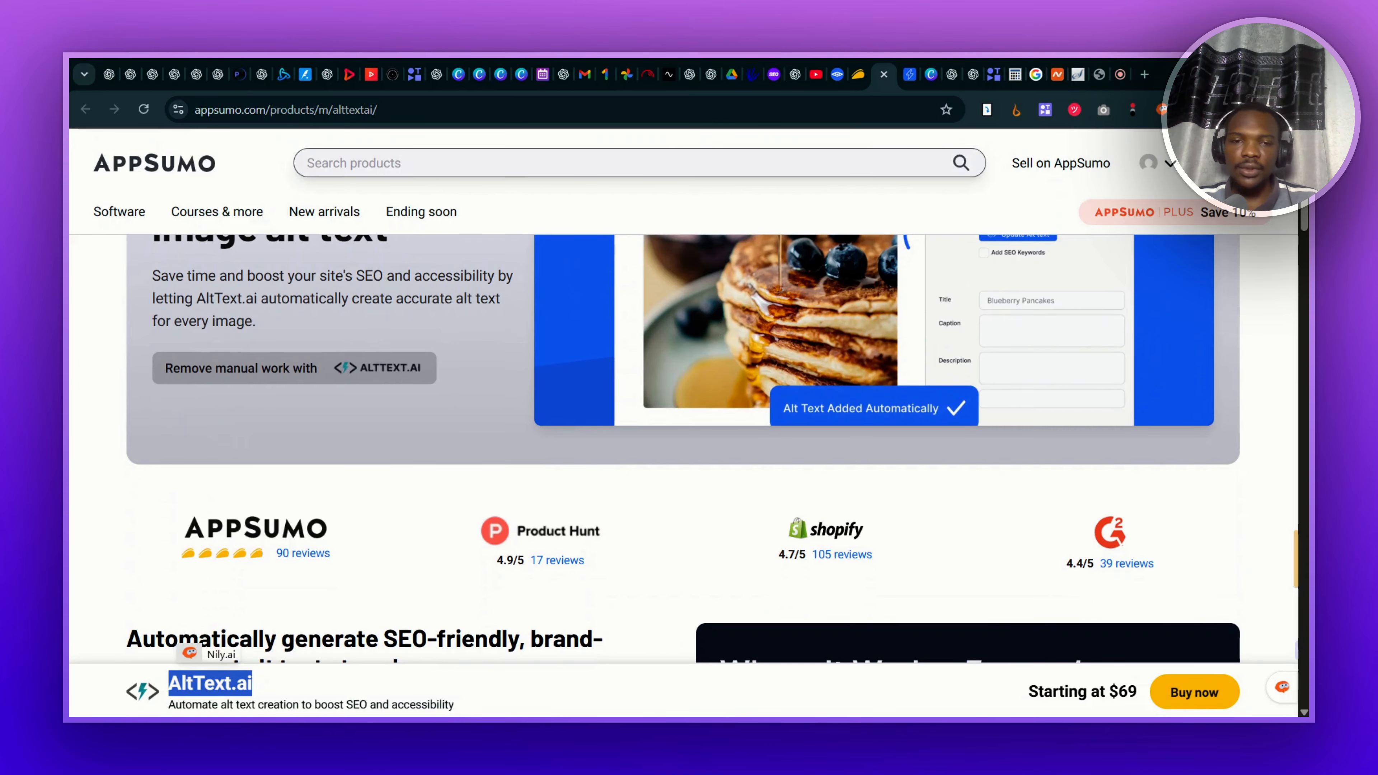
Step: Review AltText.ai's feature list and compare the price, monthly image credits and included features of its three license tiers
scroll(717, 328, down, 6)
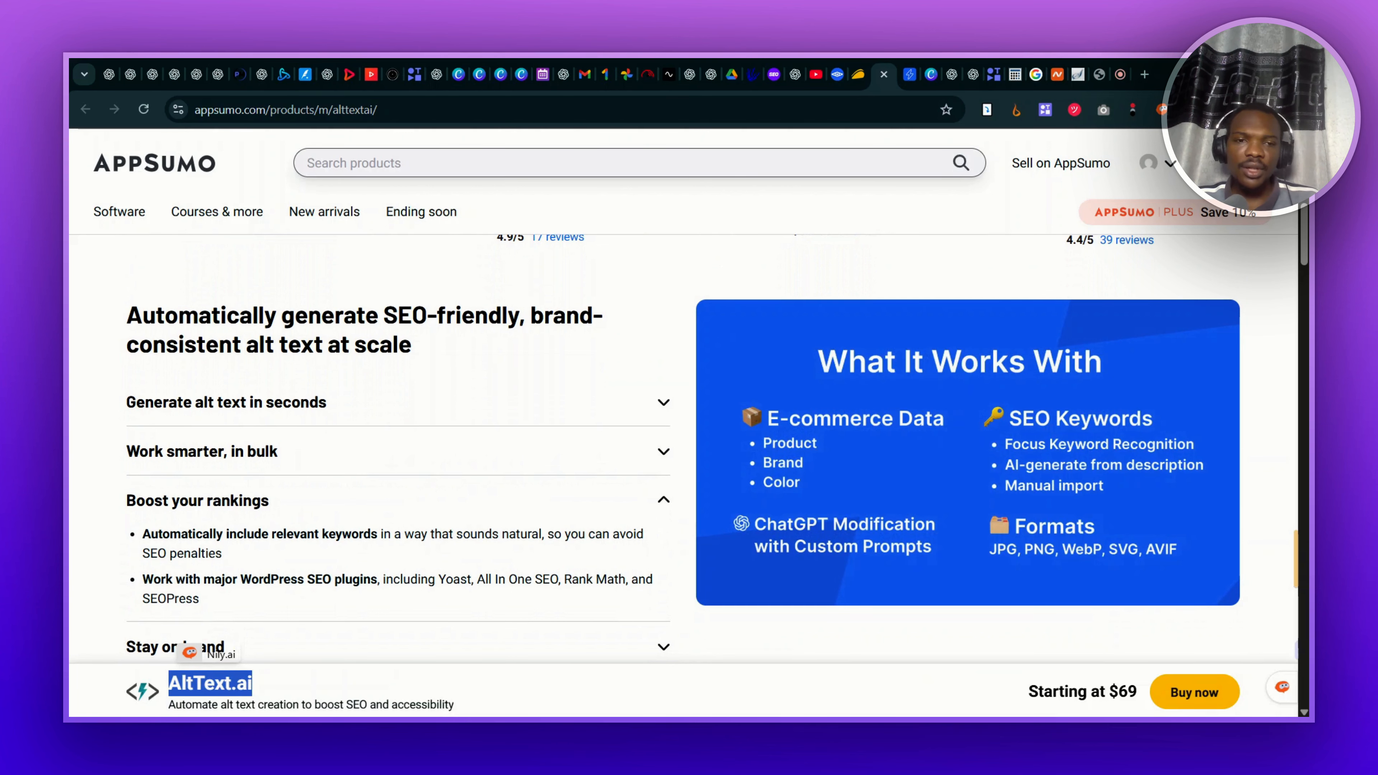
scroll(717, 328, down, 10)
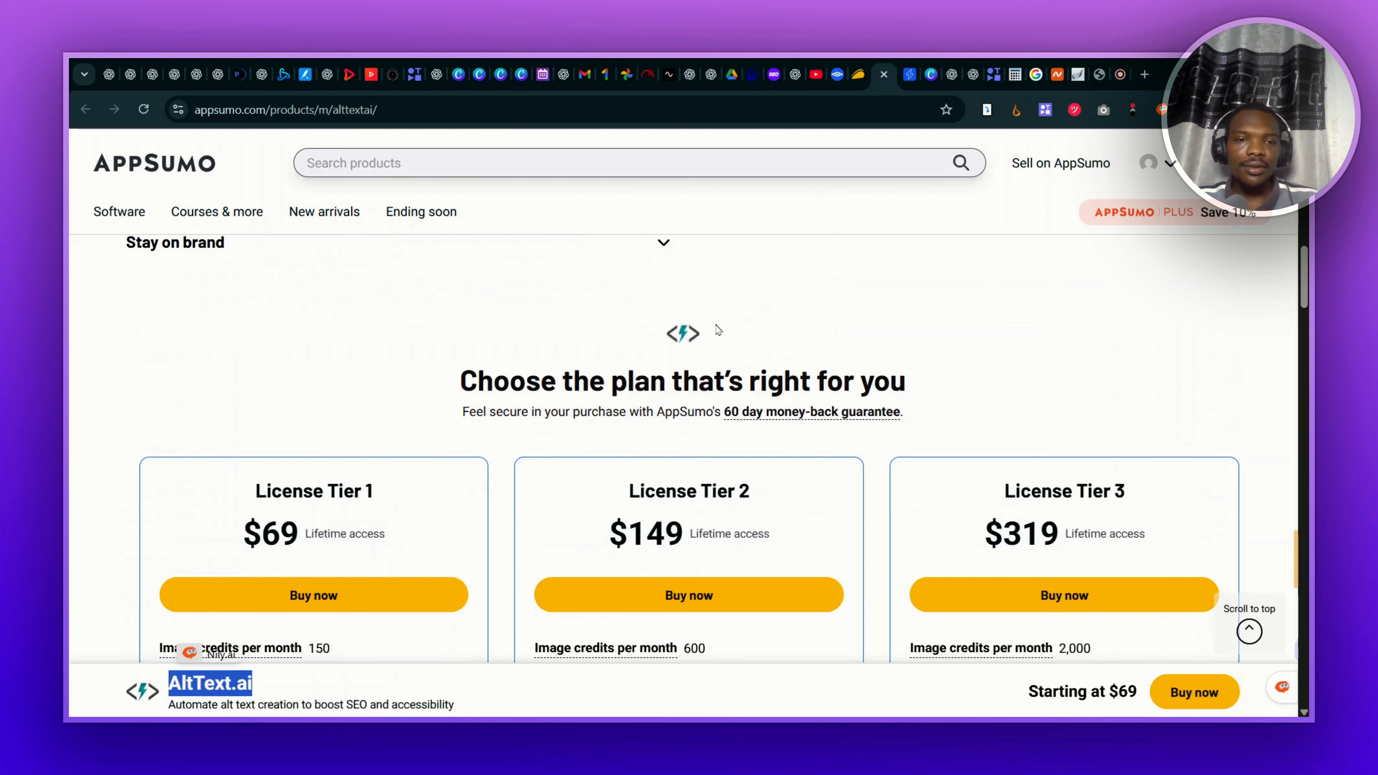
scroll(718, 329, down, 8)
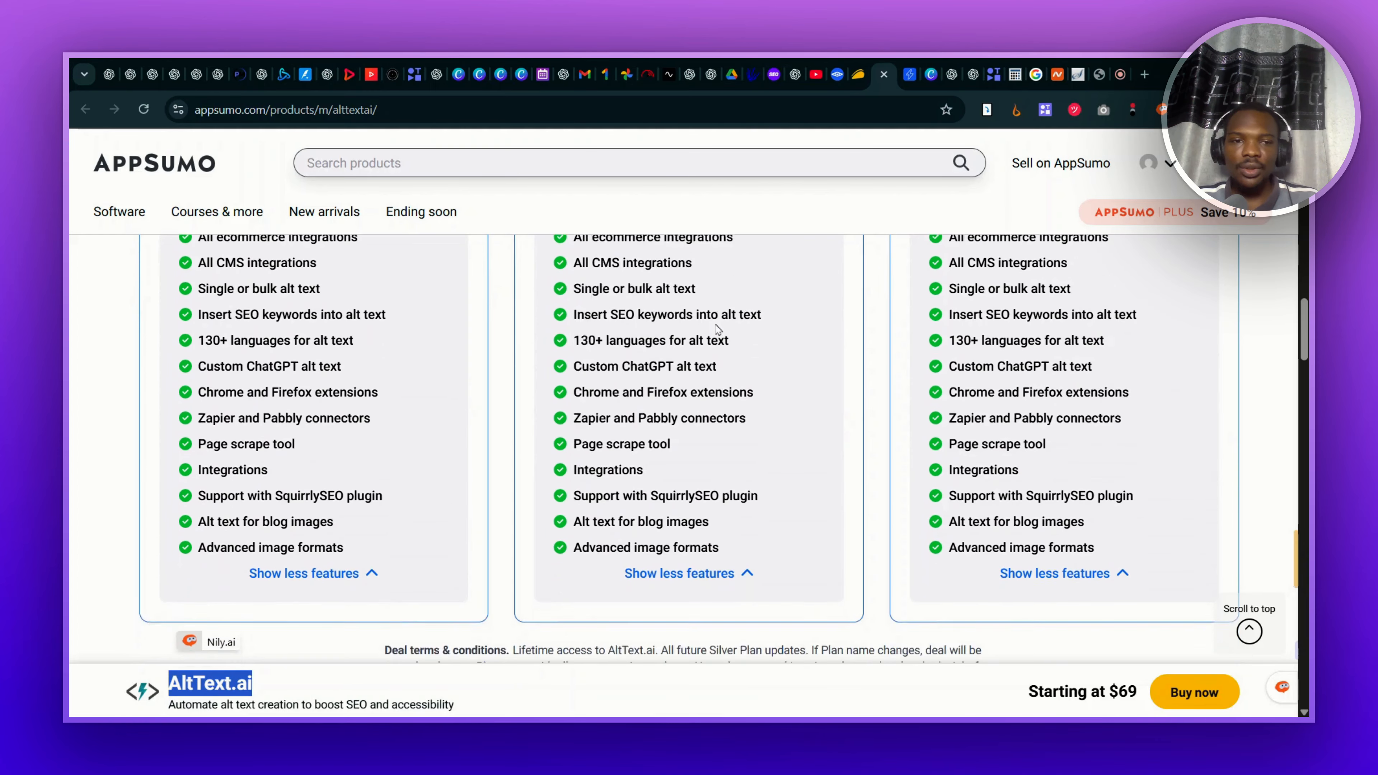
scroll(718, 329, up, 6)
scroll(717, 330, up, 3)
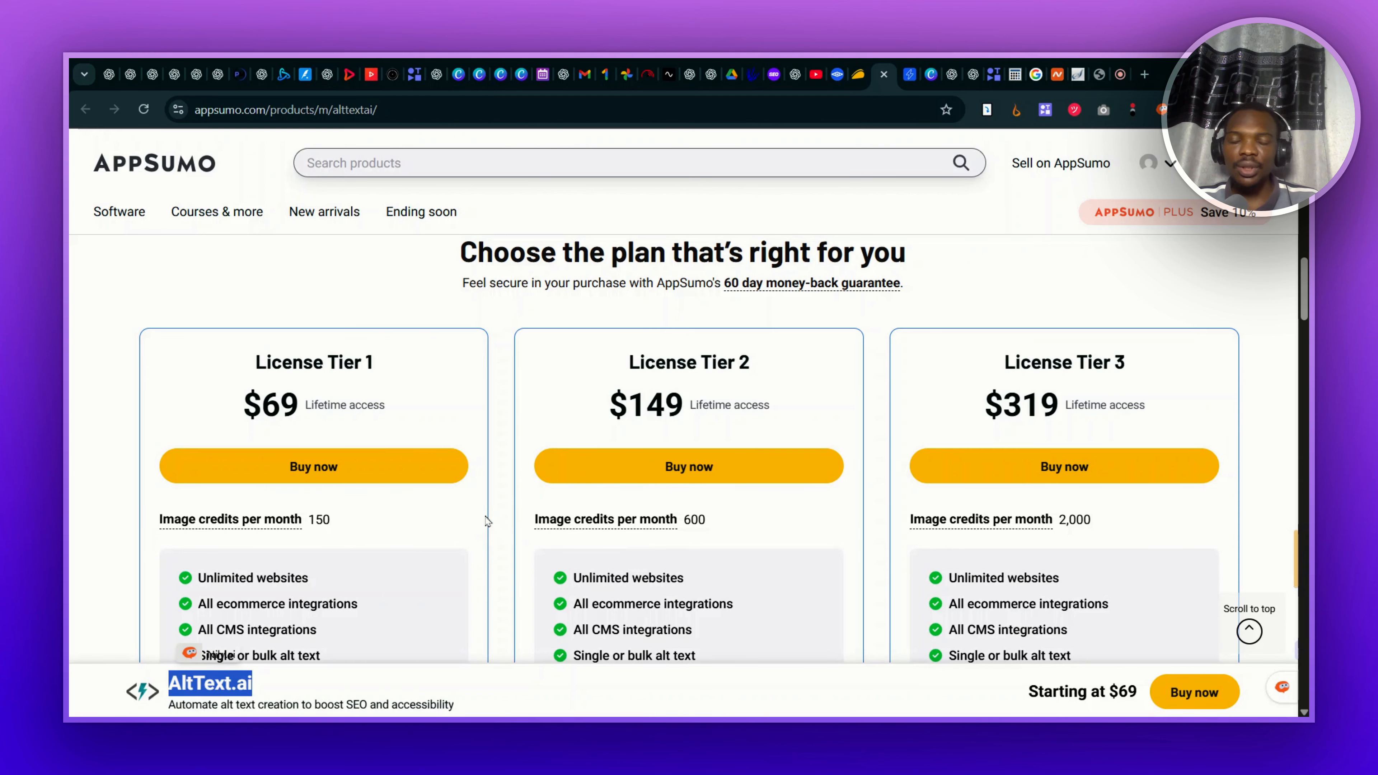
scroll(332, 296, down, 4)
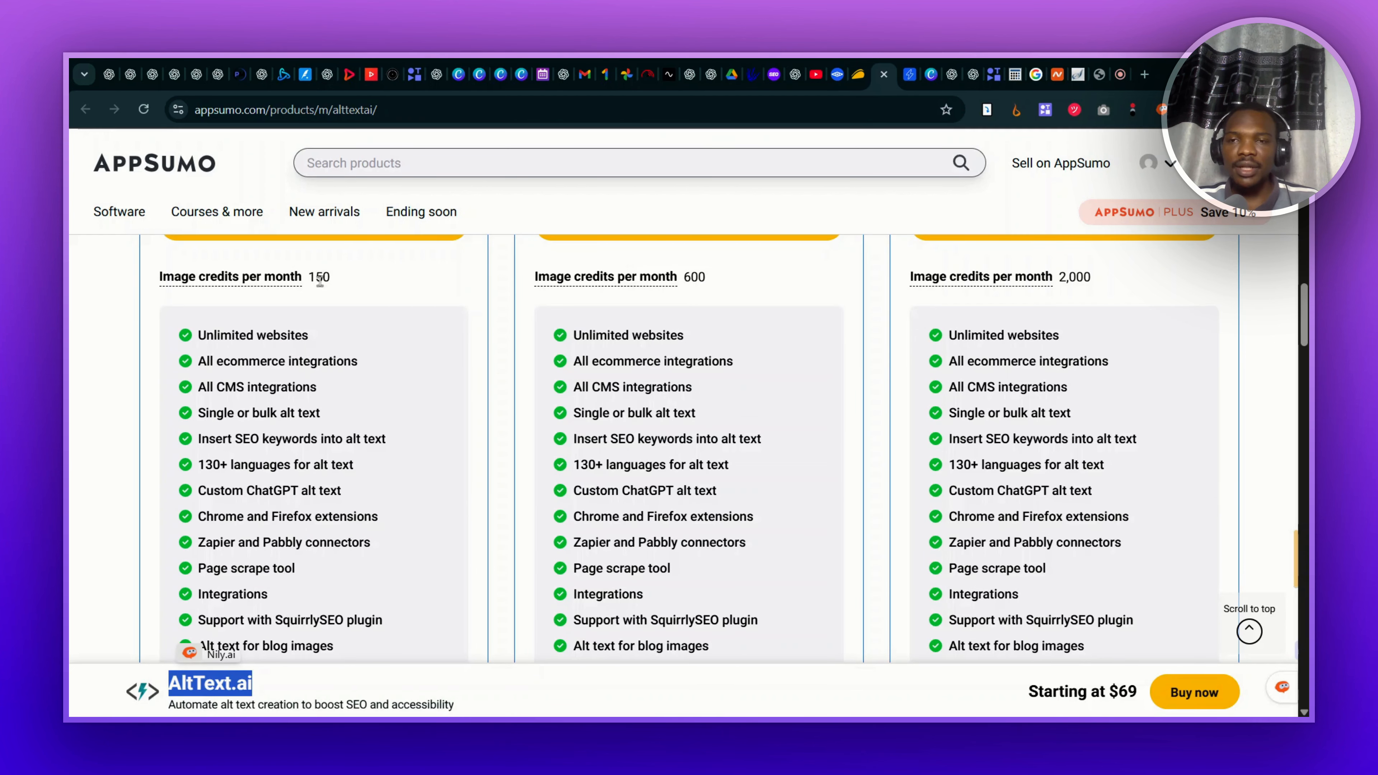
scroll(380, 283, up, 3)
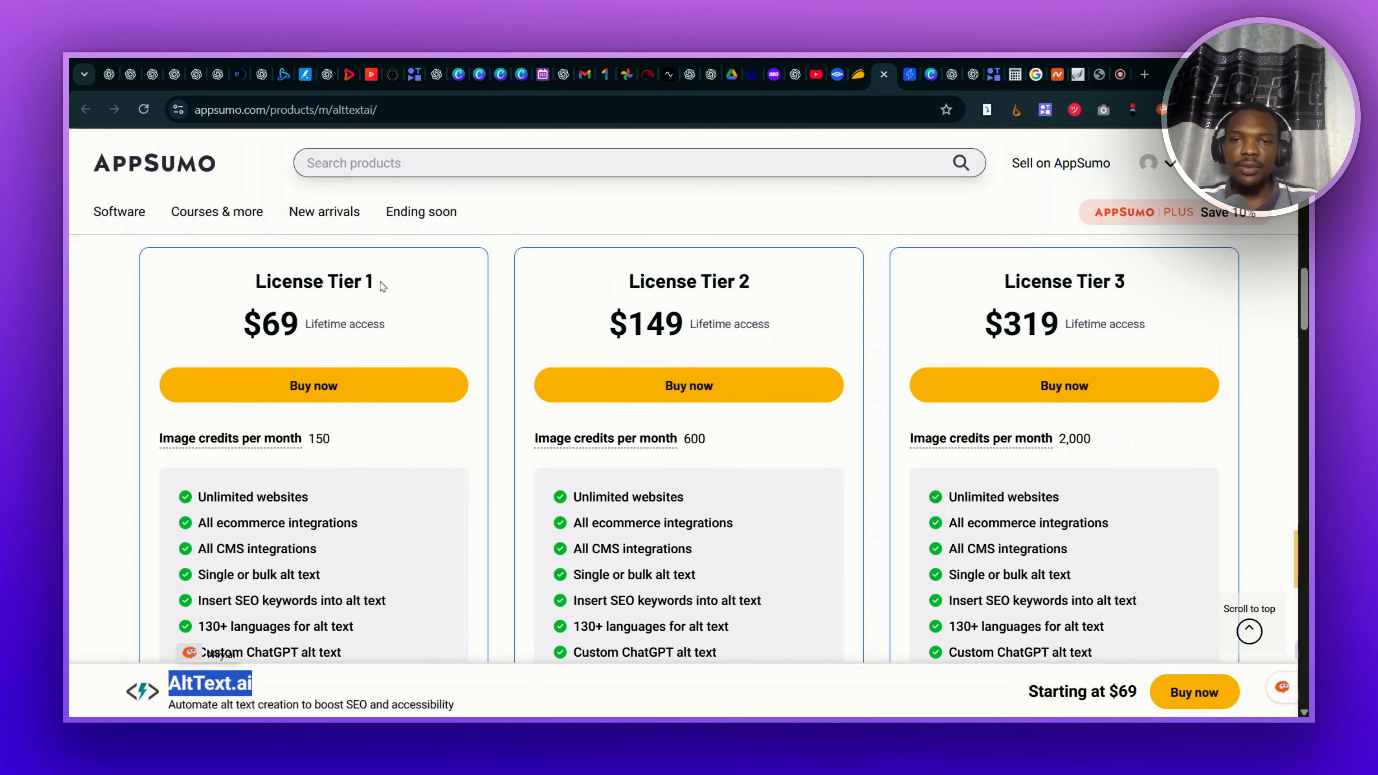
mouse_move(304, 443)
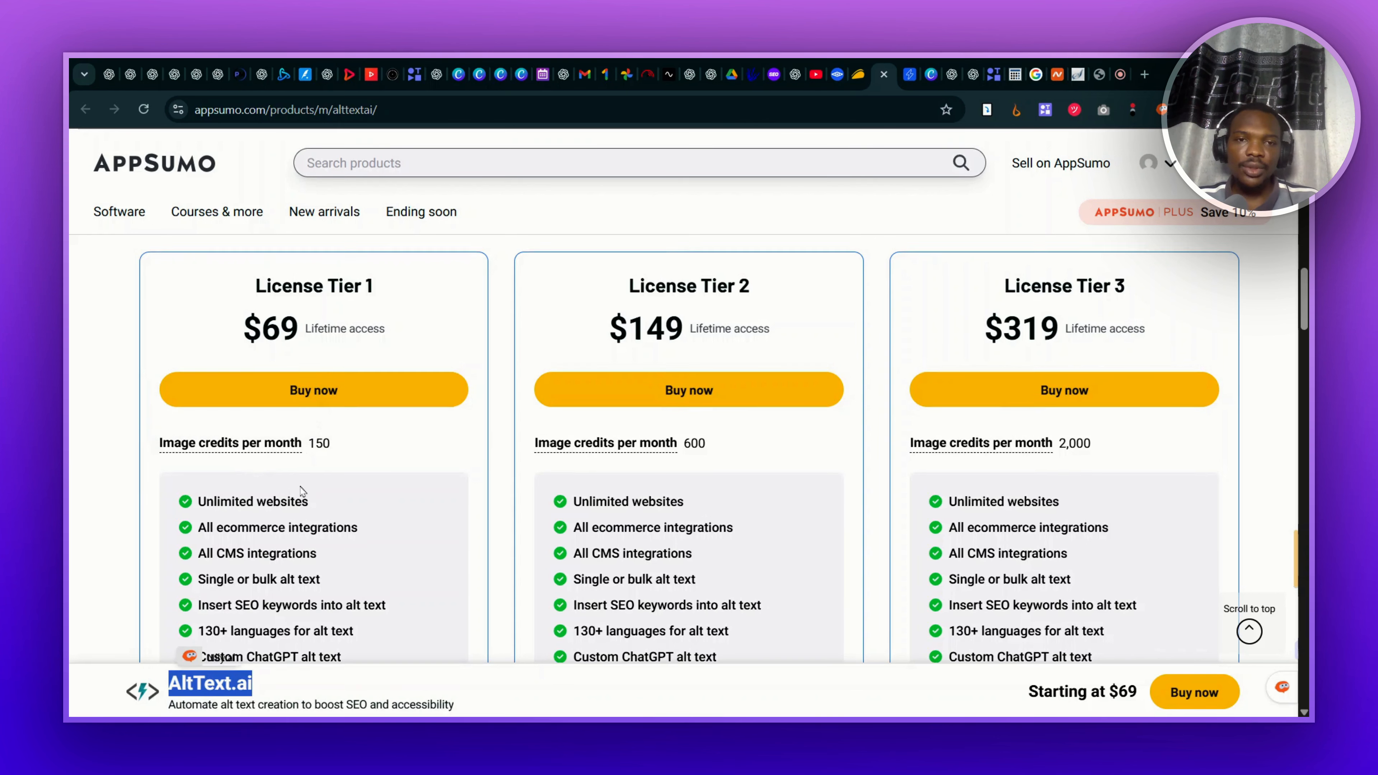
scroll(302, 491, up, 5)
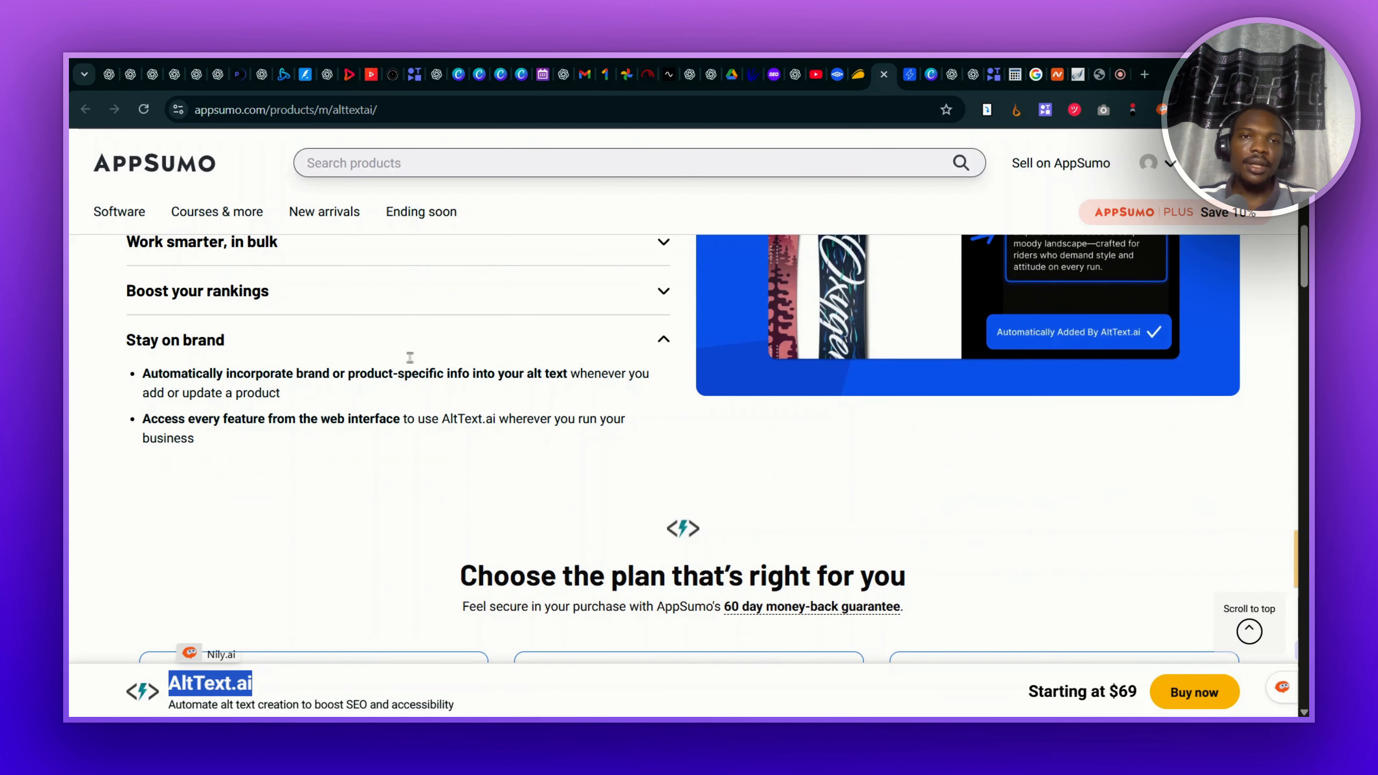
Step: Switch to the AltText.ai Get Started page and review its image processing, automation and tool connection options
click(915, 64)
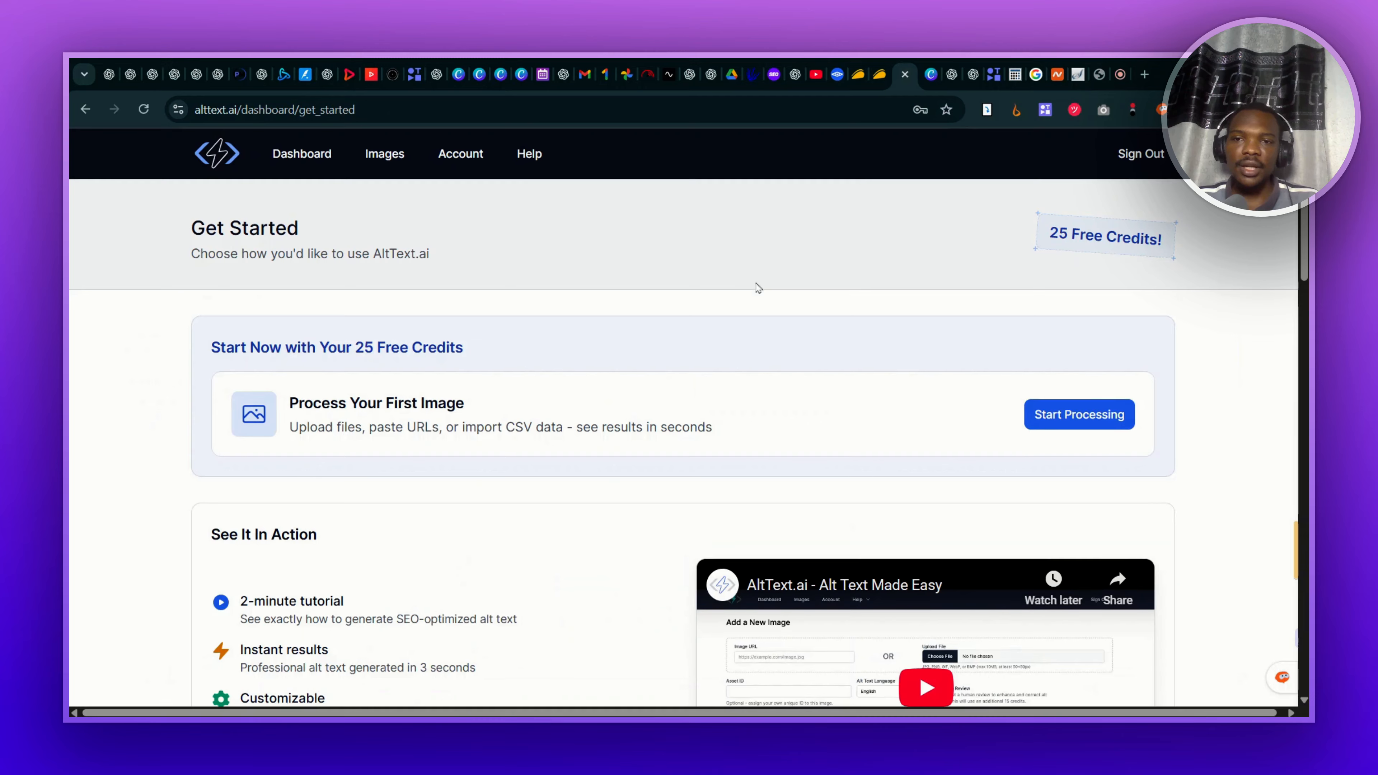
scroll(758, 288, down, 3)
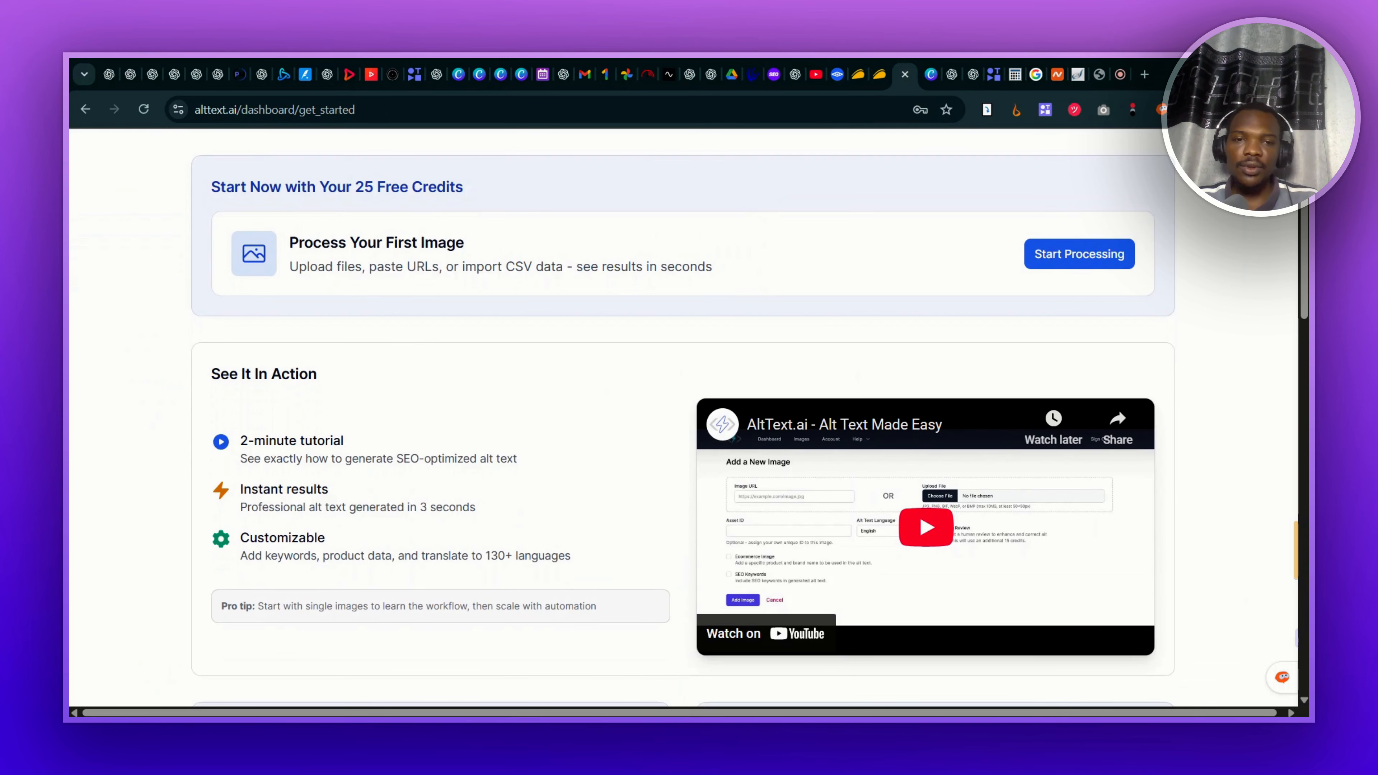
scroll(758, 288, down, 7)
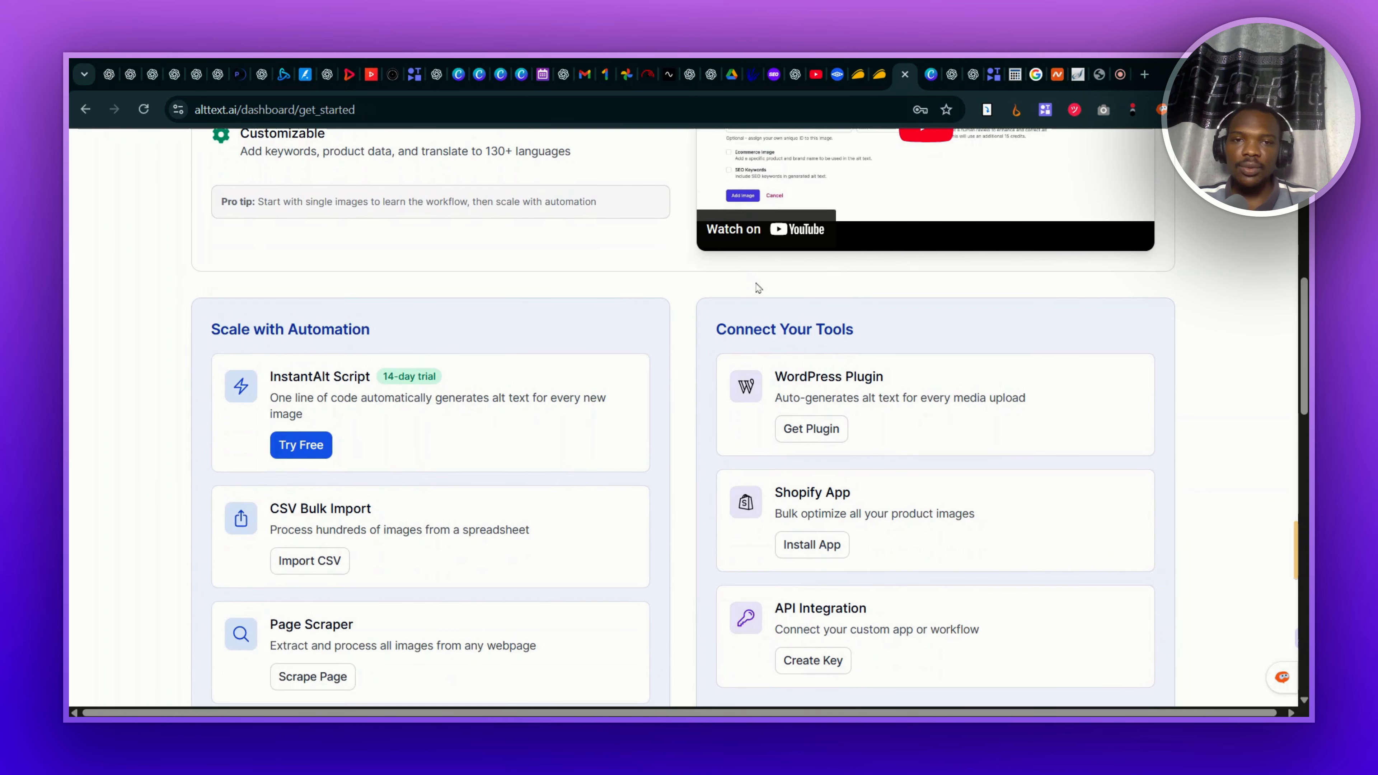
scroll(788, 371, down, 3)
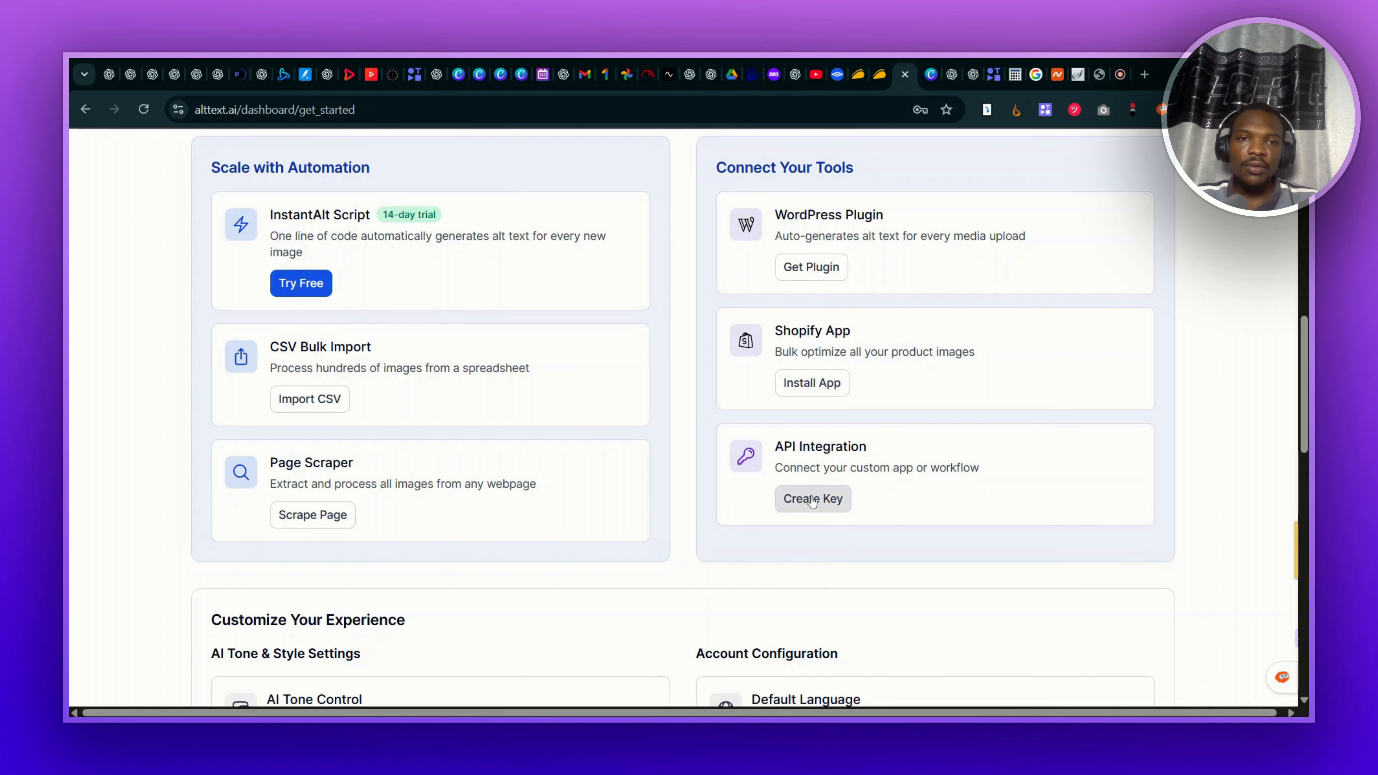
Step: Examine the customization settings, browser extensions and additional integrations offered on the Get Started page
scroll(812, 502, down, 5)
scroll(811, 494, up, 2)
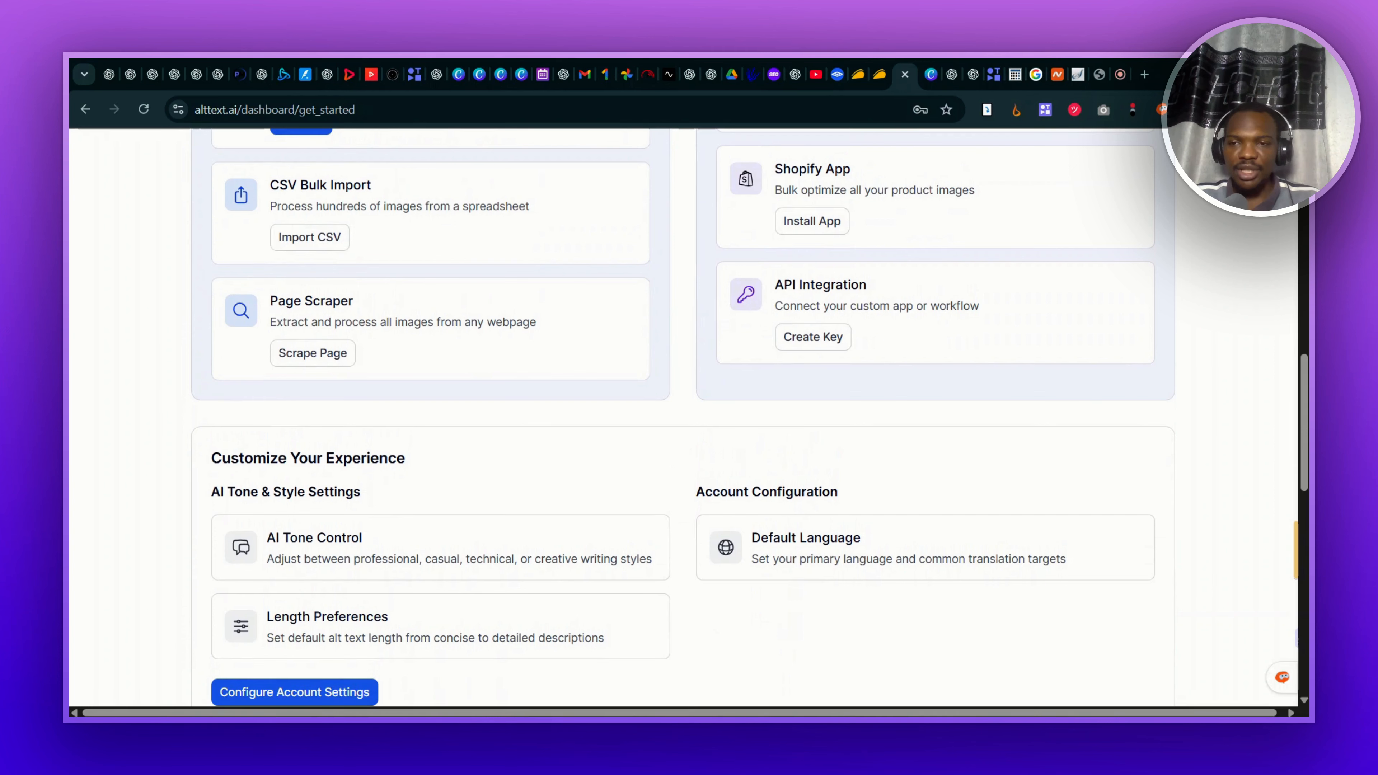
scroll(811, 488, down, 4)
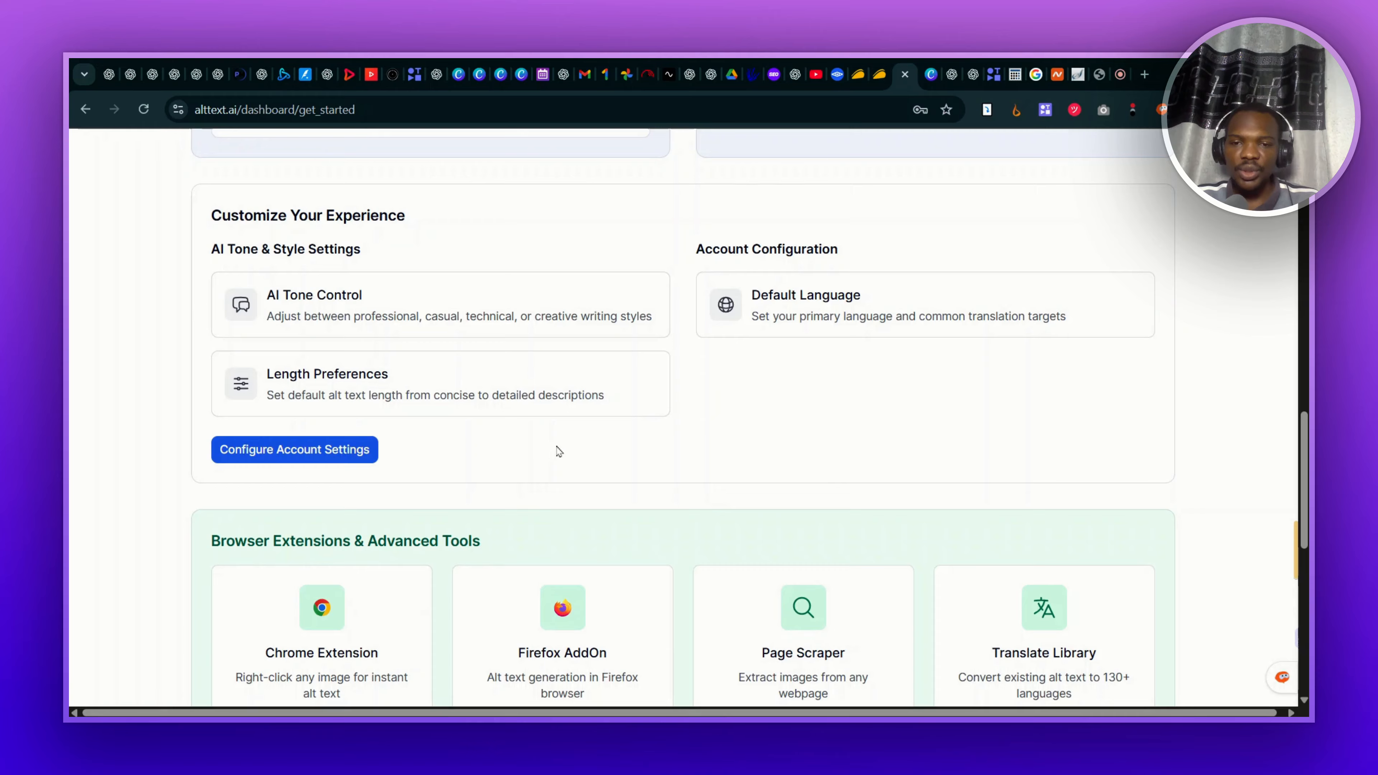
scroll(558, 451, down, 5)
scroll(559, 451, down, 4)
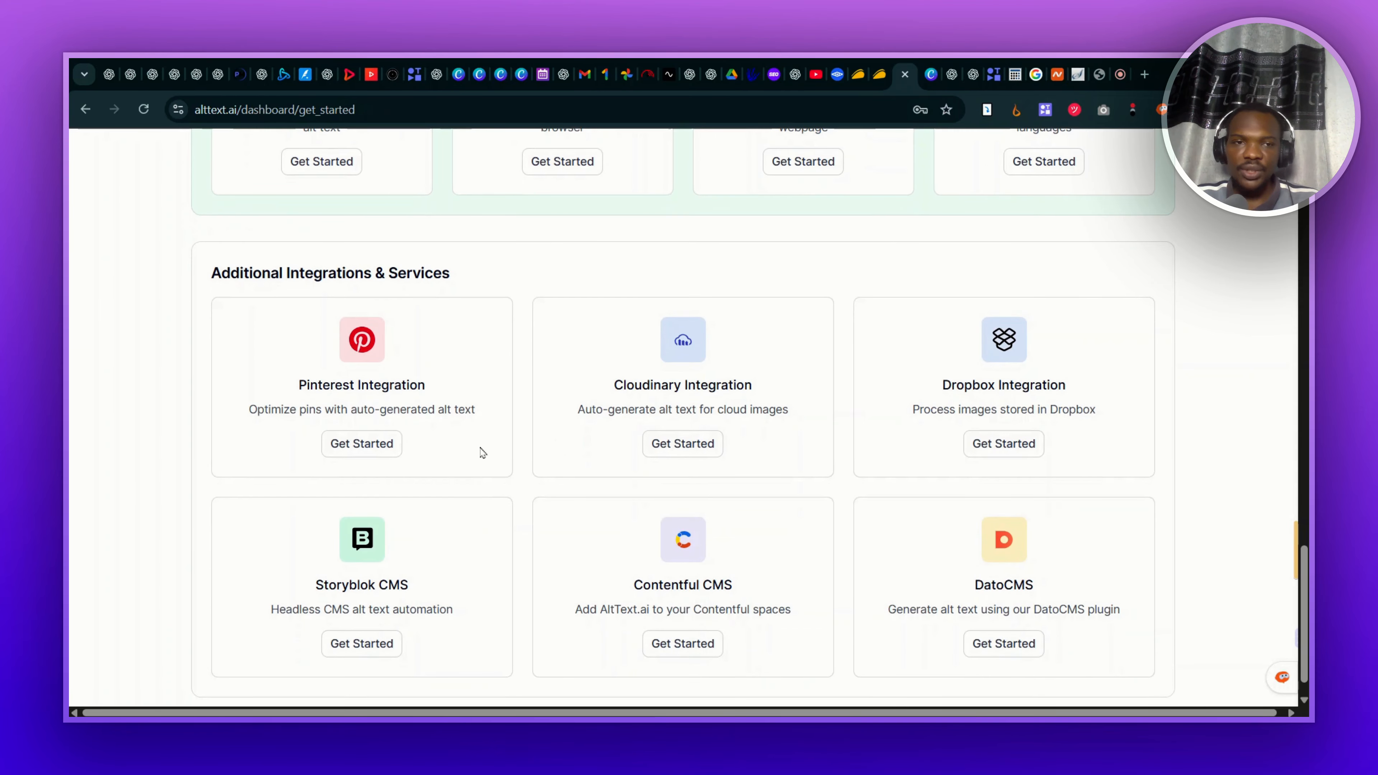
scroll(730, 540, down, 1)
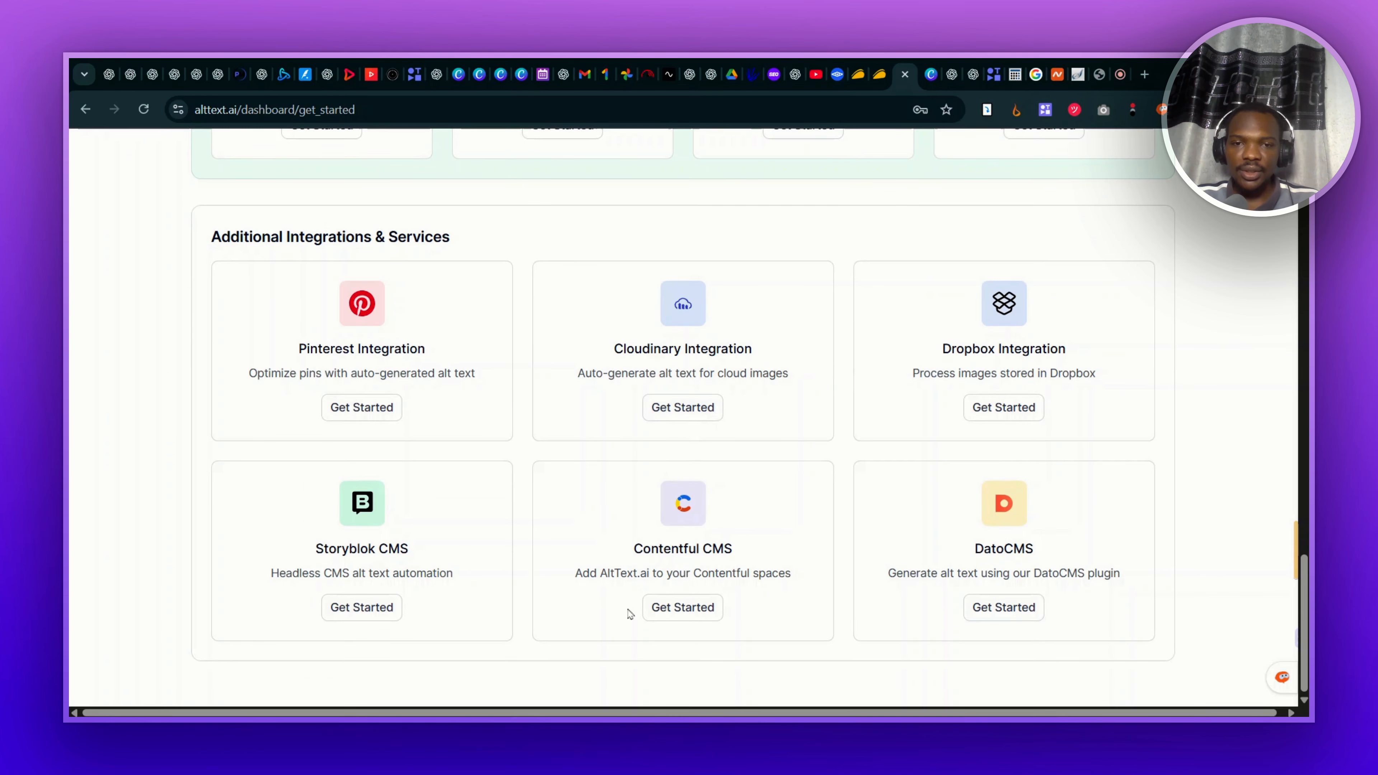
scroll(769, 585, up, 10)
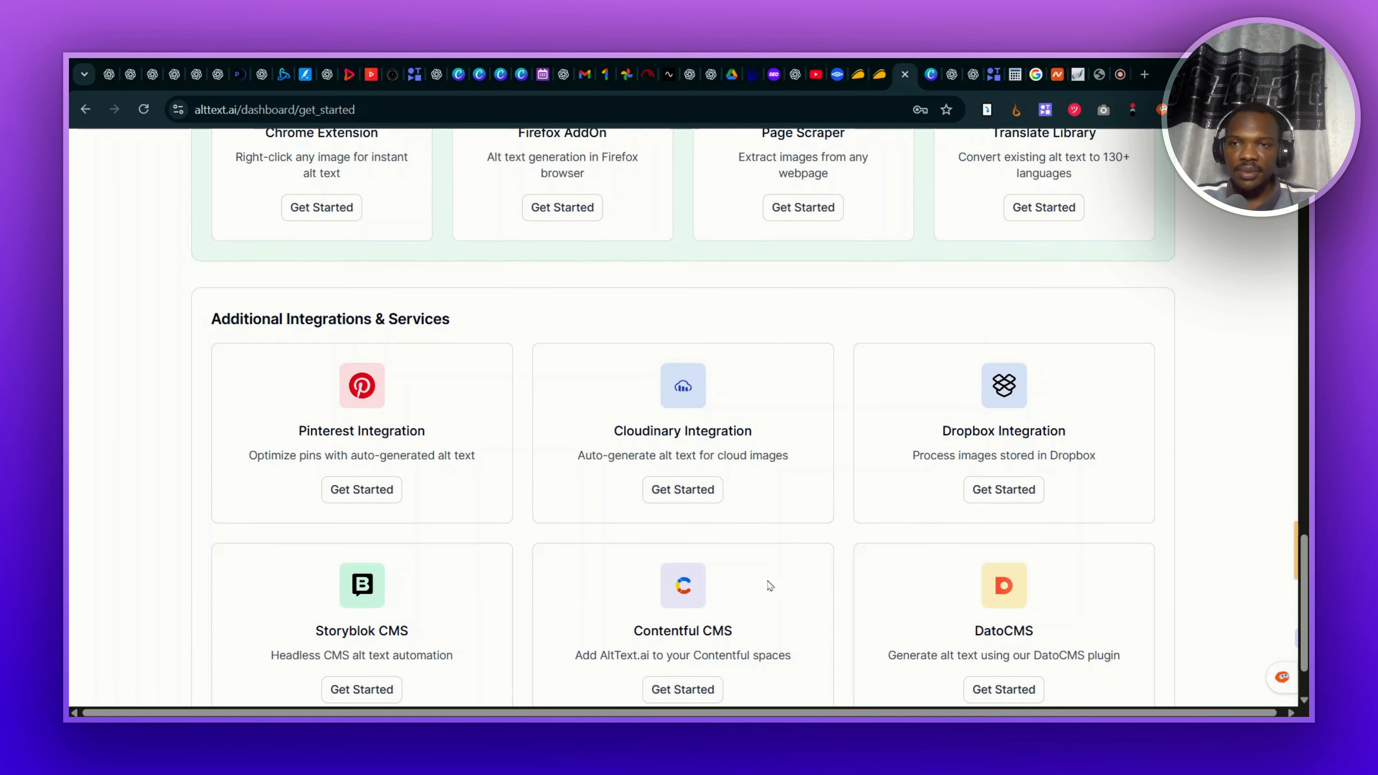
scroll(768, 584, up, 5)
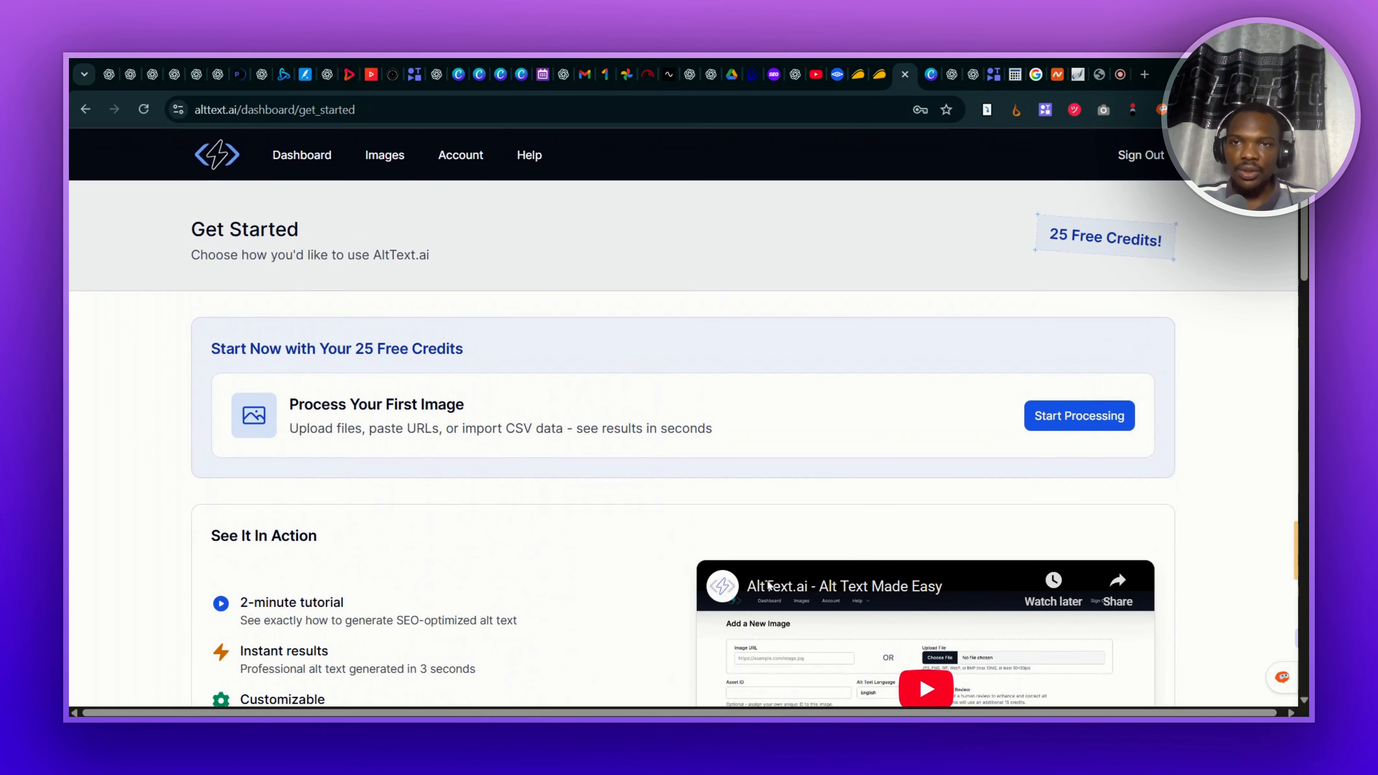
Step: Open the account dashboard and review its usage, credits, current plan and quick actions
click(279, 156)
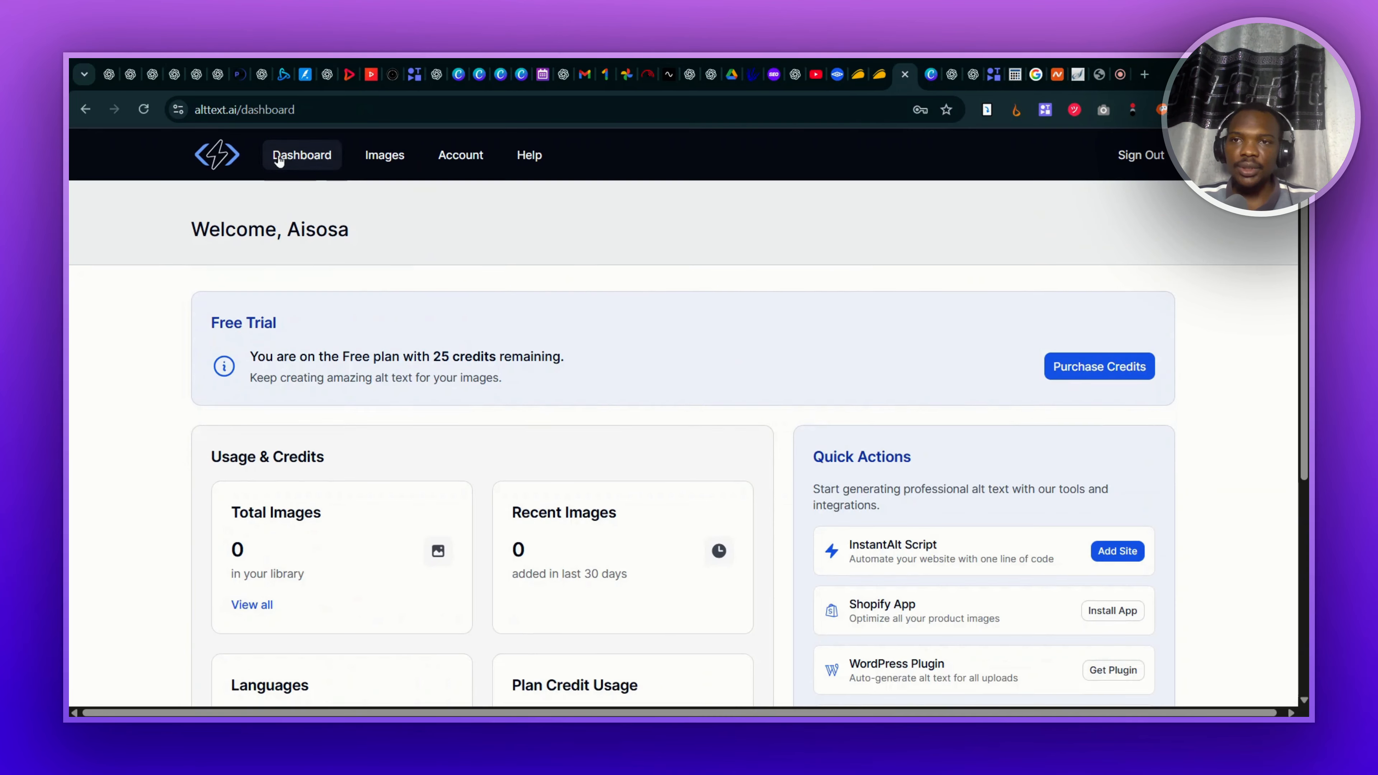
scroll(471, 396, down, 5)
scroll(471, 399, up, 3)
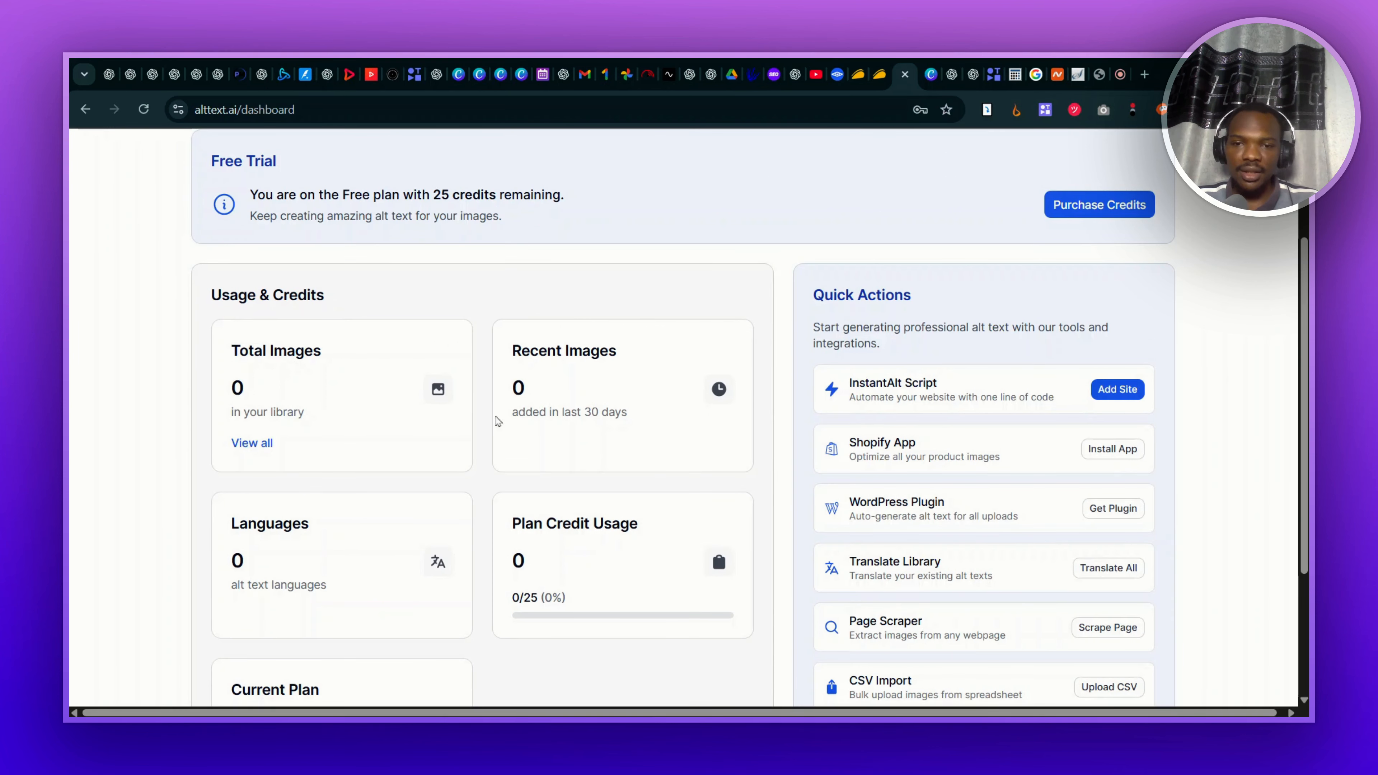
scroll(576, 470, down, 3)
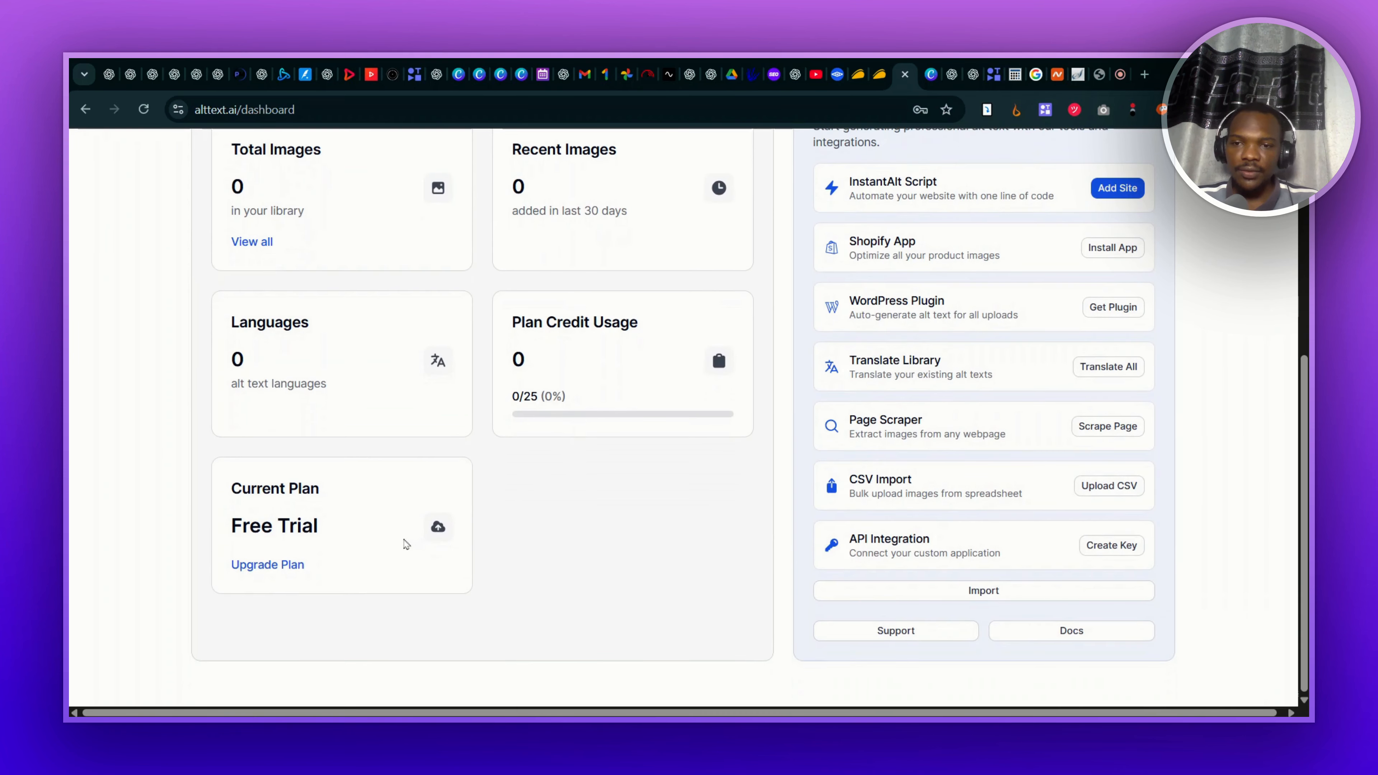
scroll(471, 523, up, 6)
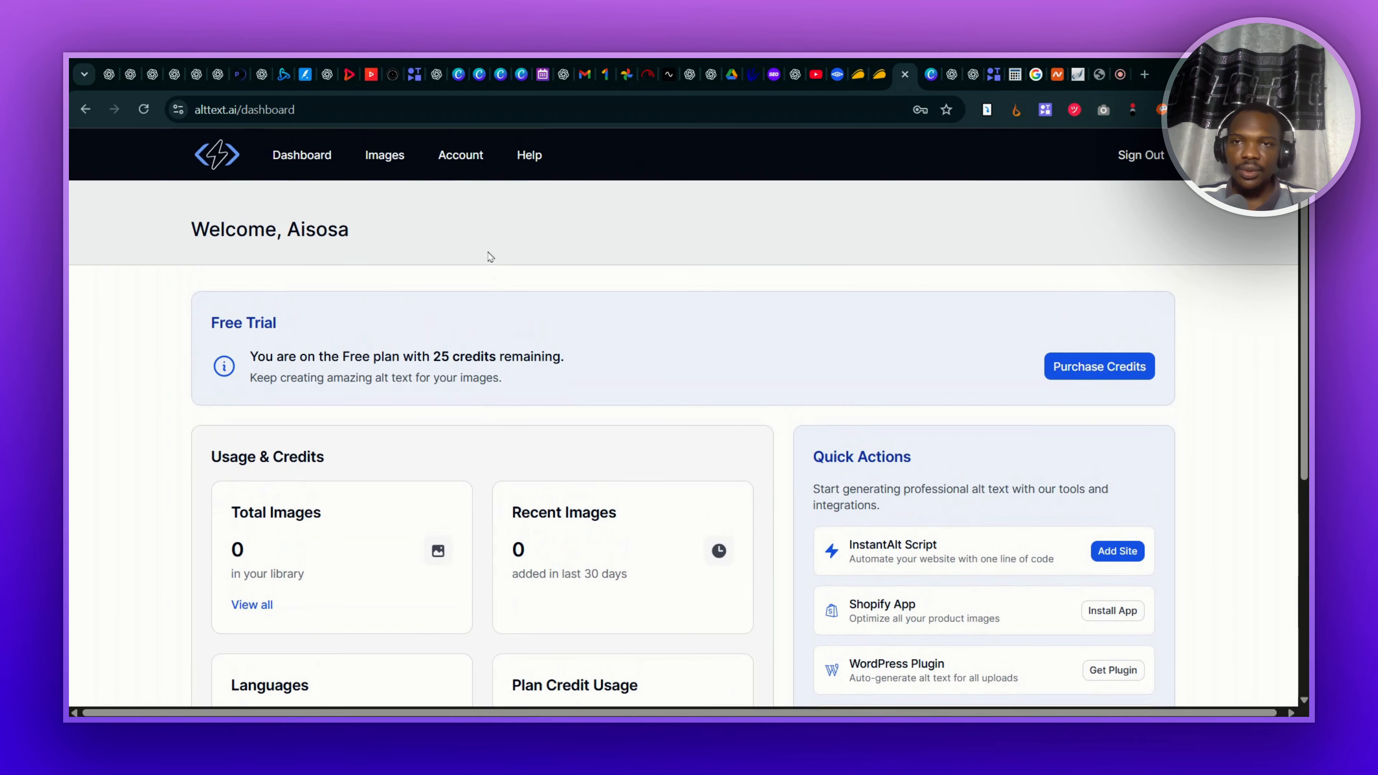
Step: Open the Images section and review the default AI model choices and the sample image trial
click(386, 156)
scroll(440, 354, down, 5)
scroll(437, 354, up, 3)
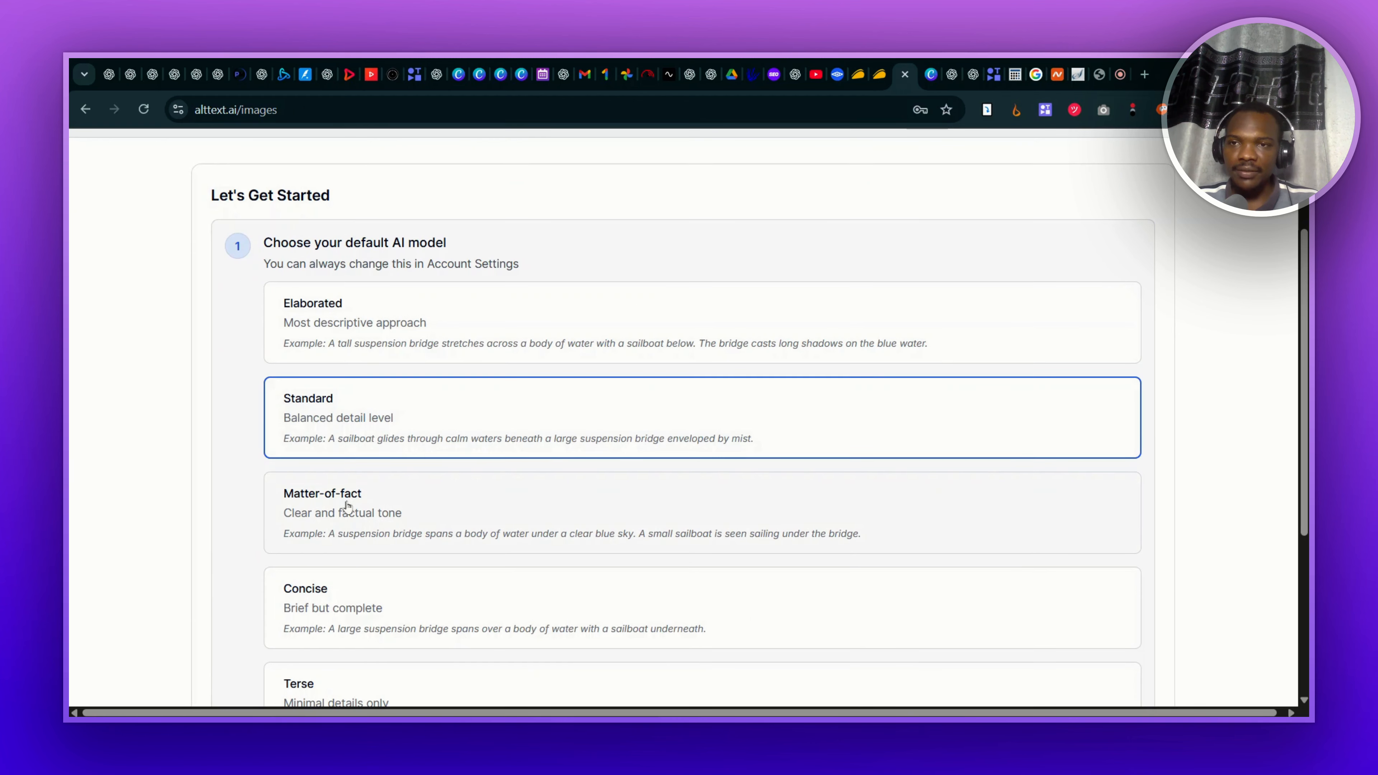
scroll(347, 508, down, 4)
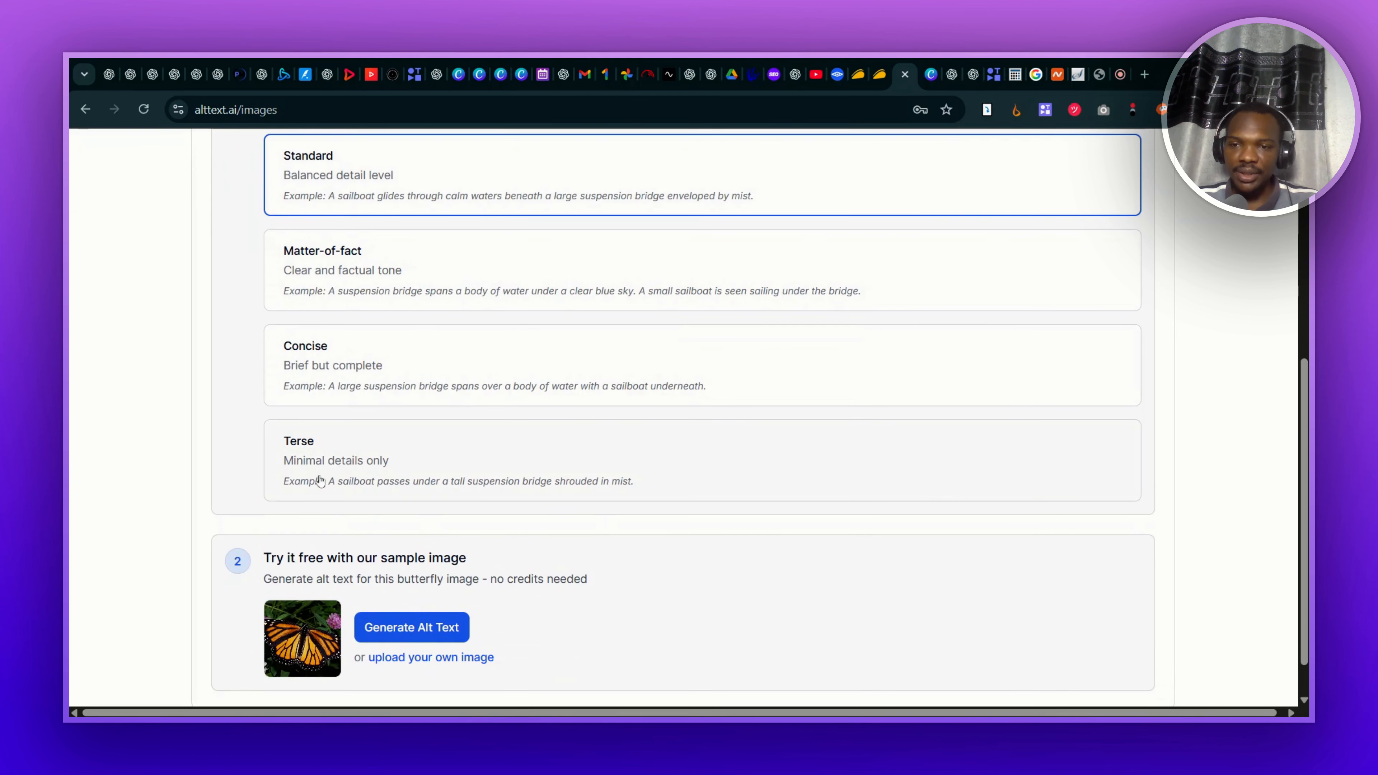
scroll(321, 480, down, 1)
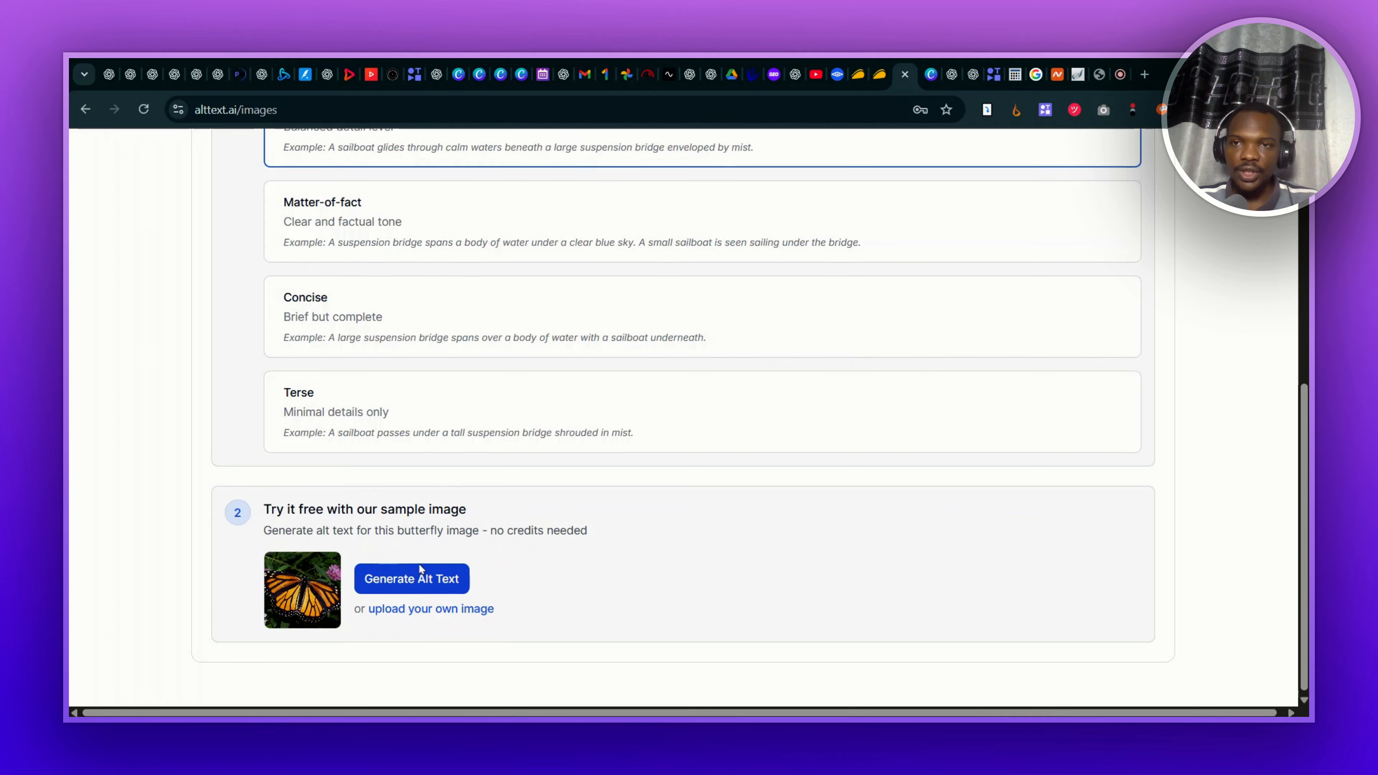
scroll(421, 568, up, 8)
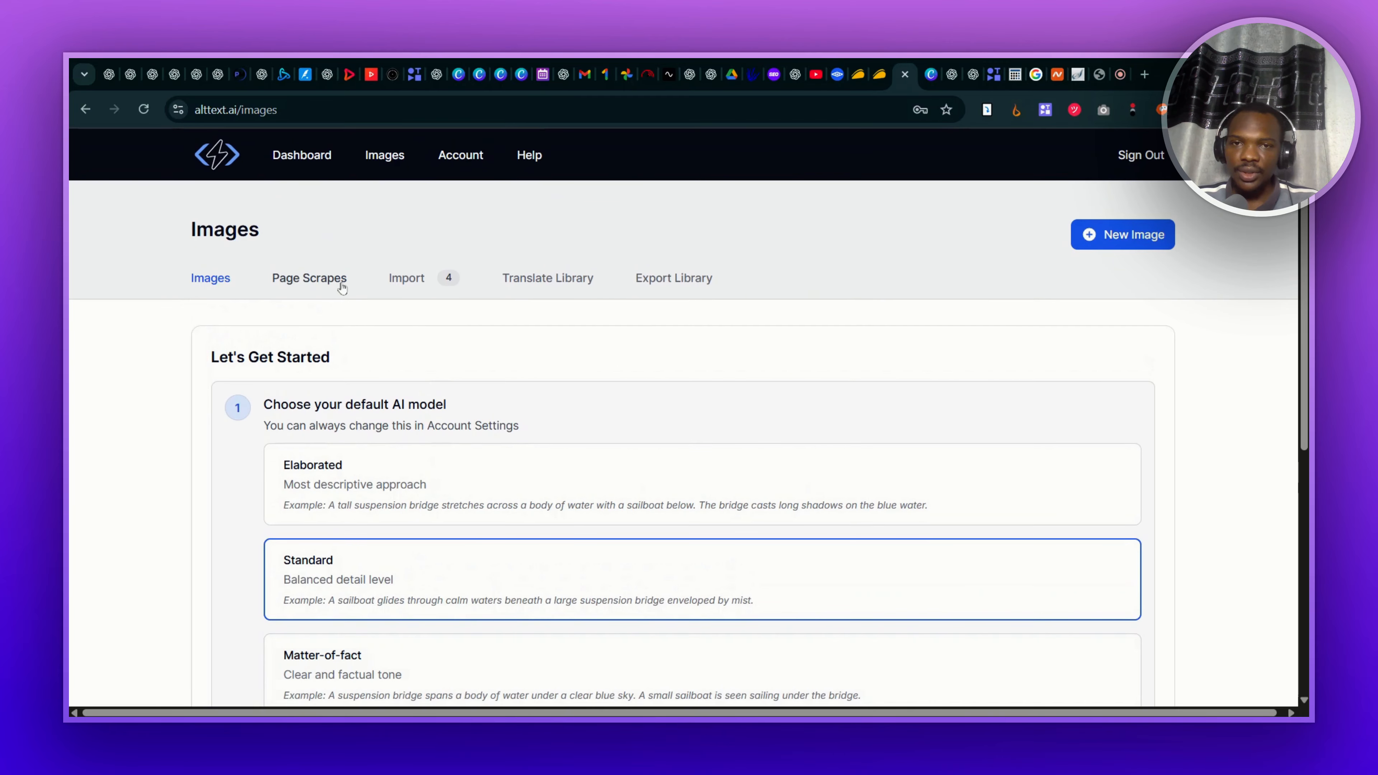
Step: Open Page Scrapes and review the instructions and form for scraping a web page by URL or HTML
click(341, 288)
scroll(532, 424, down, 3)
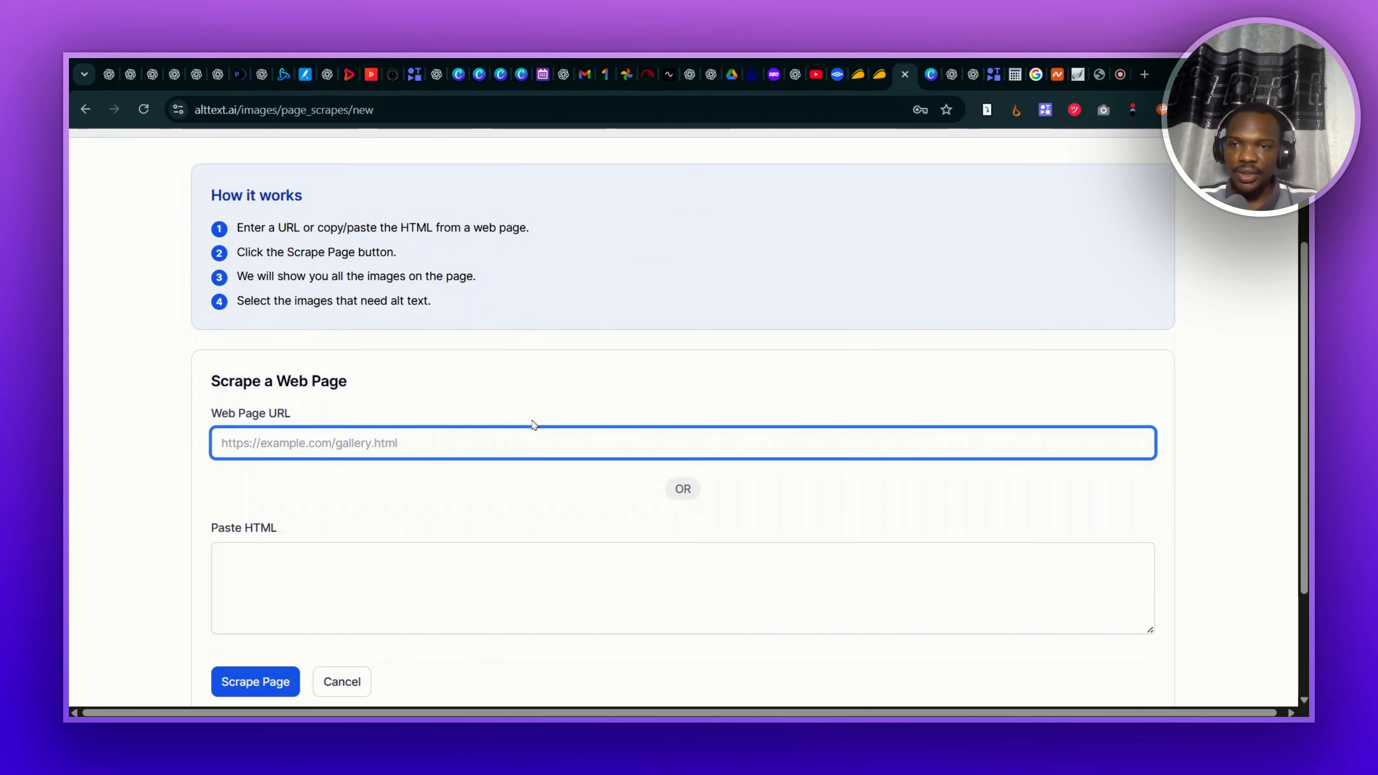
scroll(533, 425, down, 3)
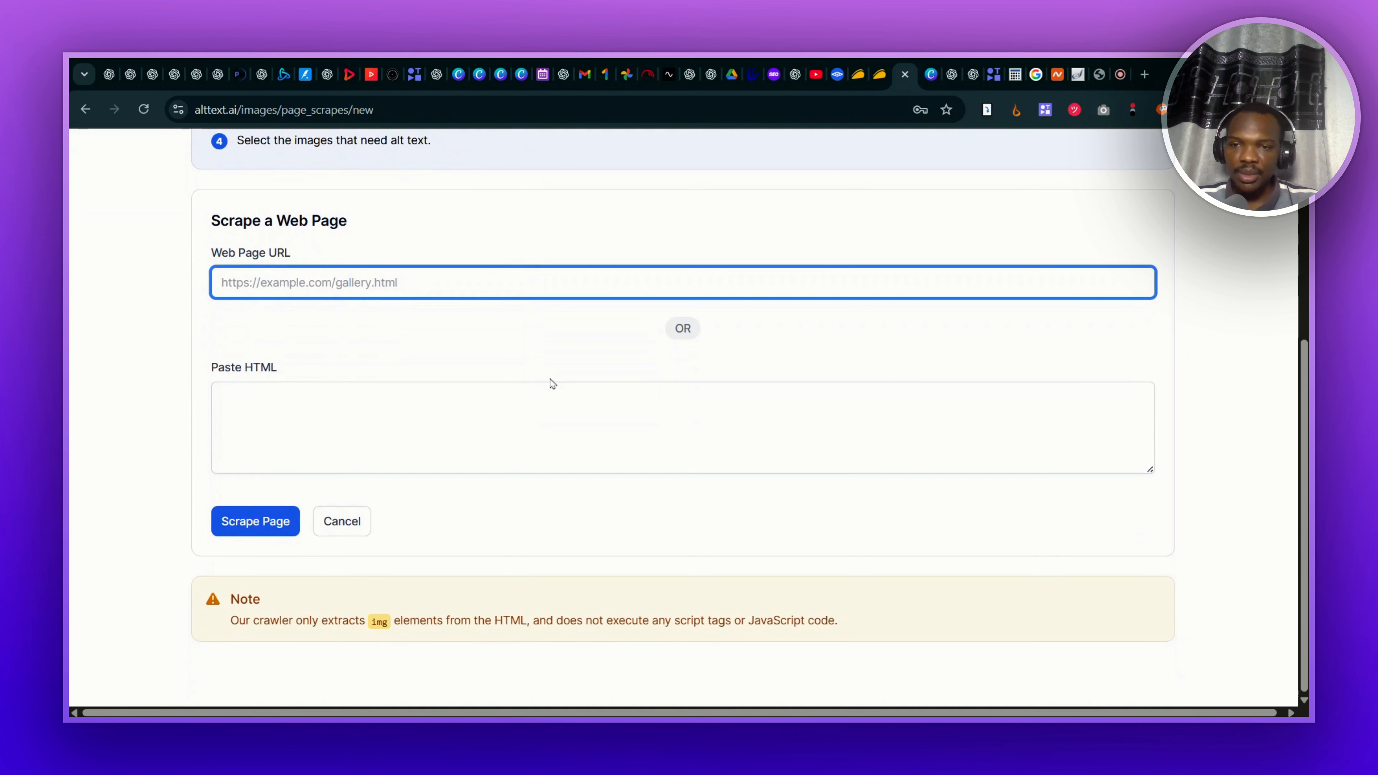
Step: Review the image import page's CSV upload form and format requirements, and check the Translate Library section
scroll(551, 383, up, 6)
click(419, 296)
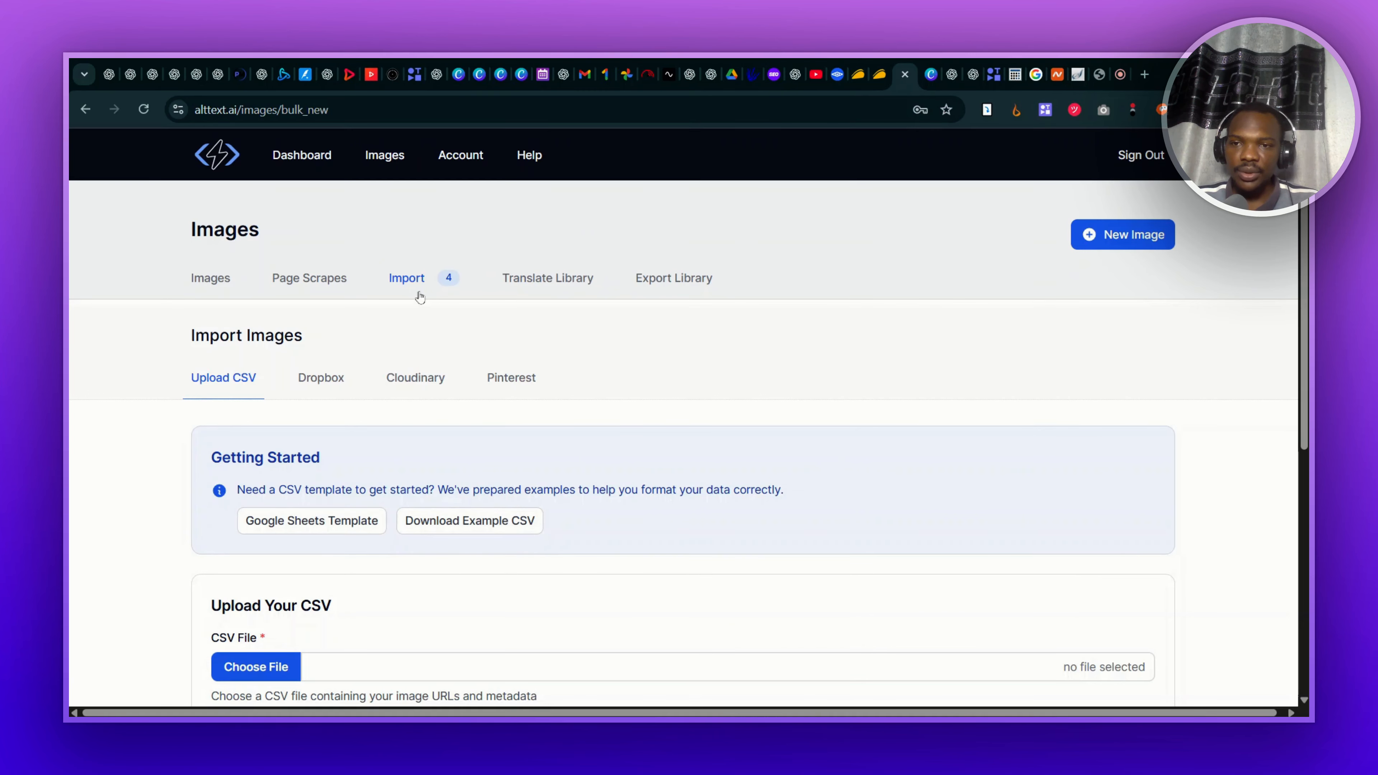
scroll(365, 554, down, 4)
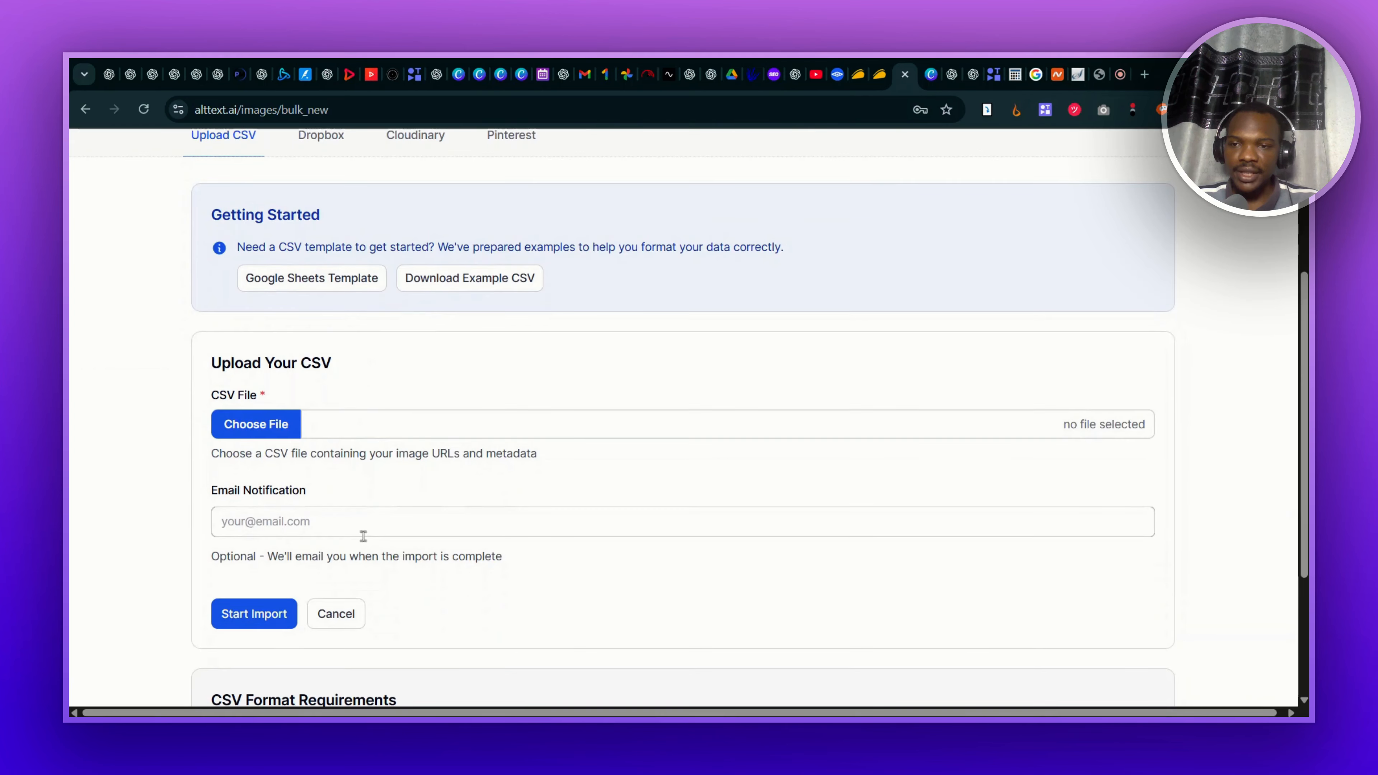
scroll(363, 536, down, 4)
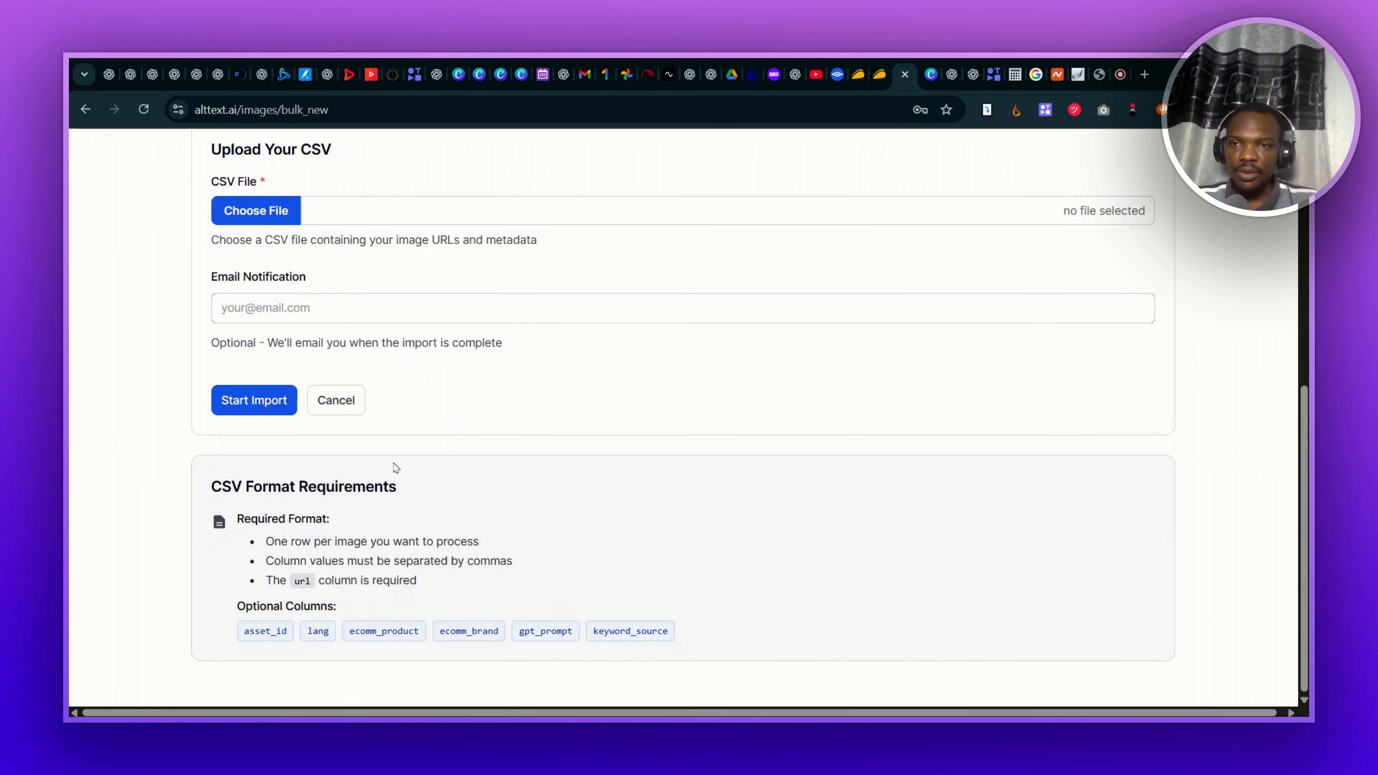
scroll(394, 462, up, 8)
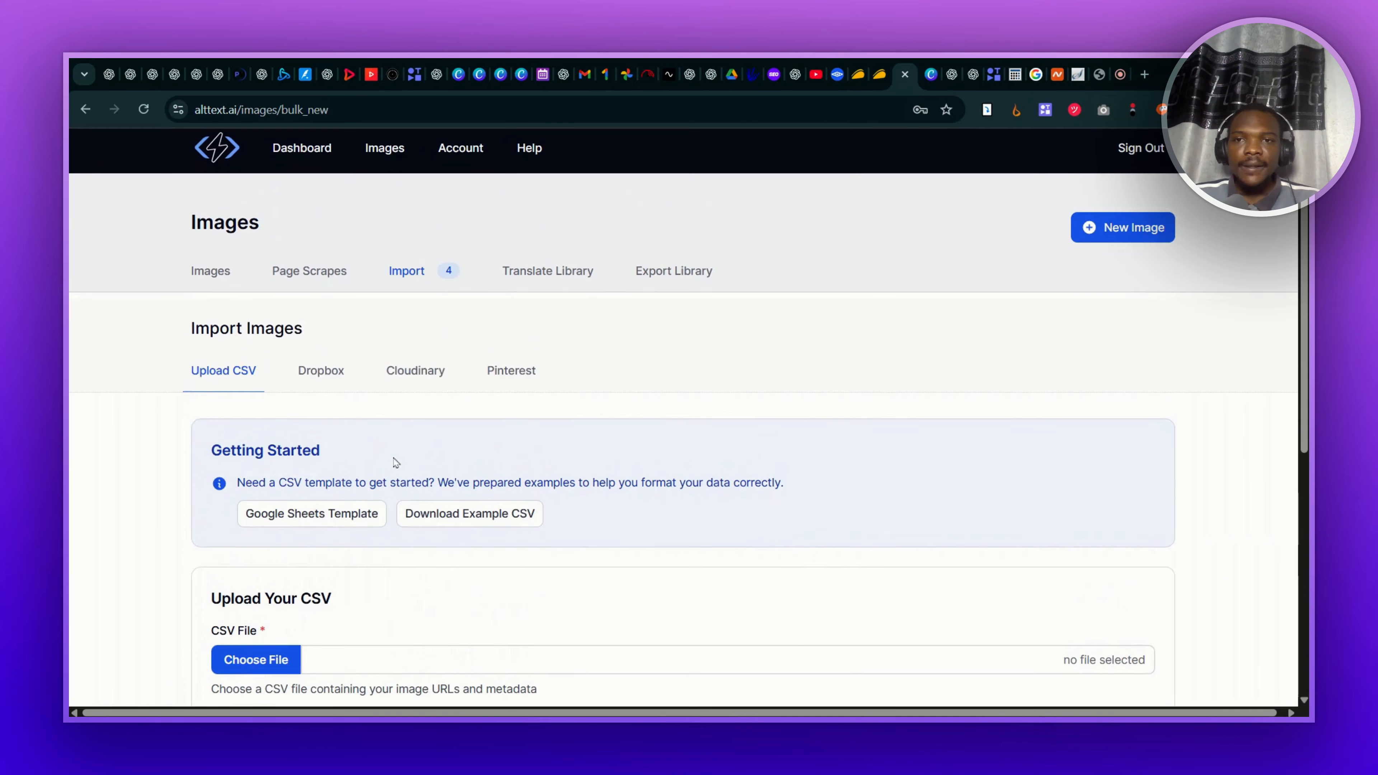
click(523, 277)
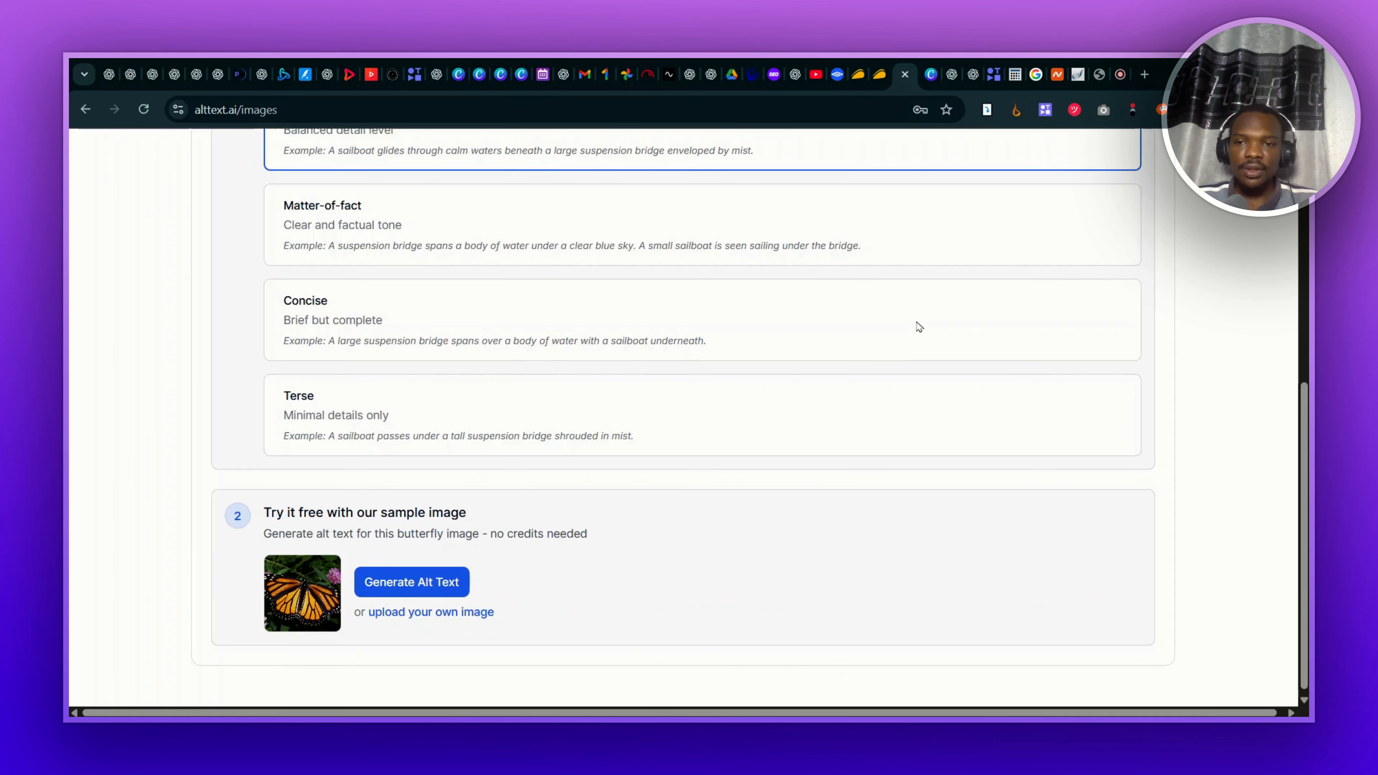
Step: Start a new image entry and upload the colourful robotic dragon sketch from the device
scroll(917, 326, up, 5)
click(1110, 228)
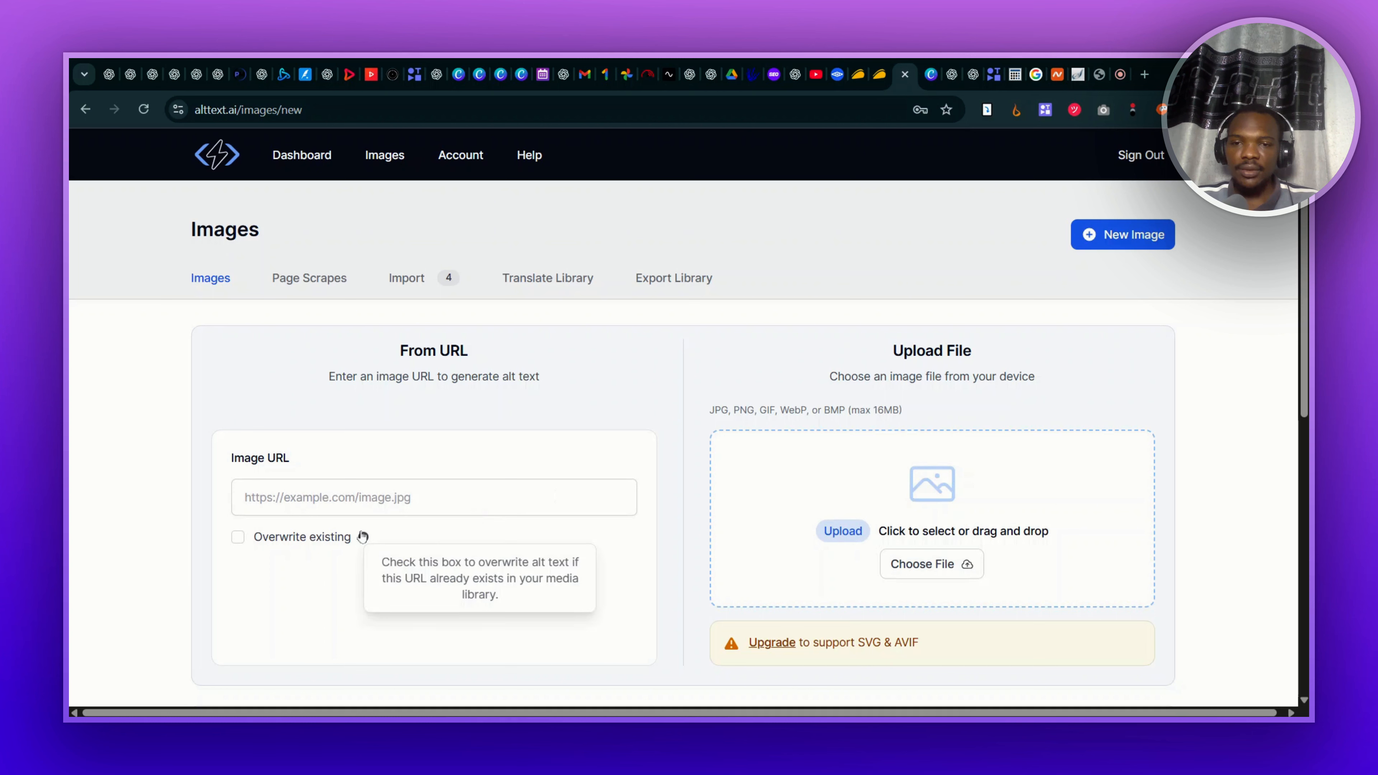
click(920, 566)
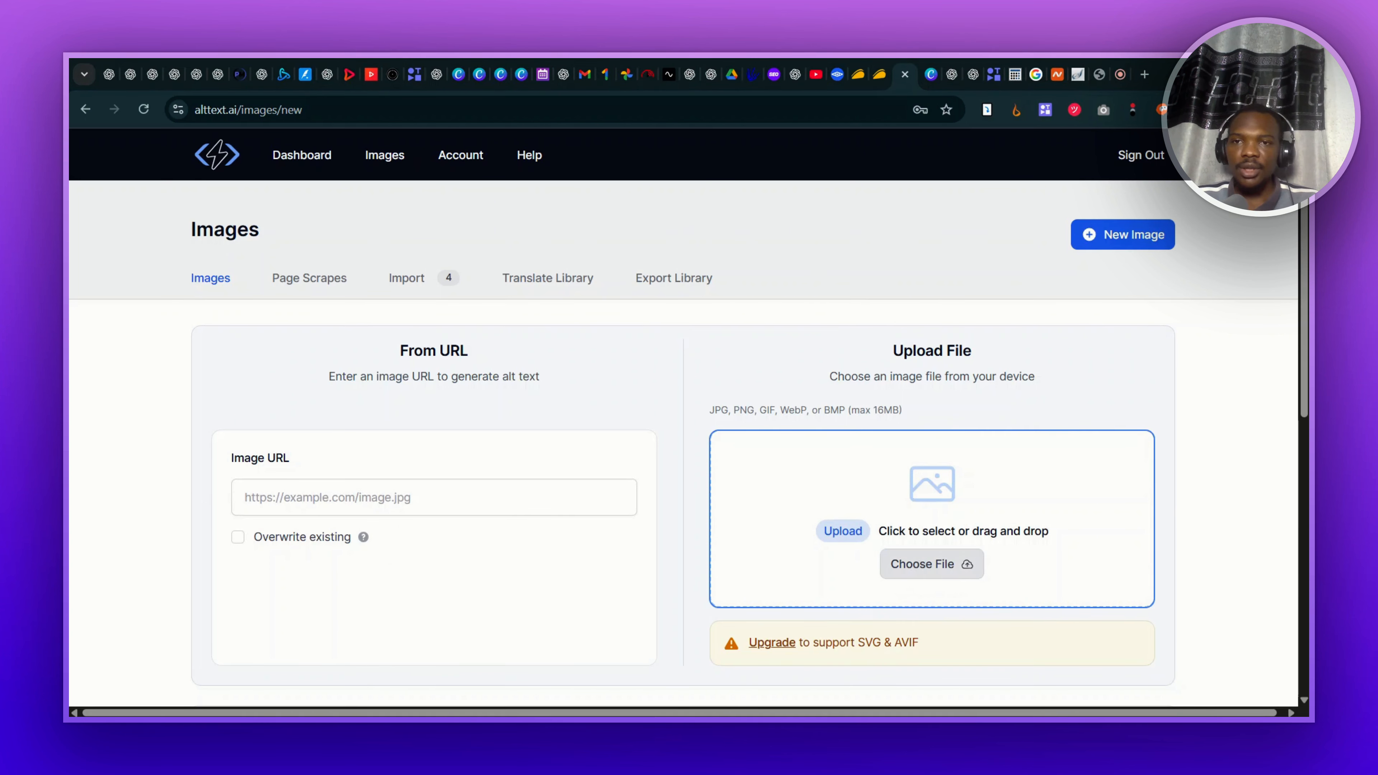
Step: Enable SEO Keywords in the advanced options for the uploaded image and enter "Alttext AI" as the keyword
scroll(711, 429, down, 4)
scroll(608, 458, down, 3)
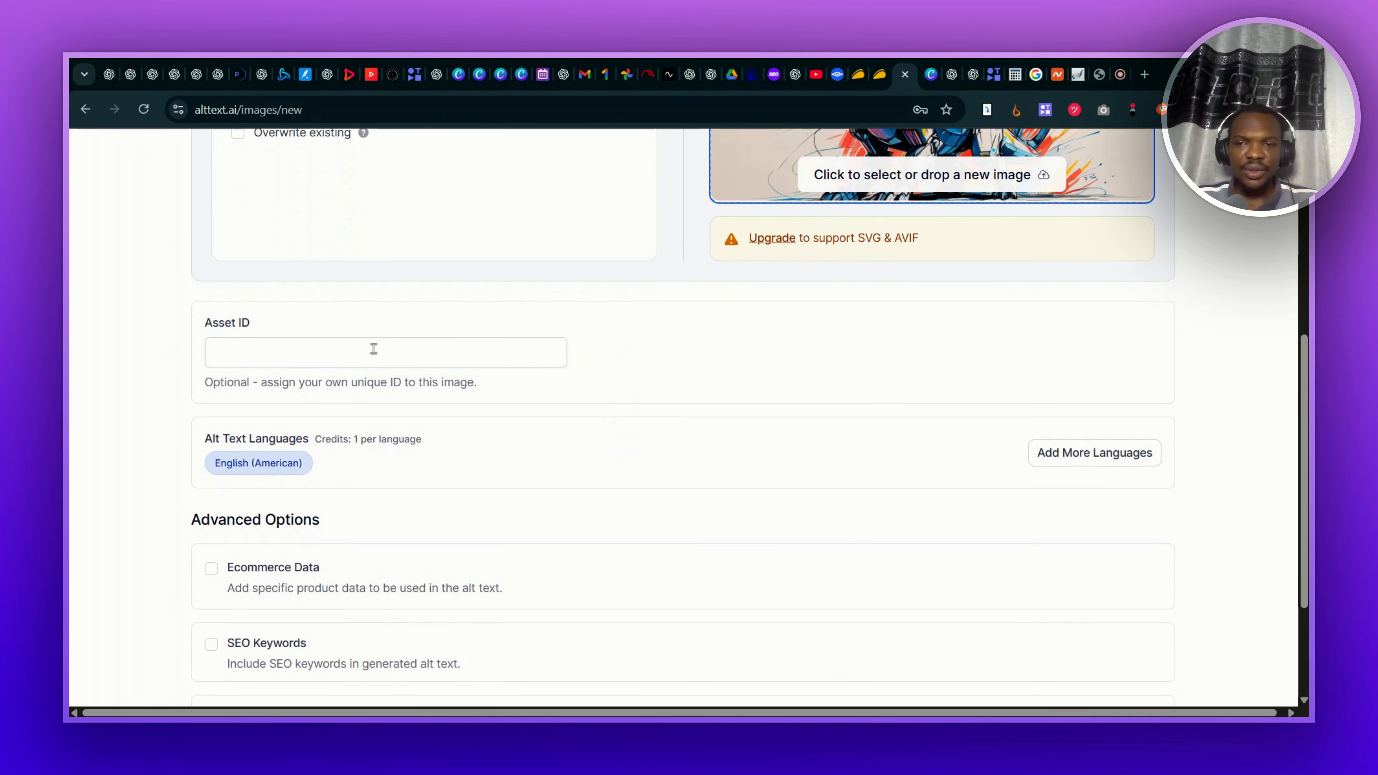
scroll(374, 348, down, 3)
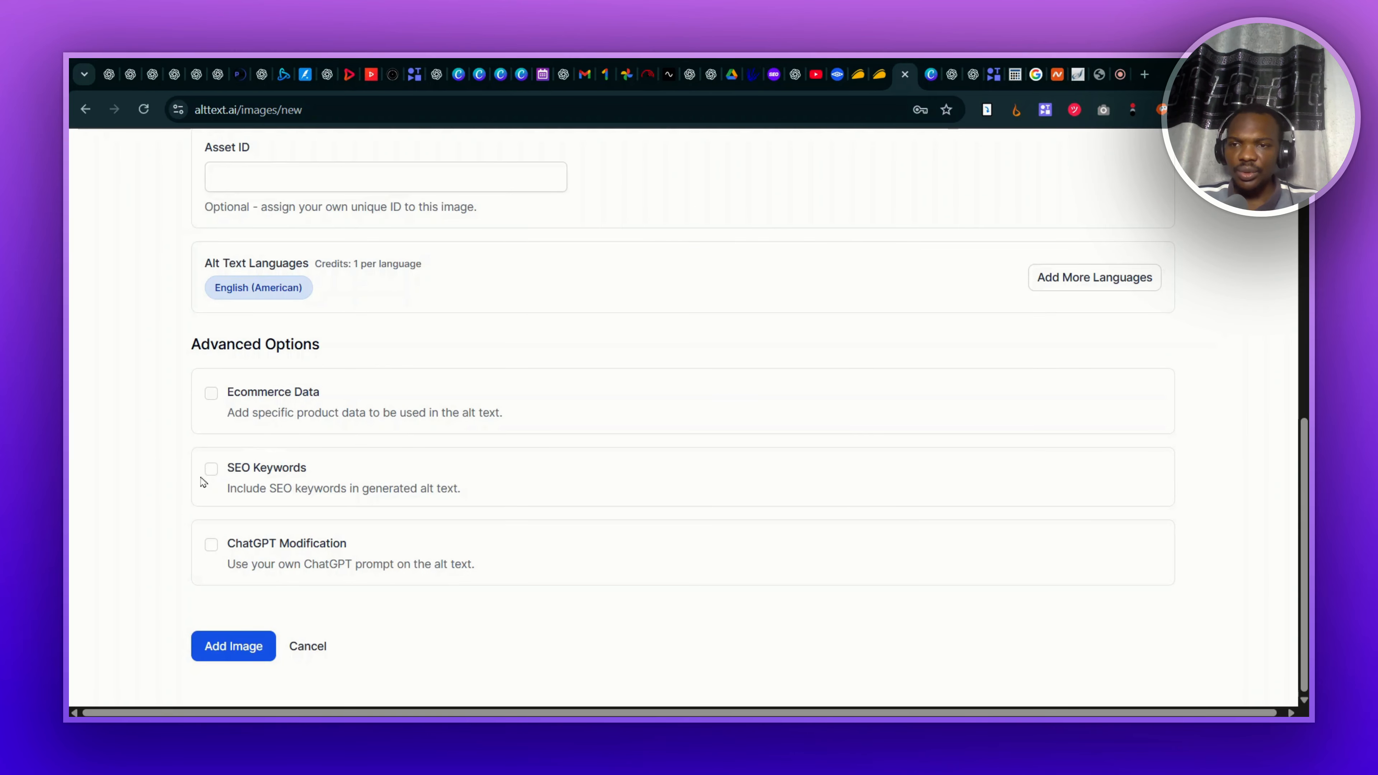
click(211, 470)
click(290, 588)
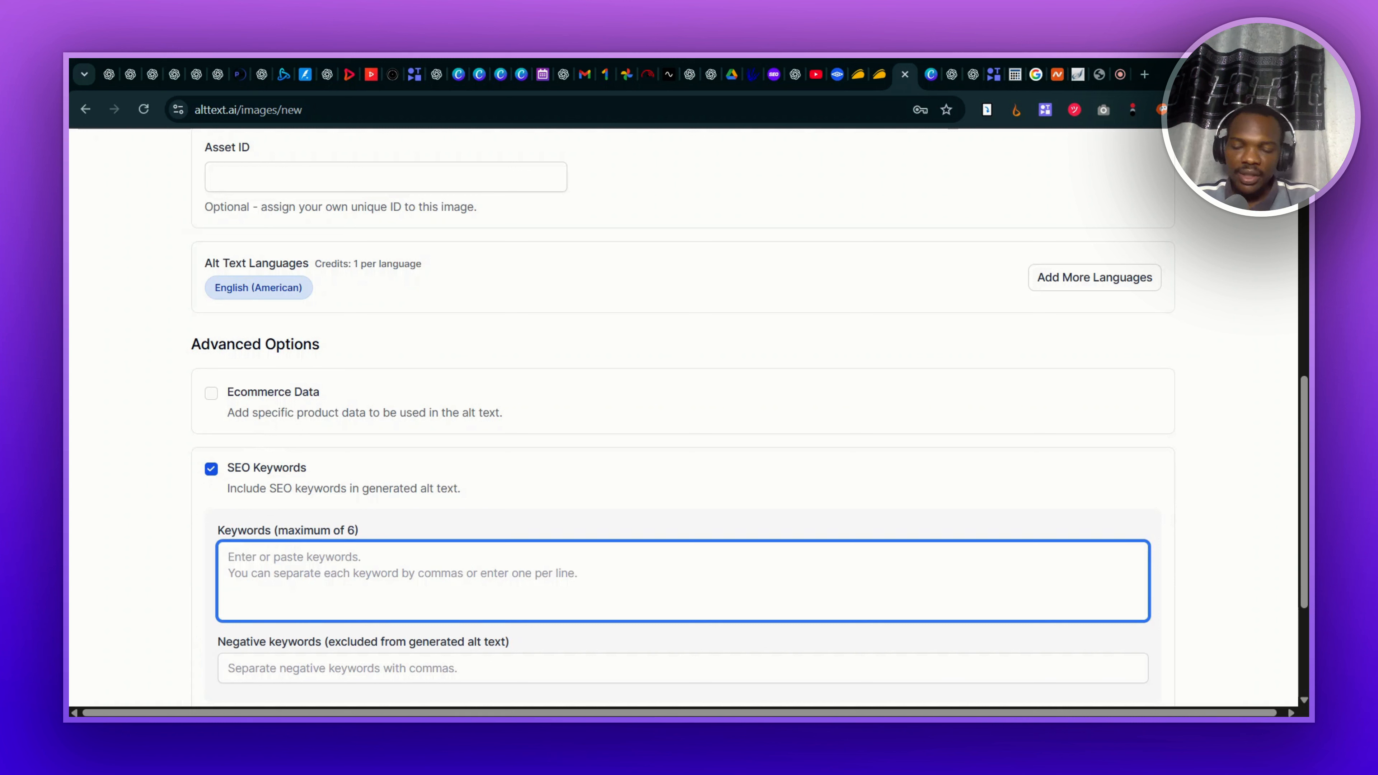
text(AI)
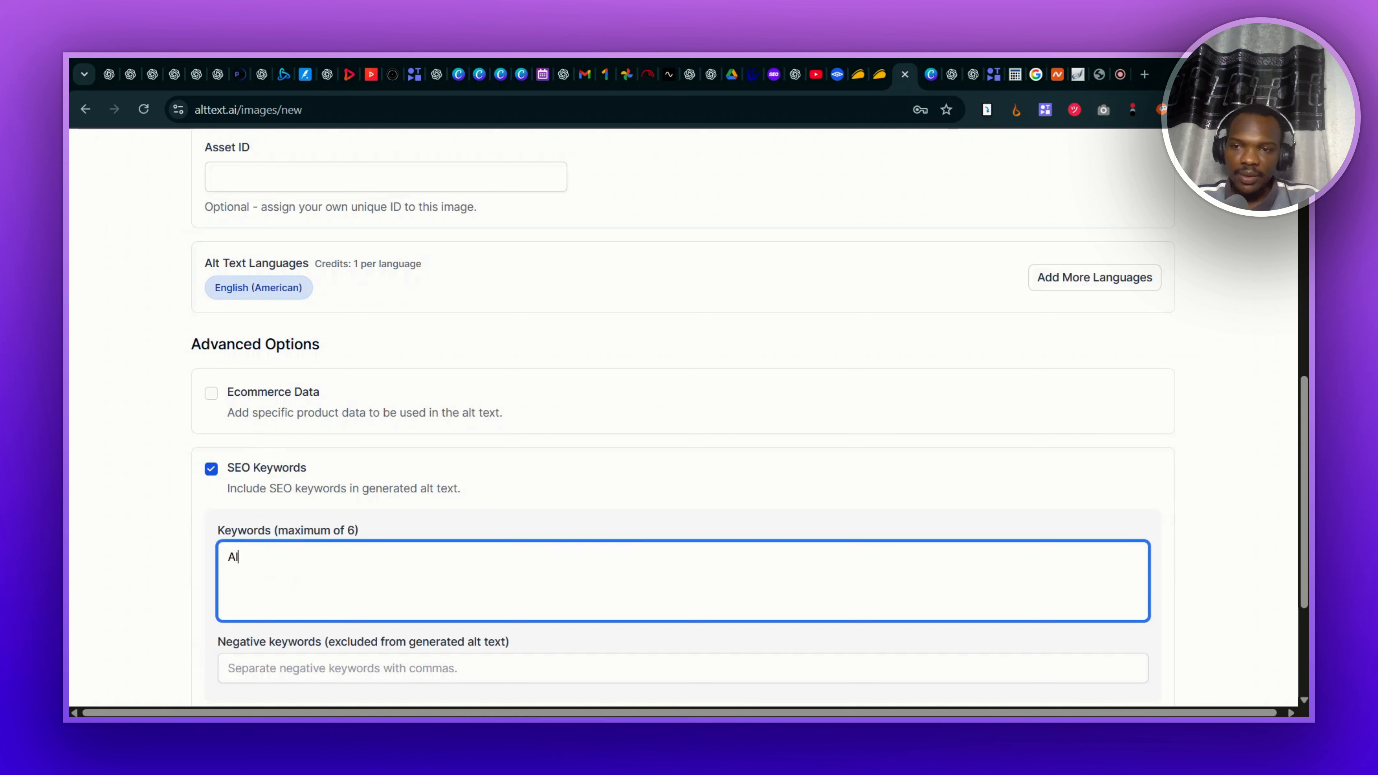
text(ttext AI)
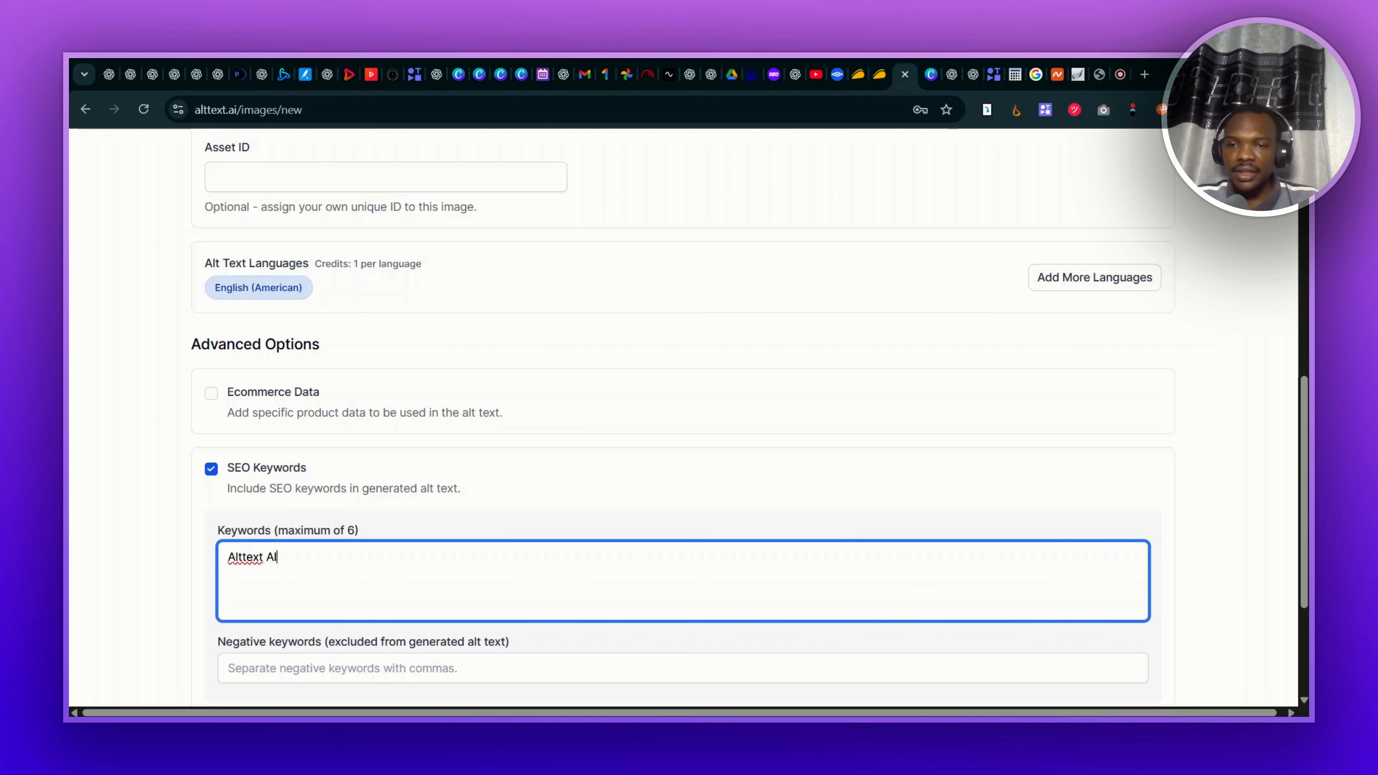
Step: Enable ChatGPT Modification in the advanced options, leaving the negative keywords empty
scroll(262, 604, down, 3)
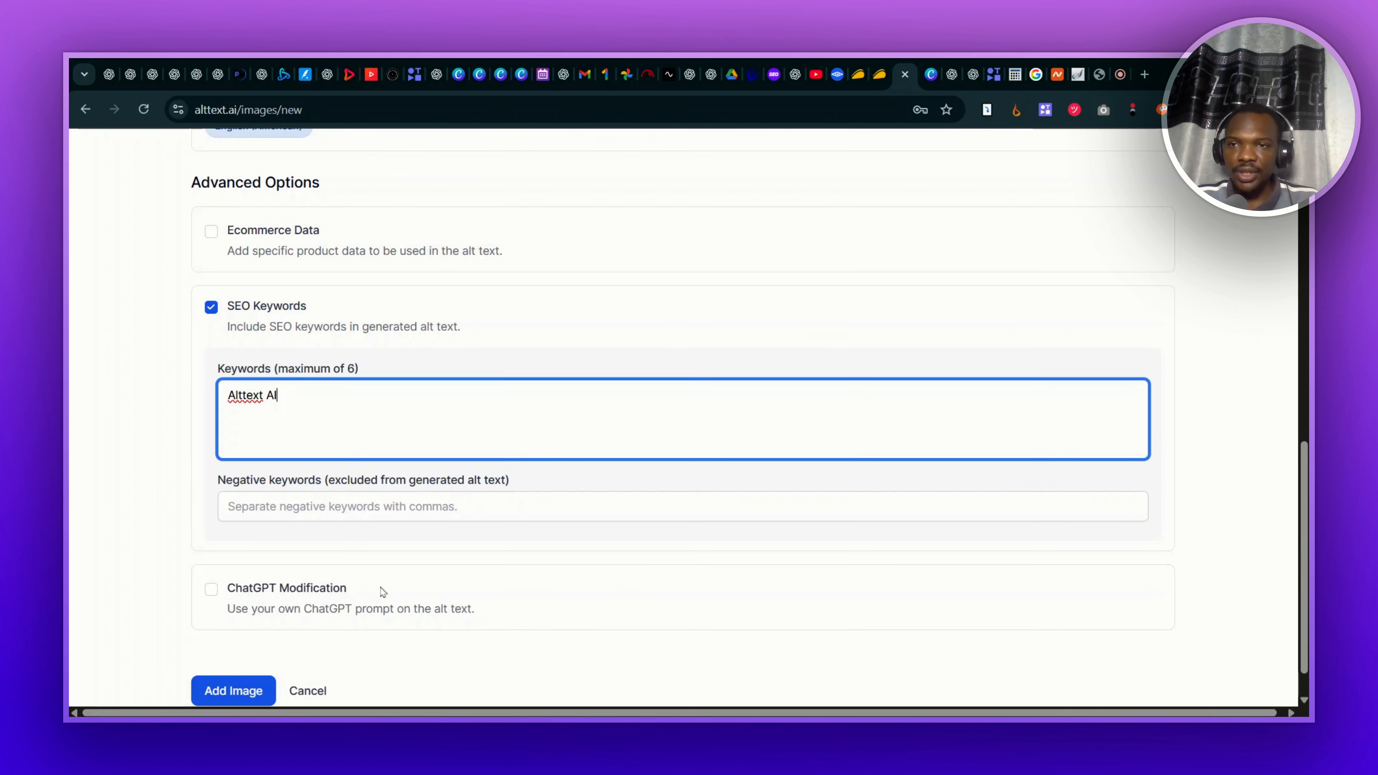
scroll(382, 592, down, 1)
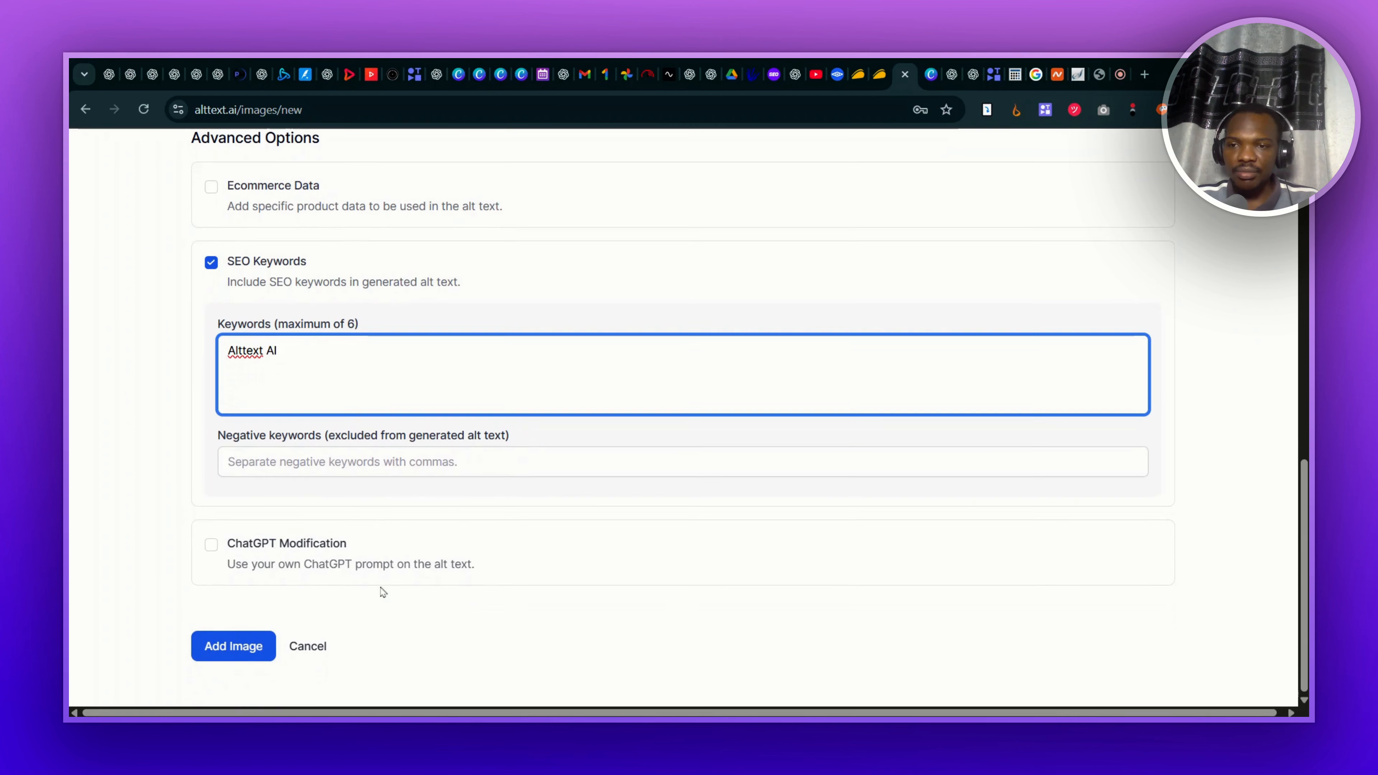
click(211, 544)
scroll(339, 650, down, 2)
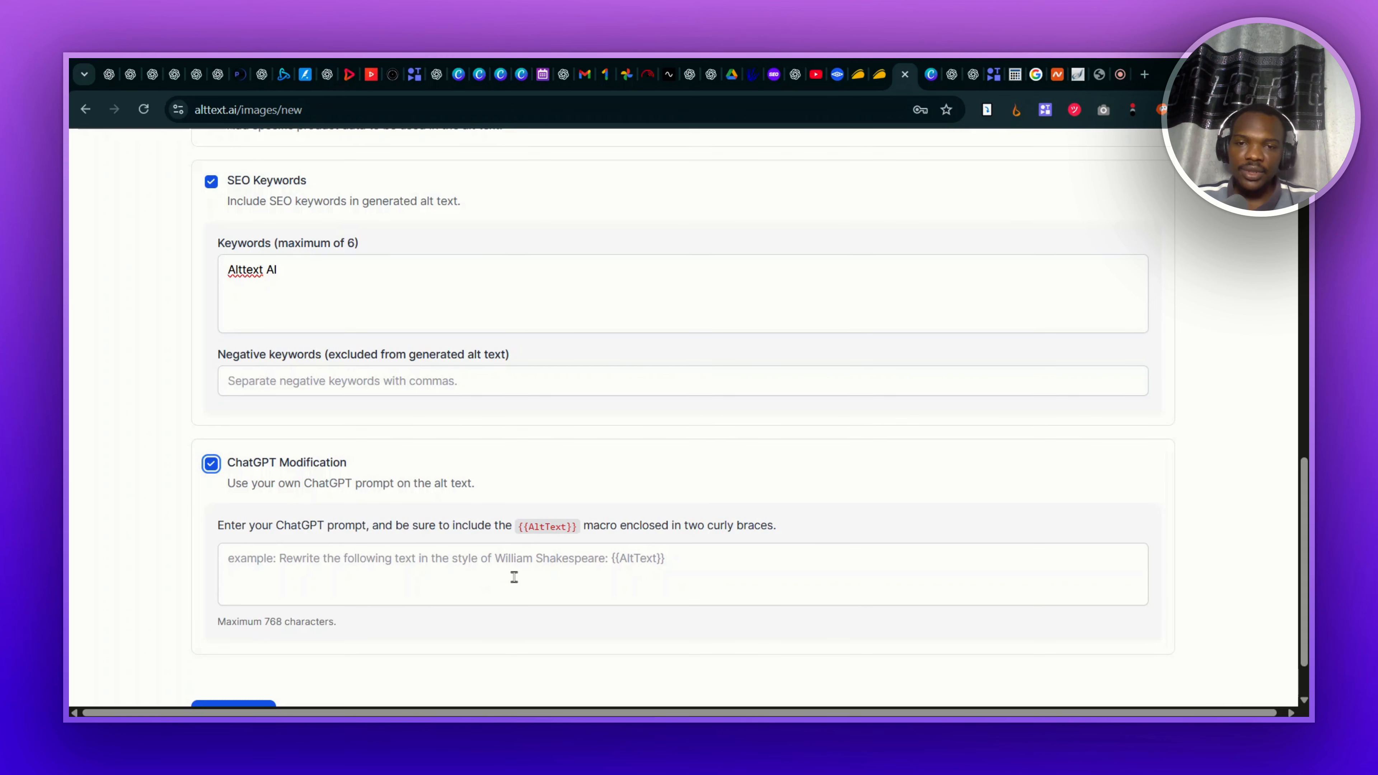
click(212, 464)
click(211, 545)
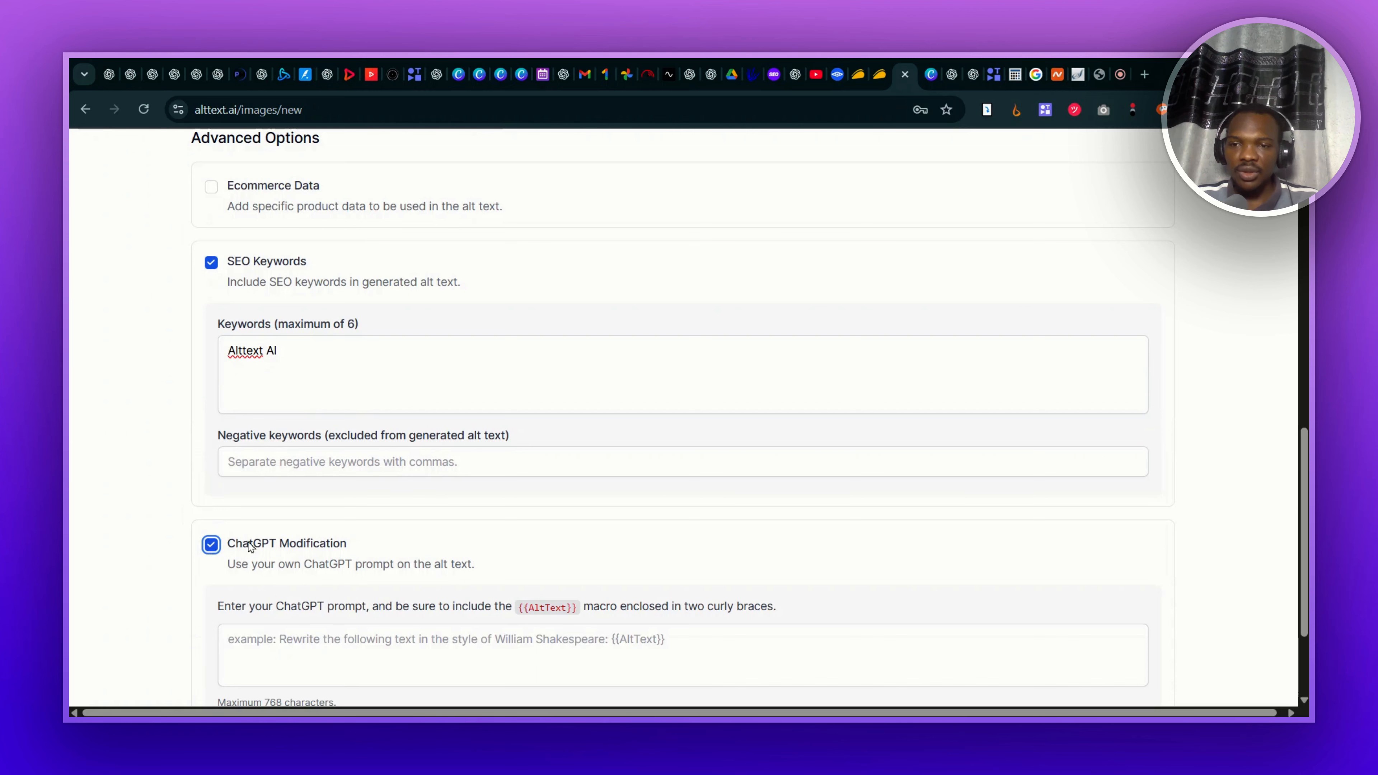
click(211, 545)
click(211, 545)
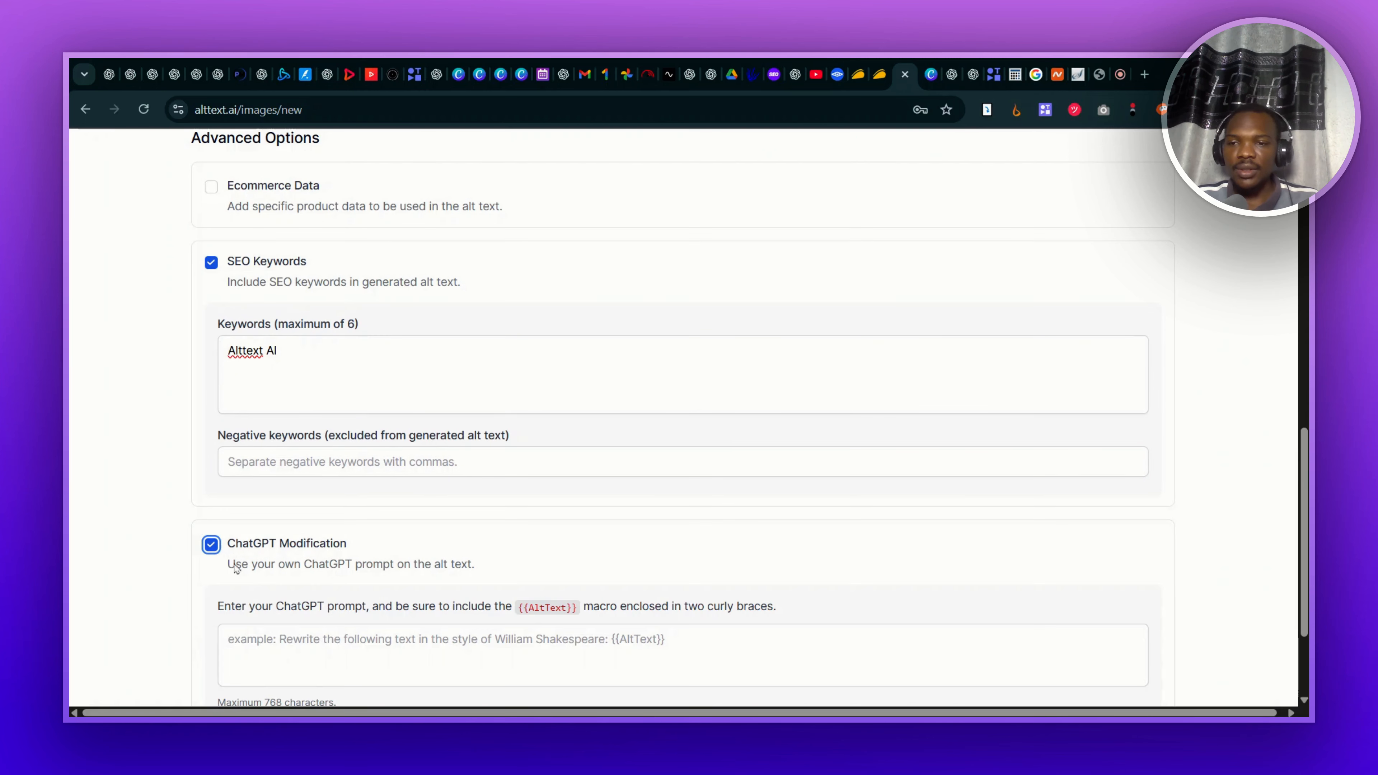
Step: Enter the ChatGPT prompt "Rewrite in simple caption style the {{AltText}}", copying the macro from the instruction text
click(286, 640)
text(Rewrite in)
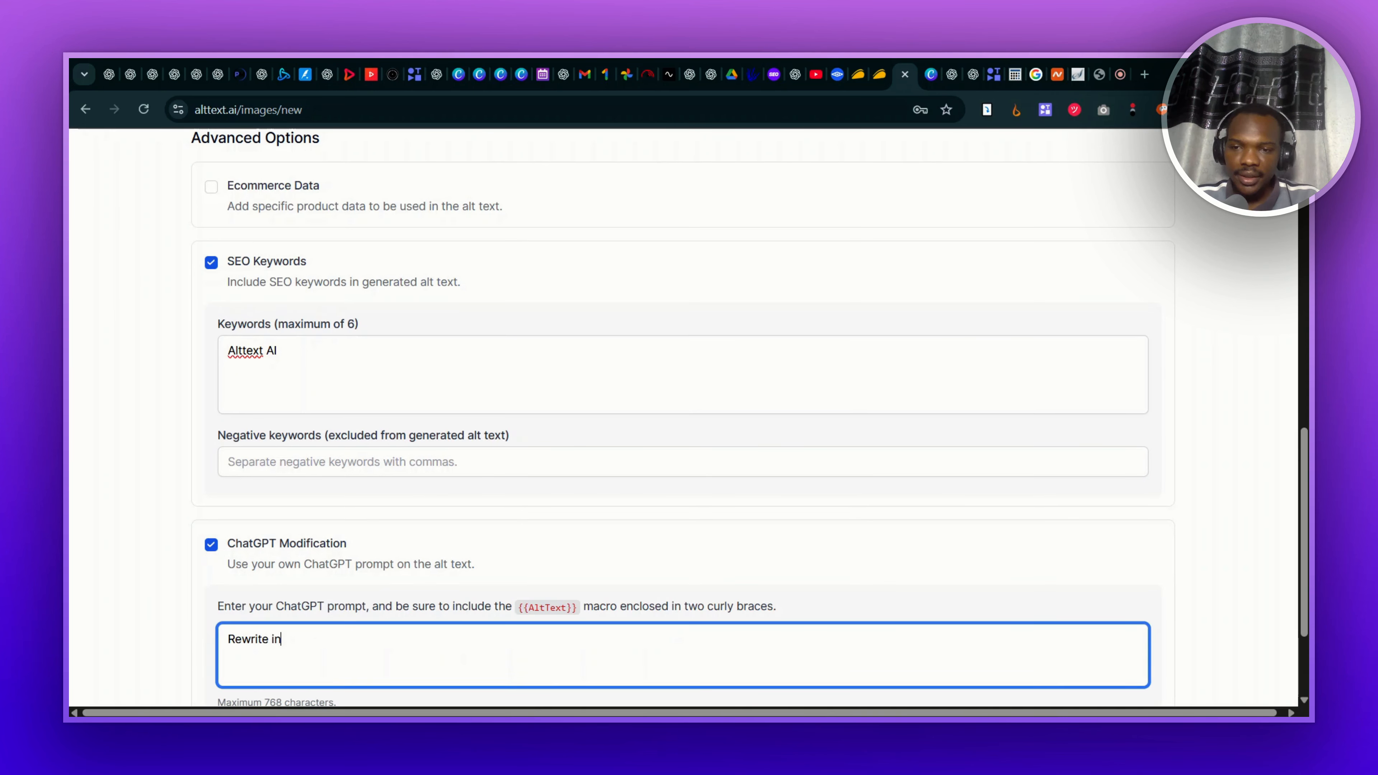
text( simple caption )
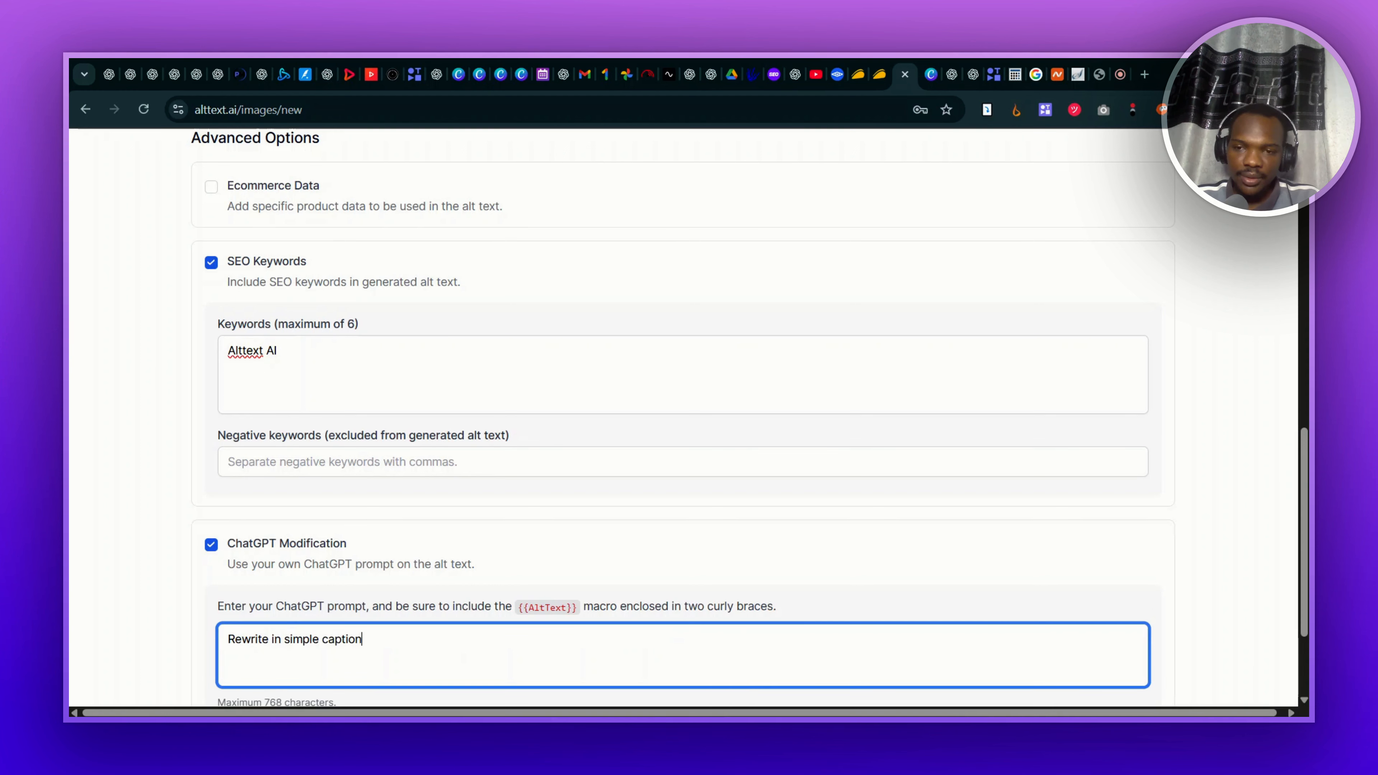
text(s)
key(BackSpace)
text(style the)
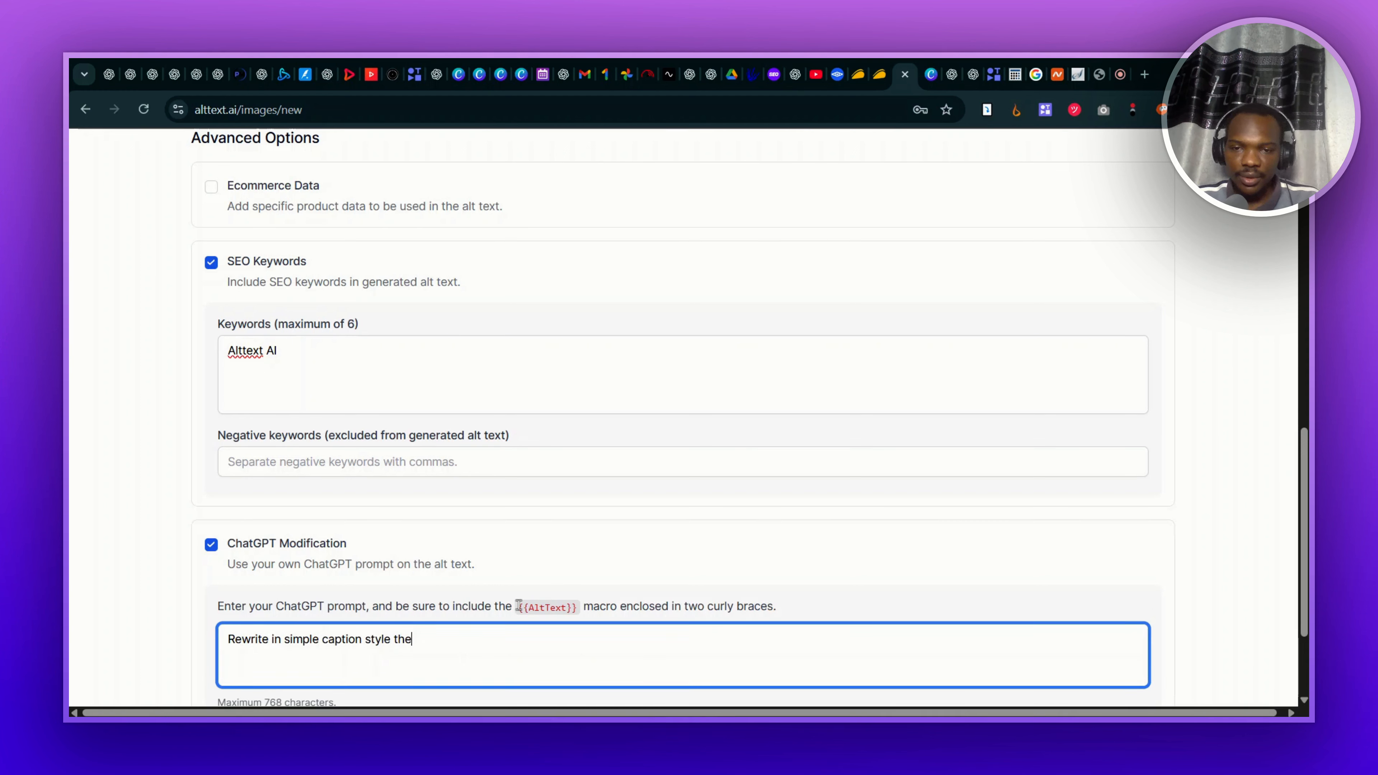
drag(517, 605, 577, 605)
key(ctrl+c)
click(477, 637)
key(ctrl+v)
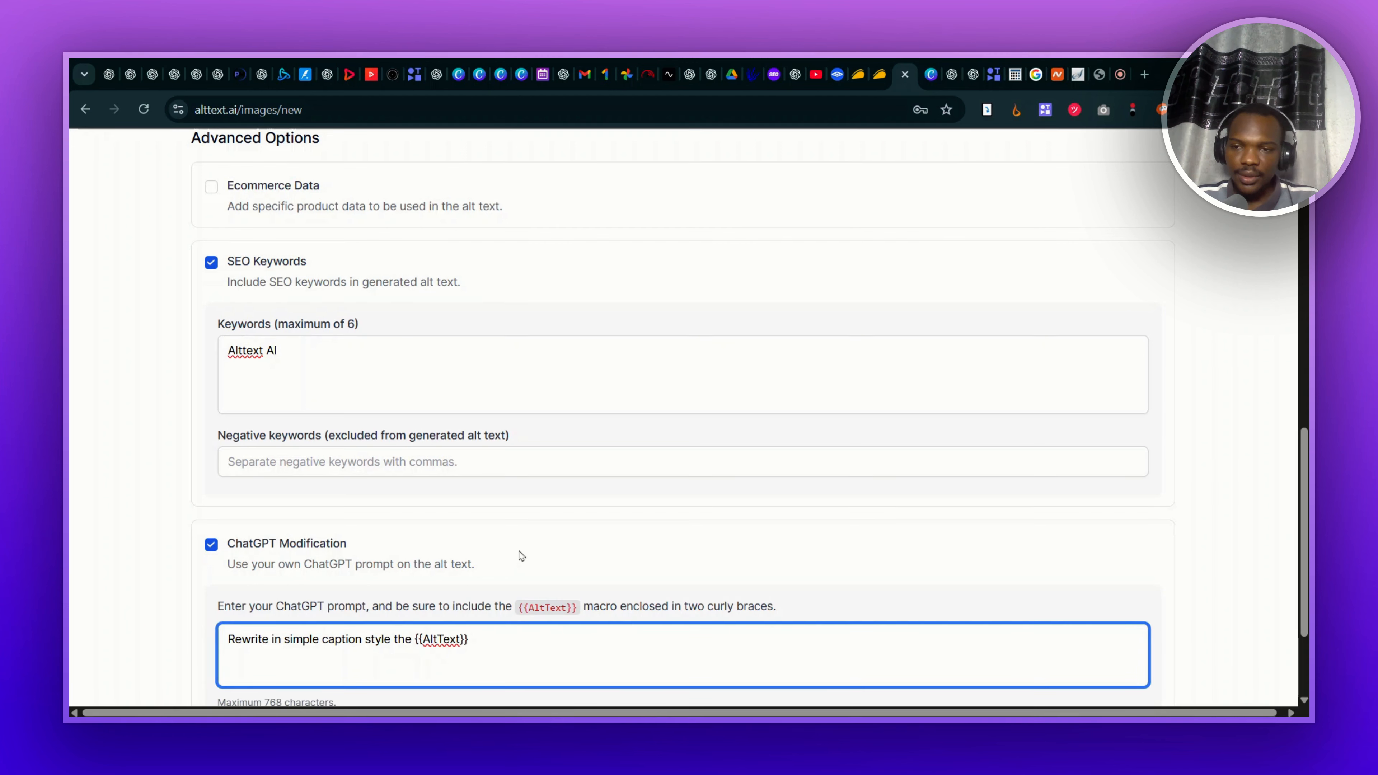
Step: Check the filled-in image form and add the image to the account to generate its alt text
scroll(521, 556, down, 2)
scroll(332, 604, up, 7)
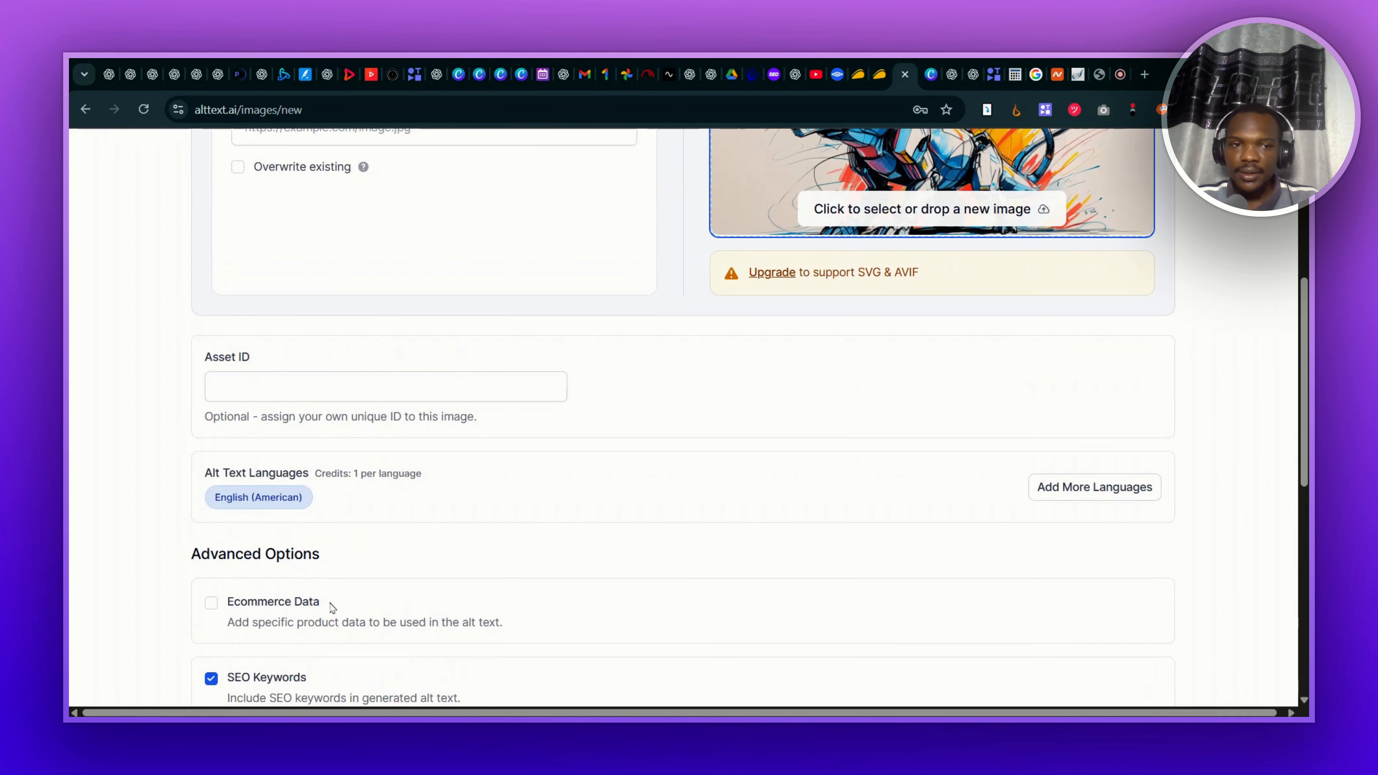
scroll(332, 607, up, 4)
scroll(332, 606, down, 4)
scroll(314, 486, up, 4)
scroll(313, 486, down, 7)
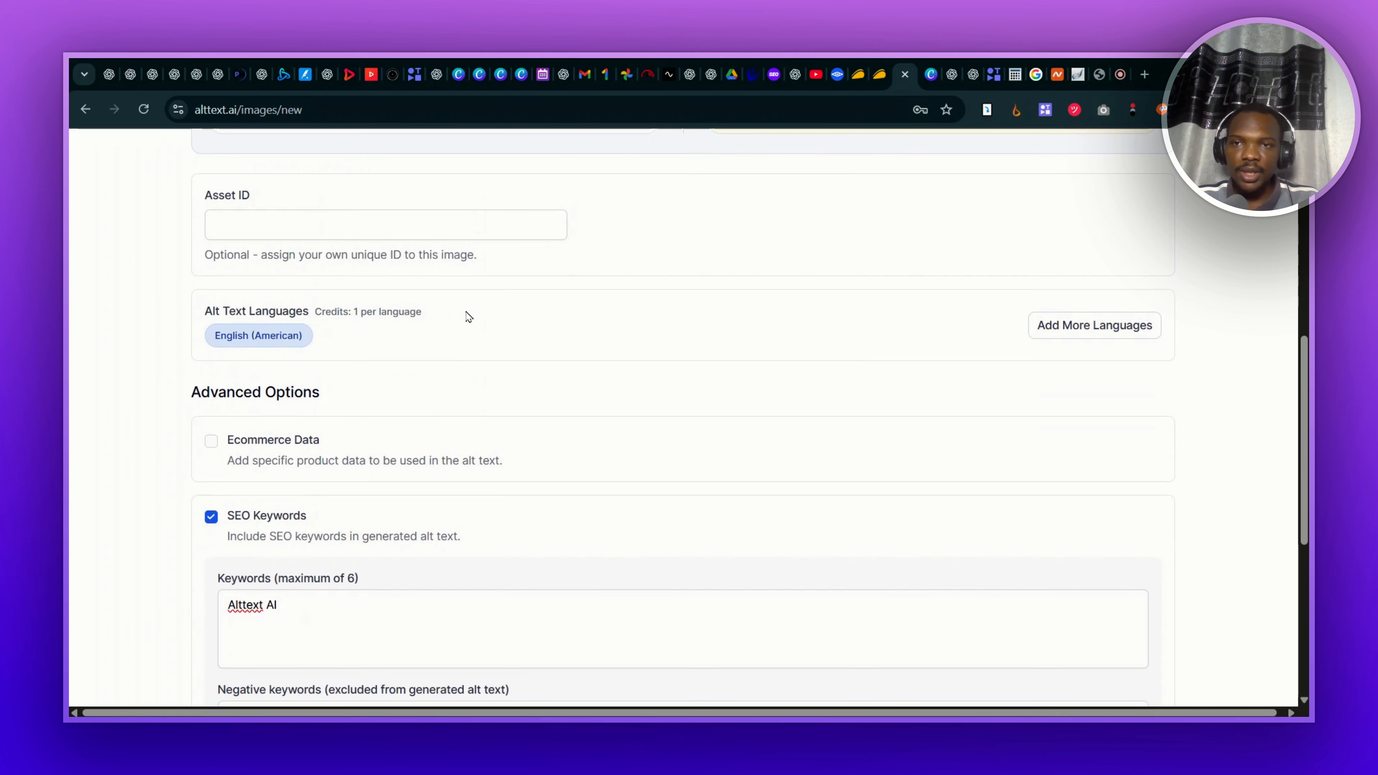
scroll(461, 319, up, 4)
scroll(662, 358, down, 7)
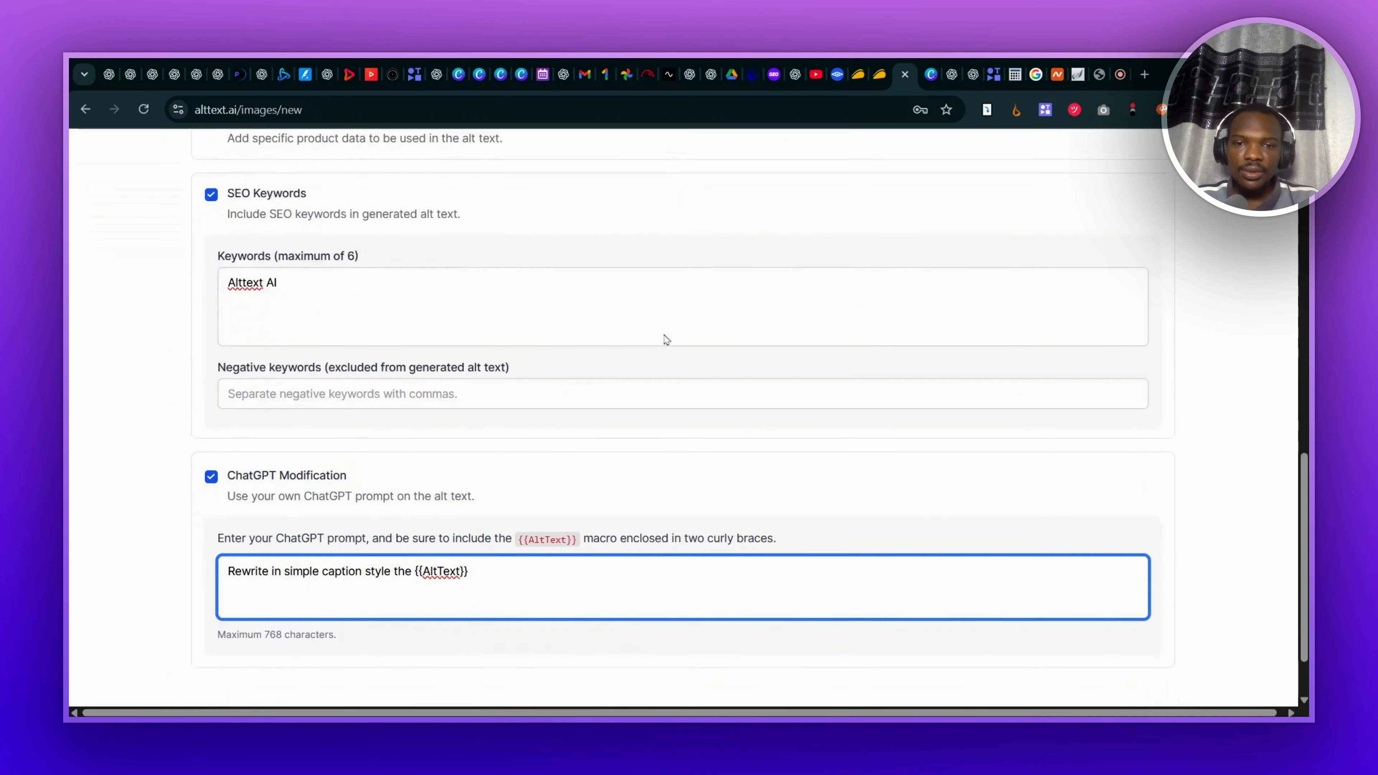
scroll(666, 339, down, 2)
click(225, 649)
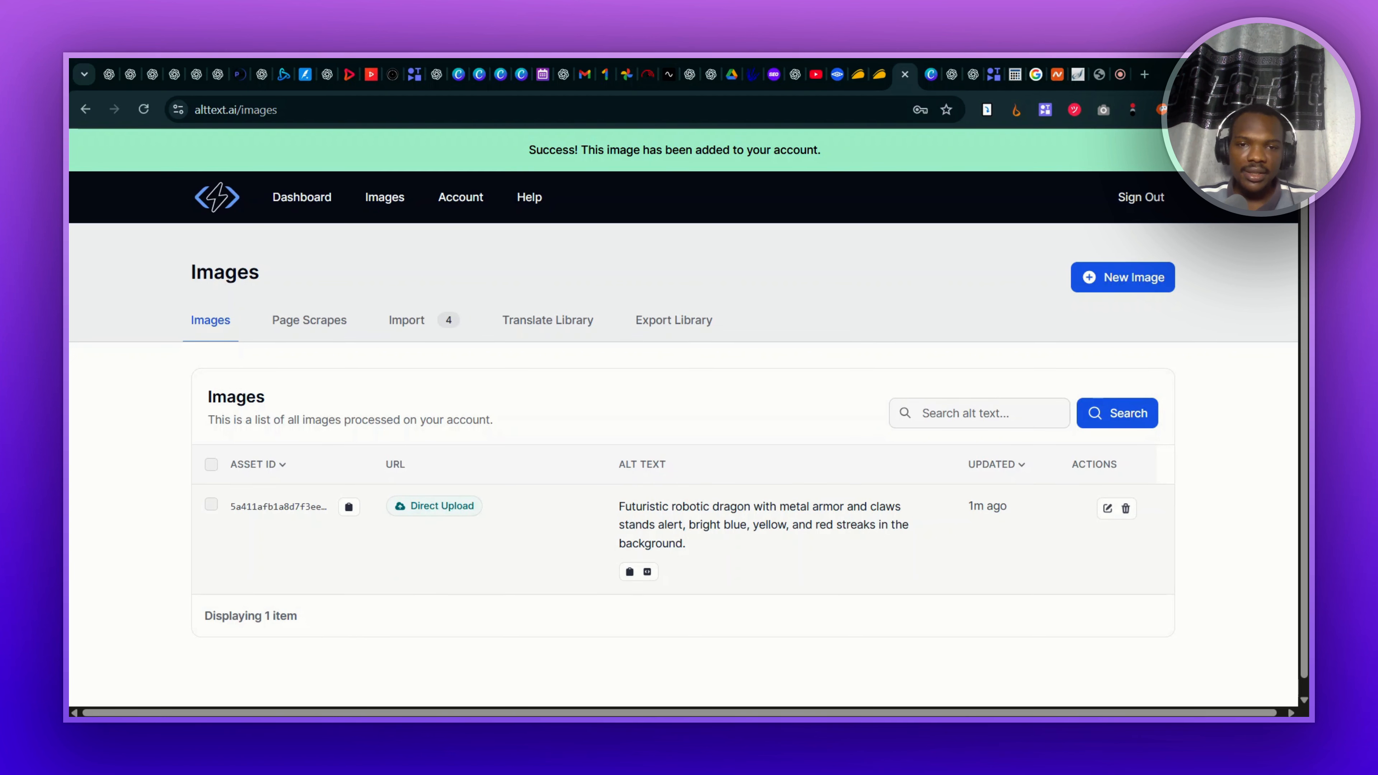
Step: Read the generated alt text, open the image's edit form to view its fields, and leave it without updating
scroll(724, 541, down, 1)
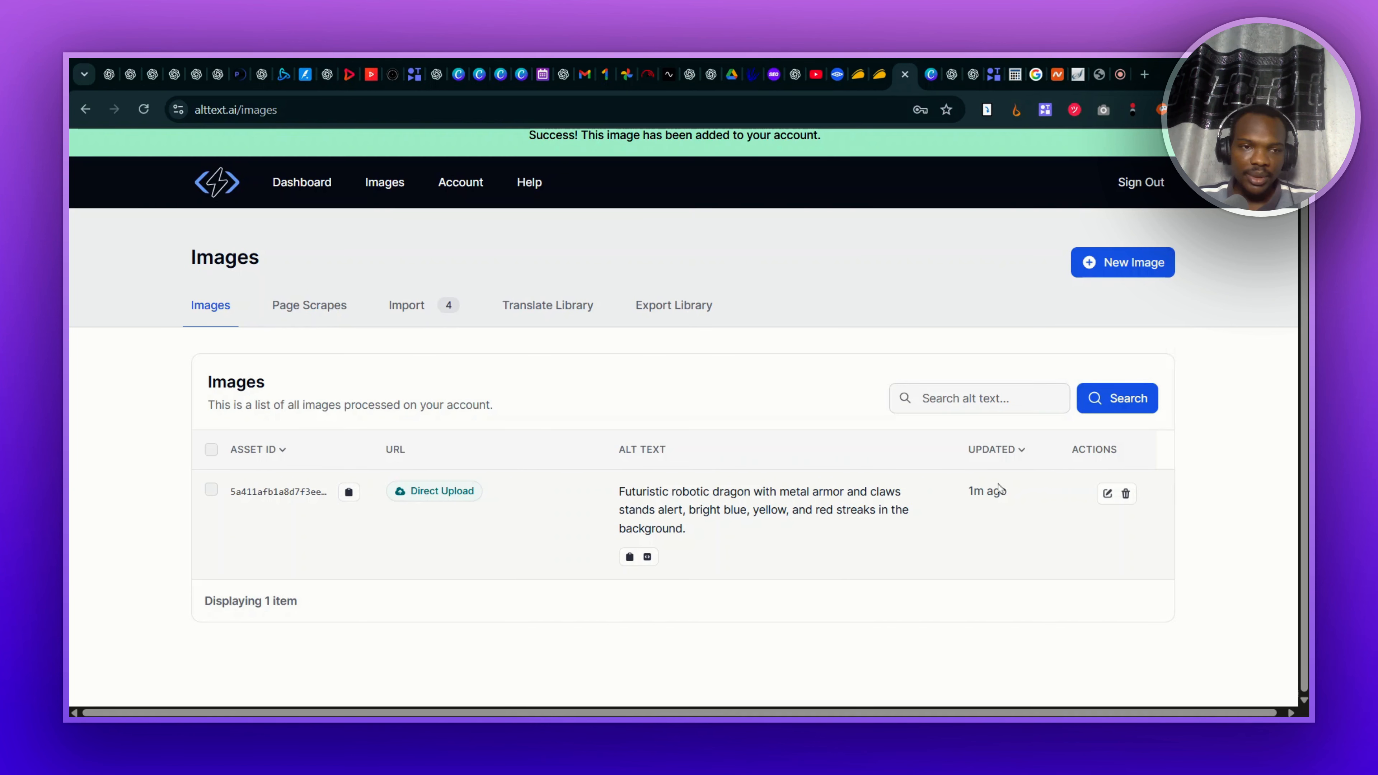
click(1107, 493)
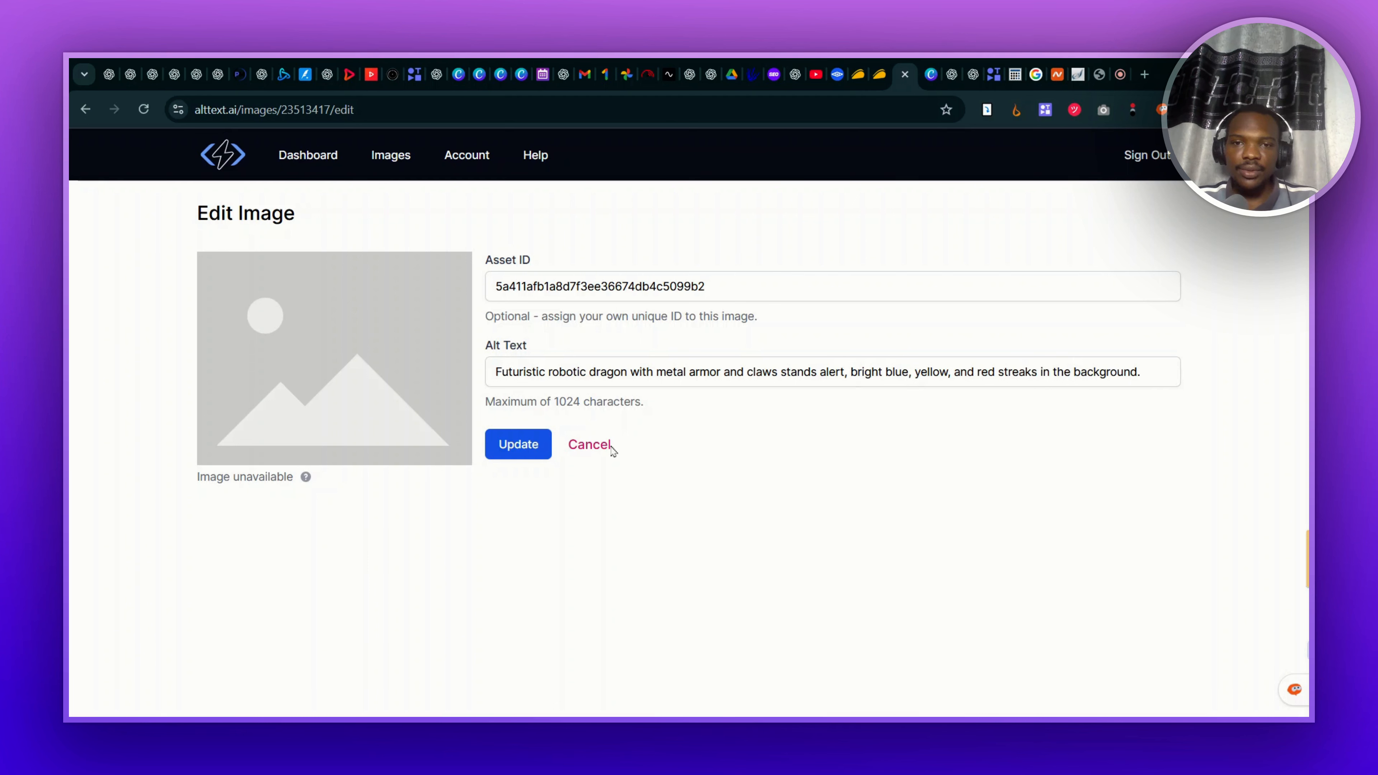
click(594, 449)
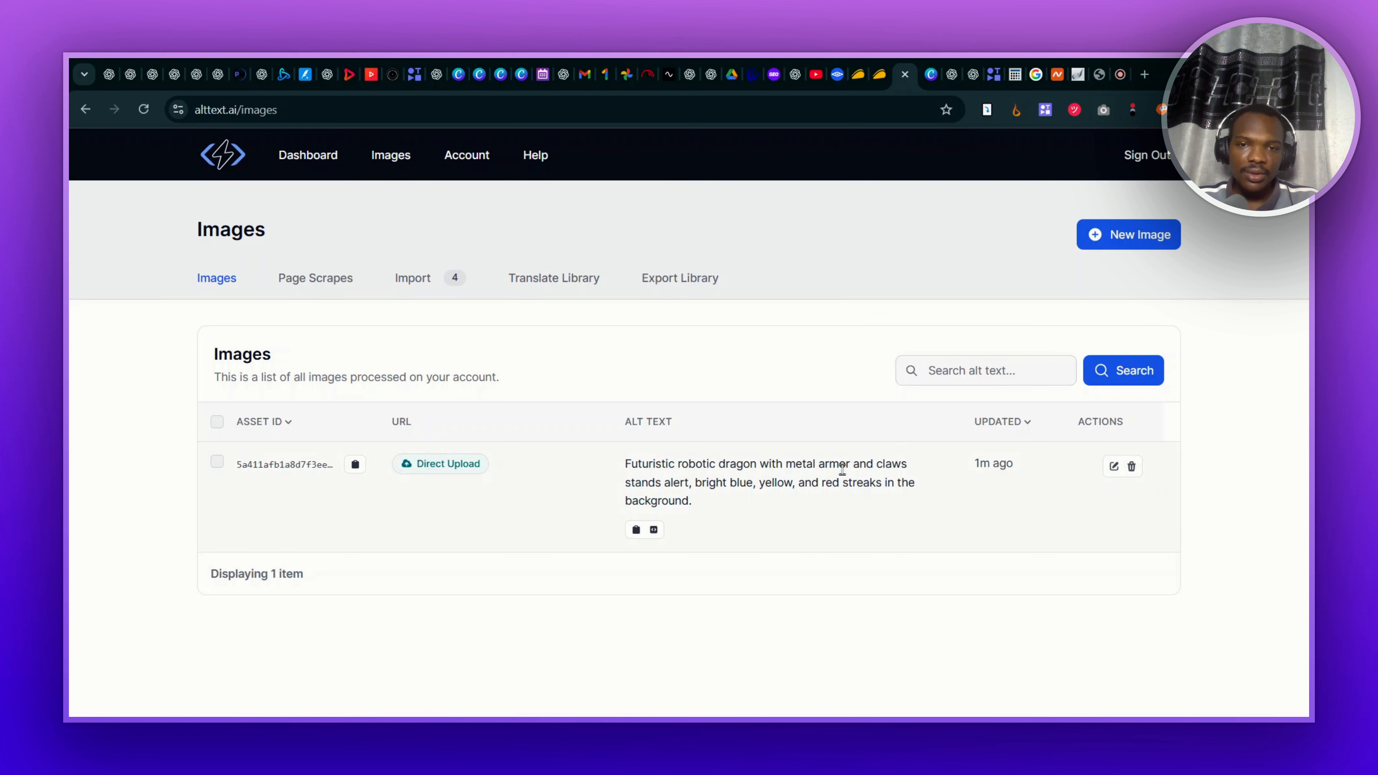
Step: Switch to Canva to compare the alt text with the source sketch, and return to the AltText.ai image list
click(930, 75)
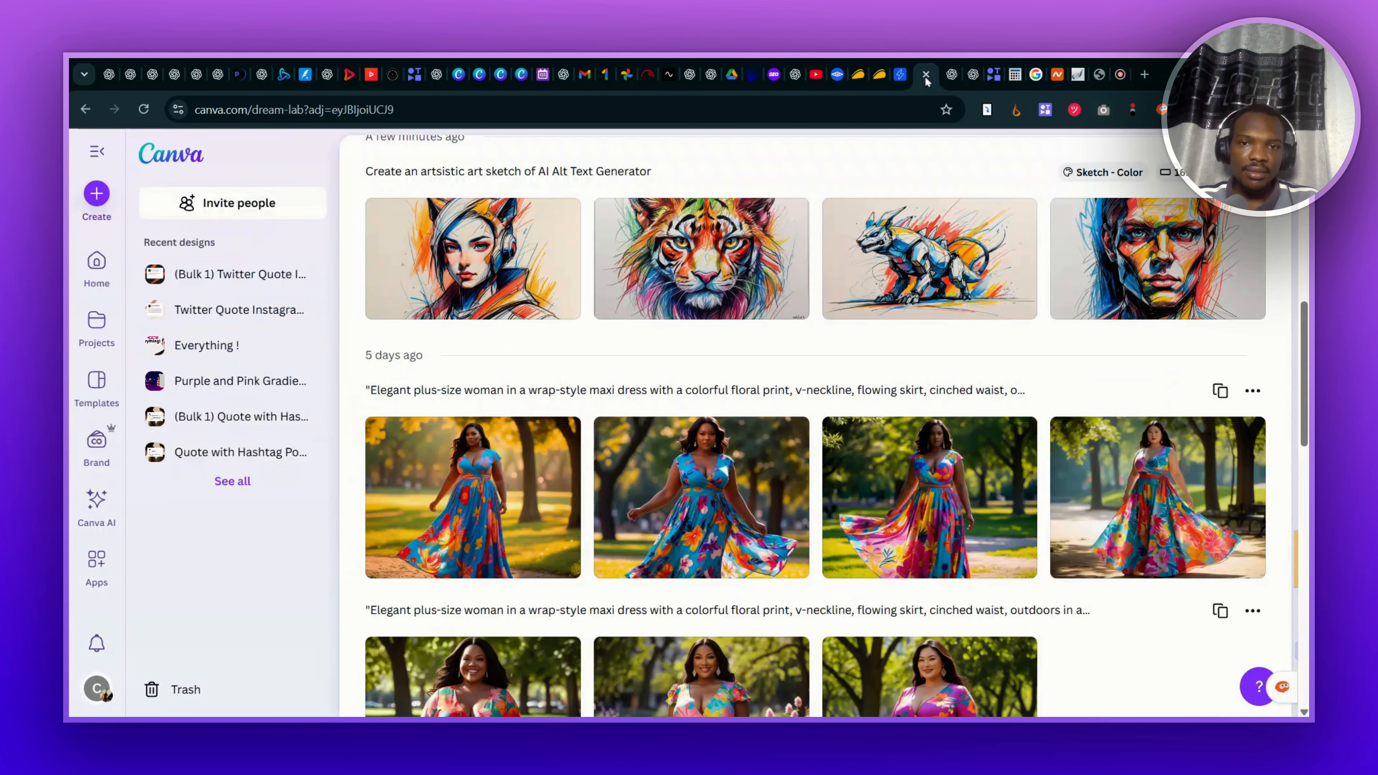
mouse_move(962, 266)
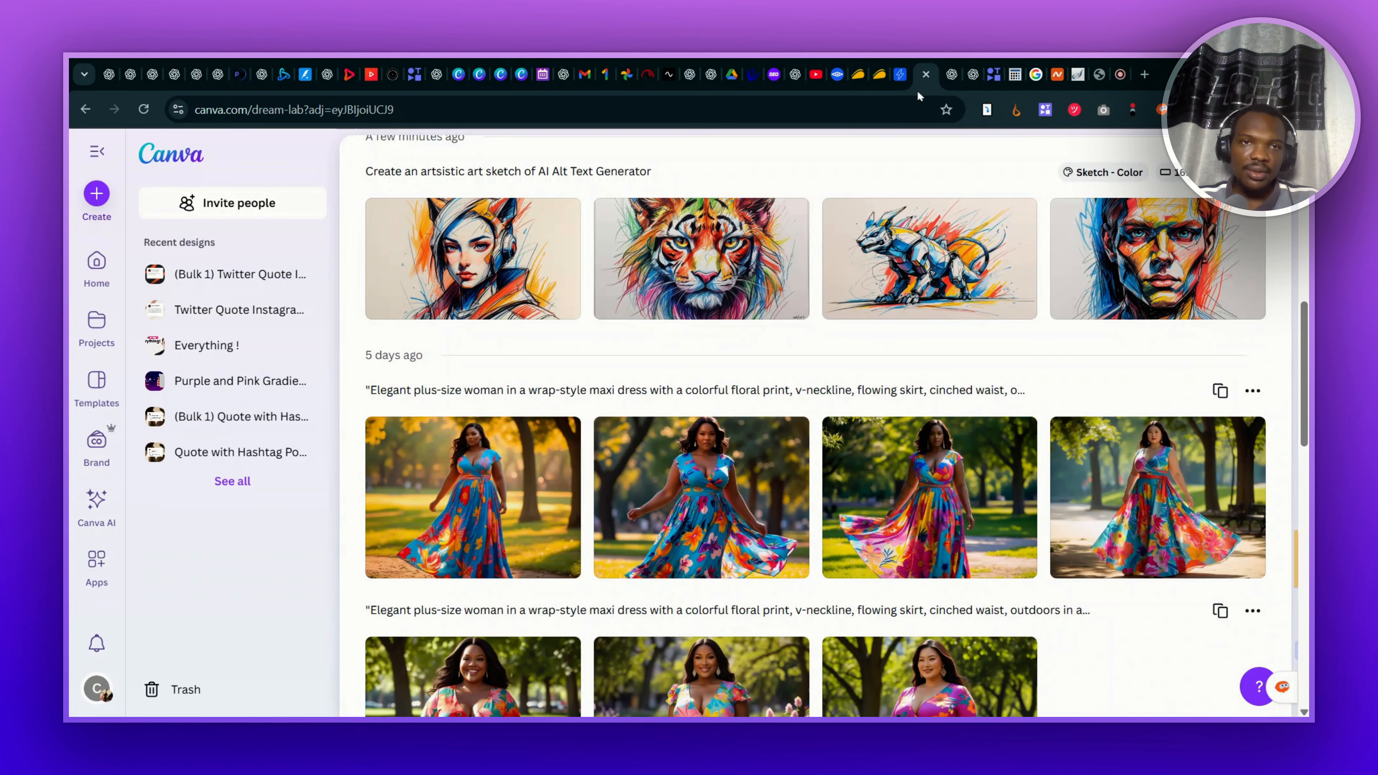
click(900, 81)
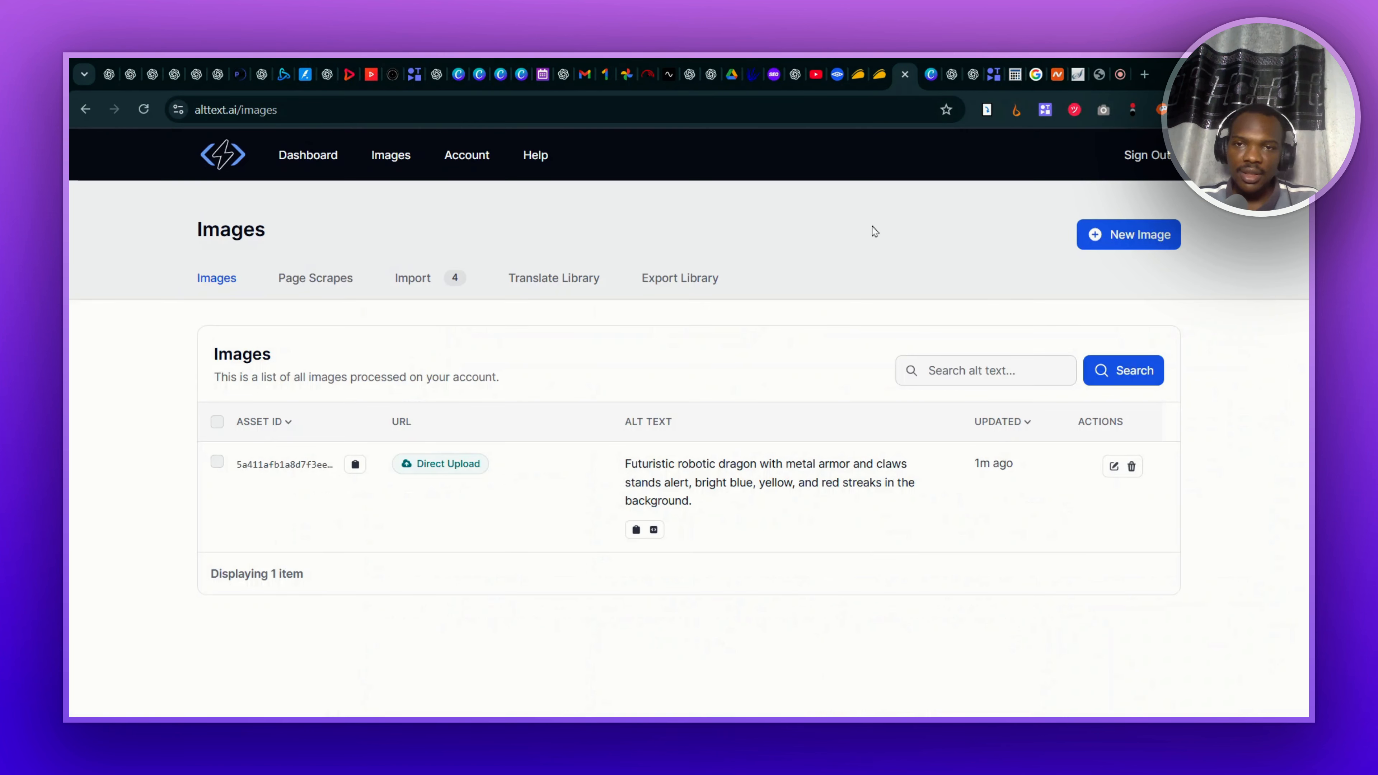
Step: Review the dashboard's usage and credits, and open the WordPress plugin's page from the quick actions to read its details
click(315, 160)
scroll(505, 431, down, 5)
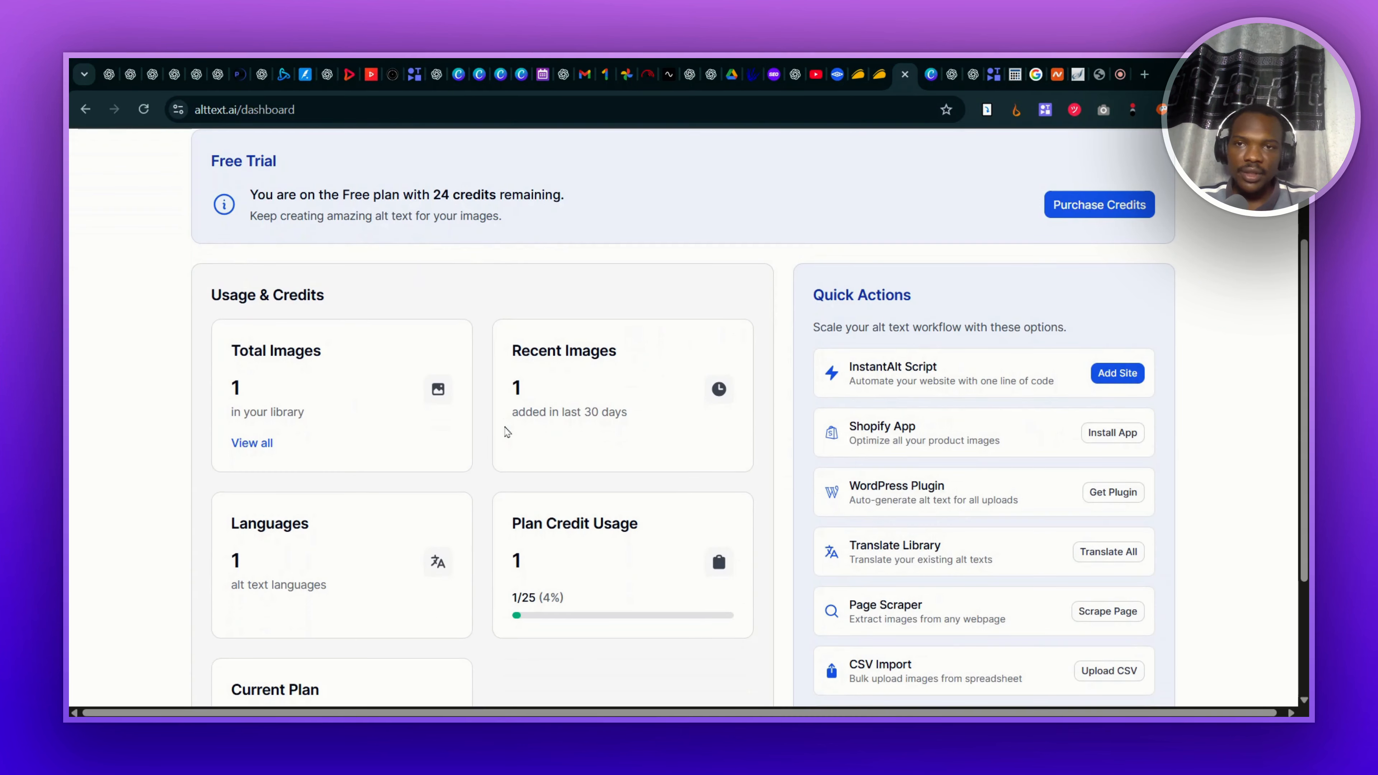
scroll(565, 463, down, 3)
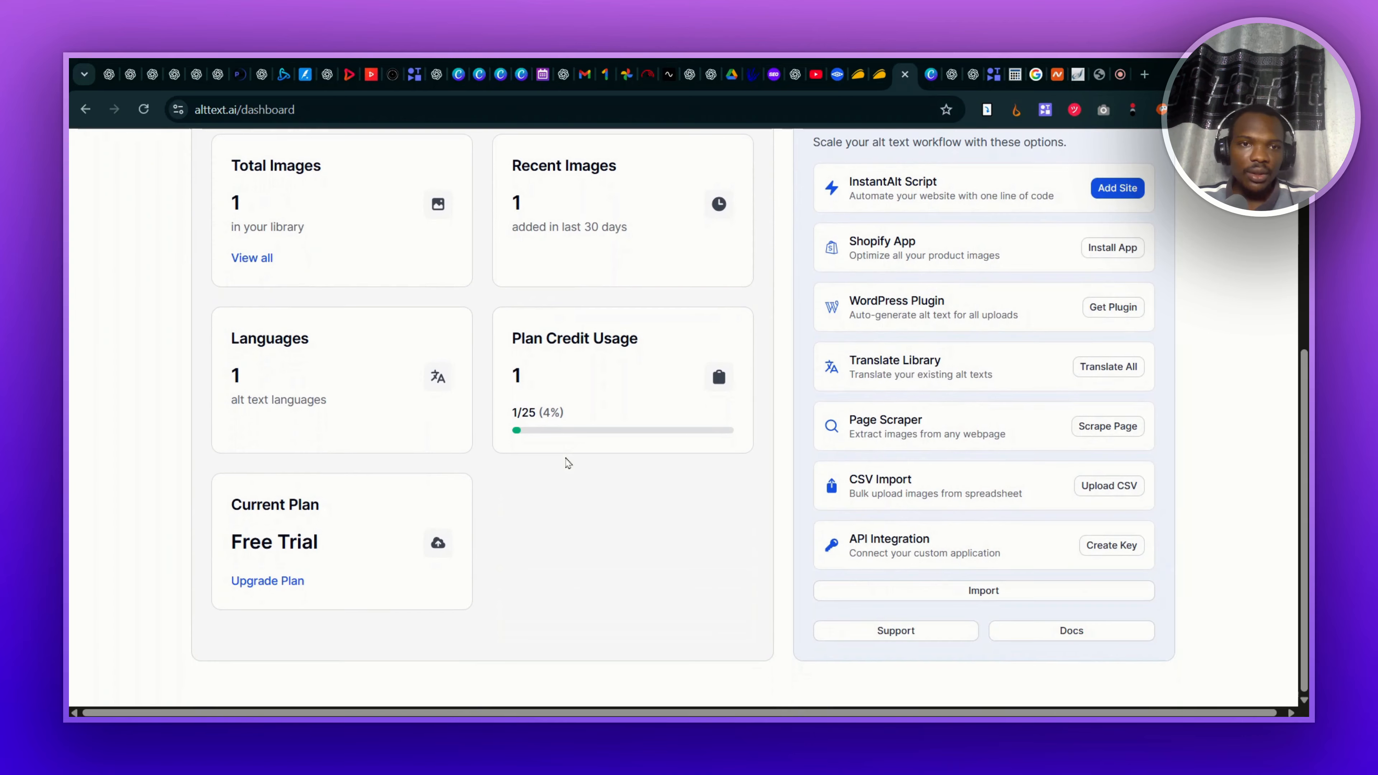
click(1096, 309)
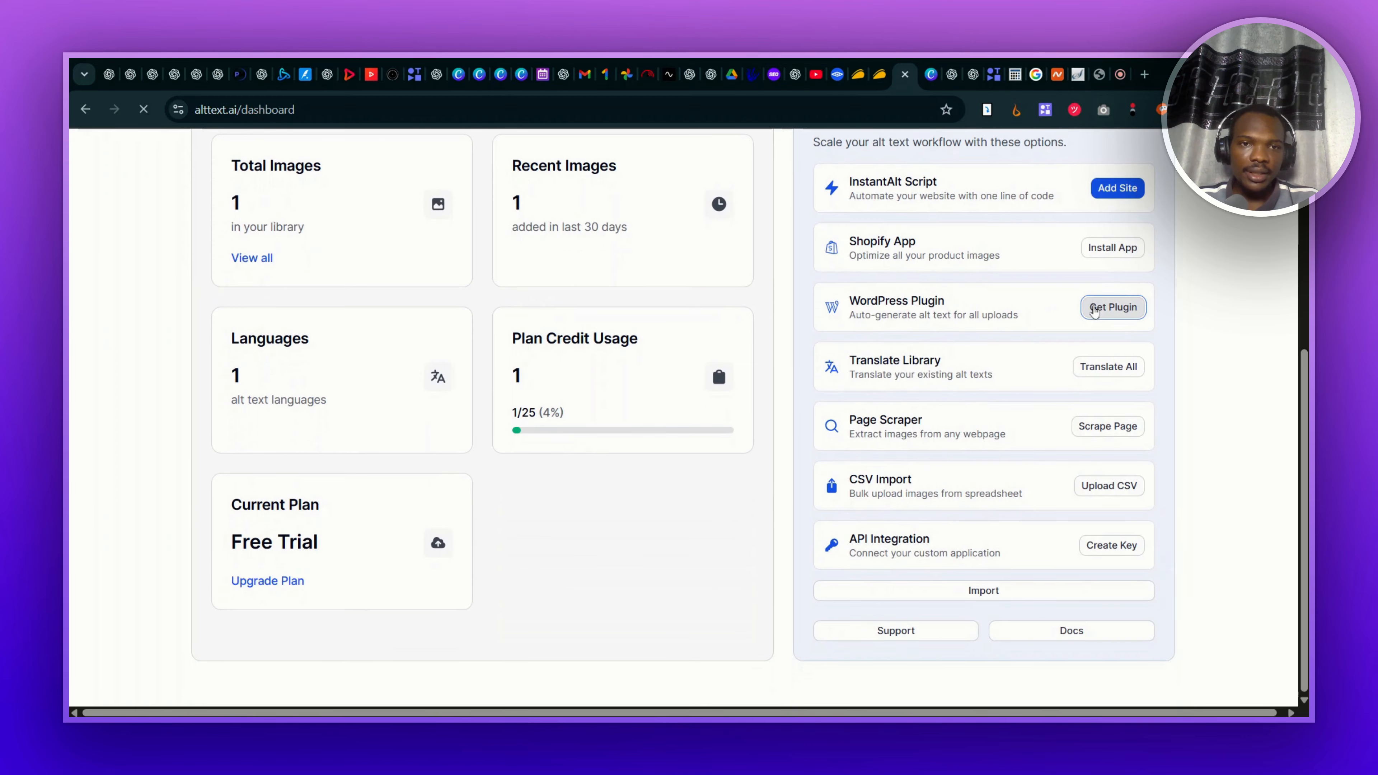
scroll(911, 379, down, 5)
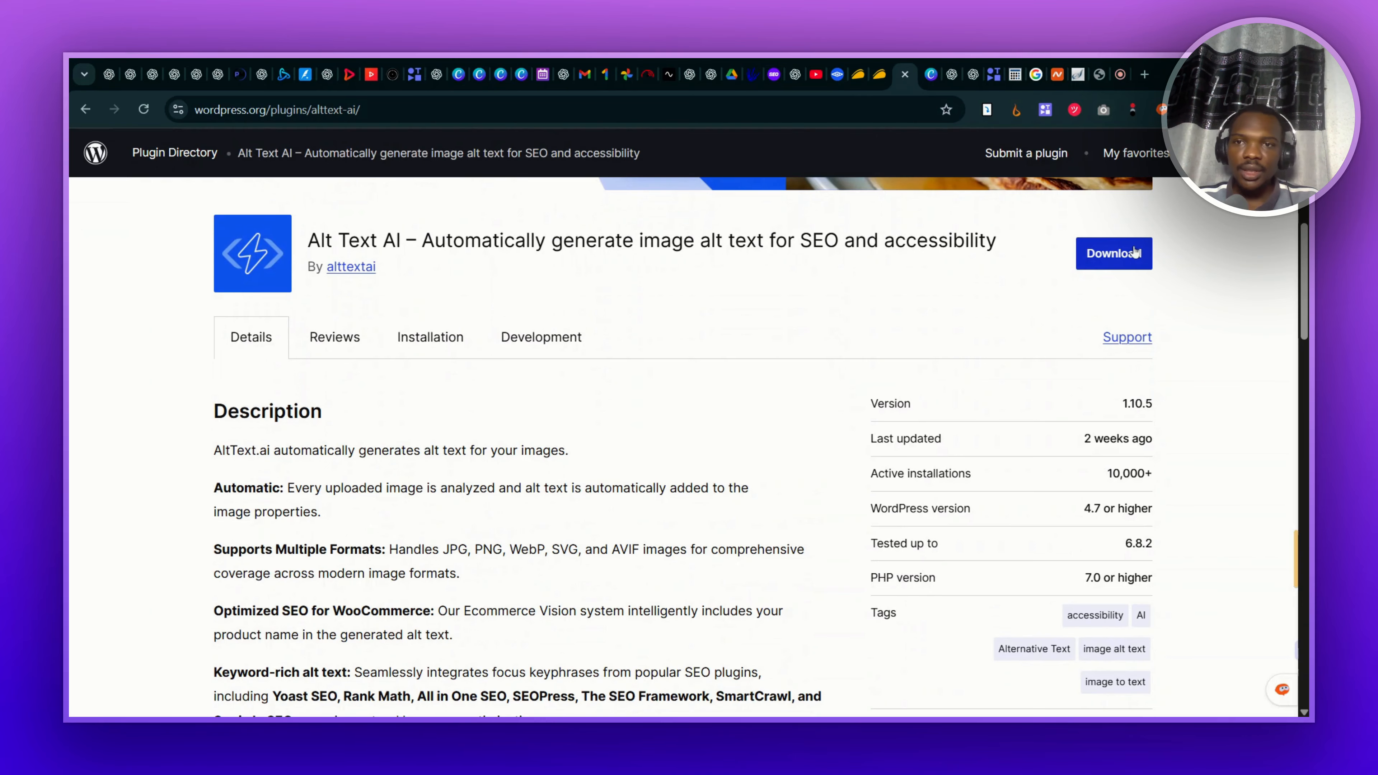
Step: Switch to the WordPress admin site, search for "alttext" among the available plugins, and install and activate Alt Text AI
click(1096, 79)
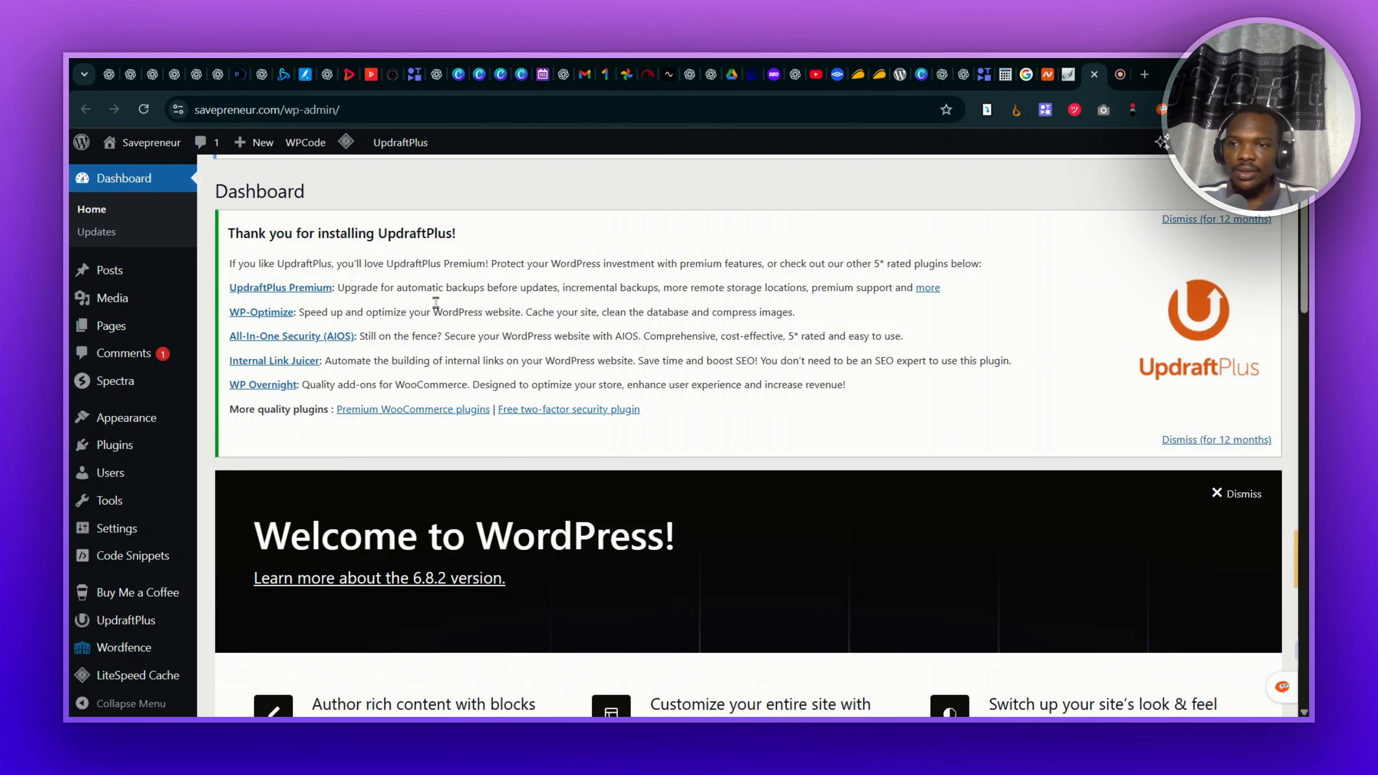
click(112, 445)
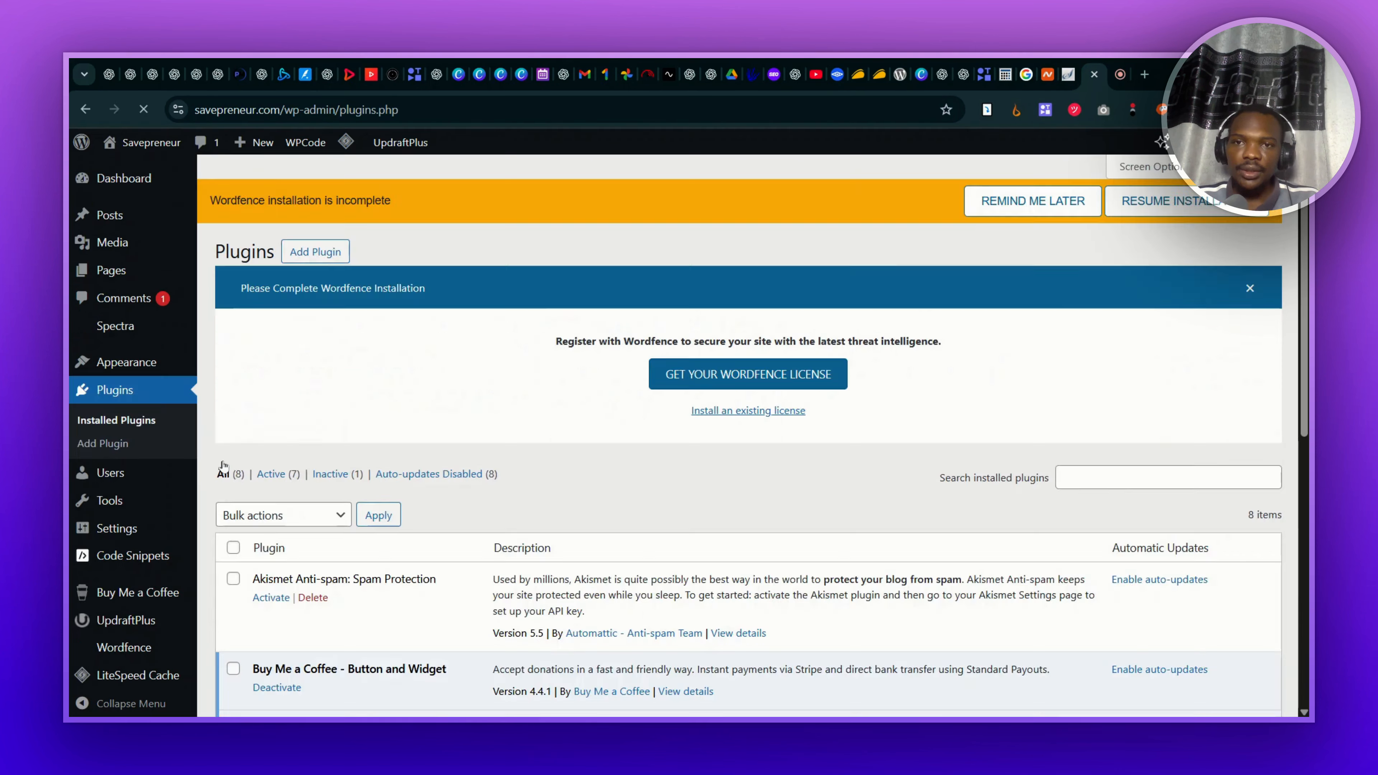
click(328, 251)
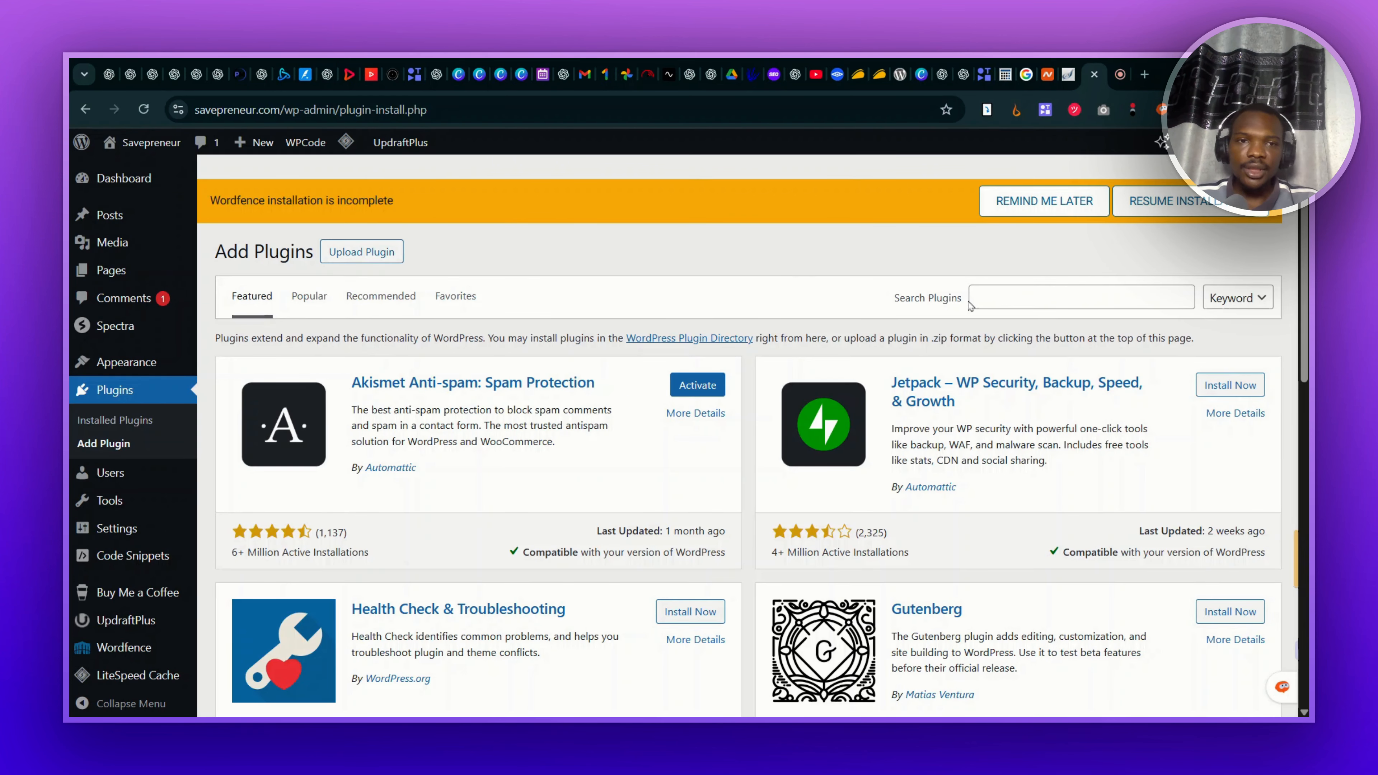
click(1009, 303)
text(alttext)
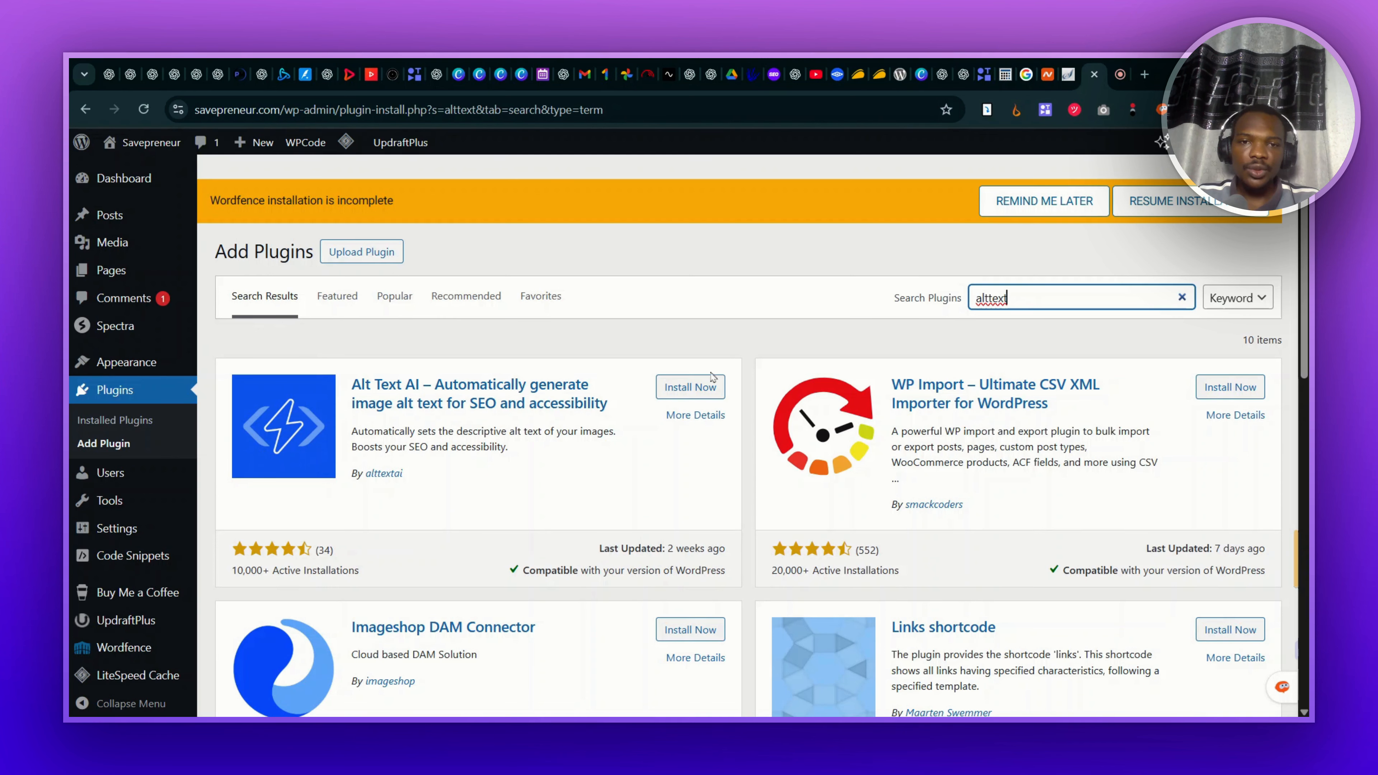
click(698, 387)
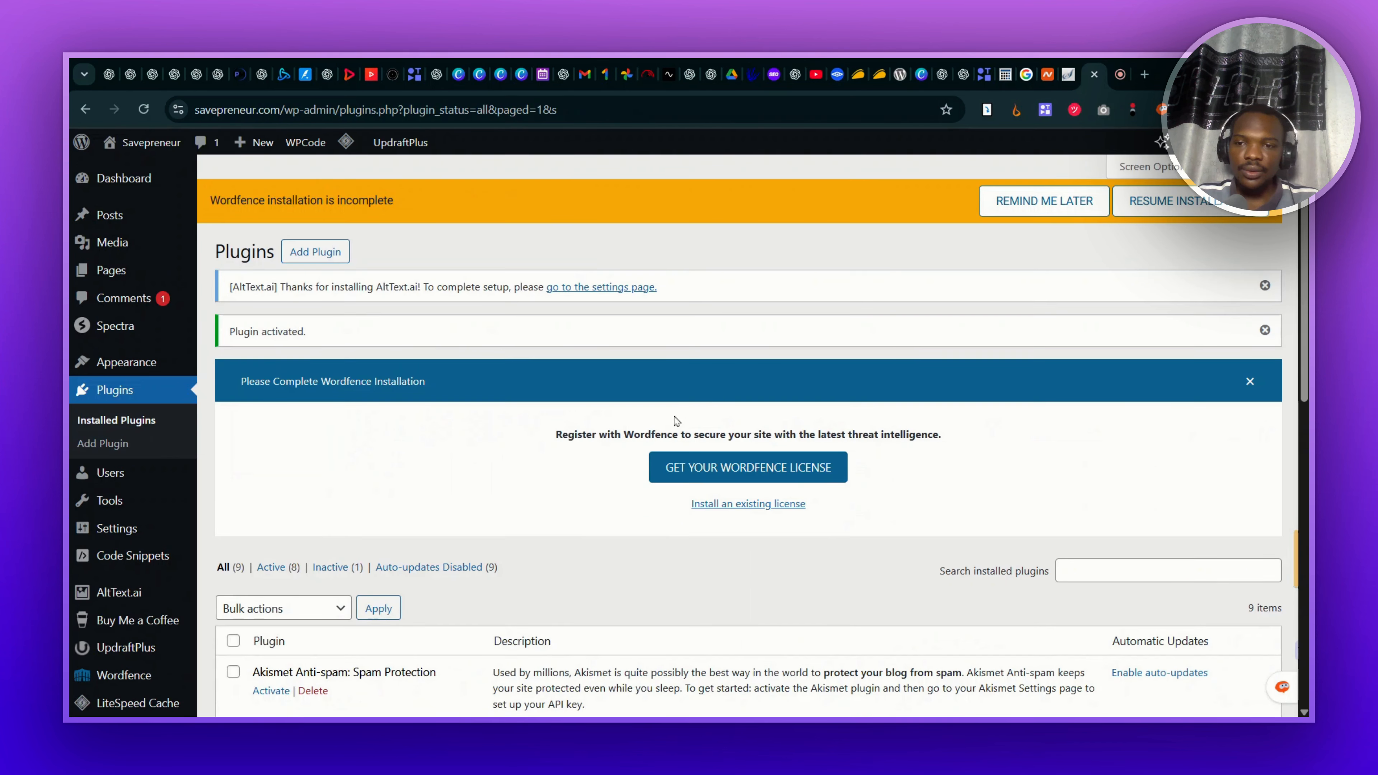
Step: Look through the installed plugins and open the AltText.ai plugin's settings page
scroll(679, 421, down, 6)
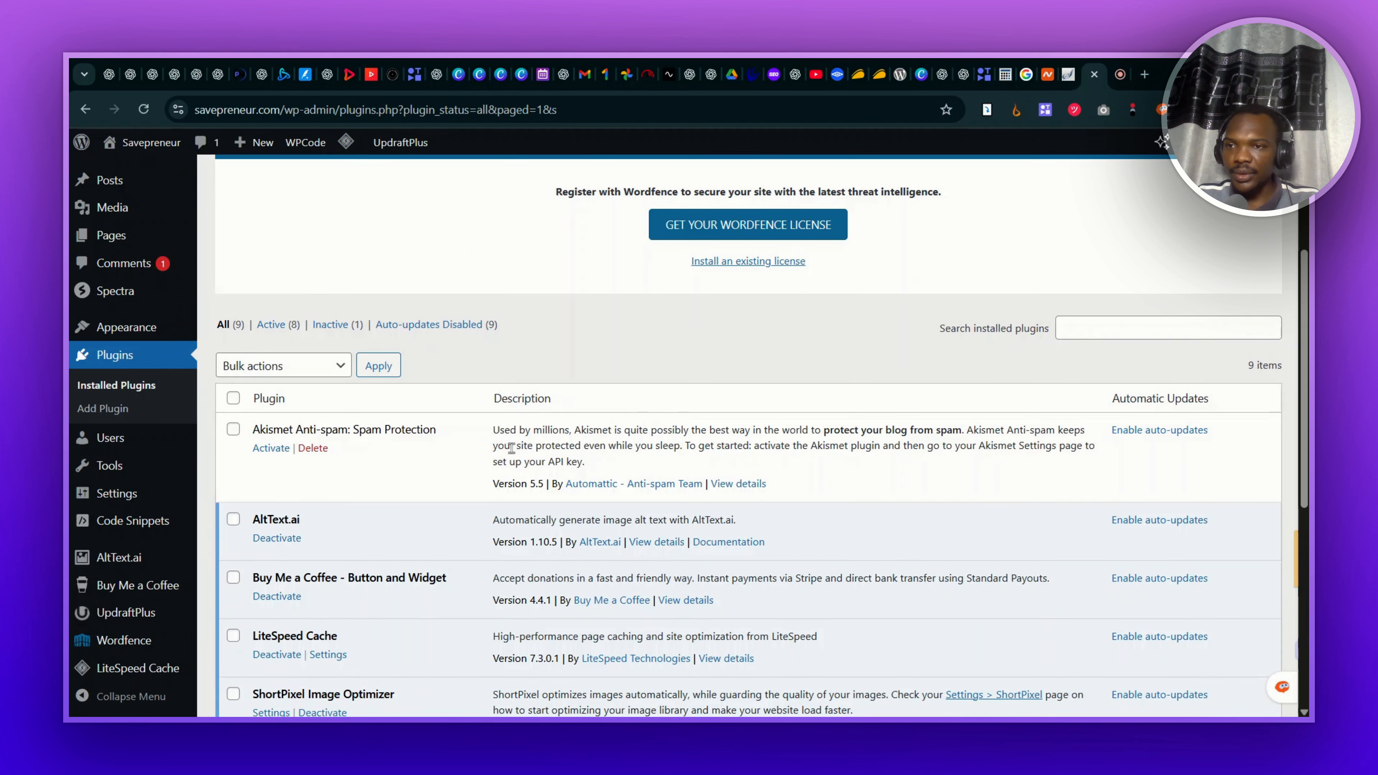
scroll(511, 448, down, 4)
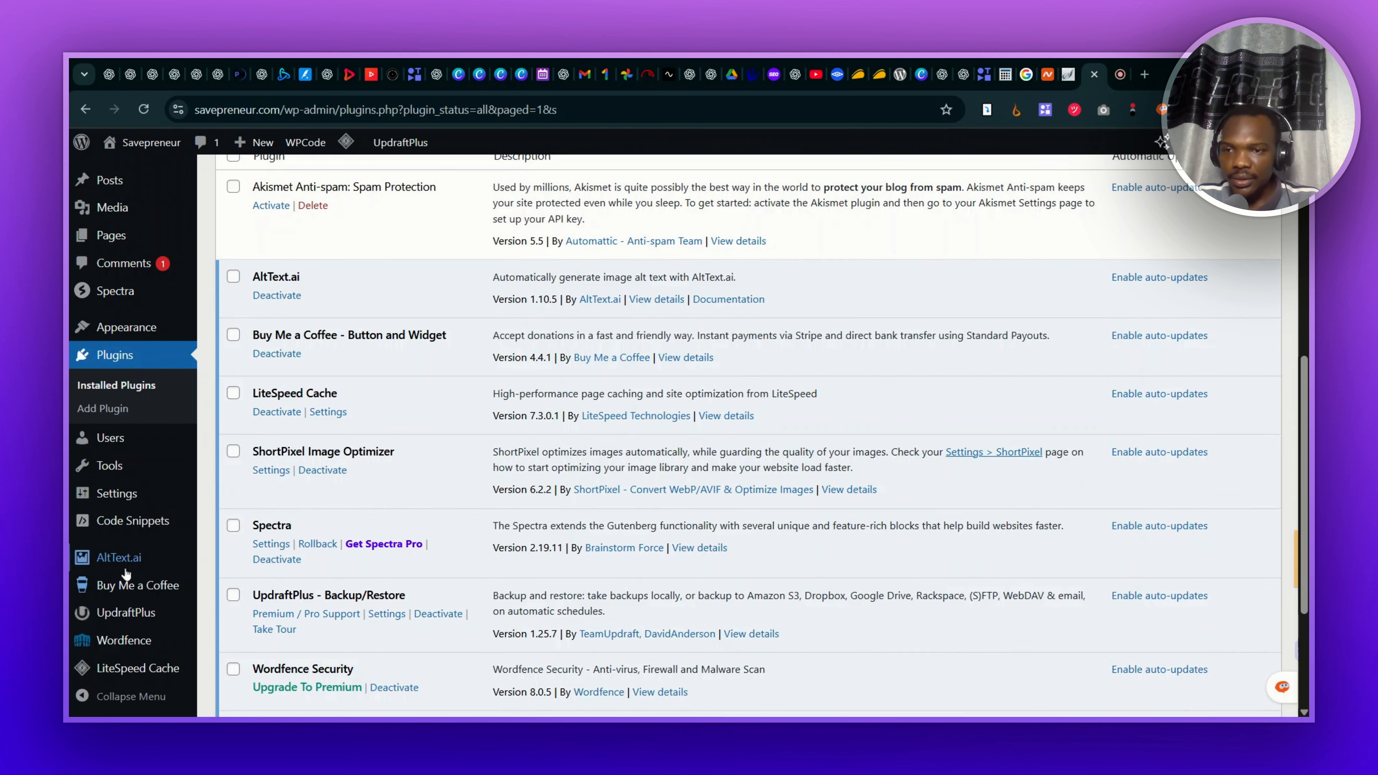
mouse_move(127, 559)
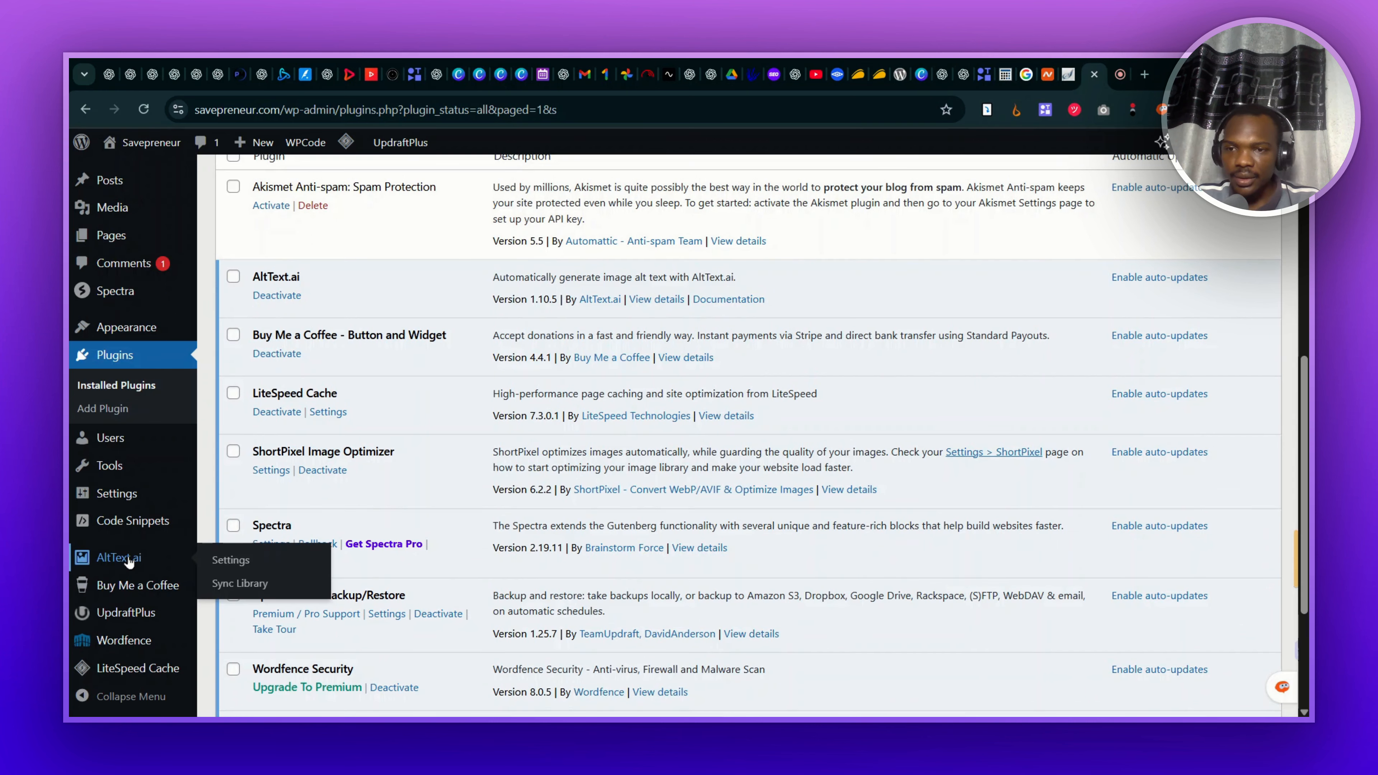
click(224, 561)
Step: Examine the AltText.ai plugin's setup instructions and its API key, language, writing style, image generation and filtering settings
scroll(525, 524, down, 3)
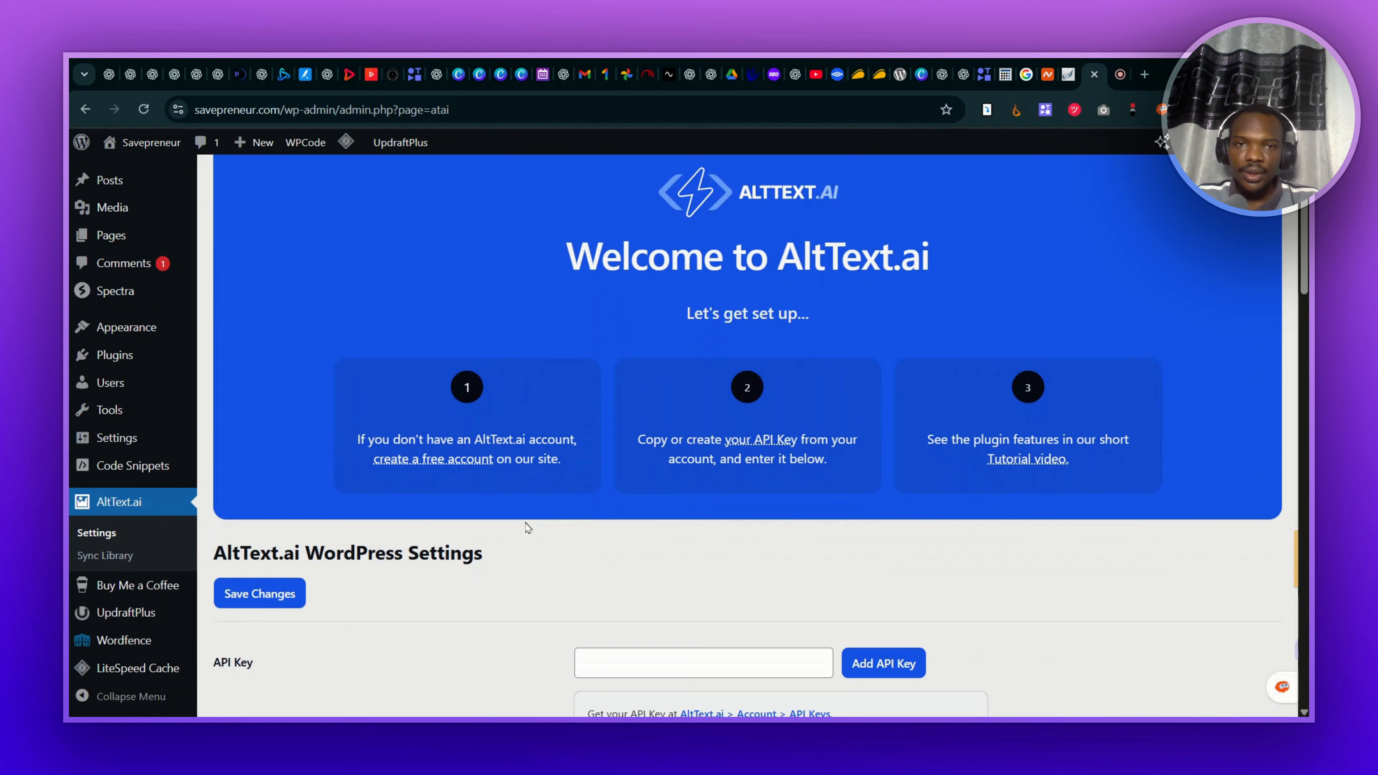
scroll(526, 527, down, 2)
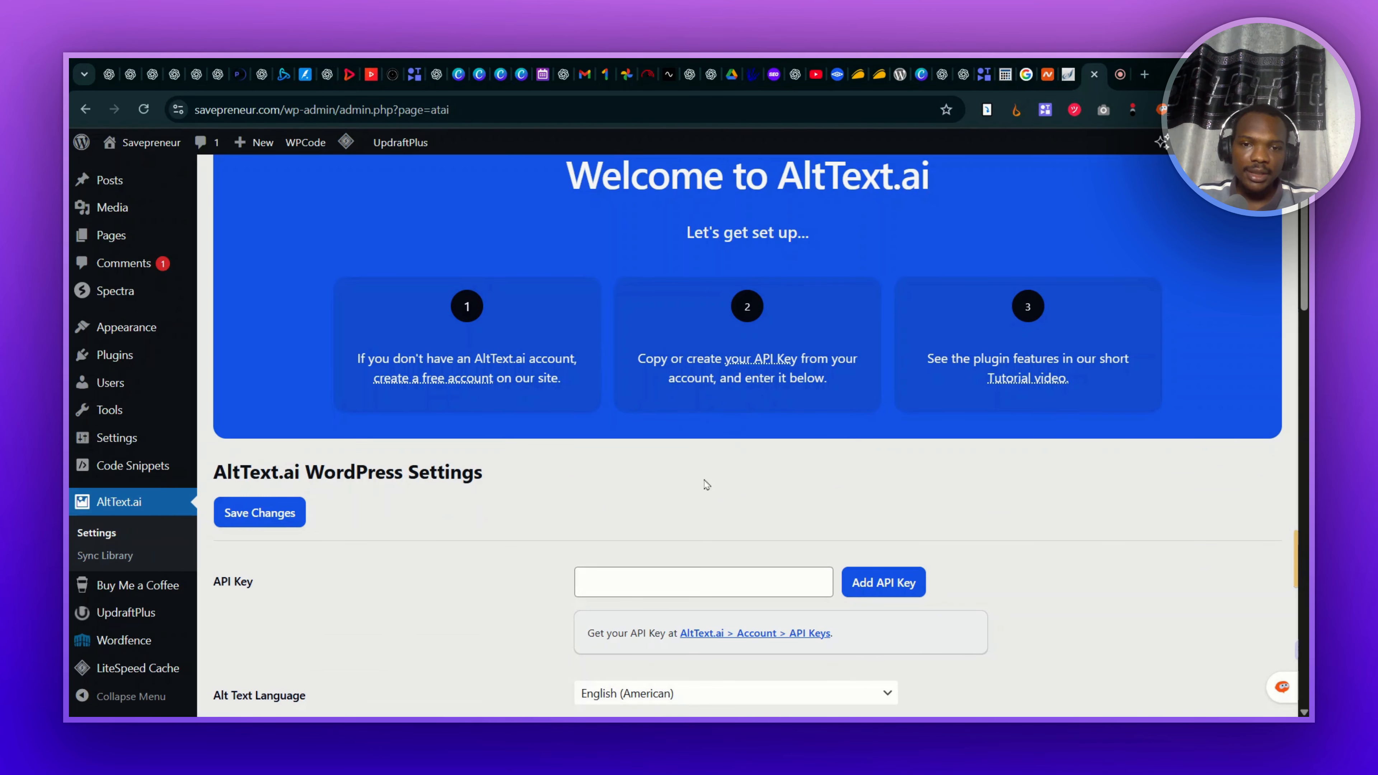
scroll(705, 485, down, 3)
scroll(704, 484, down, 3)
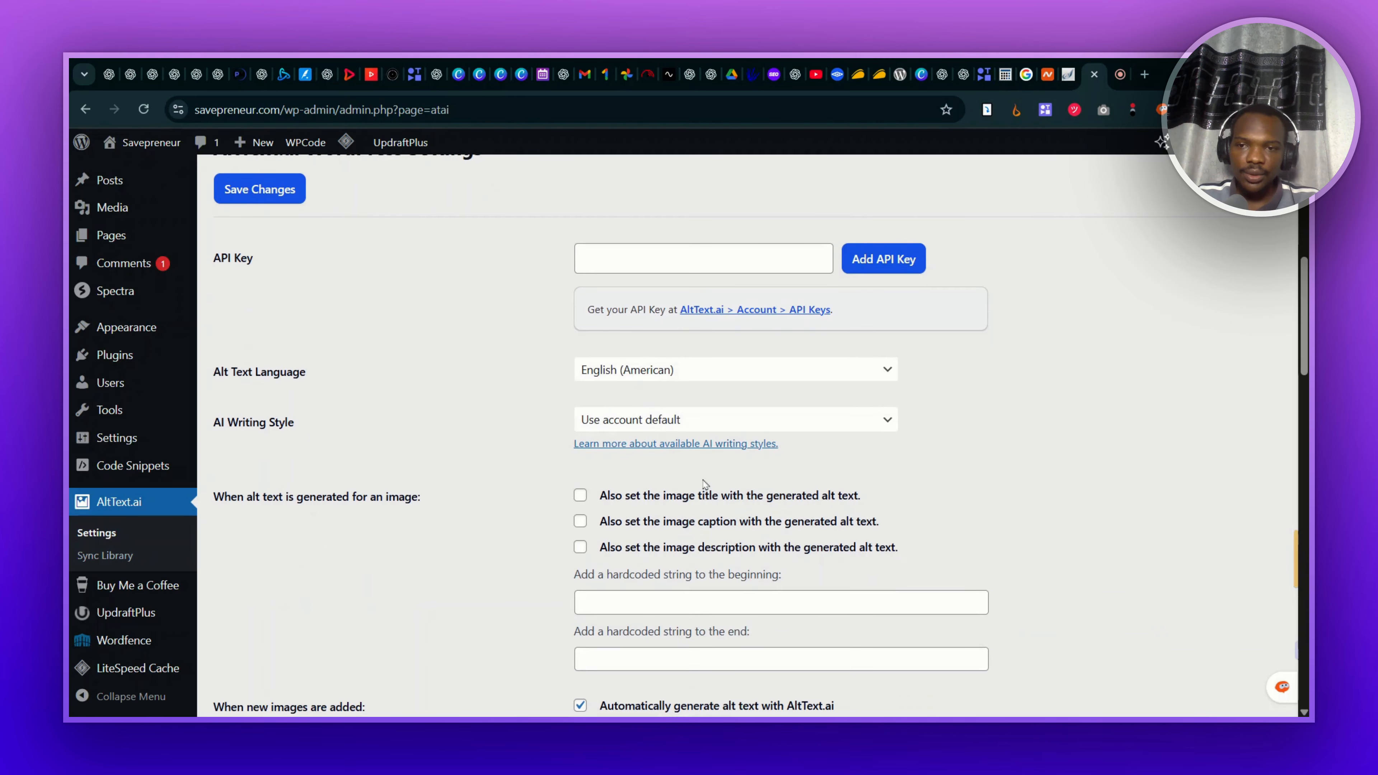
scroll(705, 485, down, 2)
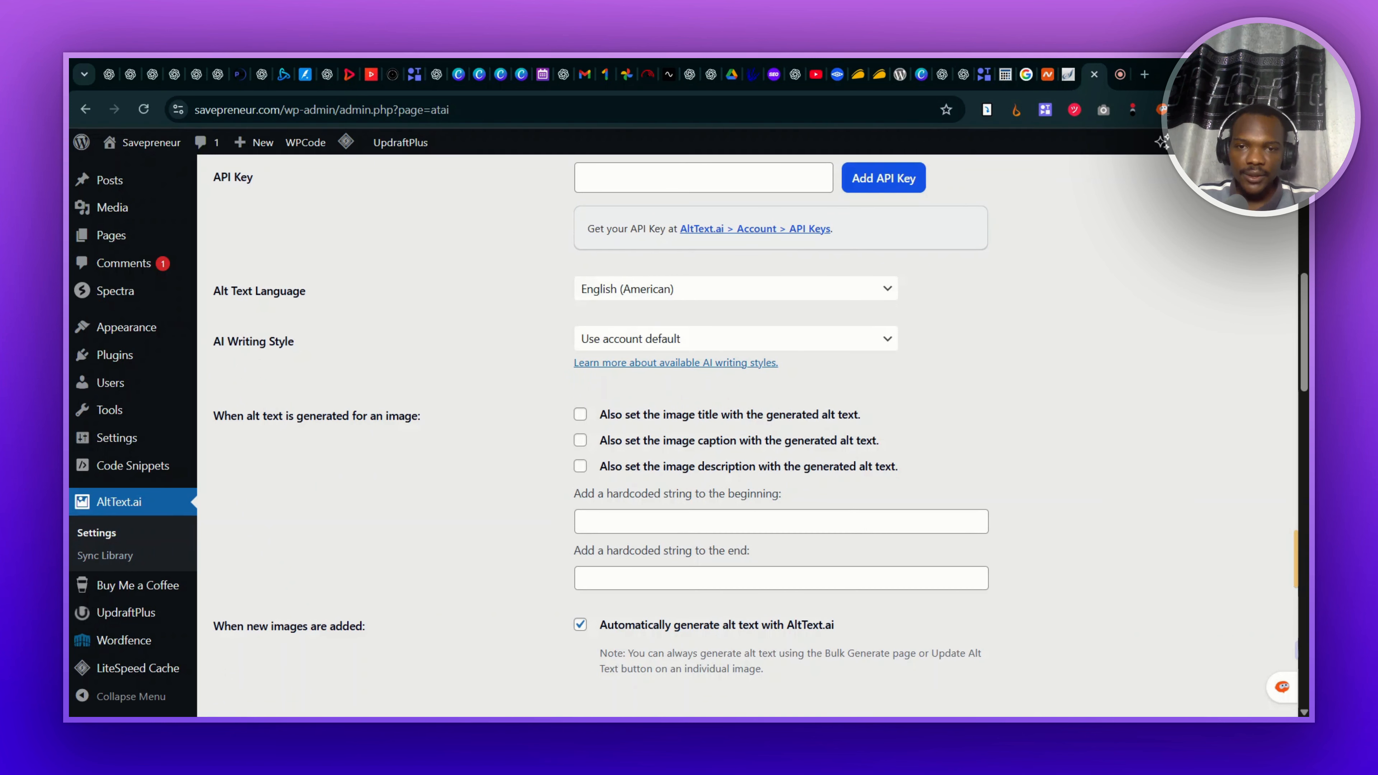
scroll(759, 398, down, 5)
scroll(759, 398, up, 2)
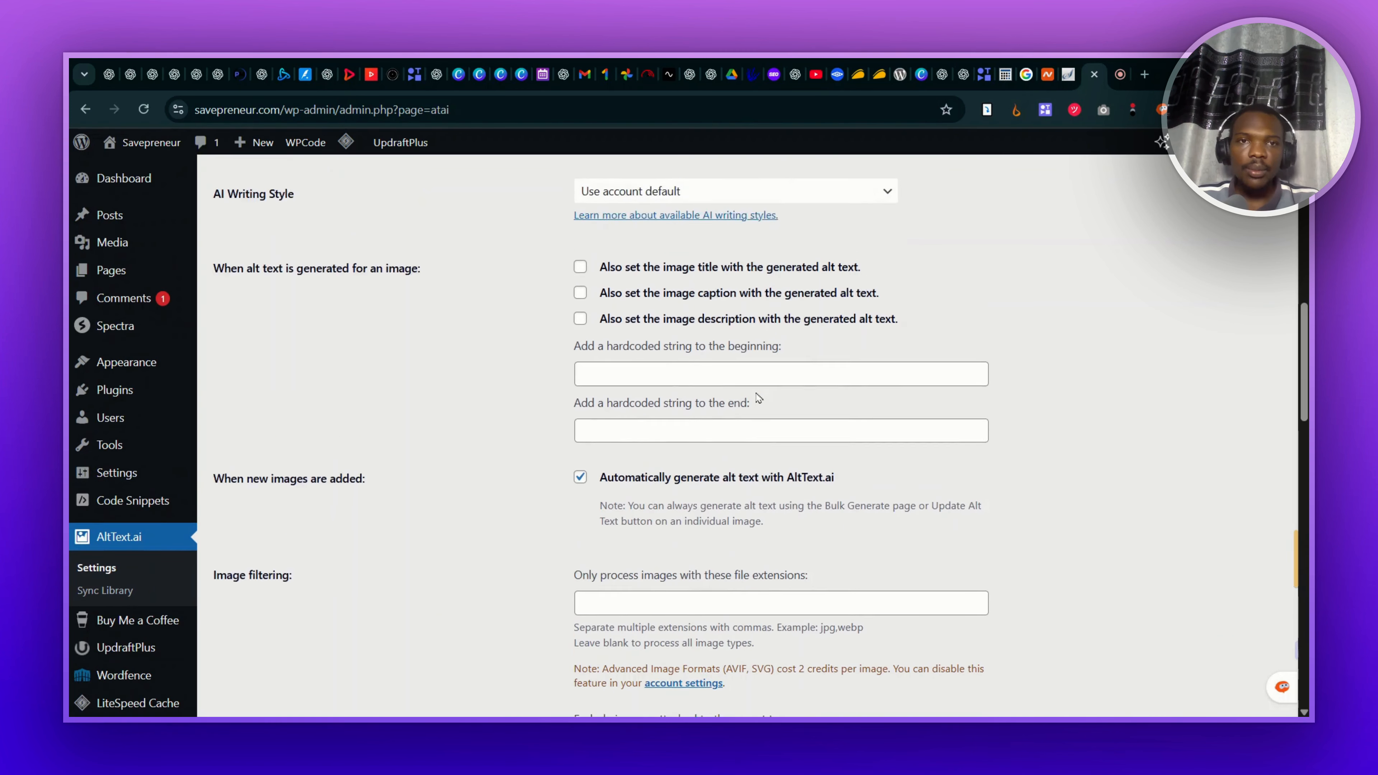
scroll(759, 398, up, 5)
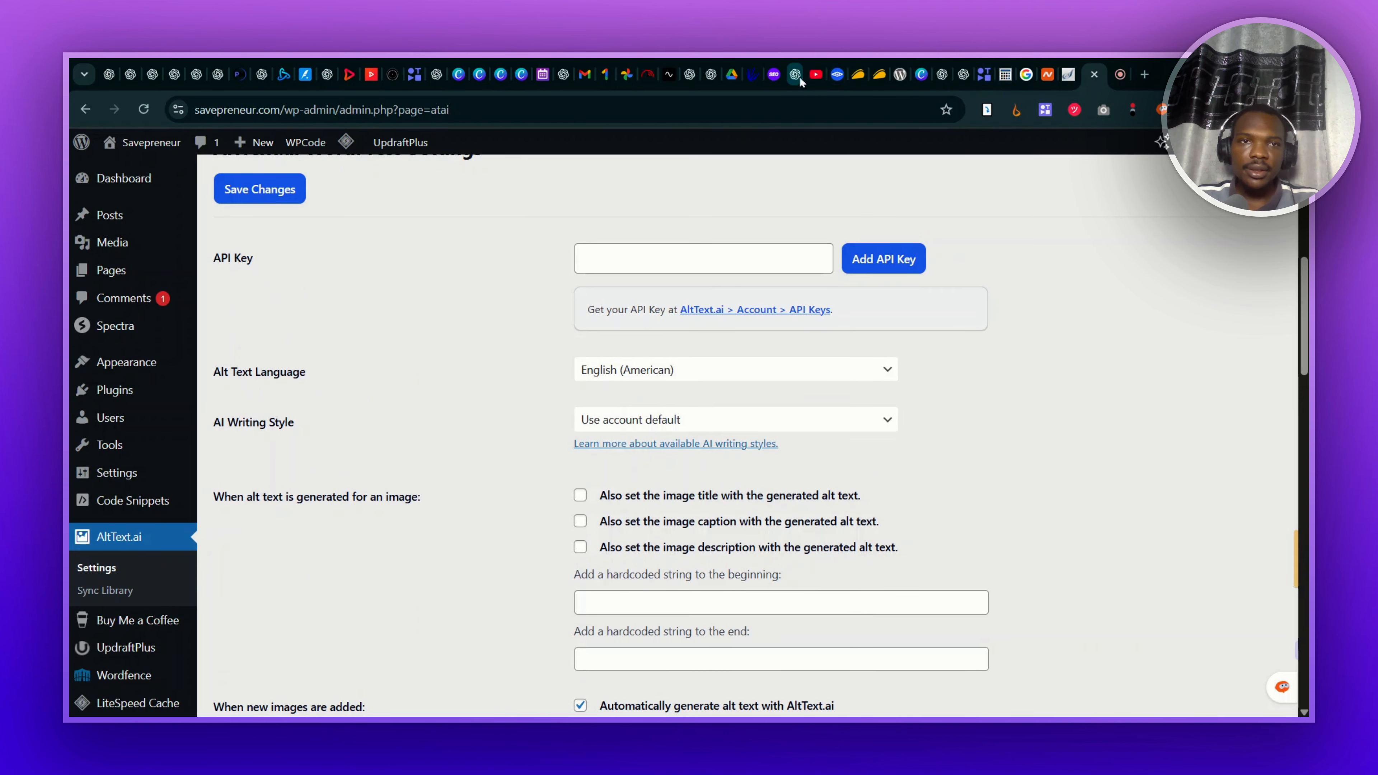
Step: Return from the WordPress plugin listing to the AltText.ai dashboard, and check in the plugin settings where to get the API key
click(900, 74)
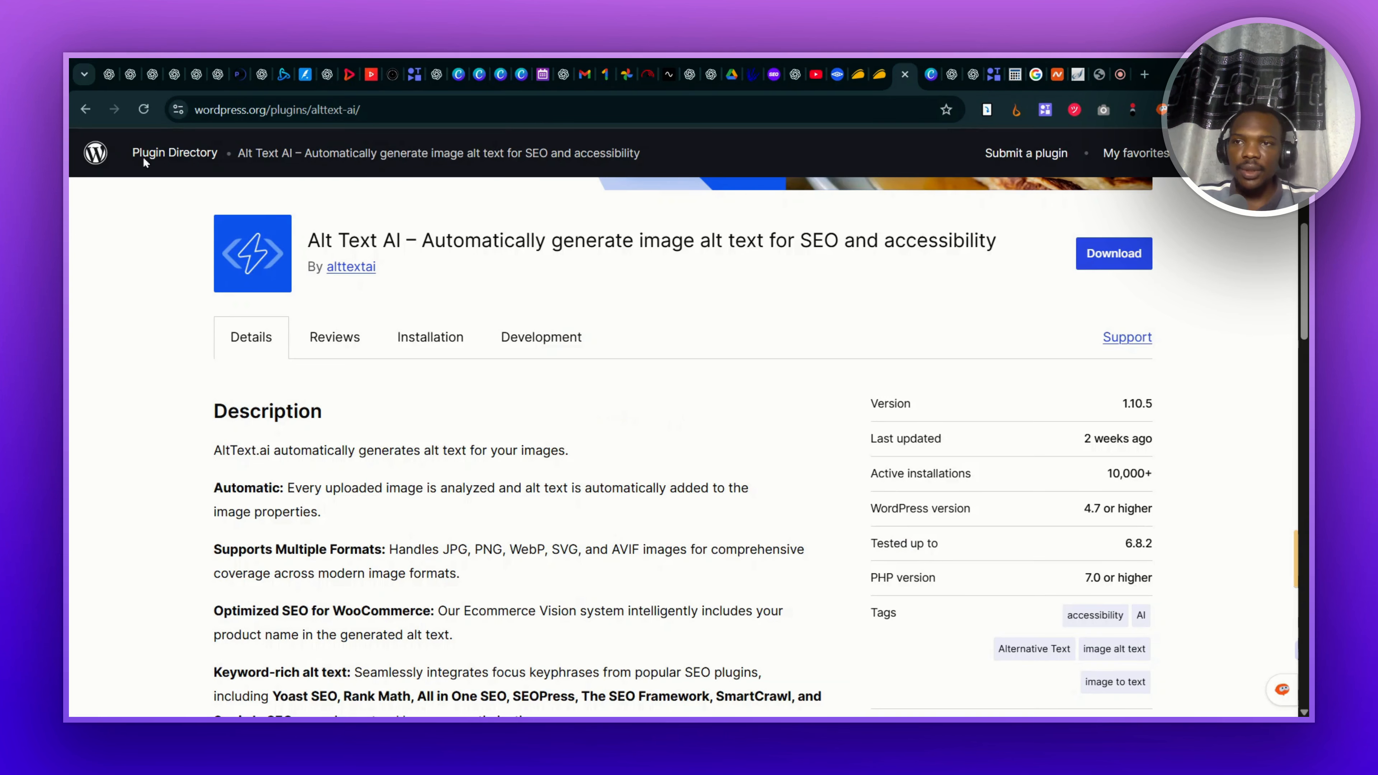
click(86, 109)
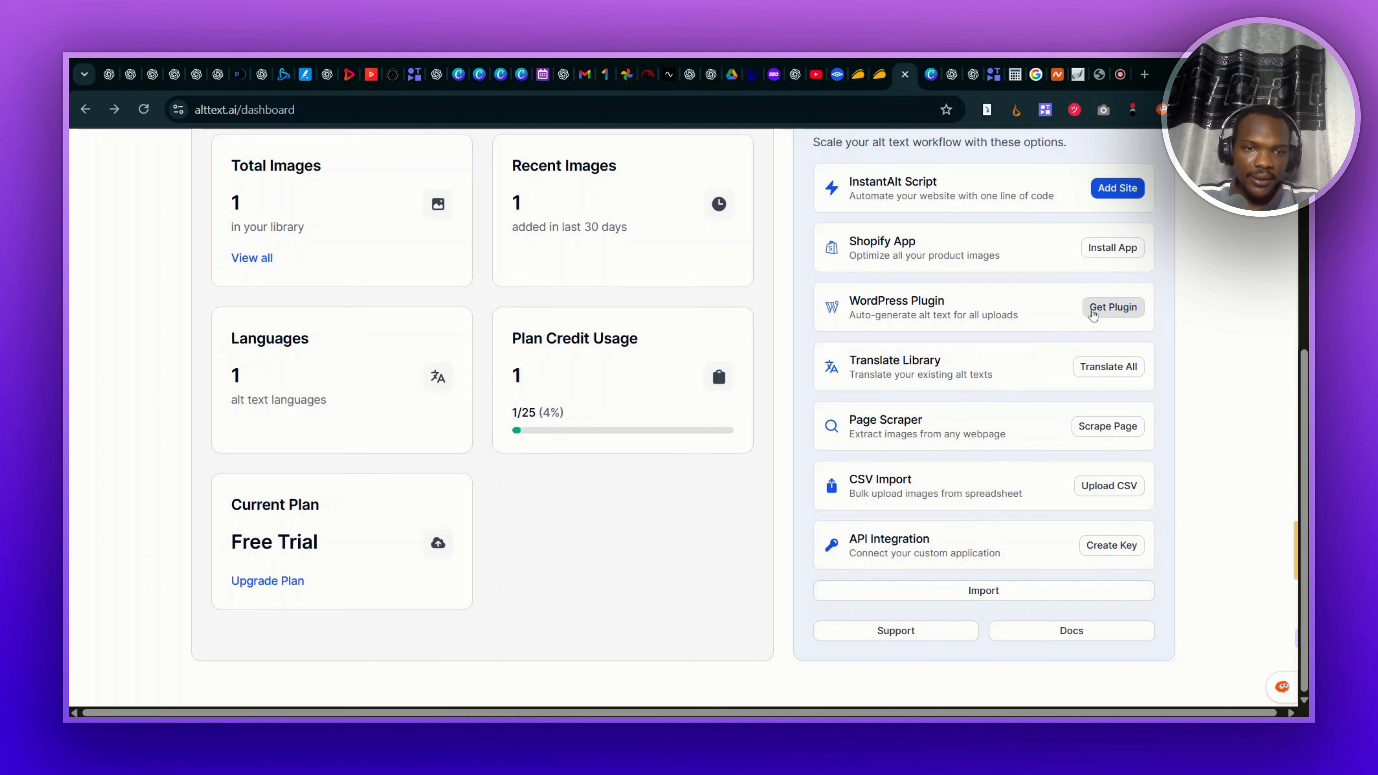
scroll(1093, 315, up, 5)
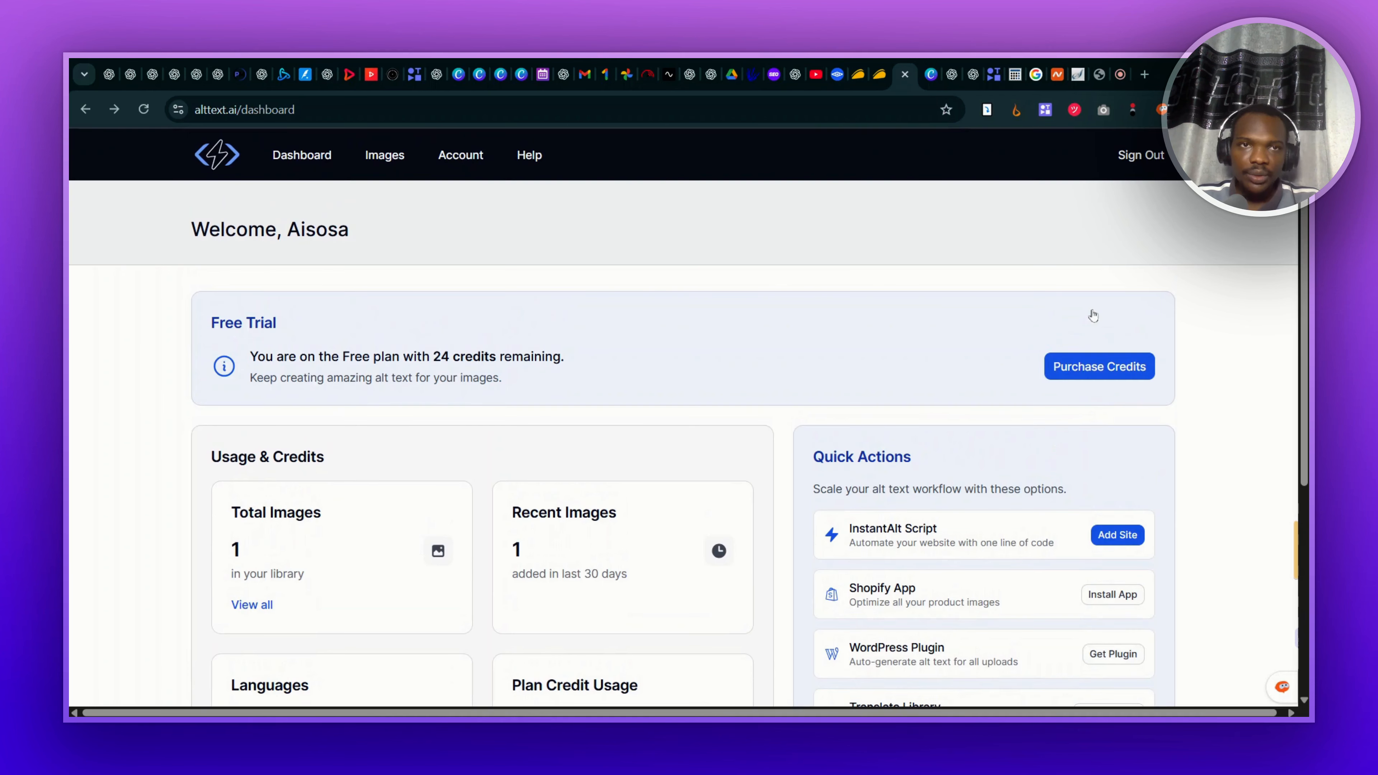
click(1098, 74)
scroll(771, 402, up, 2)
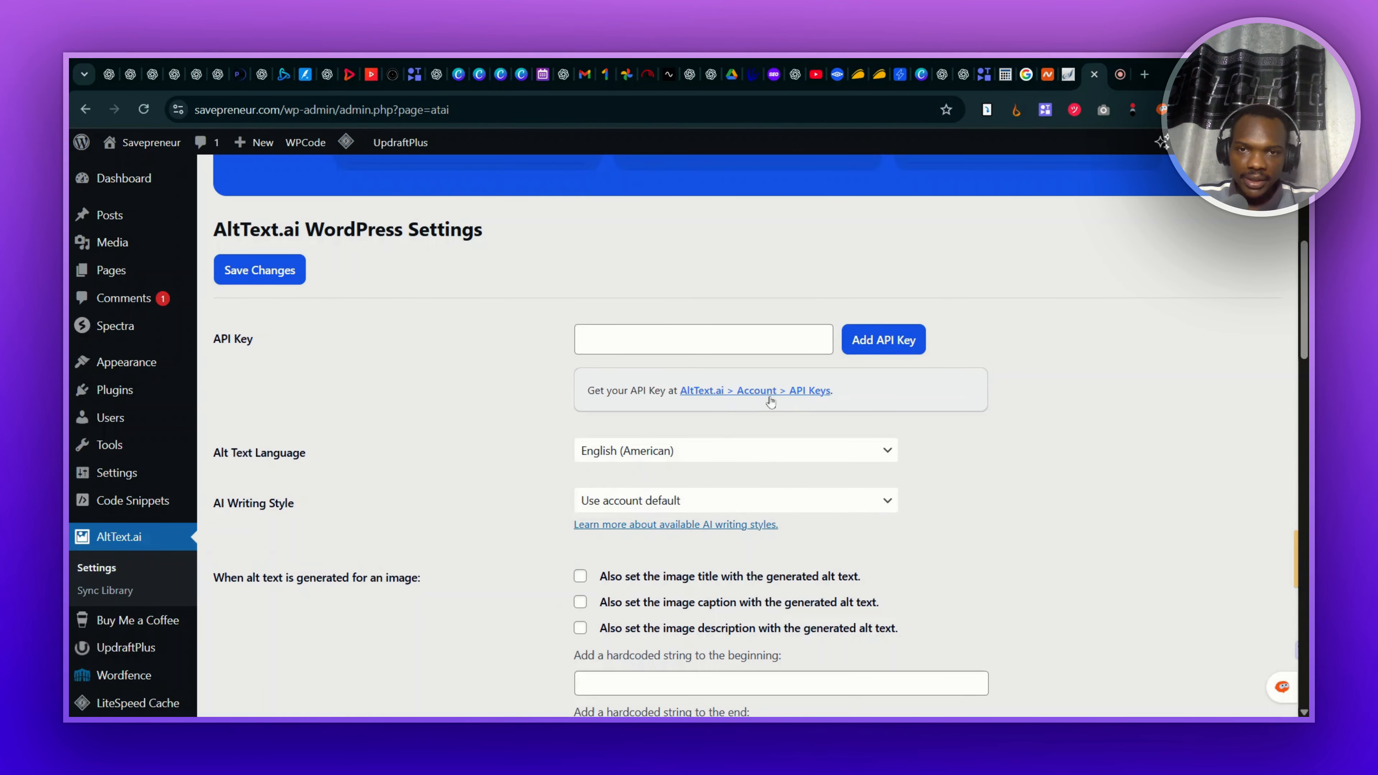
click(798, 404)
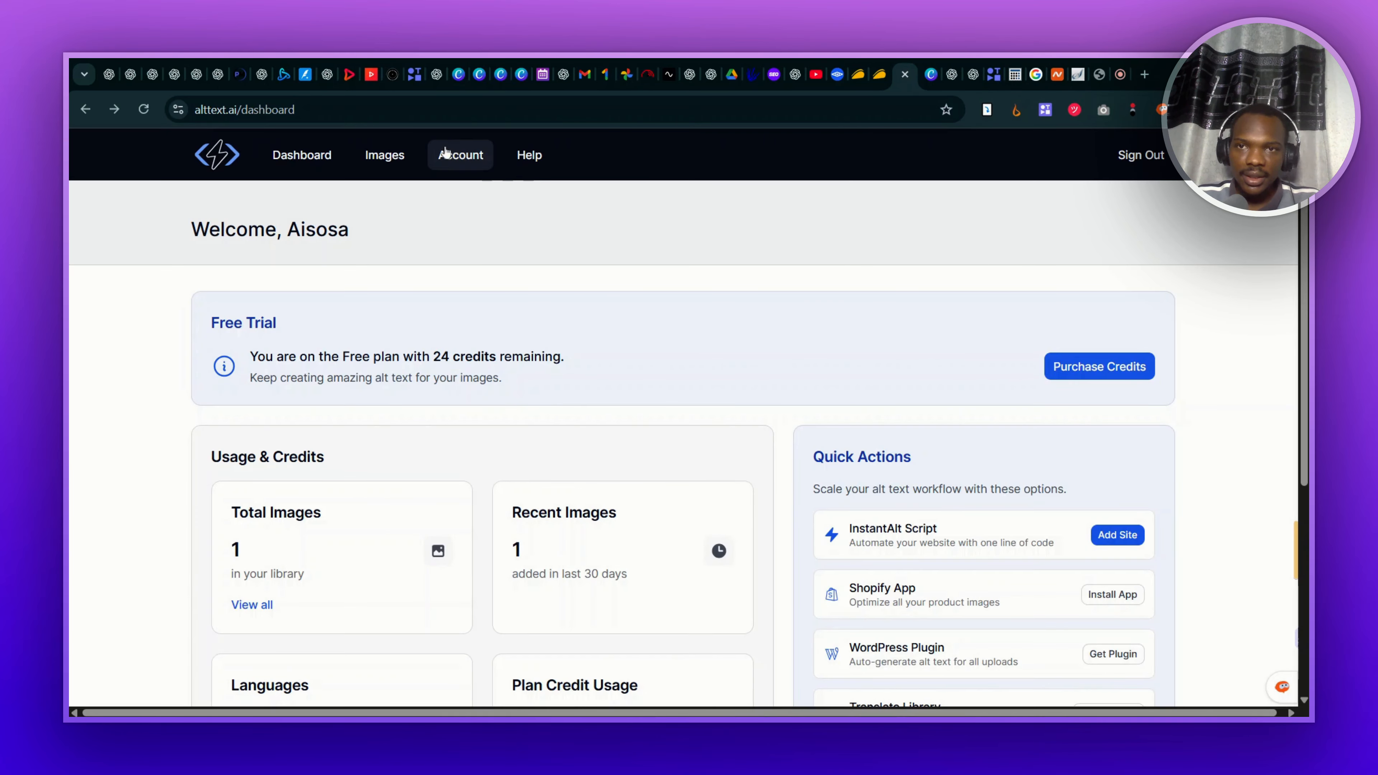
Step: Create a new API key named "Video Review" in the AltText.ai account
click(462, 155)
click(486, 279)
click(651, 495)
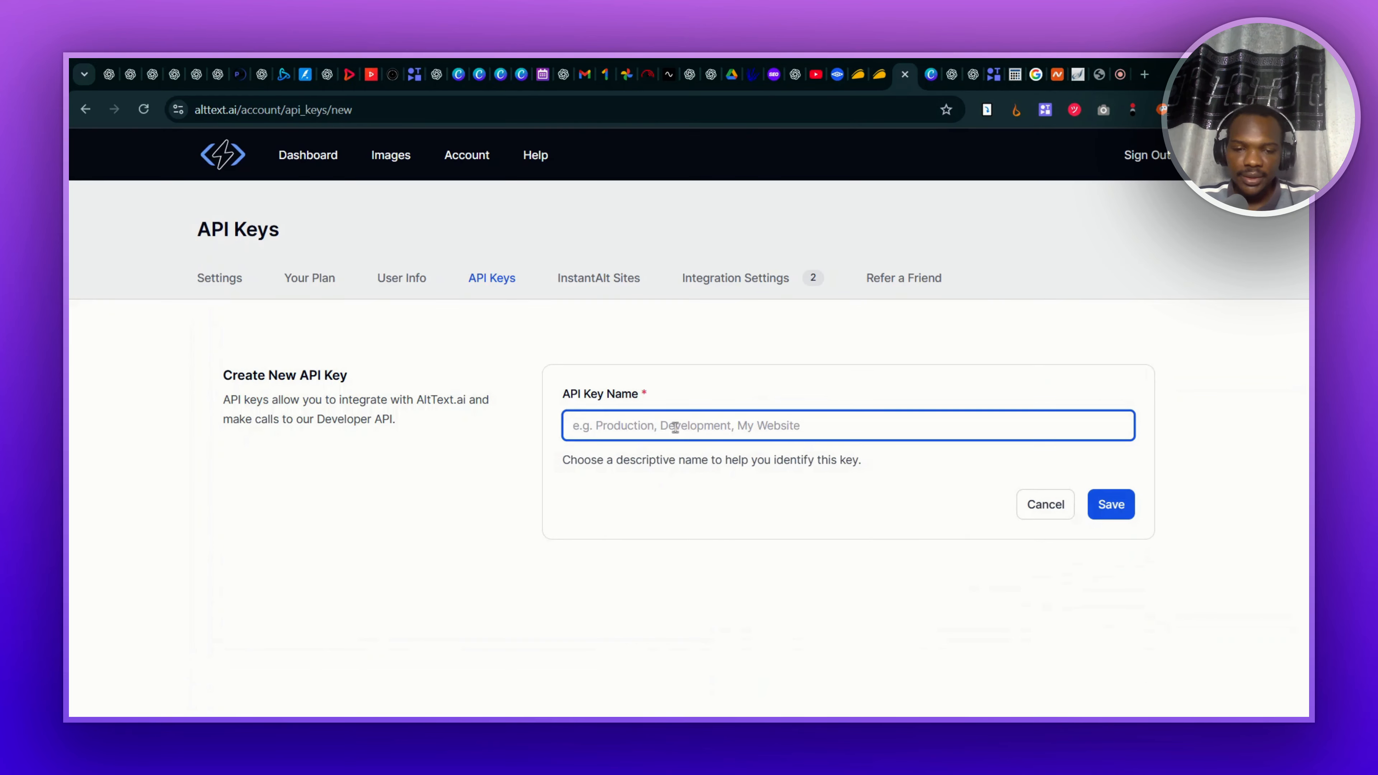
text(Vi)
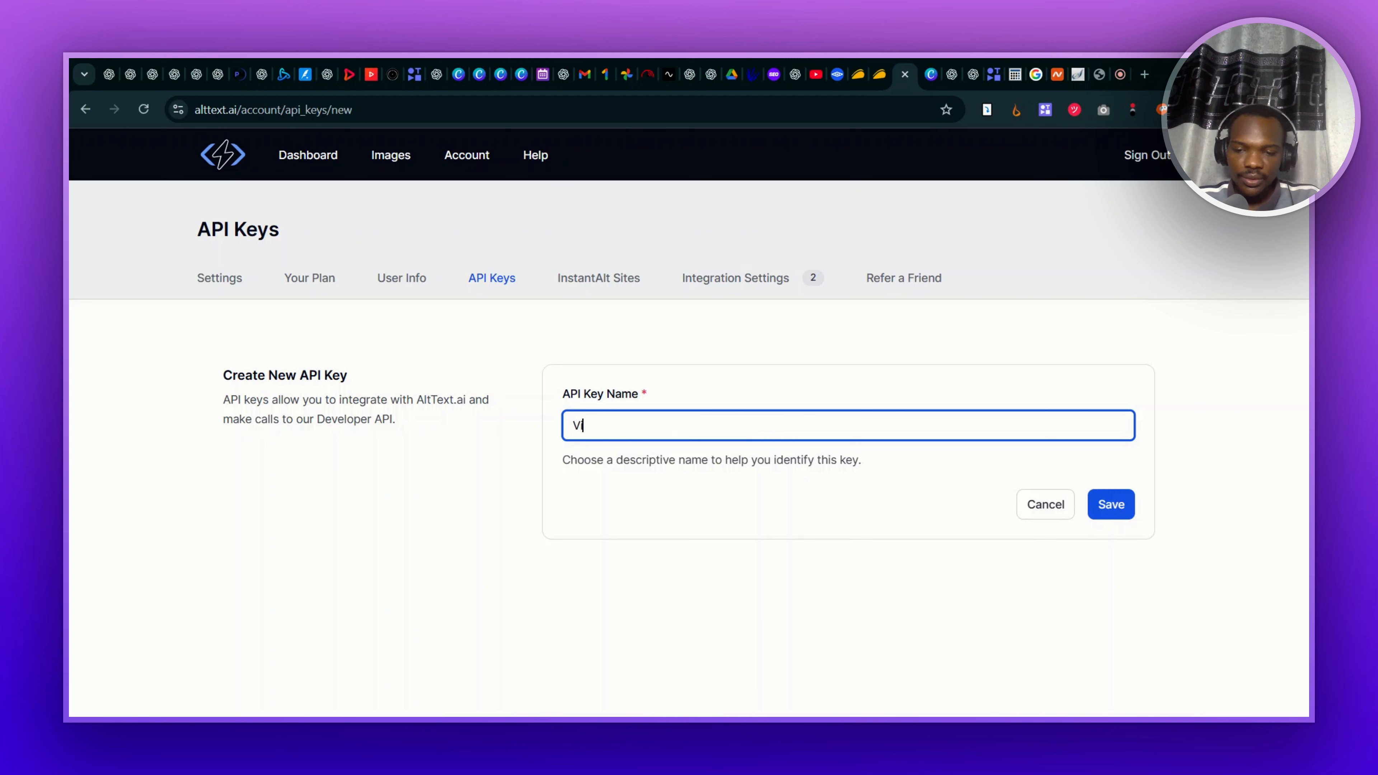
text(deo R)
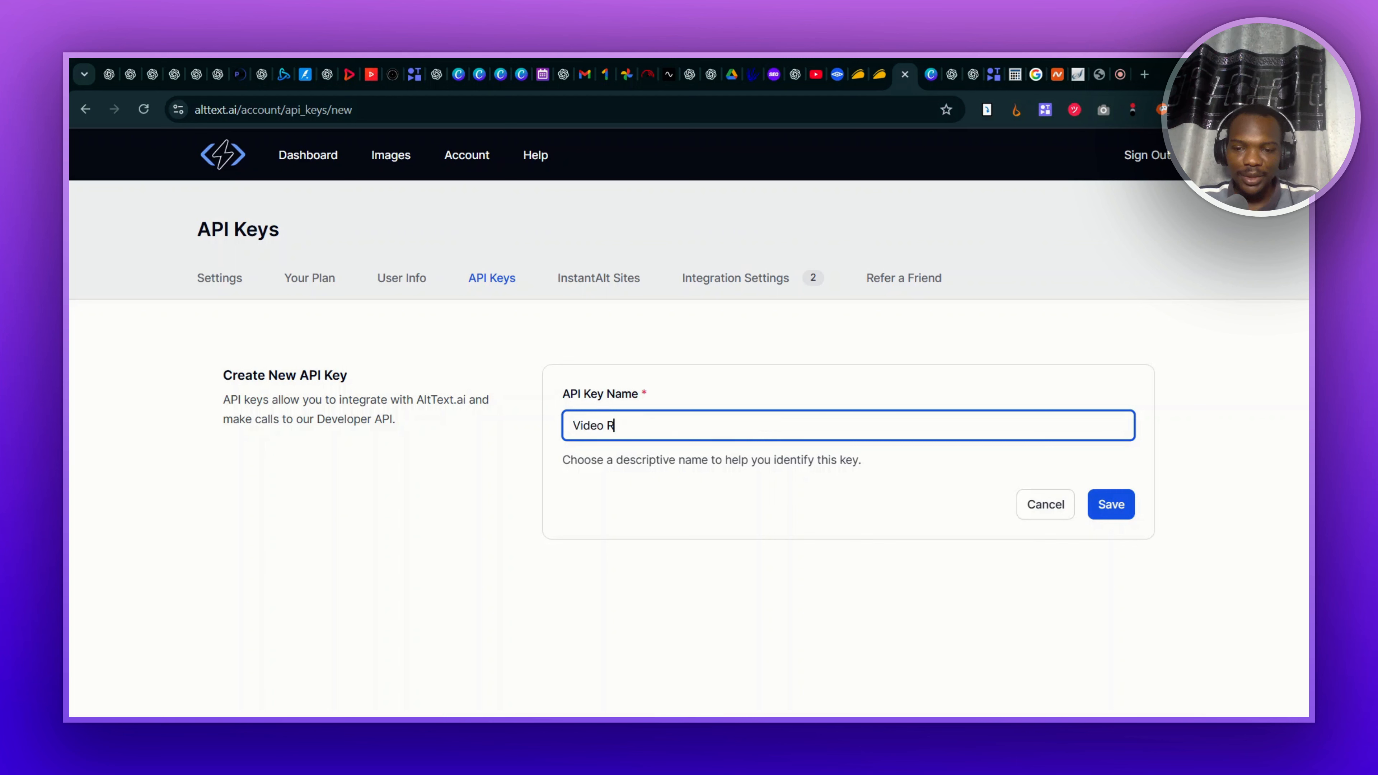
text(Evieweview)
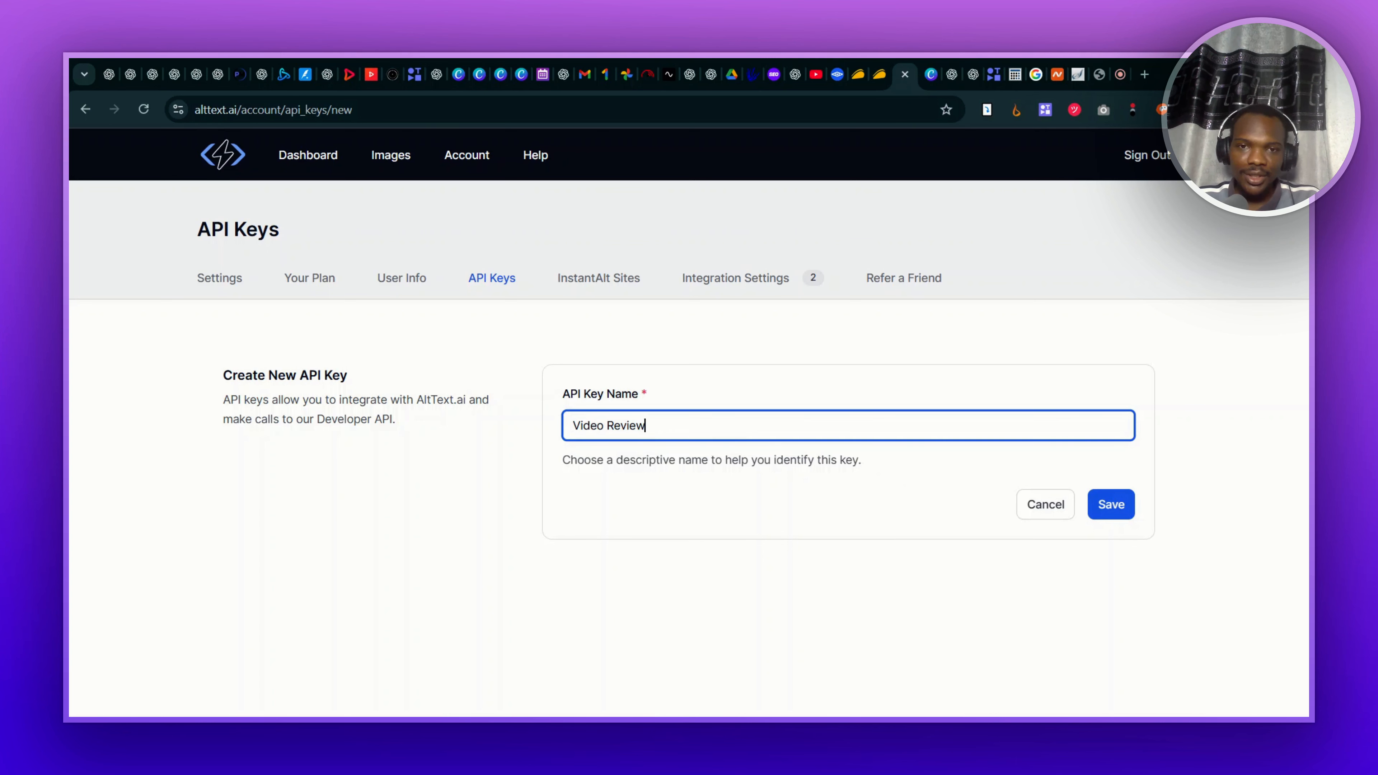
click(1110, 505)
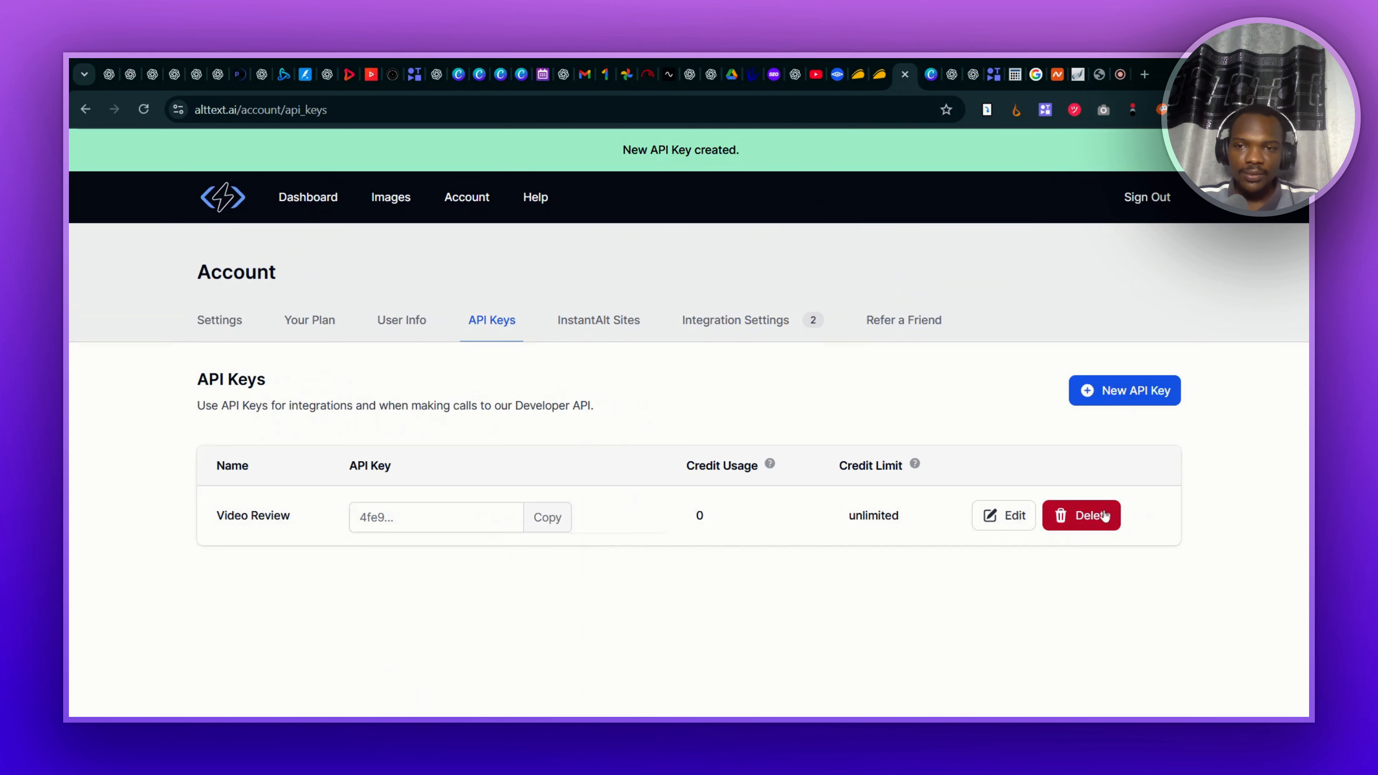
Step: Copy the new API key, switch to the WordPress plugin settings, paste it into the API Key field and add it
click(544, 523)
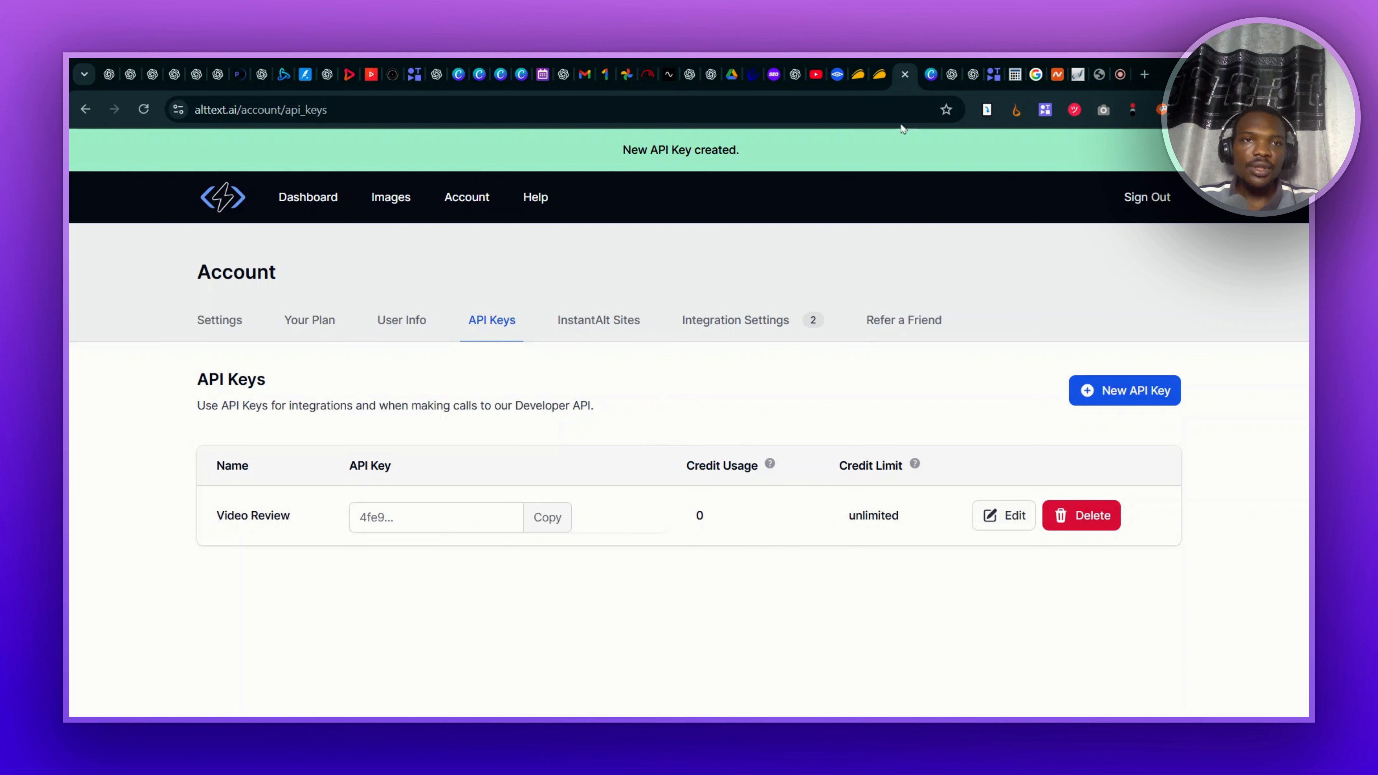
click(1095, 82)
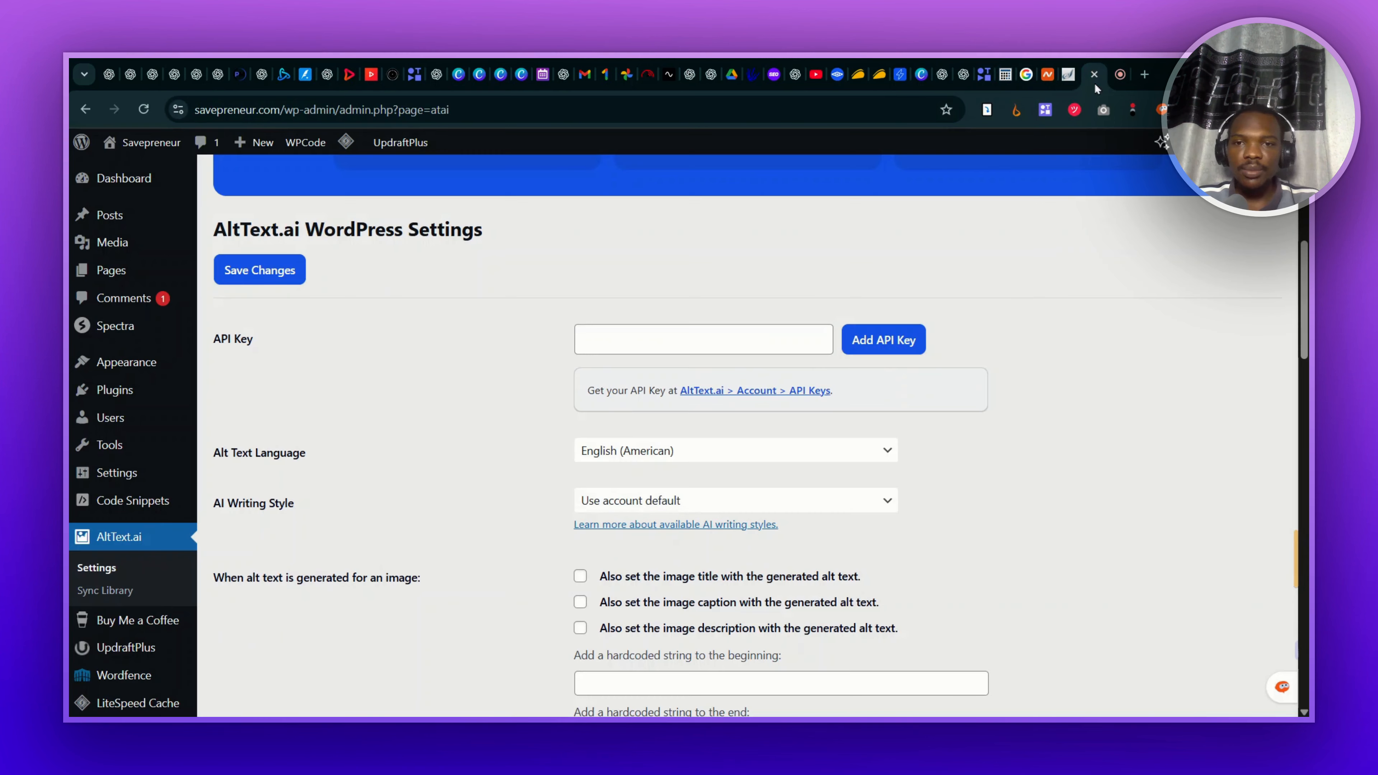
click(656, 344)
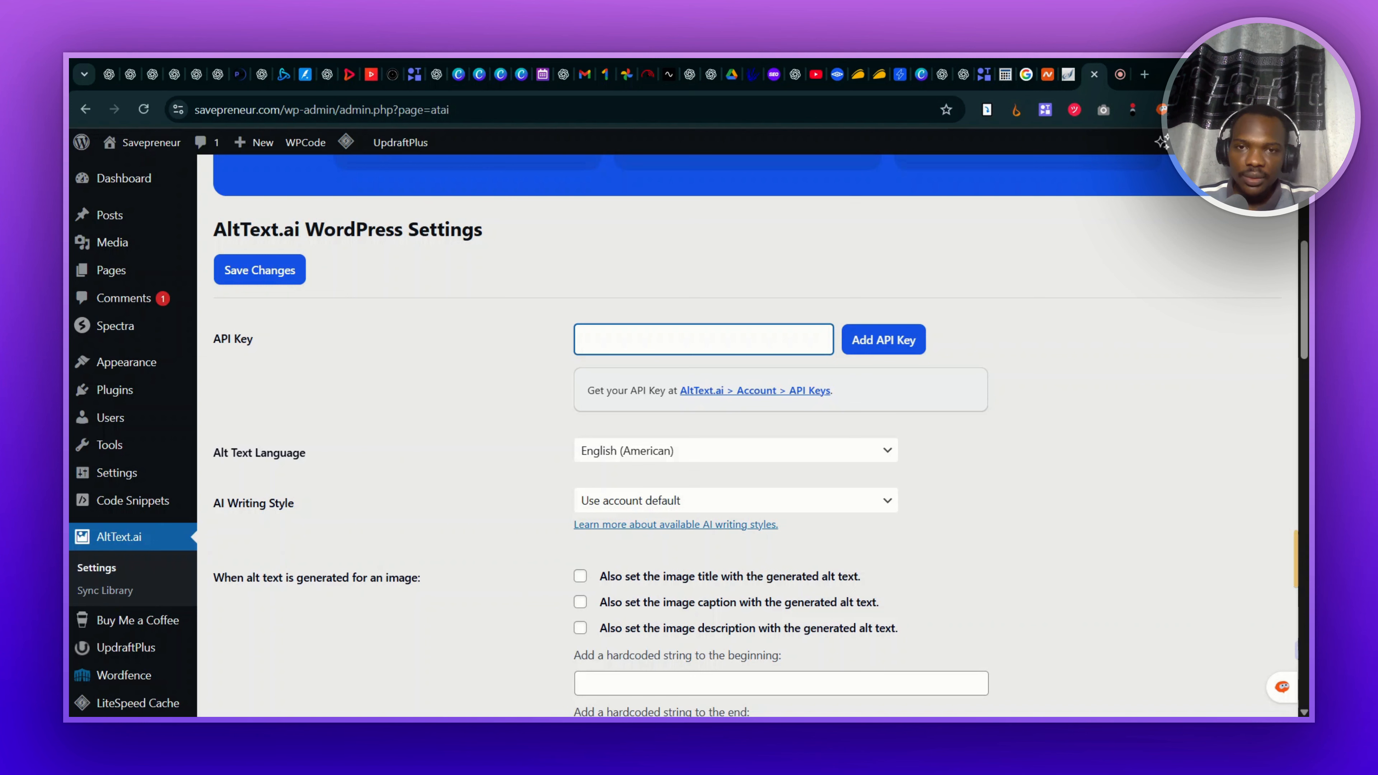
key(ctrl+v)
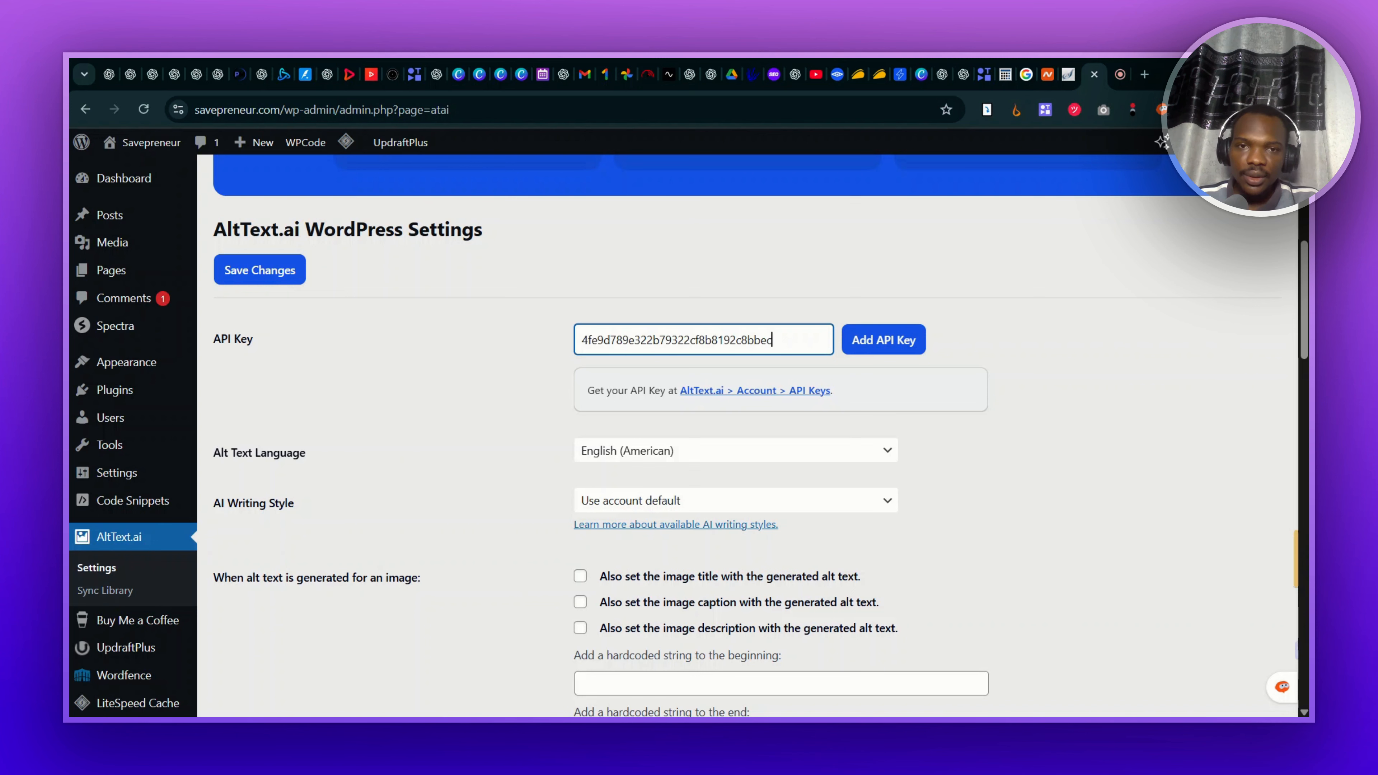
click(890, 338)
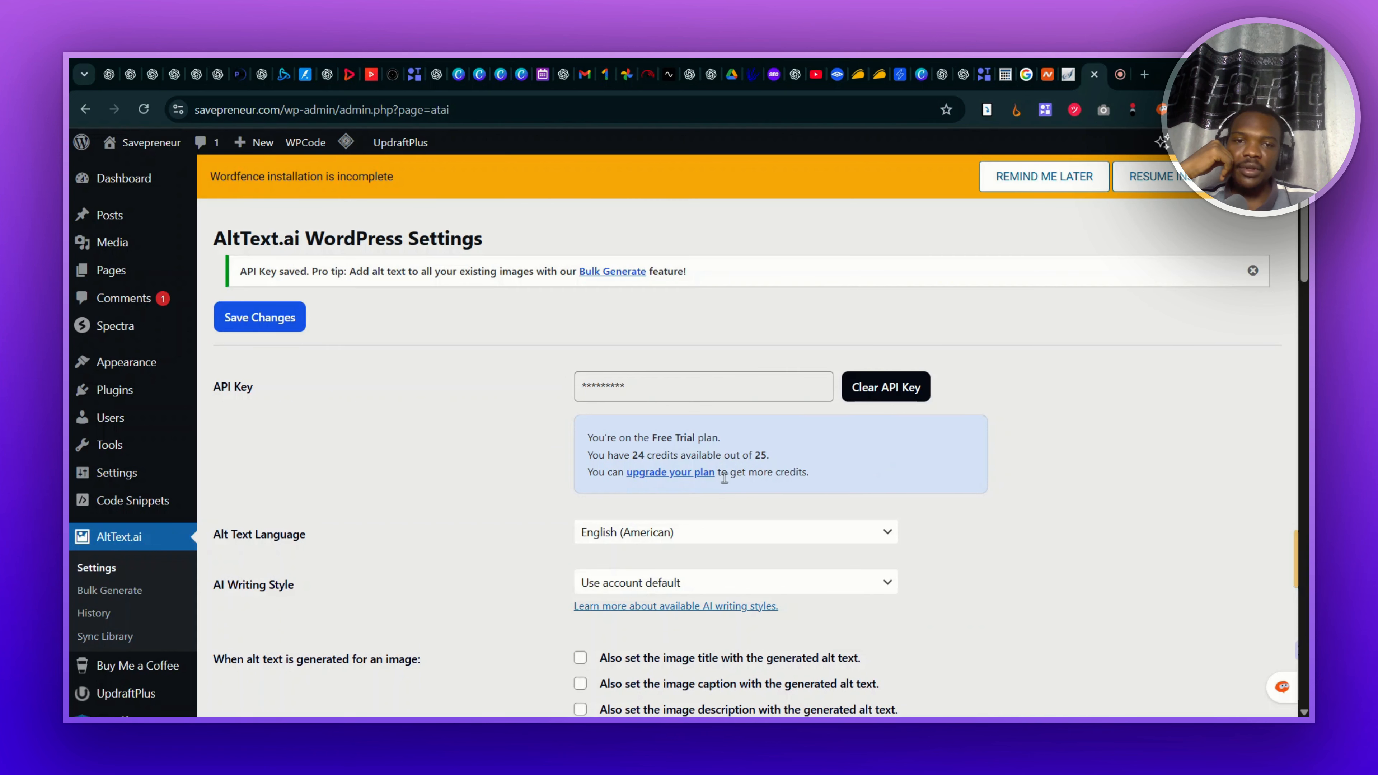
Step: Enable setting the image title, caption and description with the generated alt text
scroll(714, 505, down, 5)
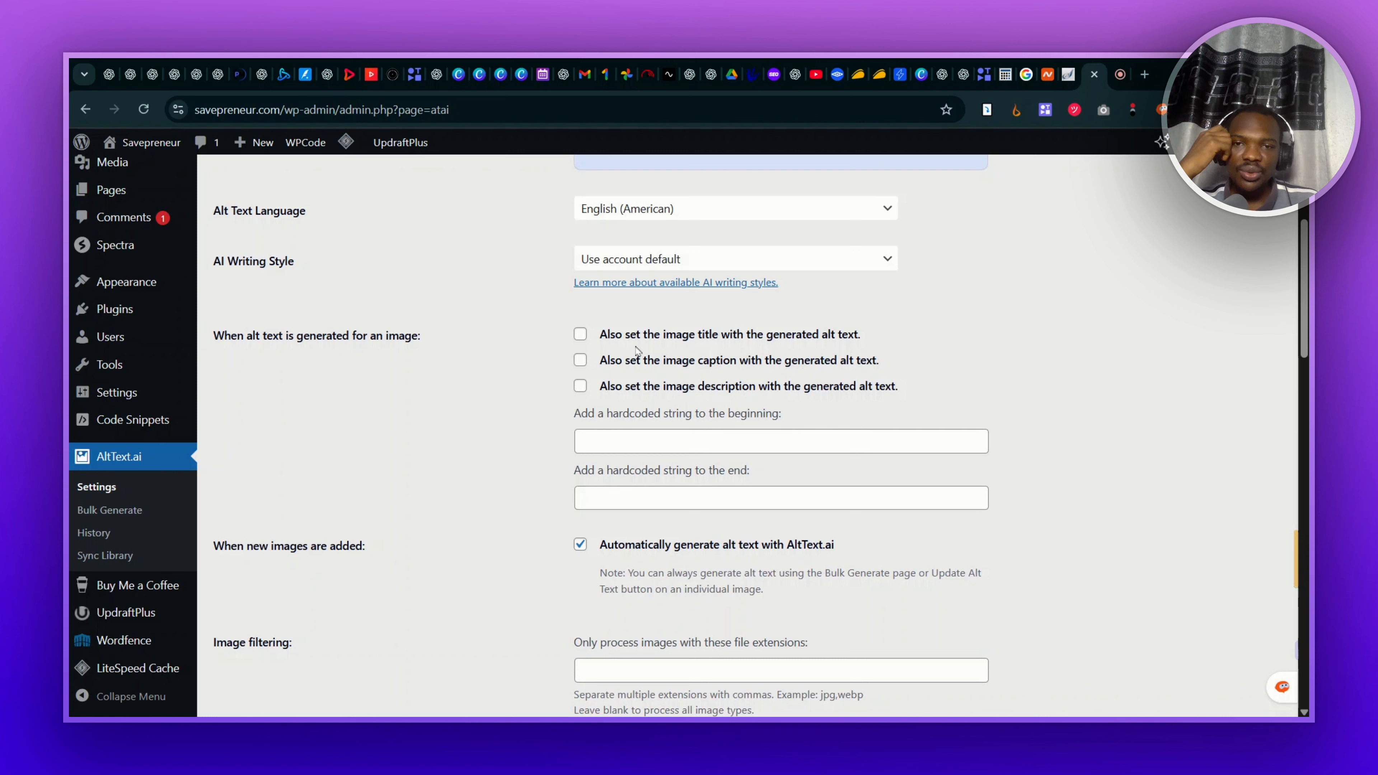
click(578, 335)
click(580, 361)
click(579, 386)
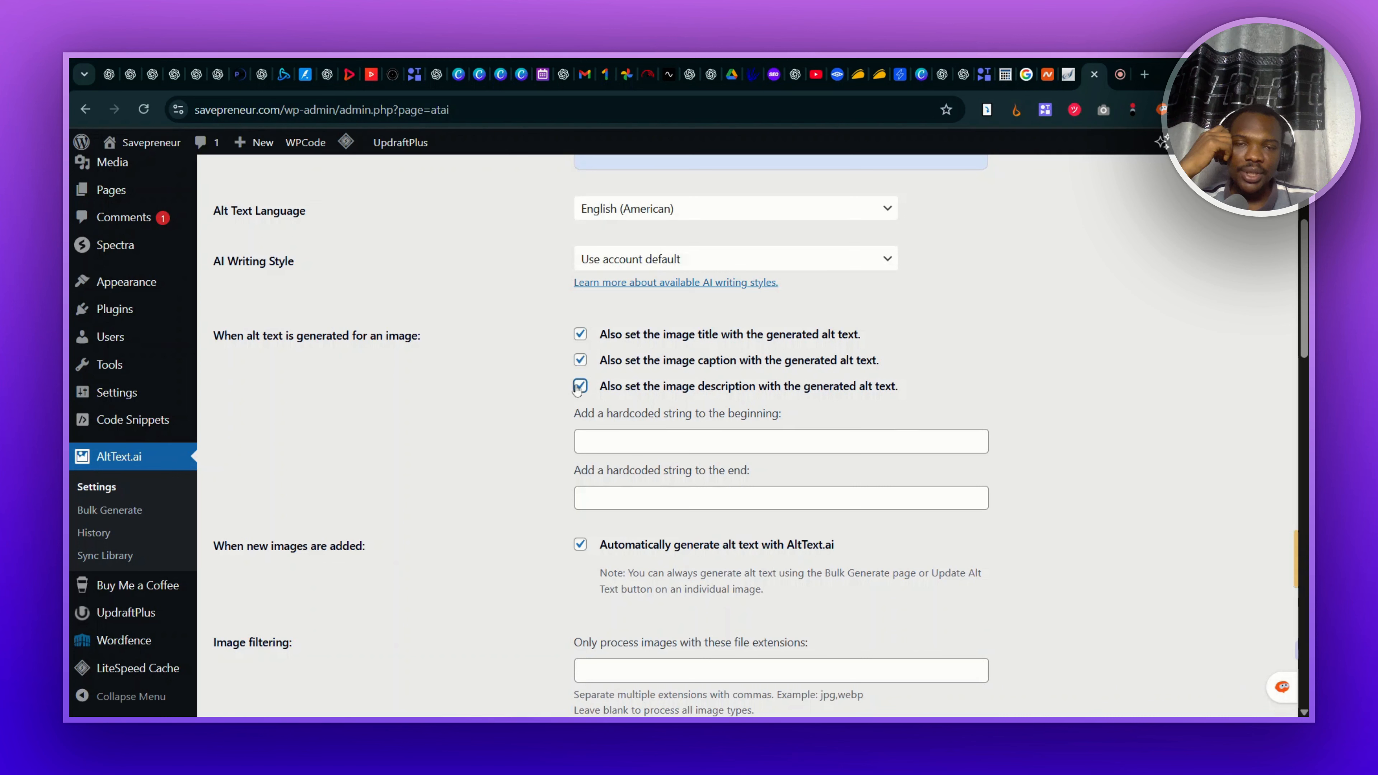
Step: Set the hardcoded string added to the beginning of the alt text to "Savepreneur"
click(597, 441)
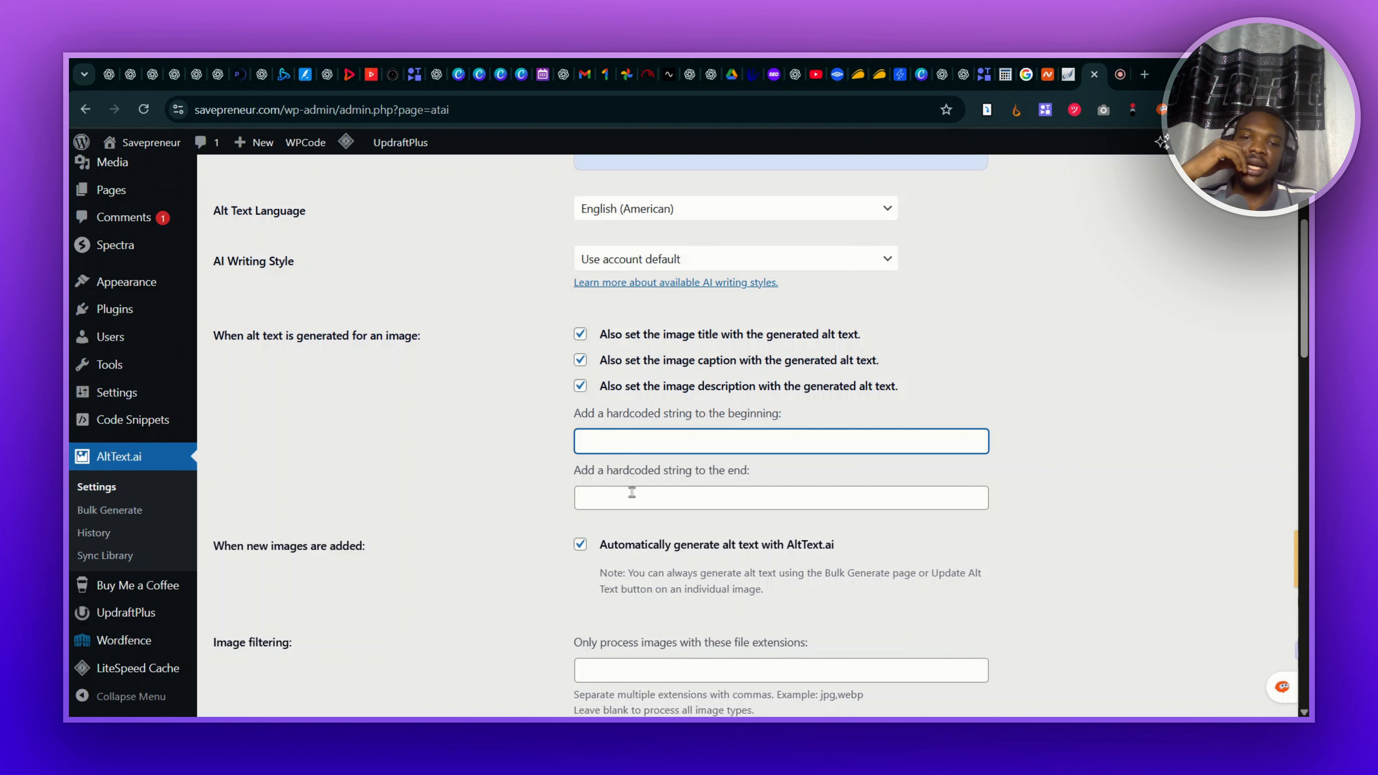
text(Save)
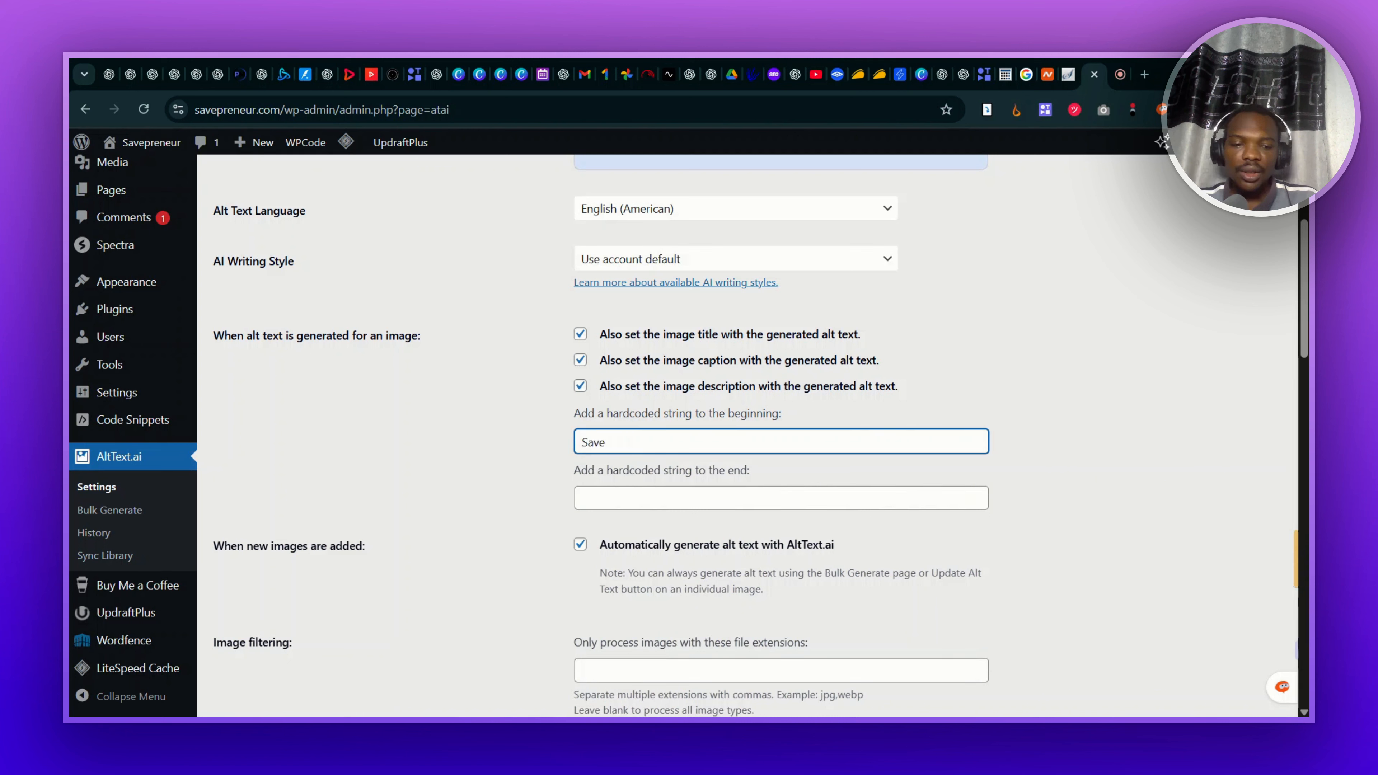
key(BackSpace)
key(BackSpace)
key(BackSpace)
key(BackSpace)
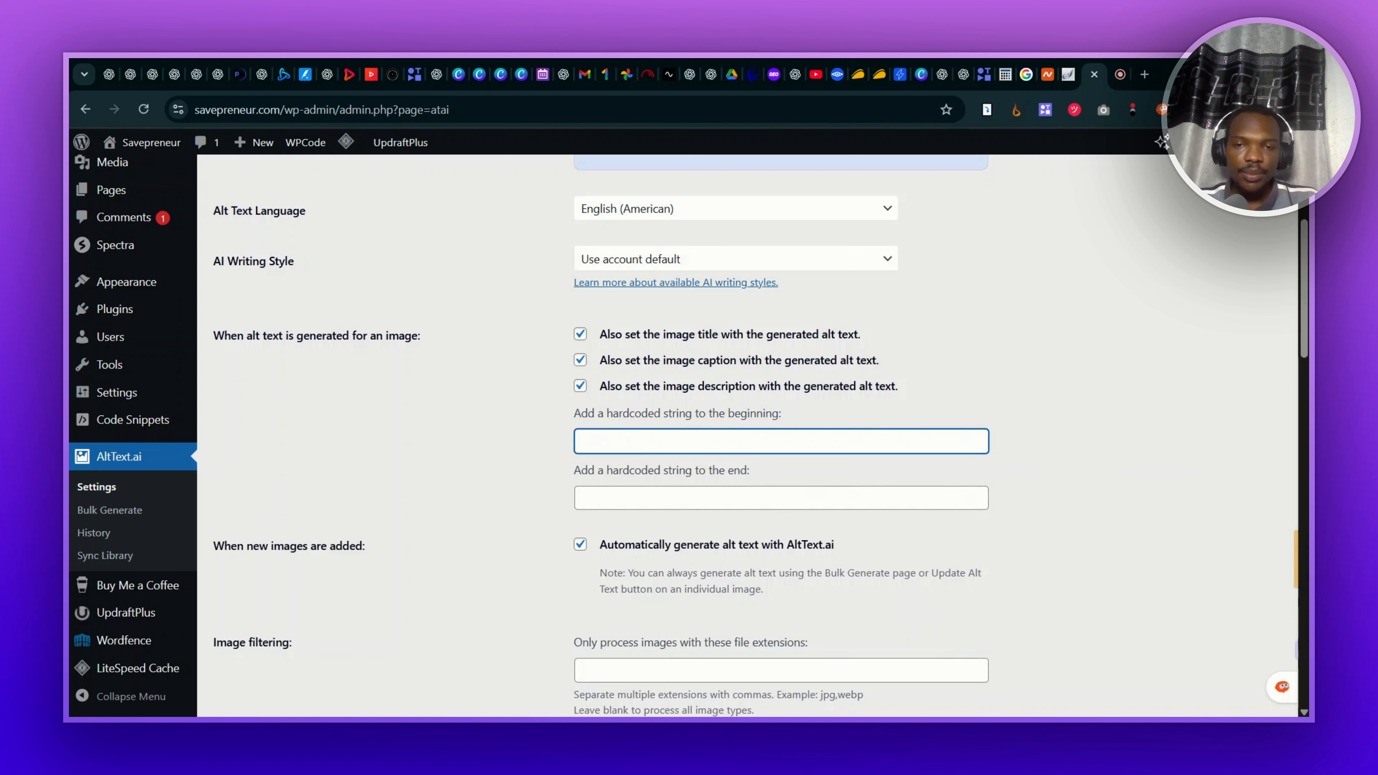
text(S)
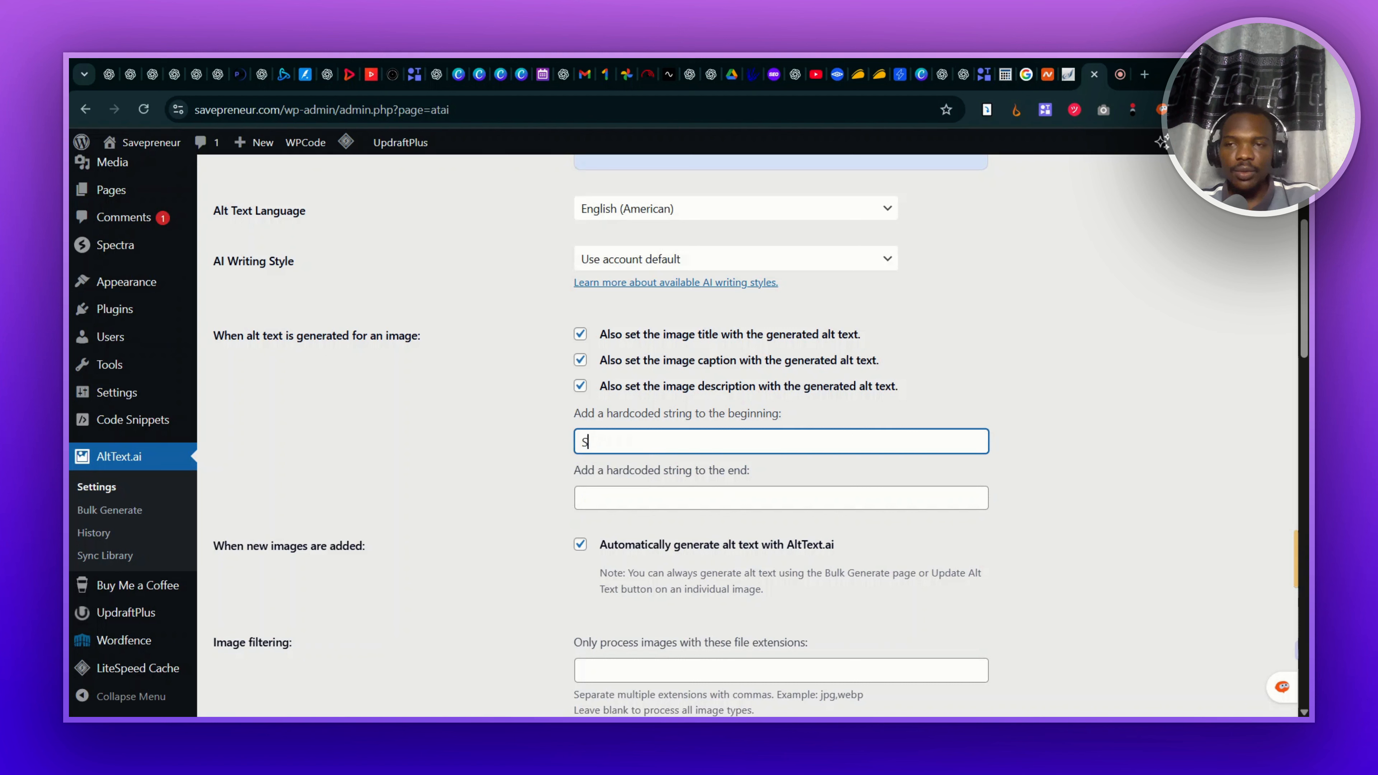
text(avepren)
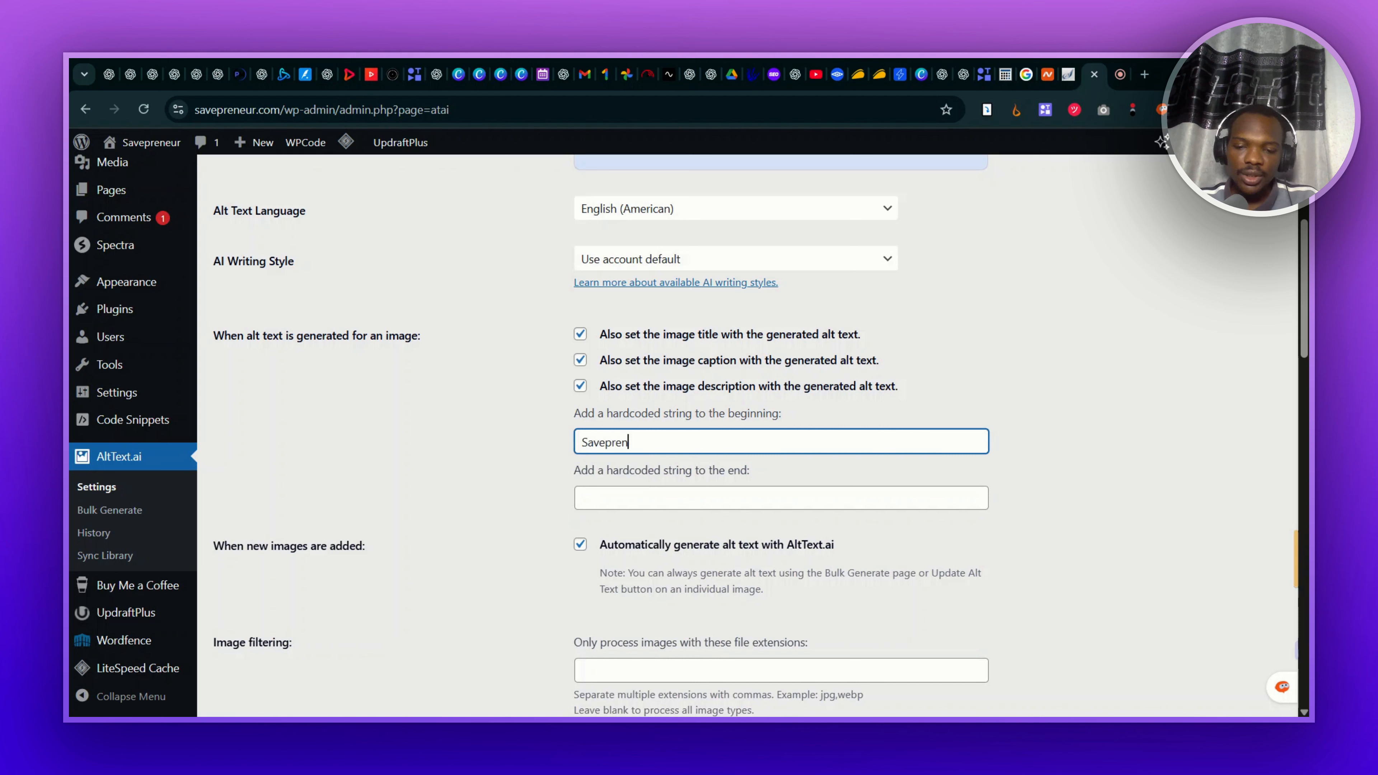
text(eur)
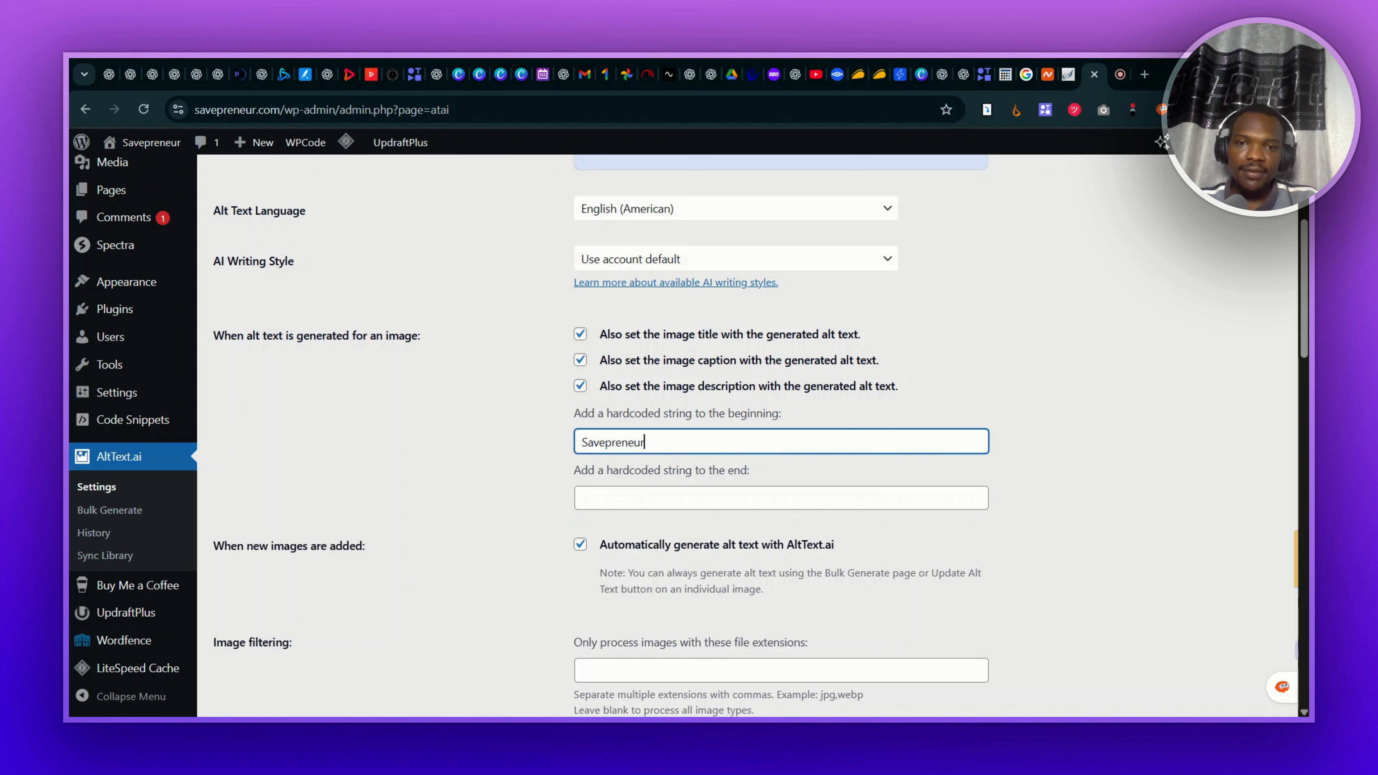
click(571, 465)
Step: Examine the AltText.ai plugin settings for language, writing style, new images, image filtering and SEO keywords
scroll(682, 506, down, 2)
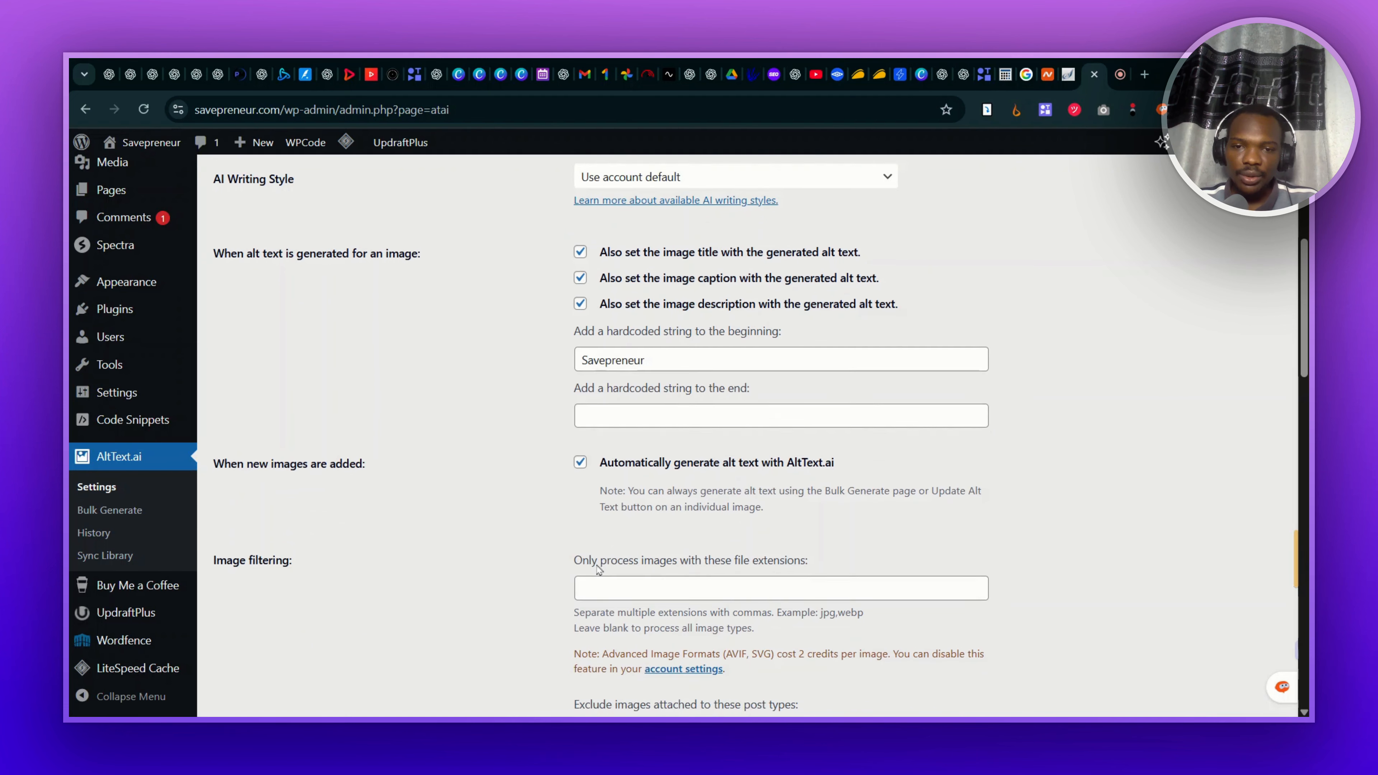
scroll(601, 571, down, 2)
click(603, 516)
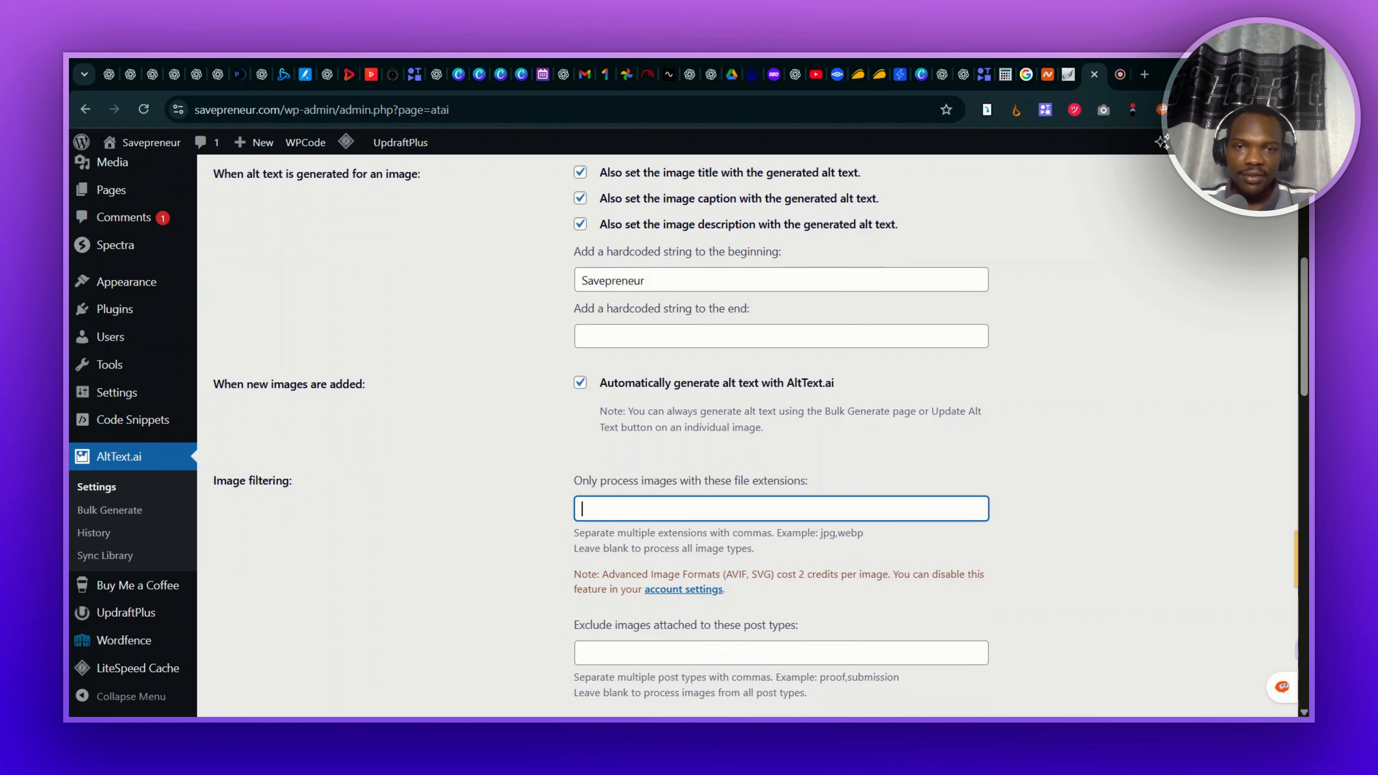
scroll(601, 516, down, 2)
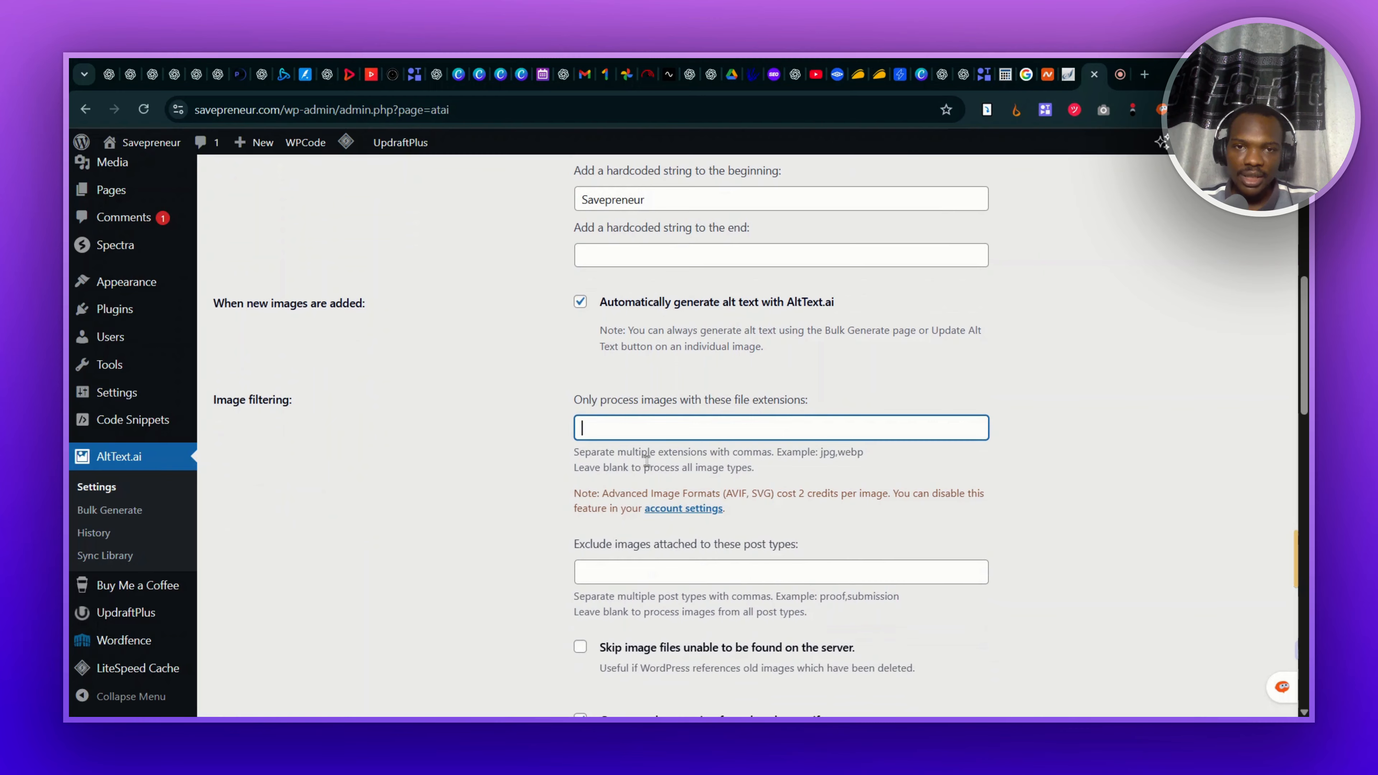
scroll(645, 462, up, 3)
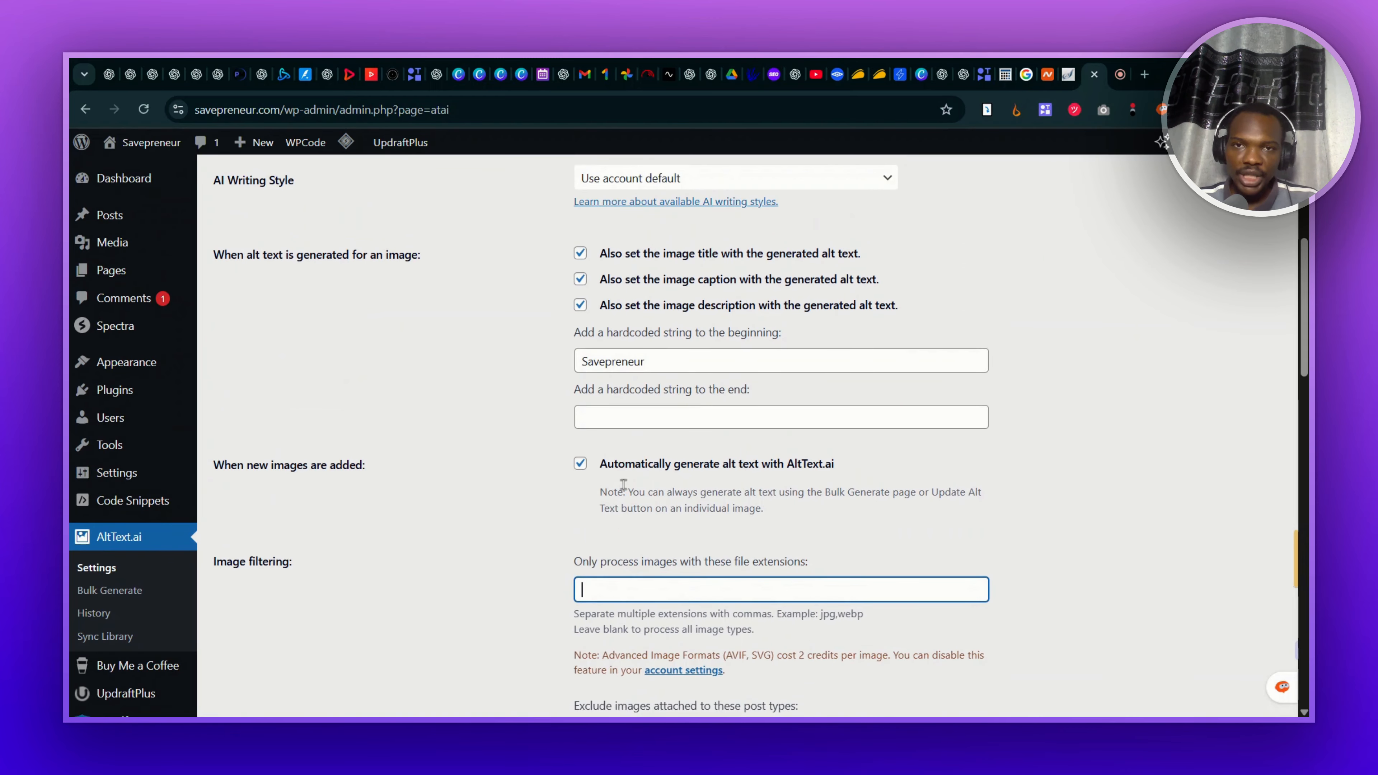
scroll(624, 486, up, 6)
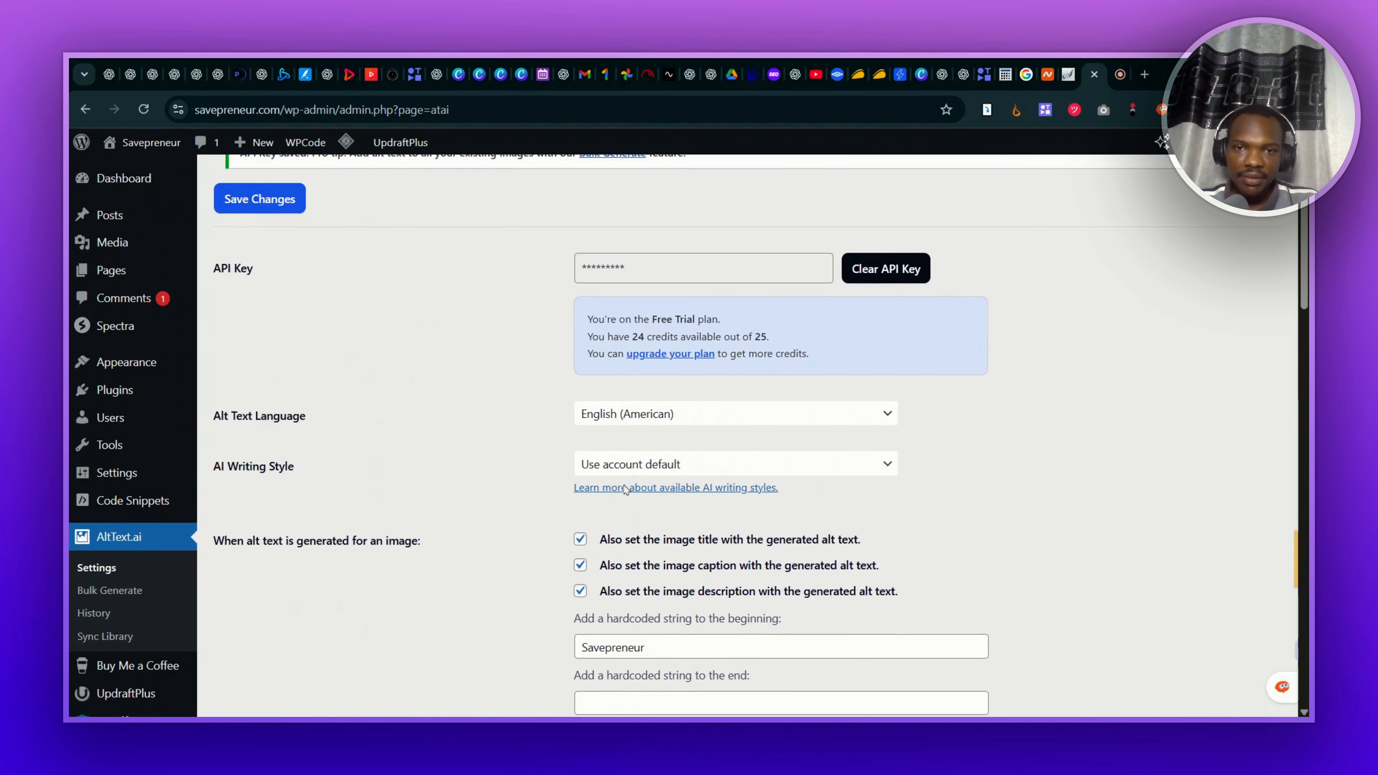
scroll(627, 489, down, 9)
scroll(618, 483, up, 6)
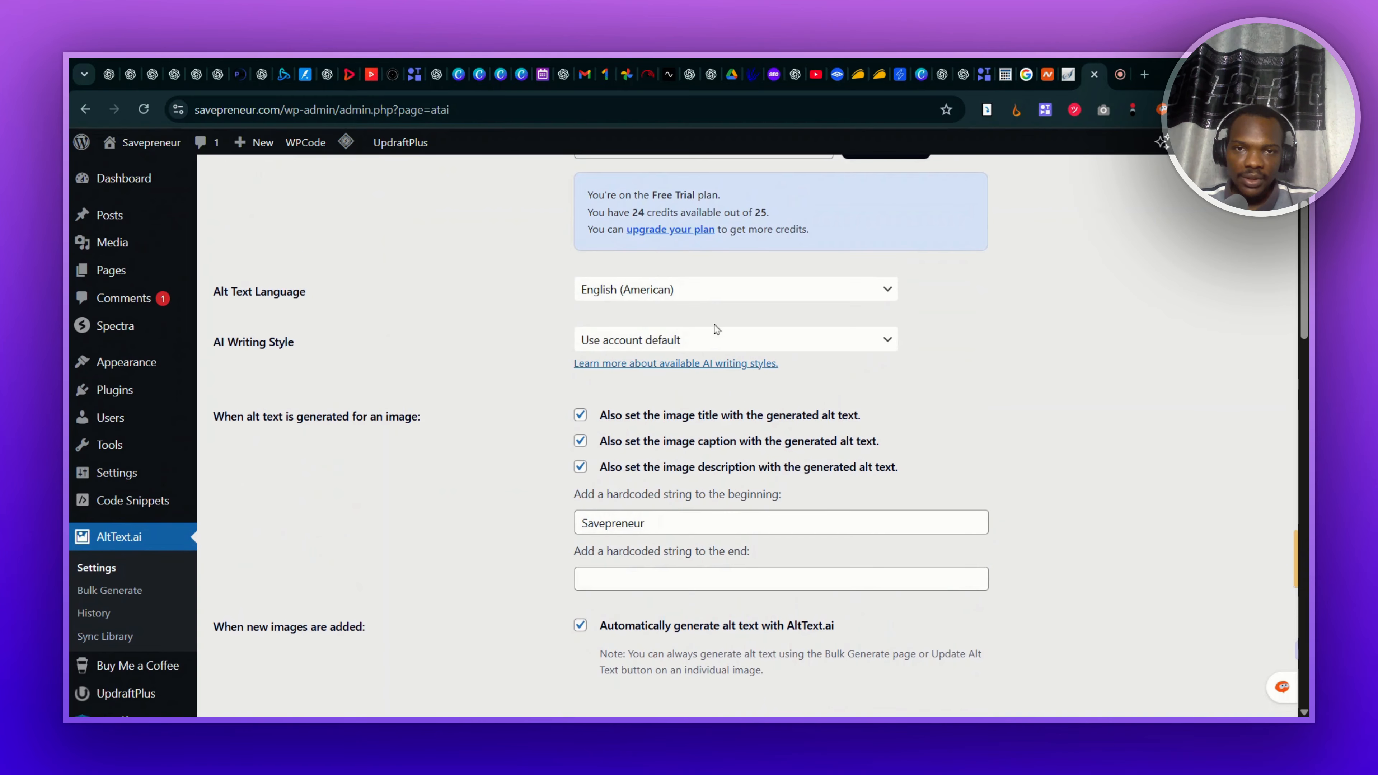
scroll(682, 474, down, 5)
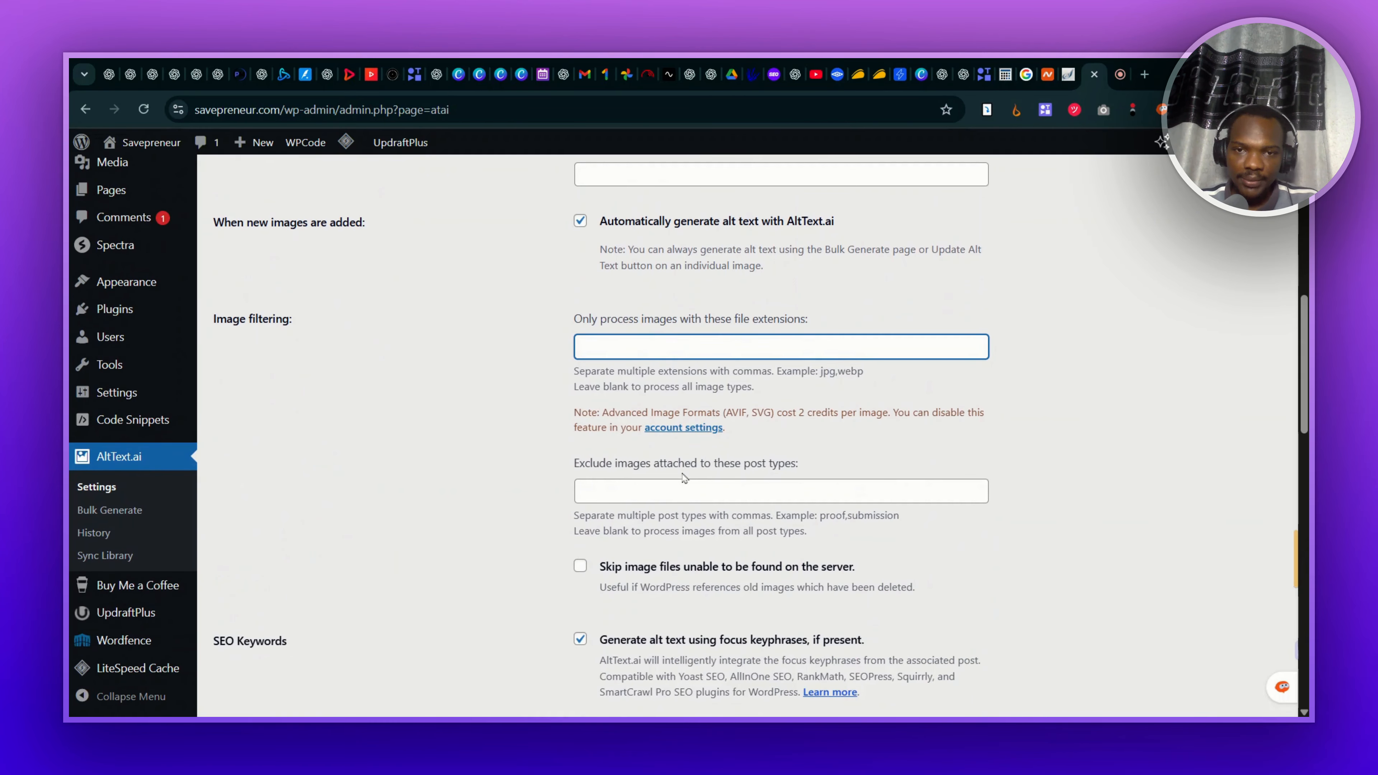
scroll(684, 478, down, 3)
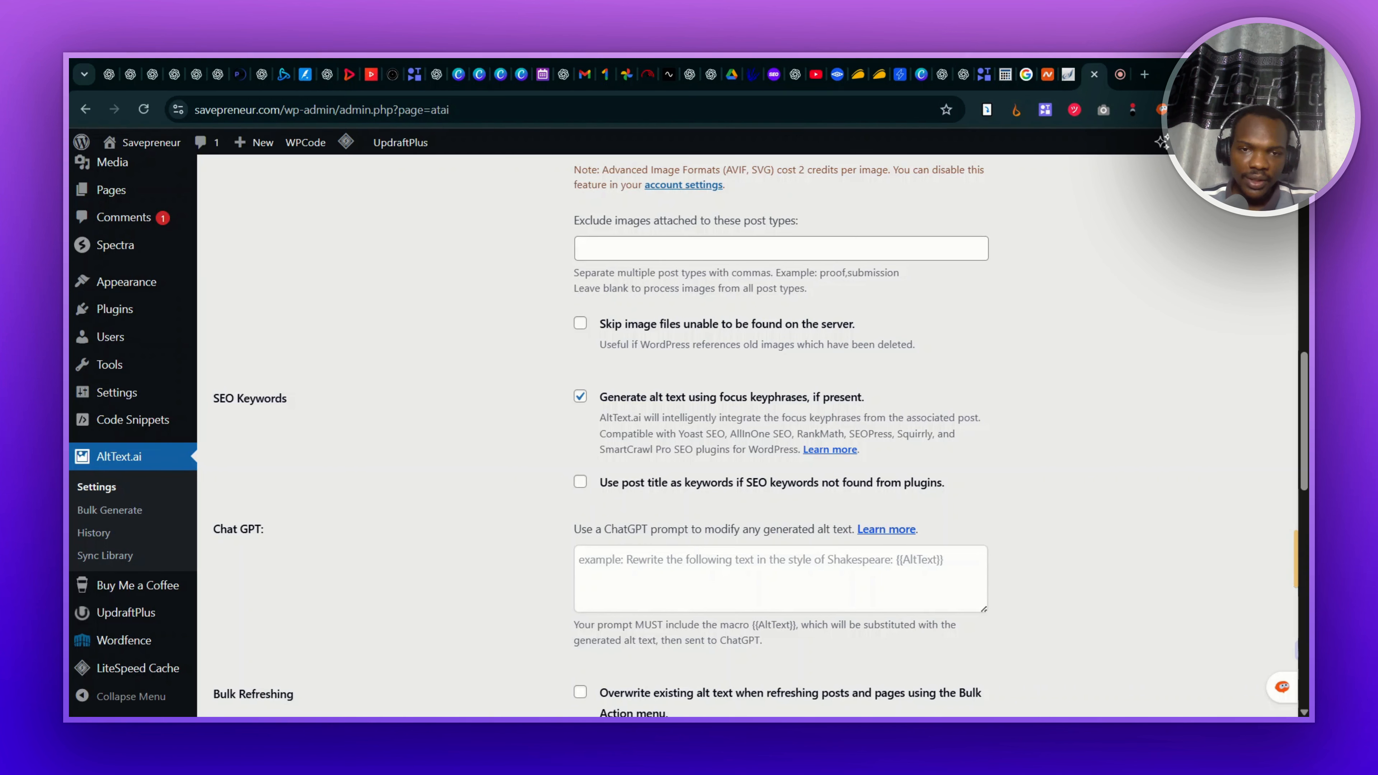
Step: Enable using the post title as keywords if SEO keywords are not found from plugins, and save the plugin settings
click(580, 483)
scroll(634, 485, down, 4)
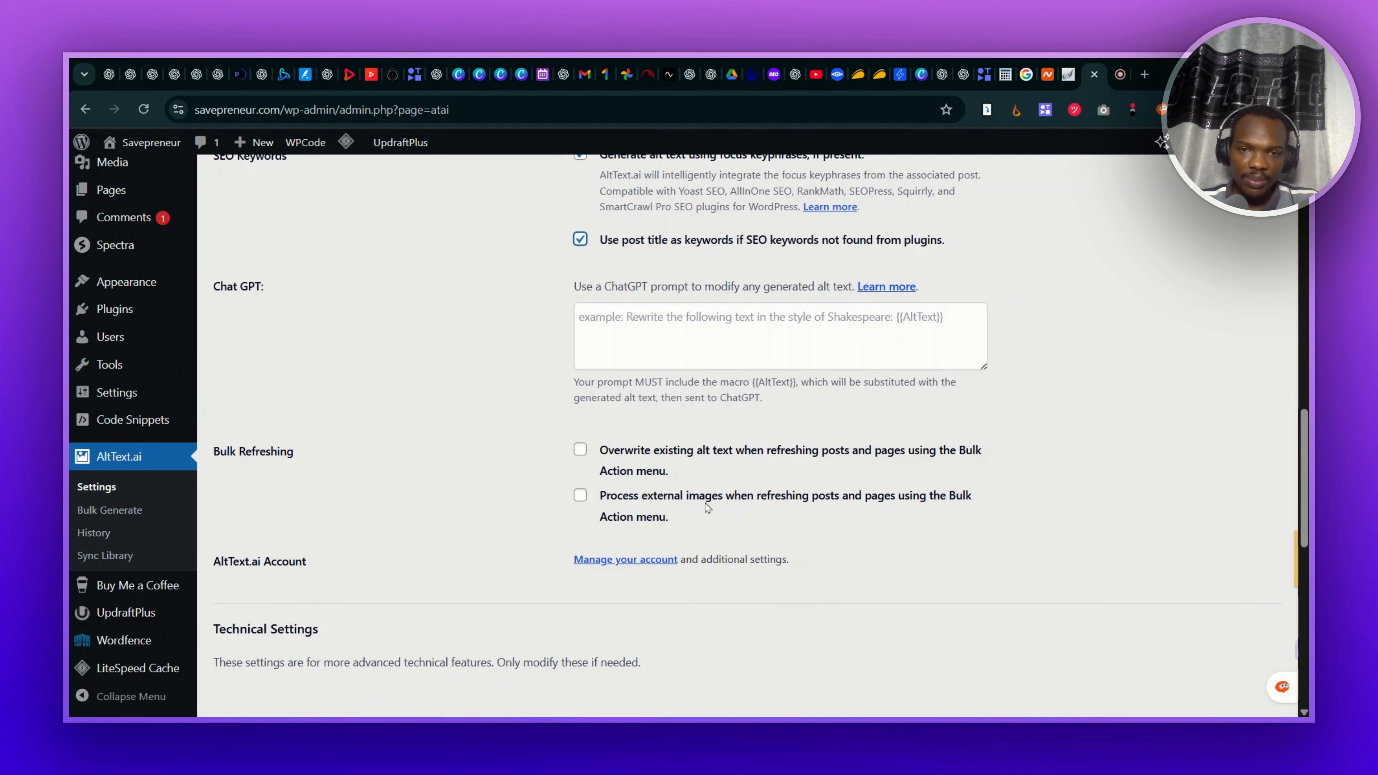
scroll(711, 509, down, 4)
scroll(722, 507, down, 3)
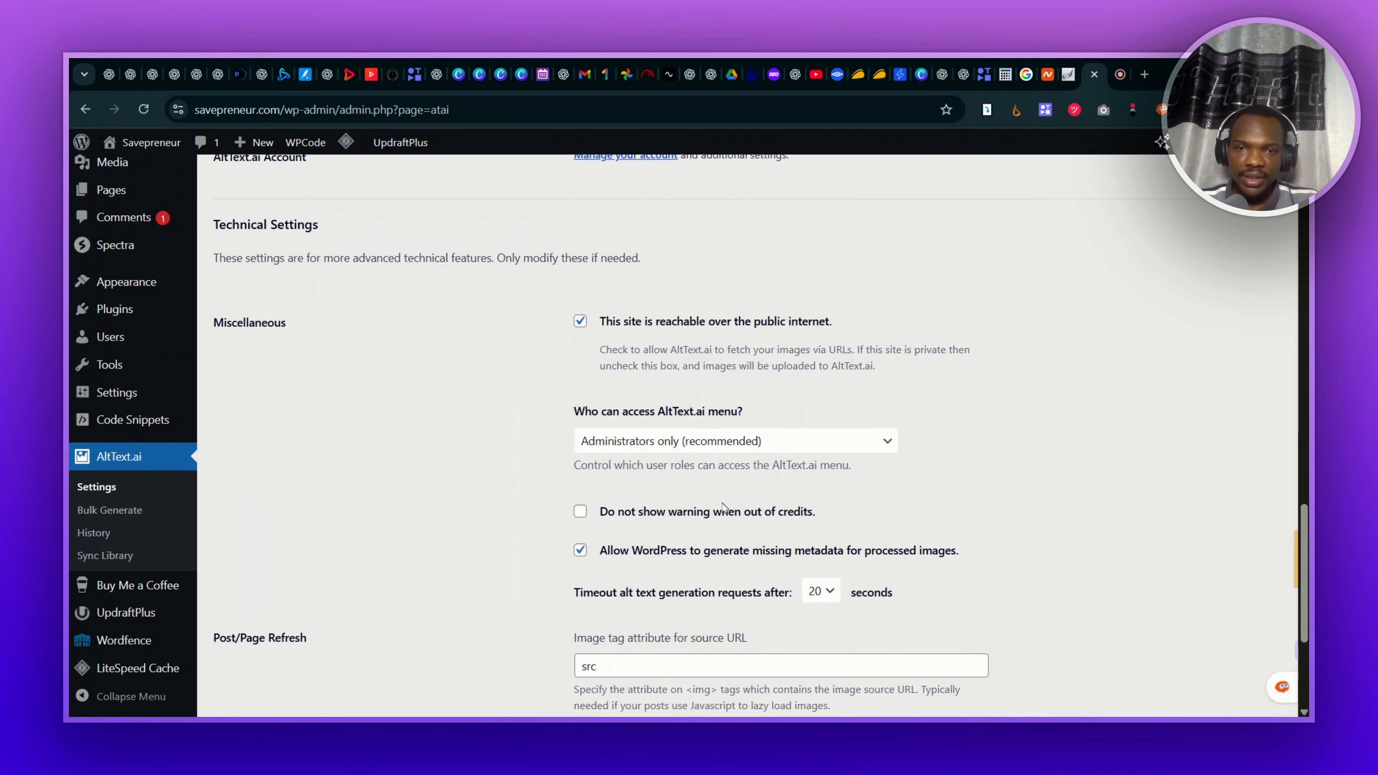
scroll(722, 507, down, 3)
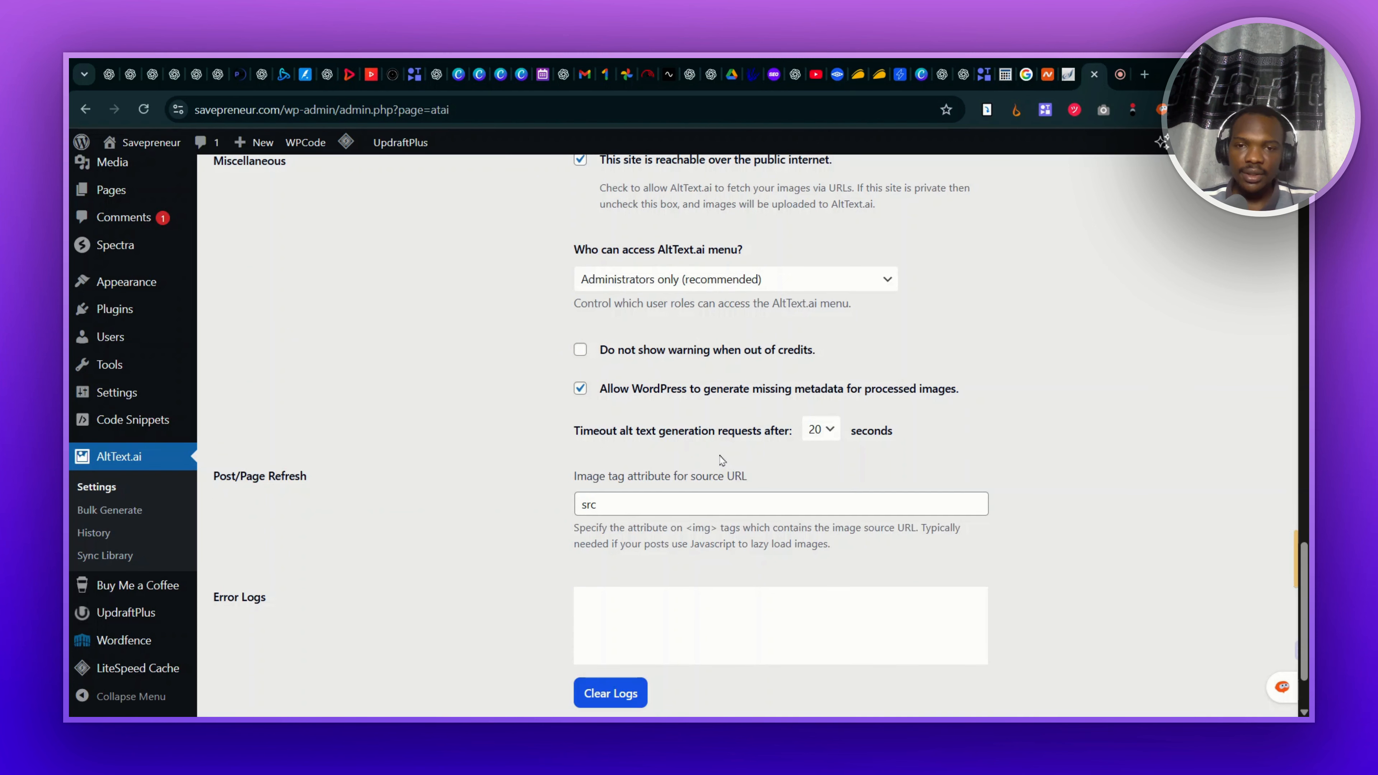
scroll(722, 461, down, 2)
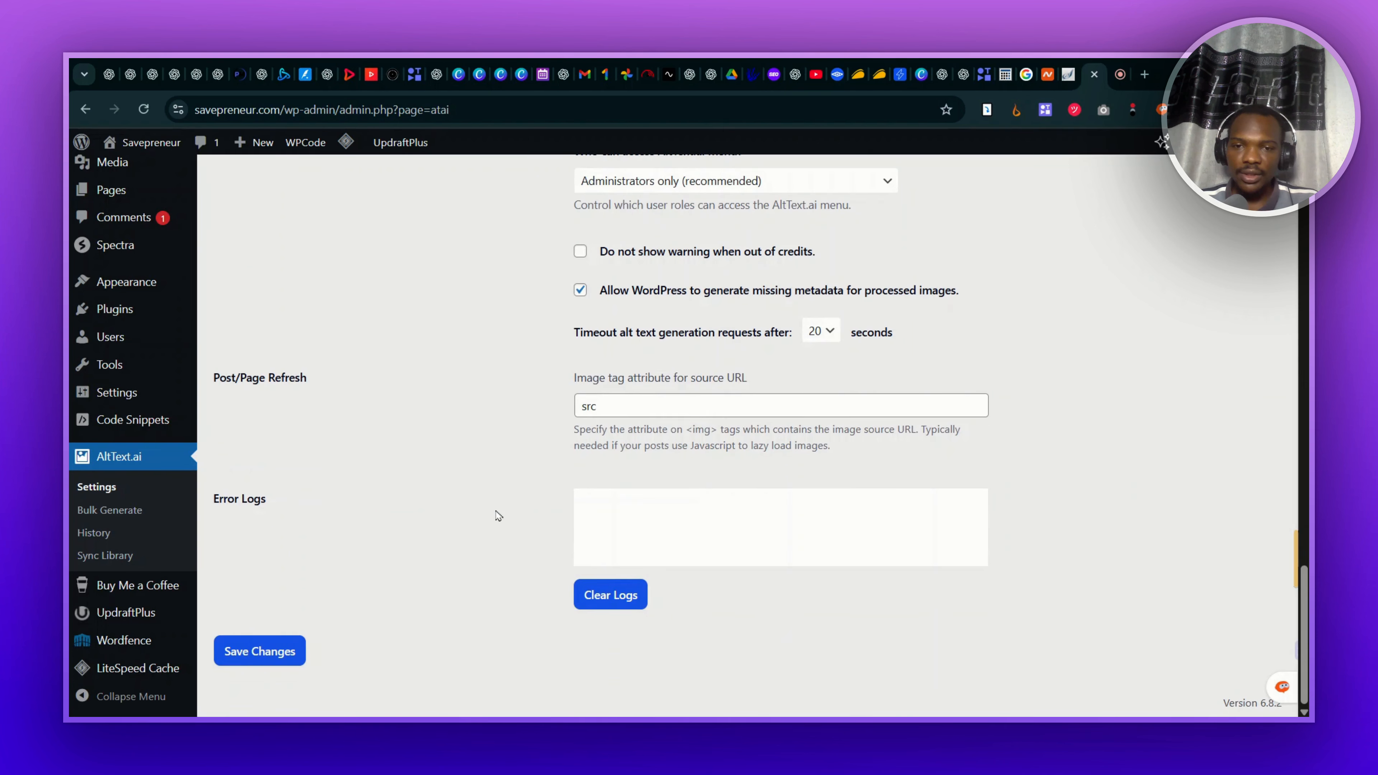
click(264, 654)
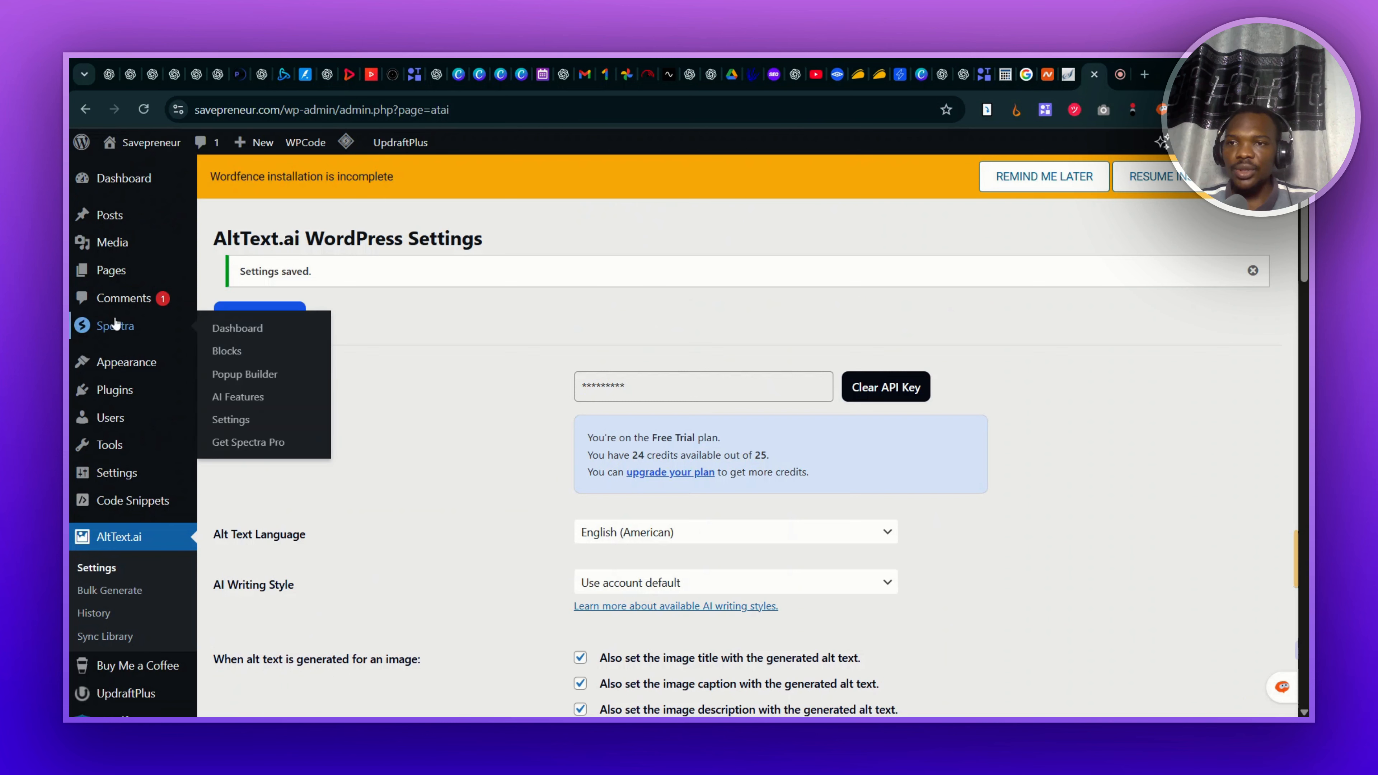
Step: Switch to ChatGPT in a new tab and submit the prompt "write a sample alt text ai review blogpost with blogpost banner image description"
mouse_move(116, 234)
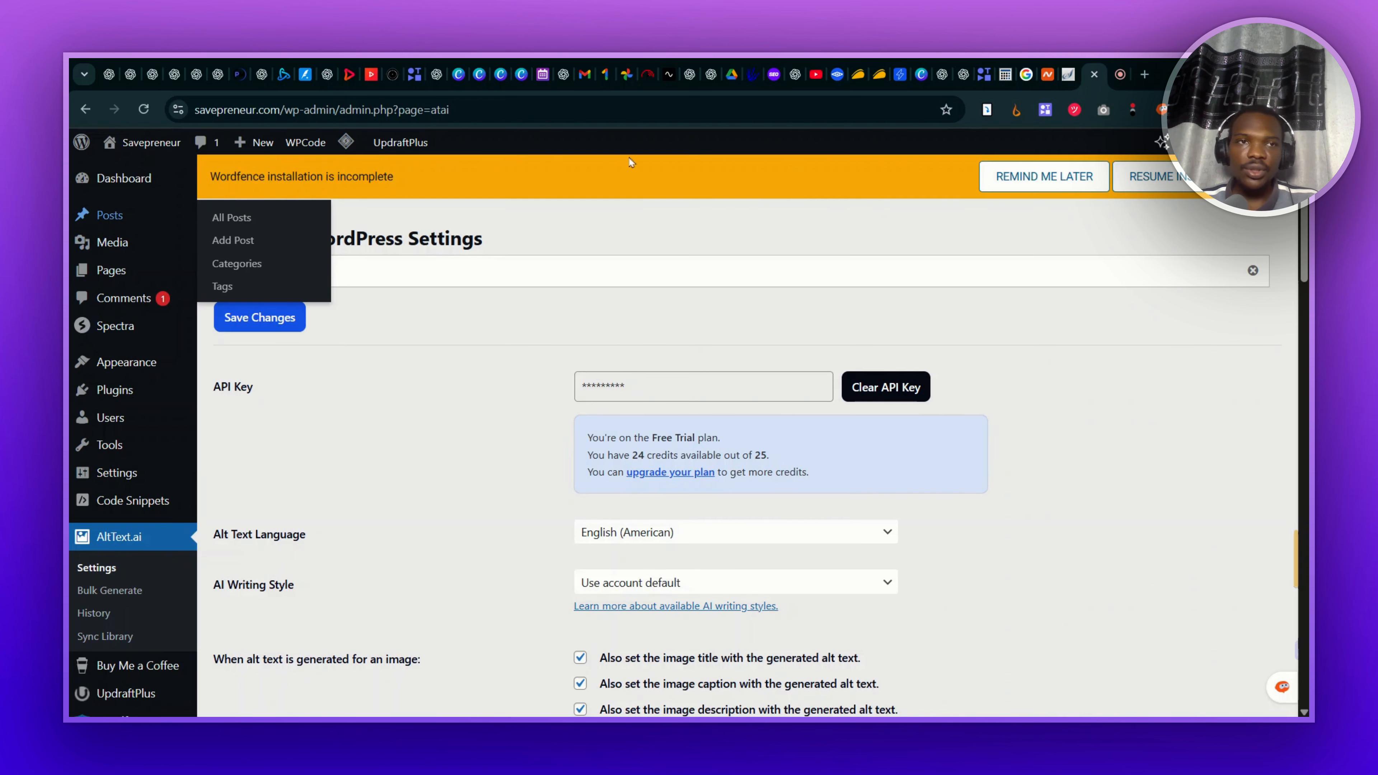
click(1145, 74)
text(w)
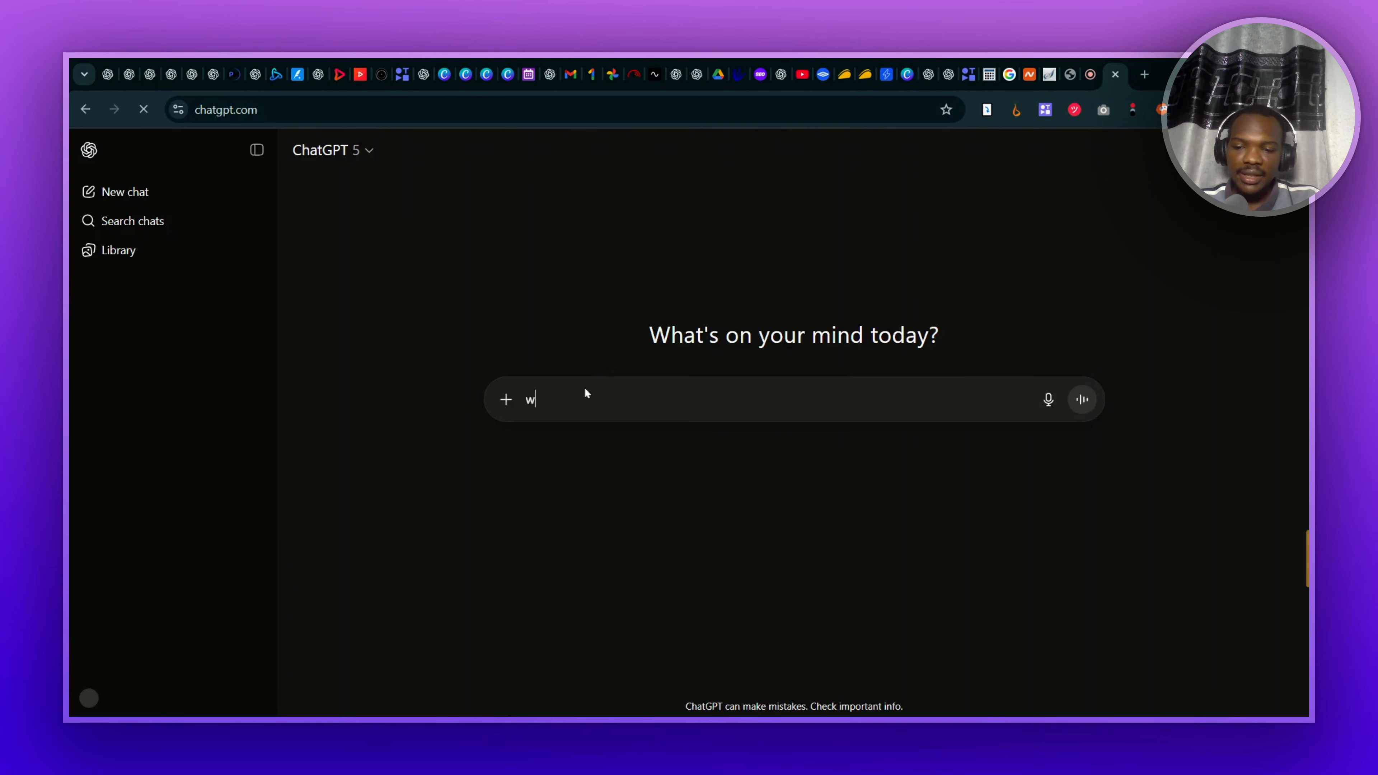
text(rite a s)
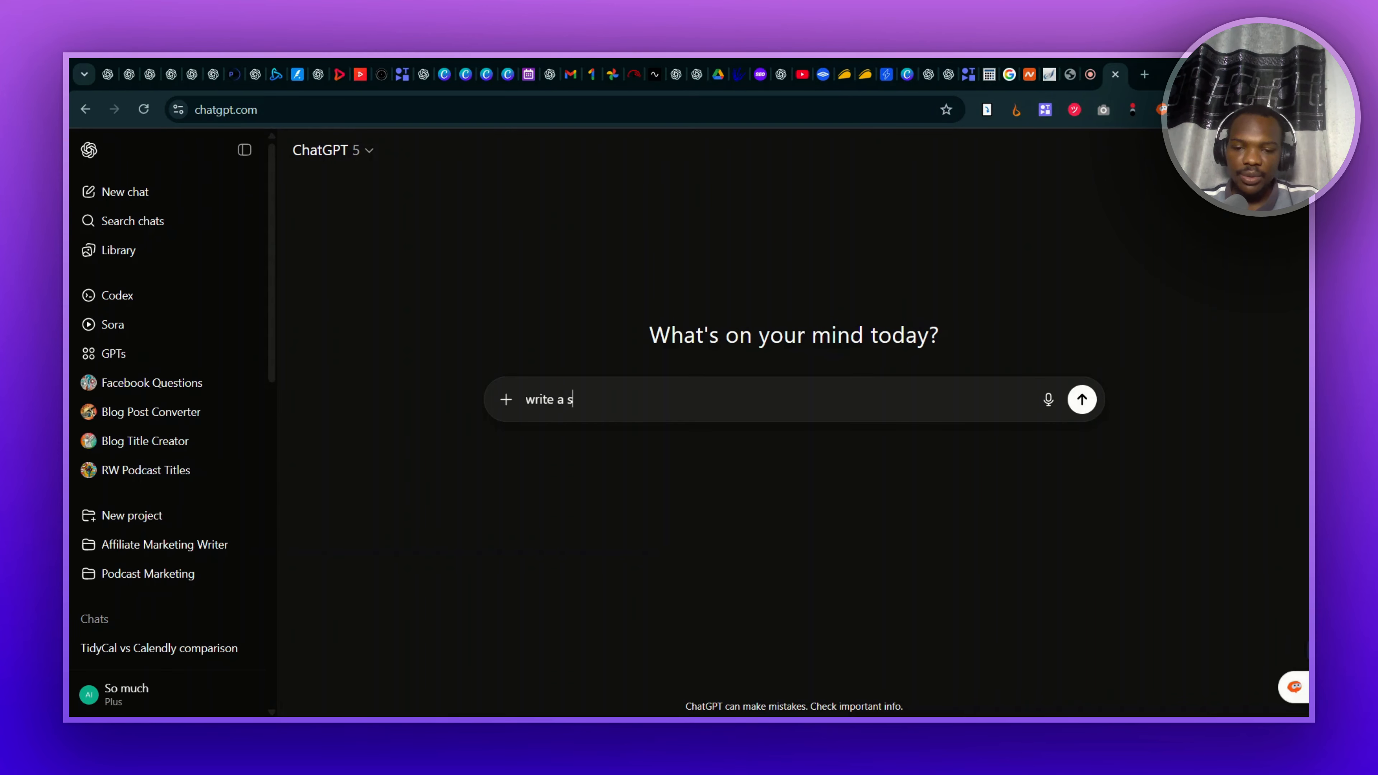
text(ample alt text ai review blogpost)
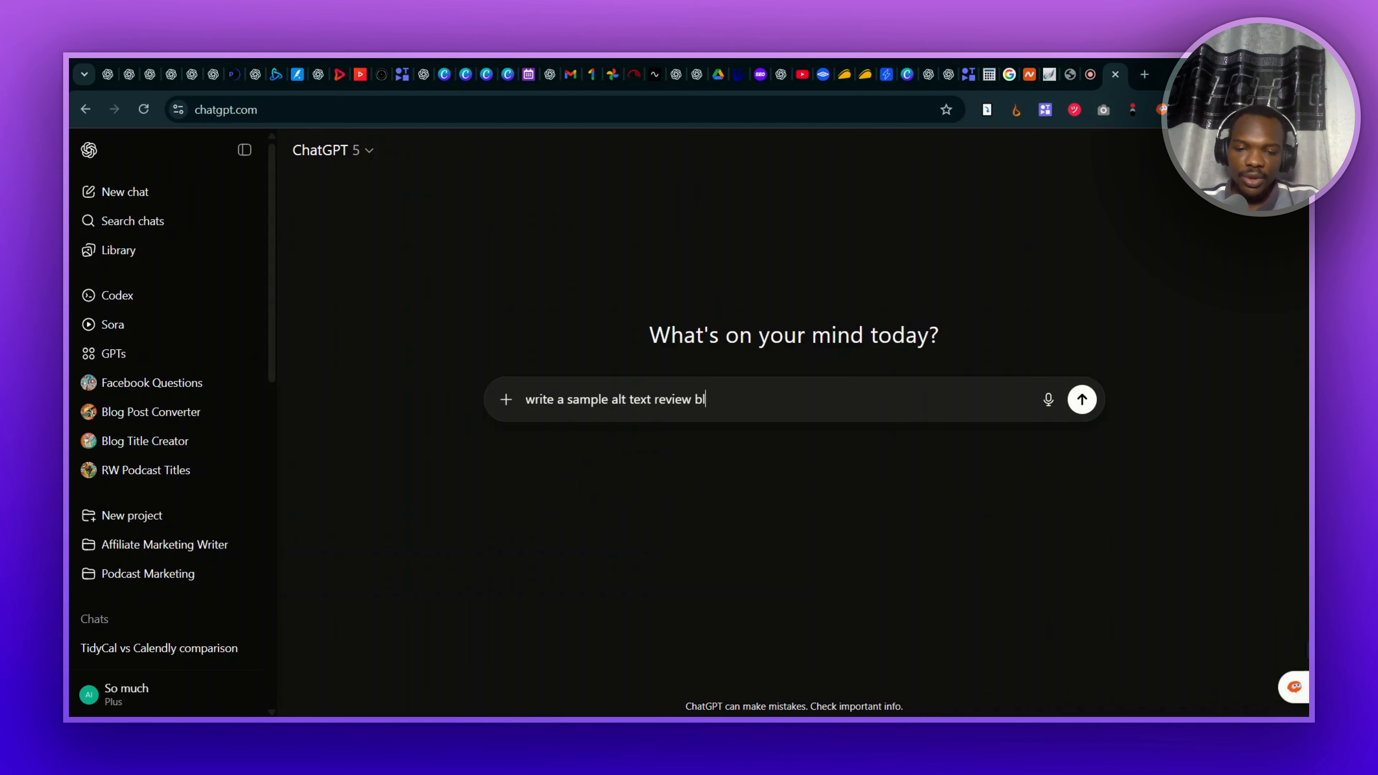
click(653, 399)
text(ai)
click(794, 400)
text(wit)
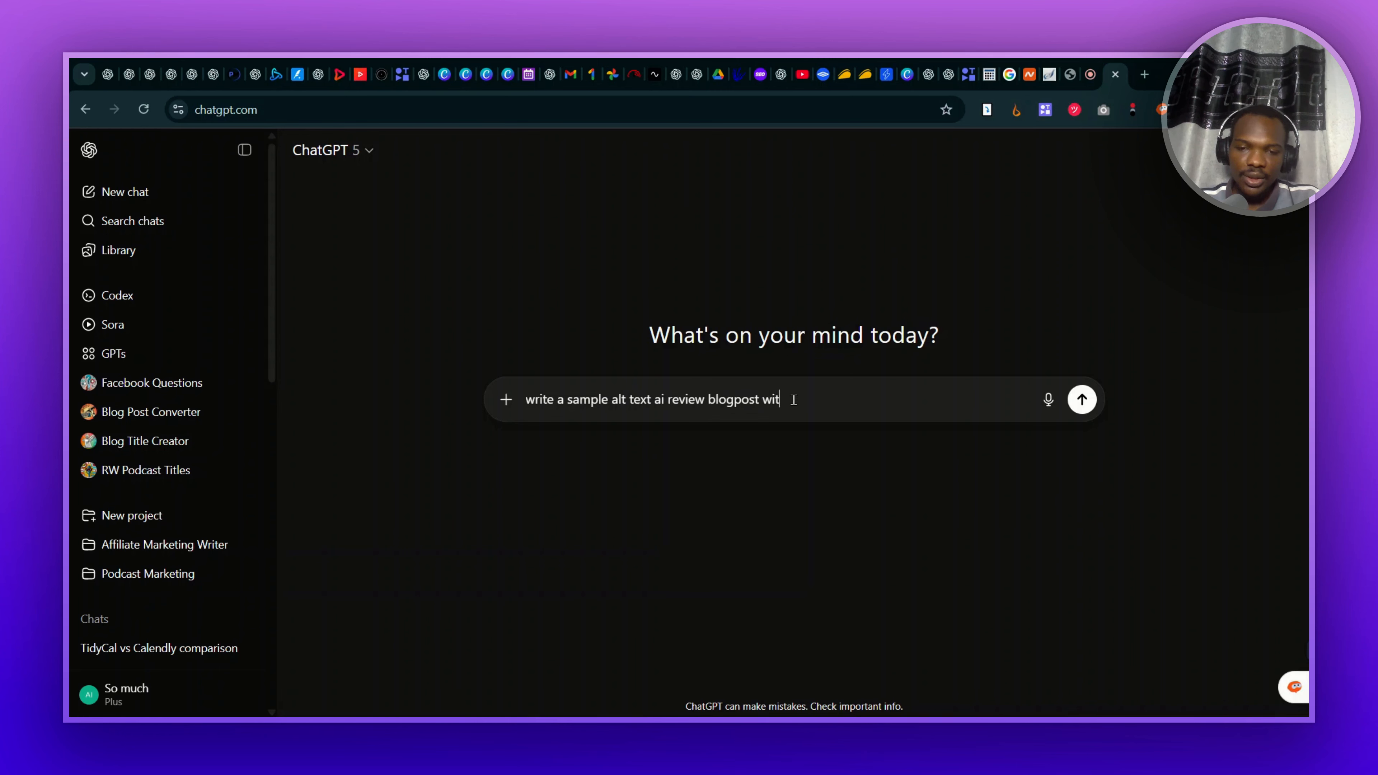
text(h blogpost banner image description)
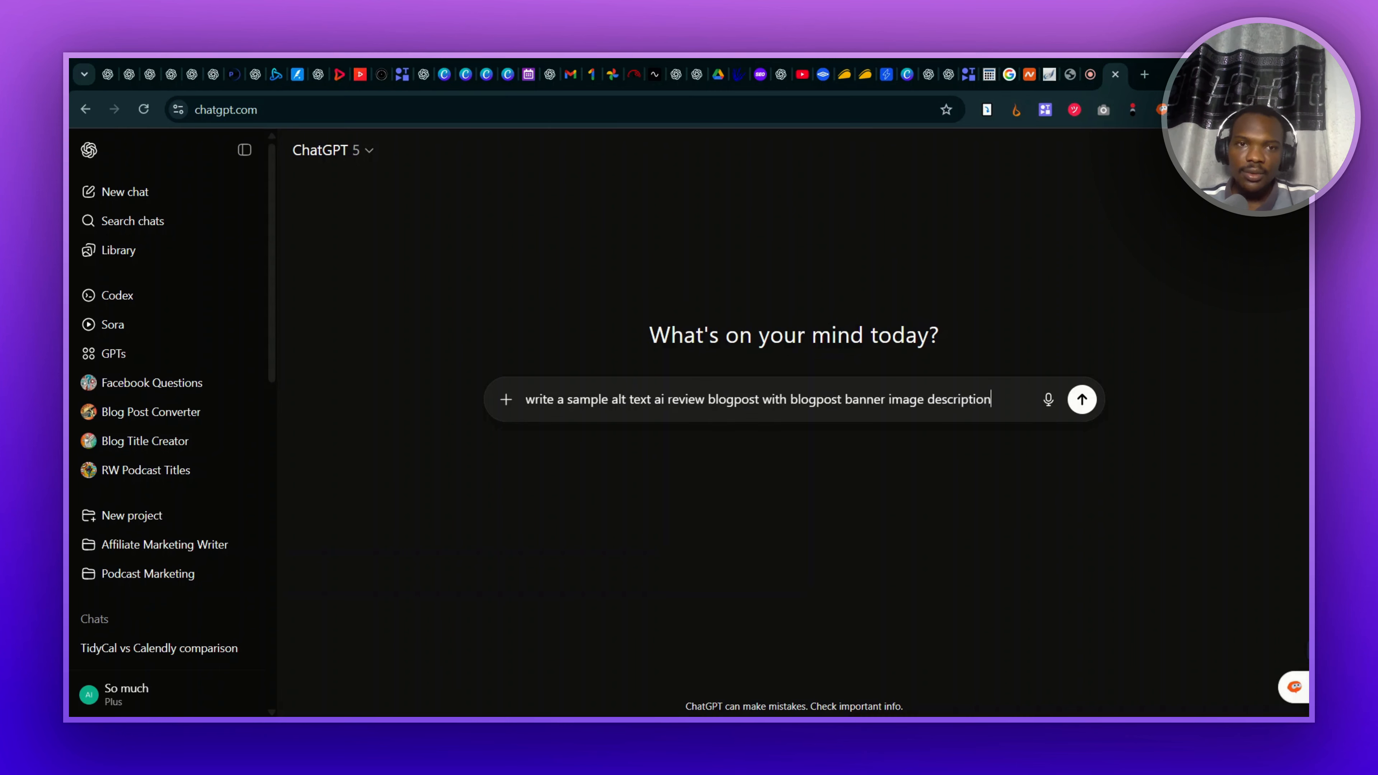
key(Return)
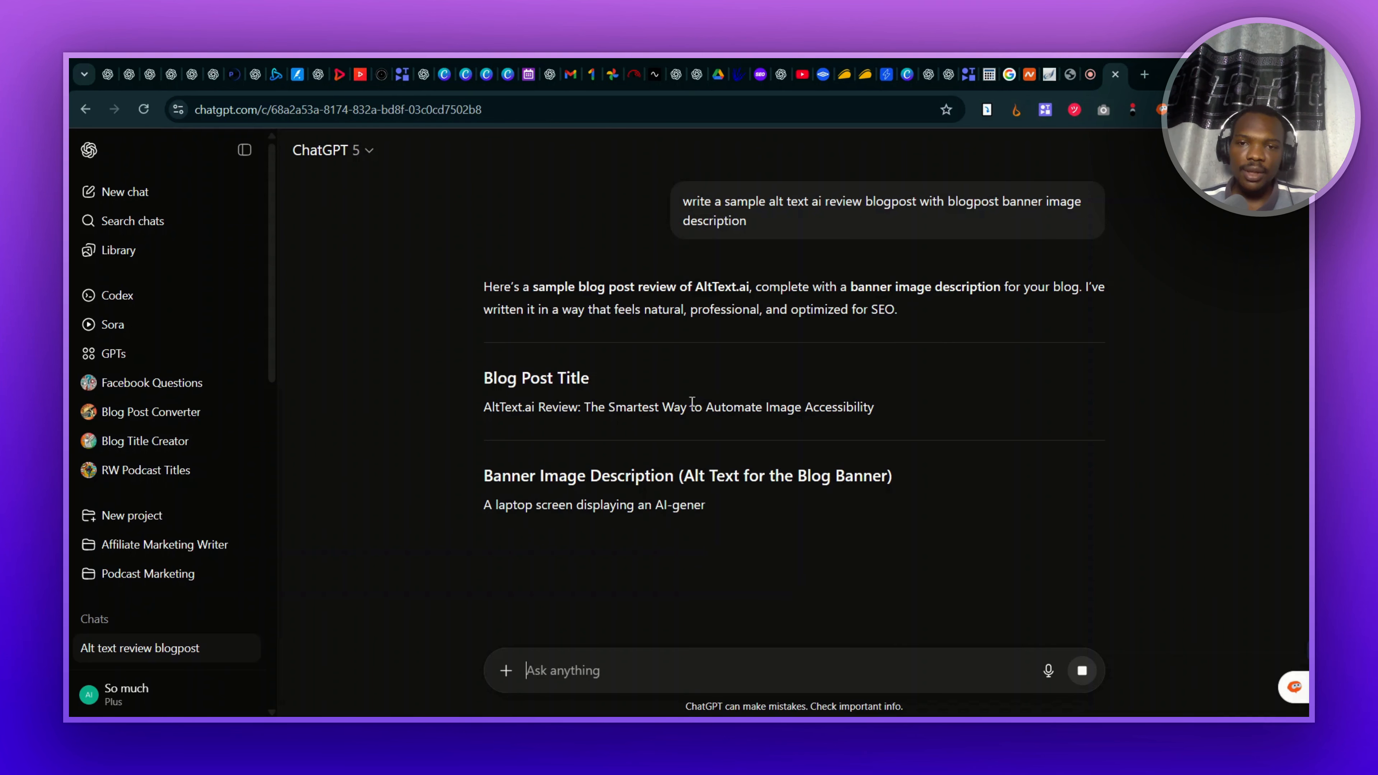
Step: Copy the banner image description from the response, switch to Canva and generate images from it with the style set to None
scroll(649, 432, down, 2)
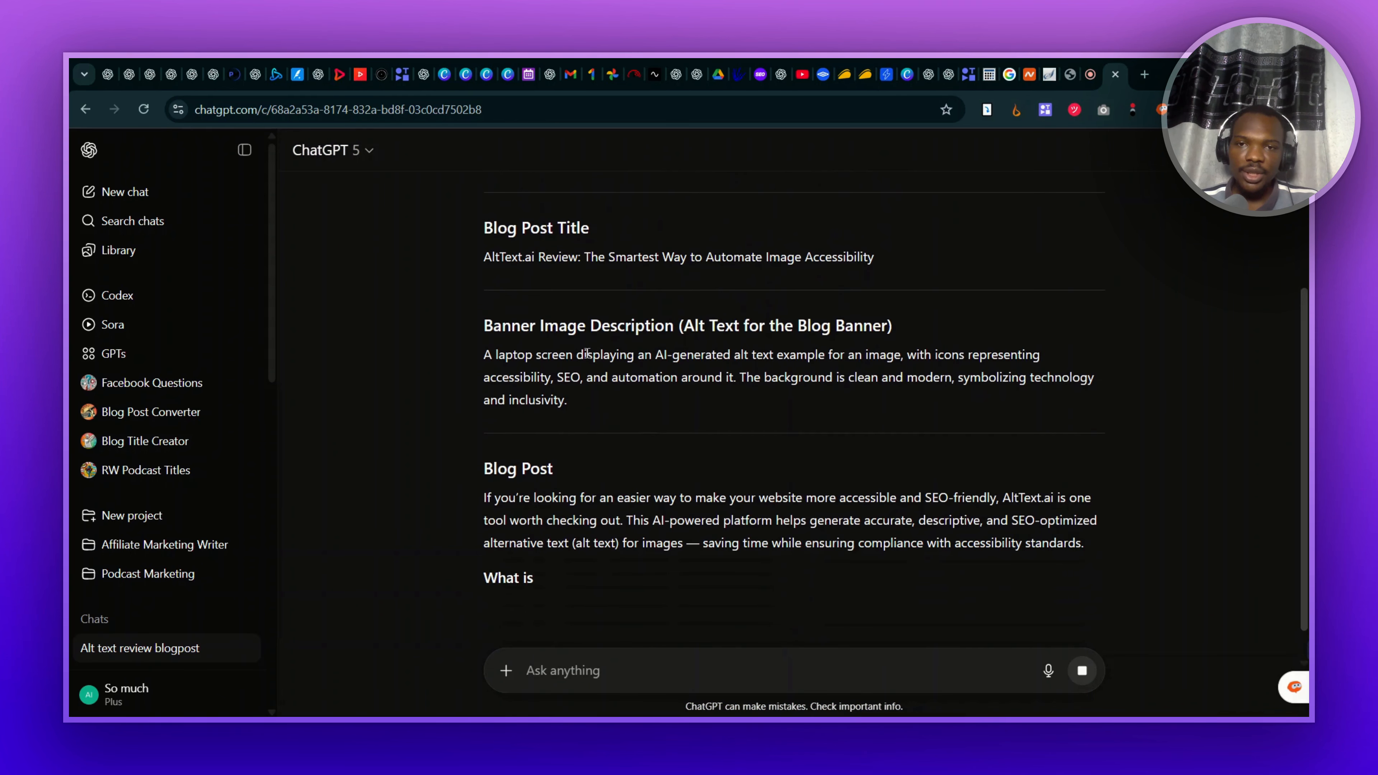
triple_click(530, 371)
key(ctrl+c)
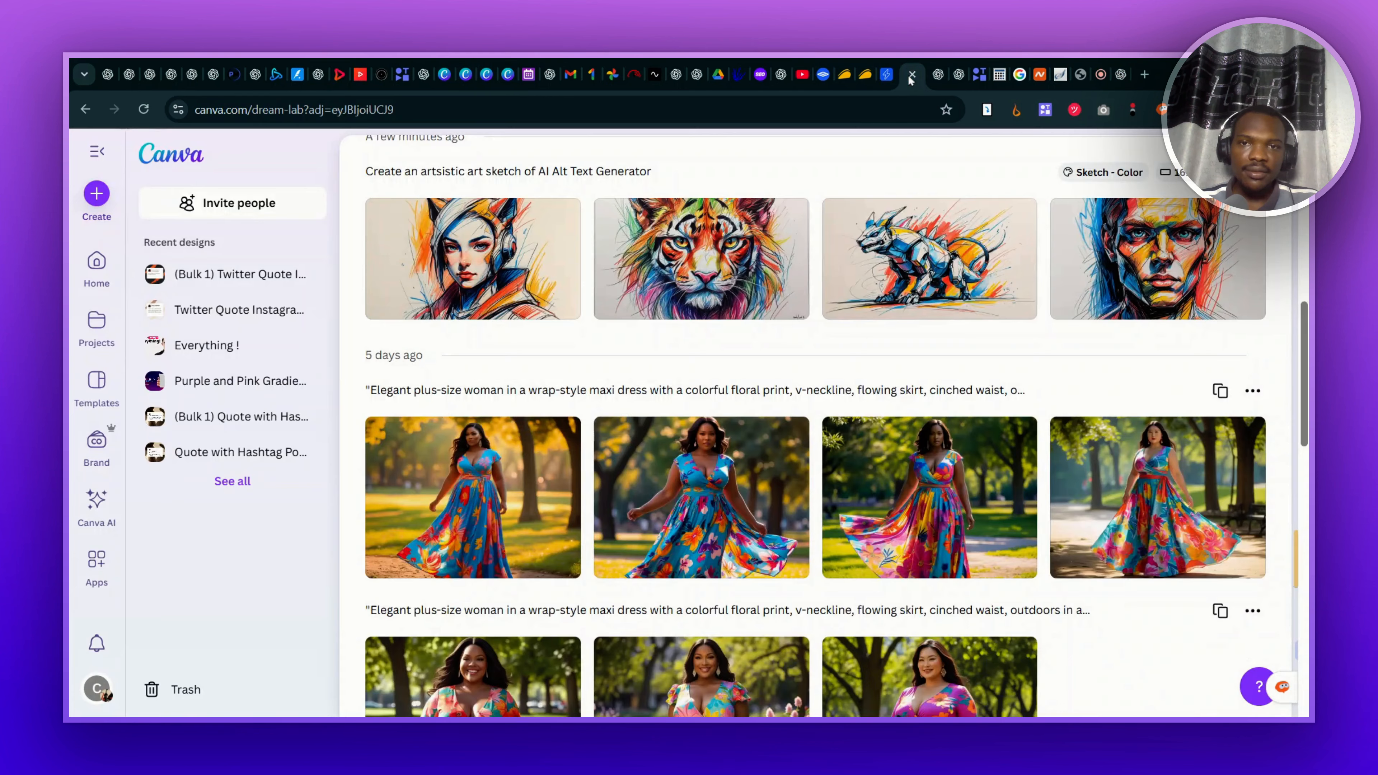
click(908, 74)
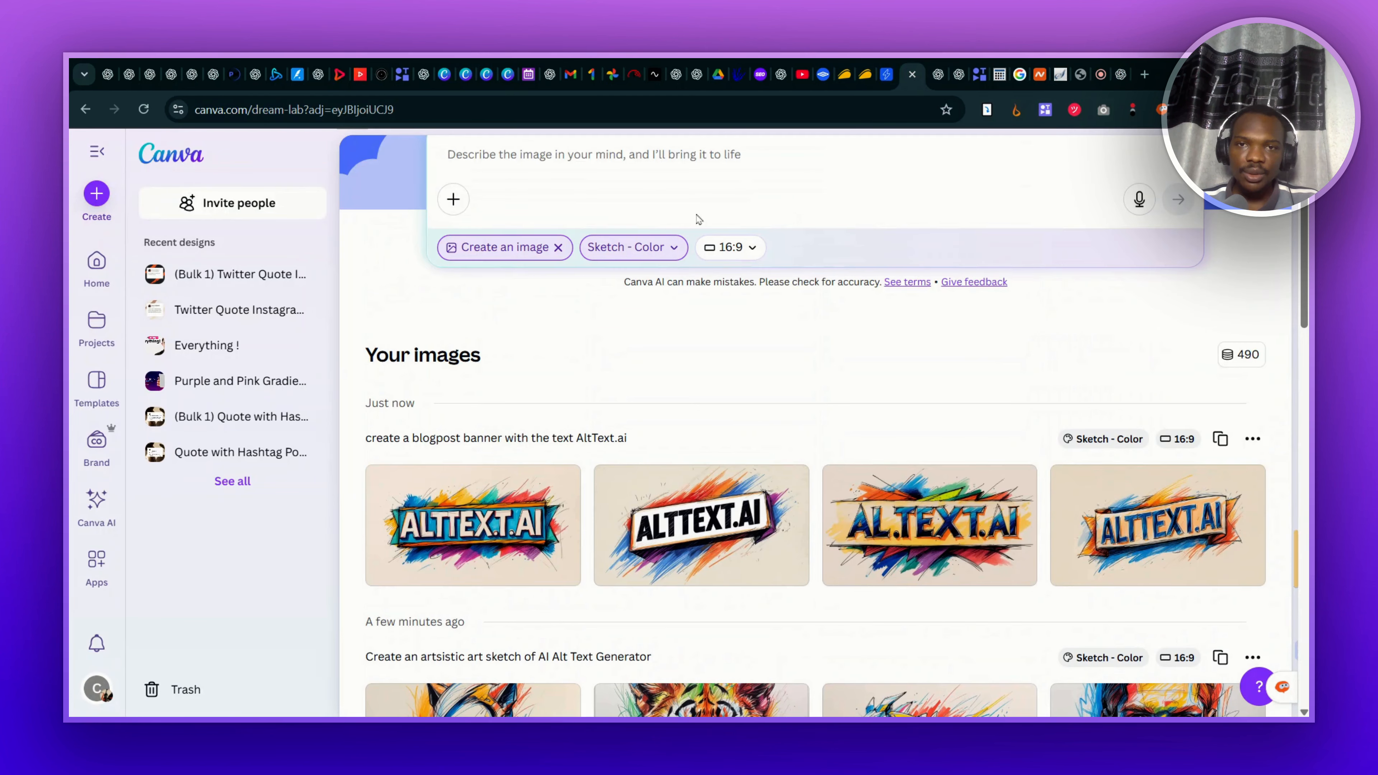
click(631, 247)
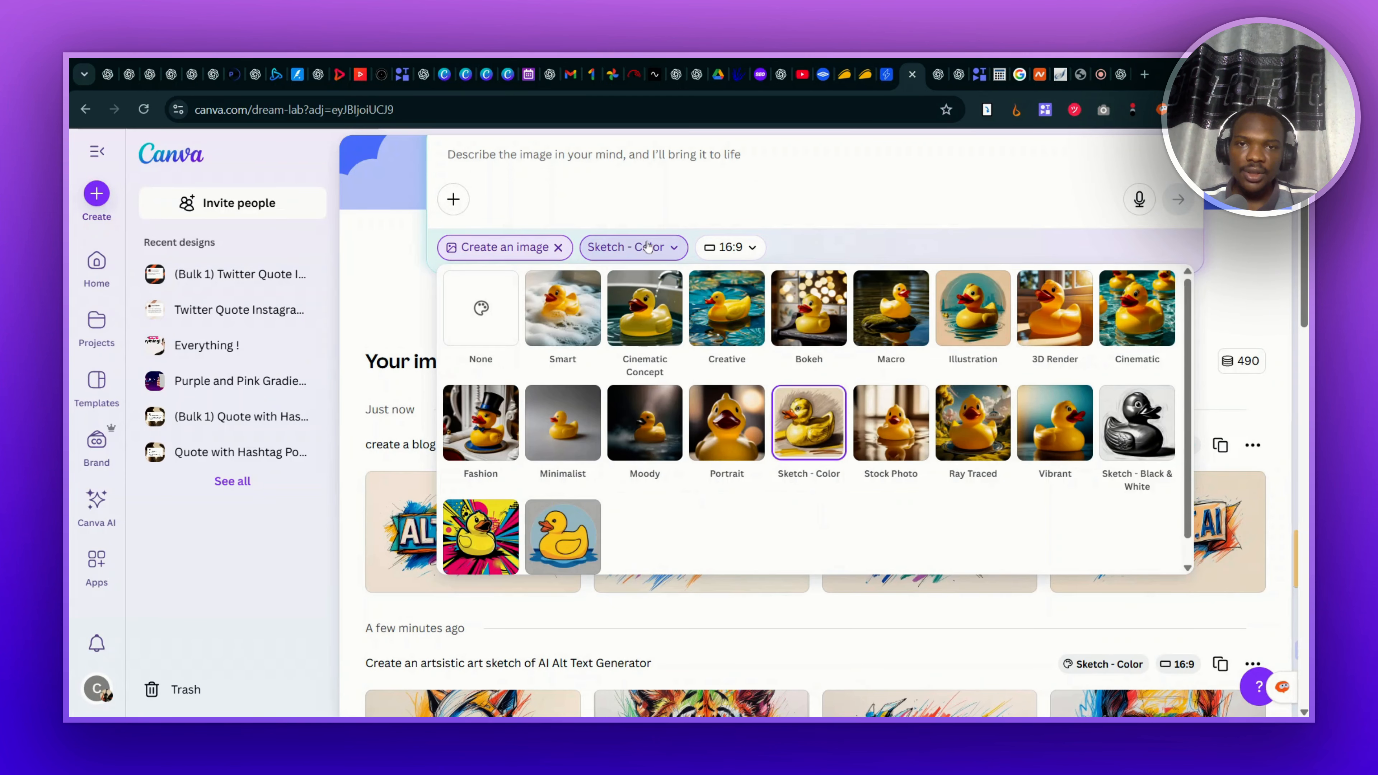
click(479, 307)
key(ctrl+v)
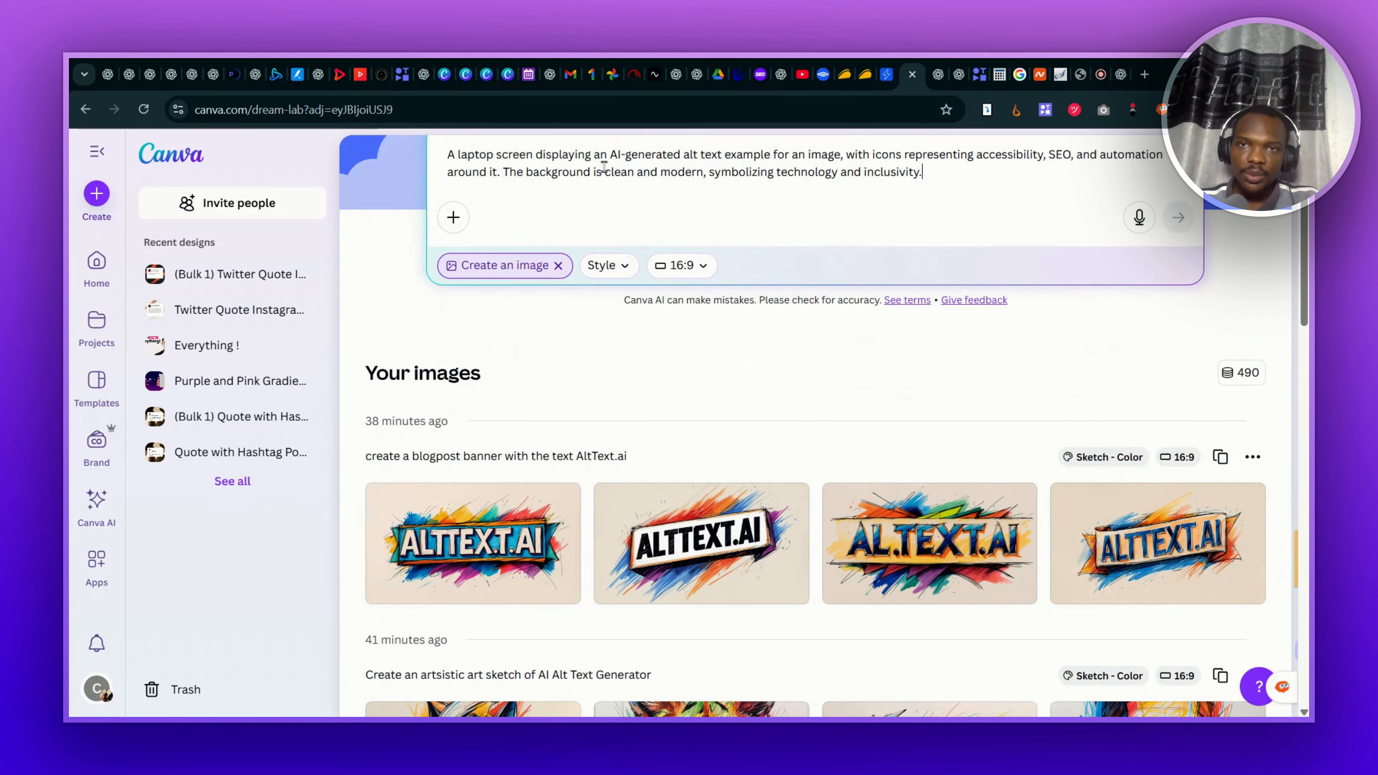
click(1177, 220)
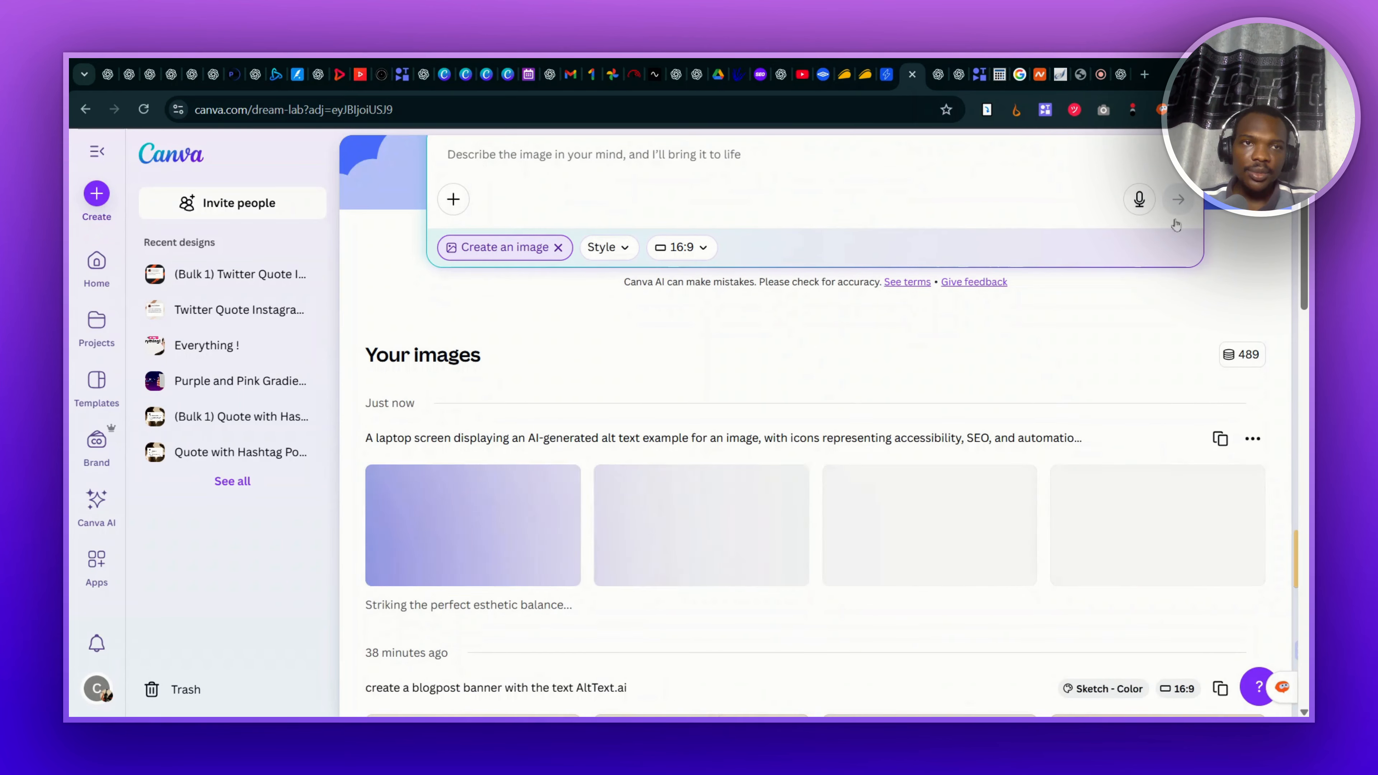
Step: Copy the review text from ChatGPT and start a new WordPress post titled "AltText.ai Review: The Smartest Way to Automate Image Accessibility"
click(1113, 74)
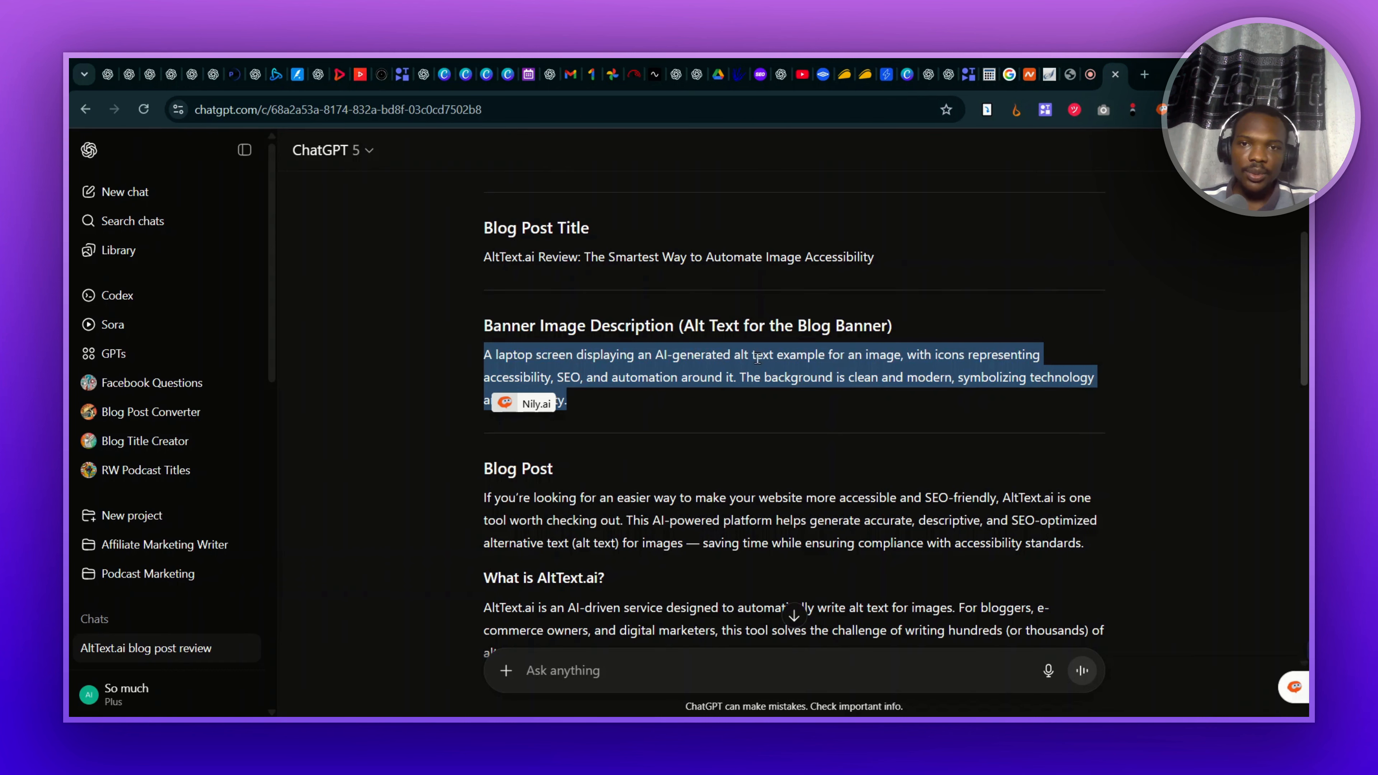
drag(764, 259, 708, 523)
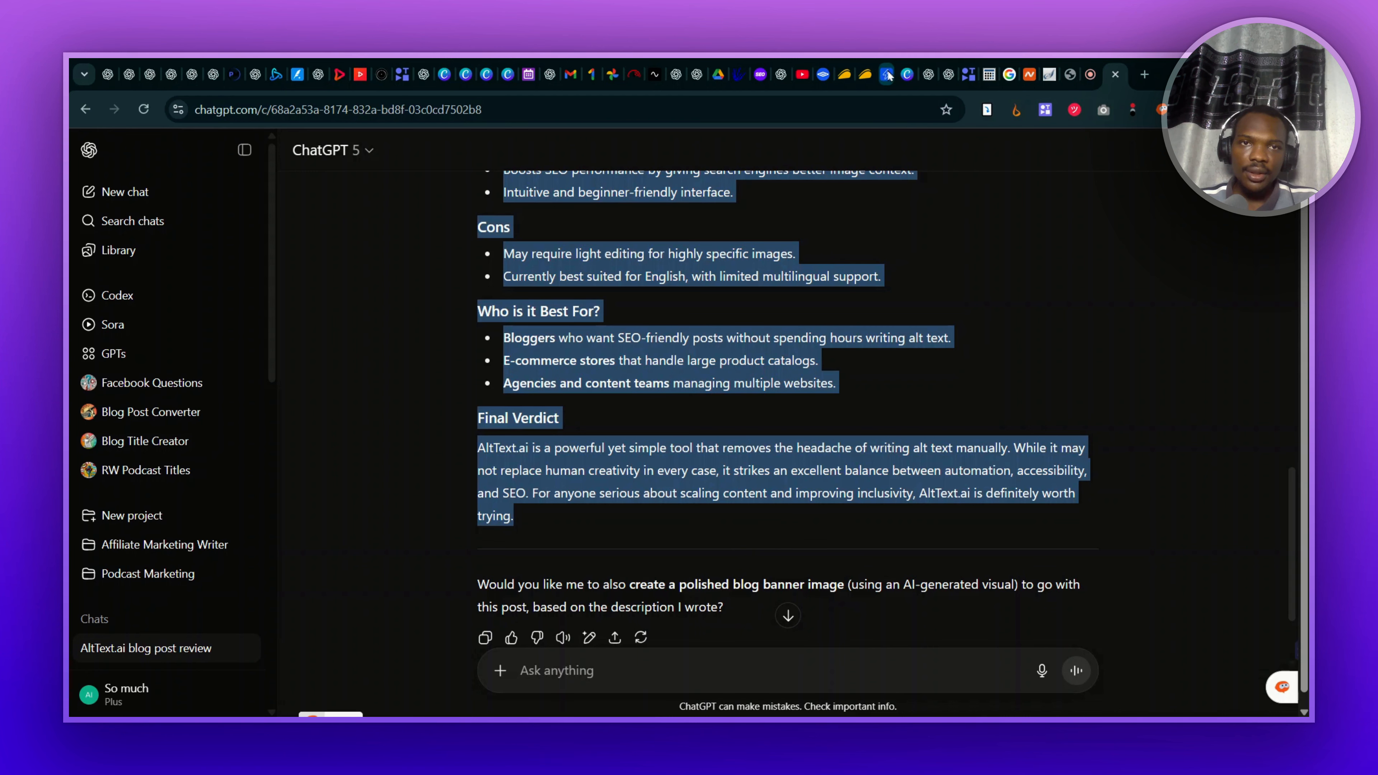
click(1070, 74)
mouse_move(200, 217)
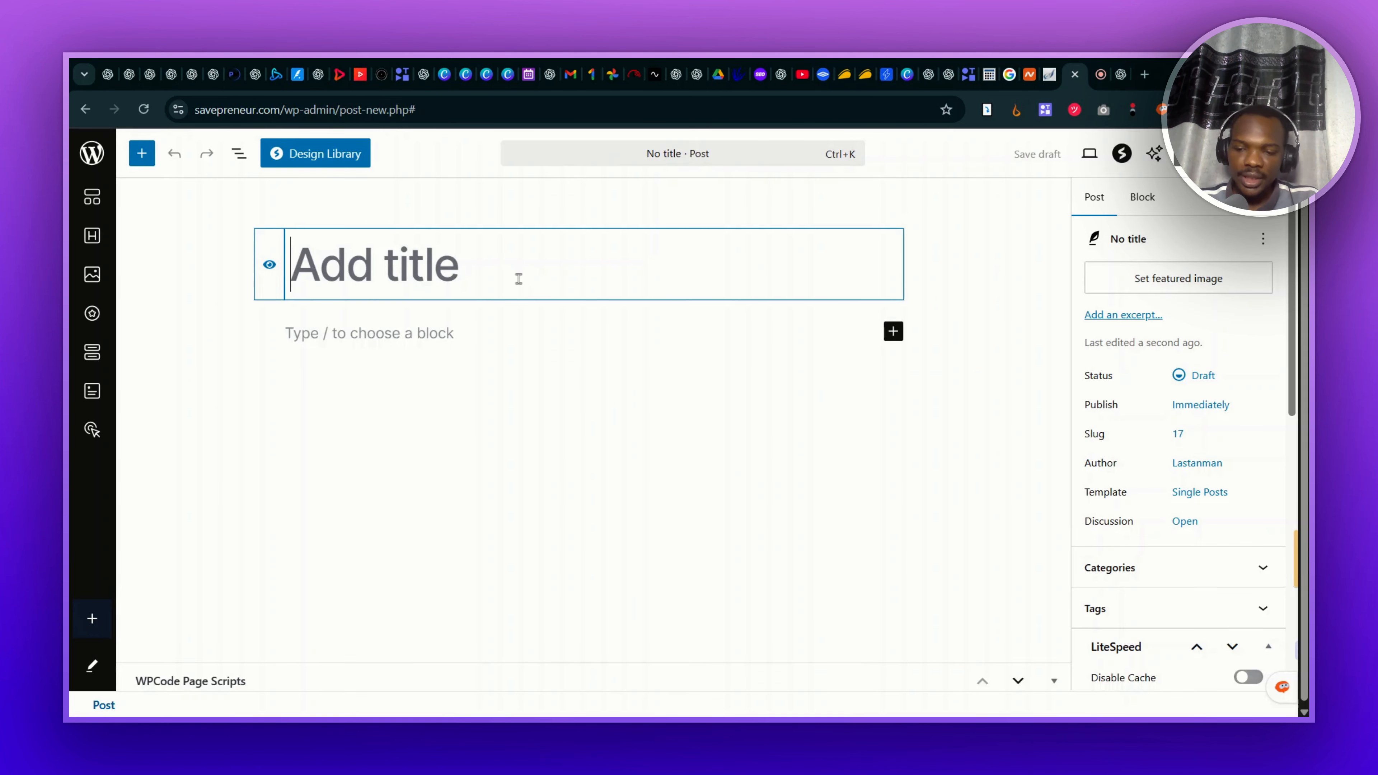
text(AltText.ai Review: The Smartest Way to Automate Image Accessibility)
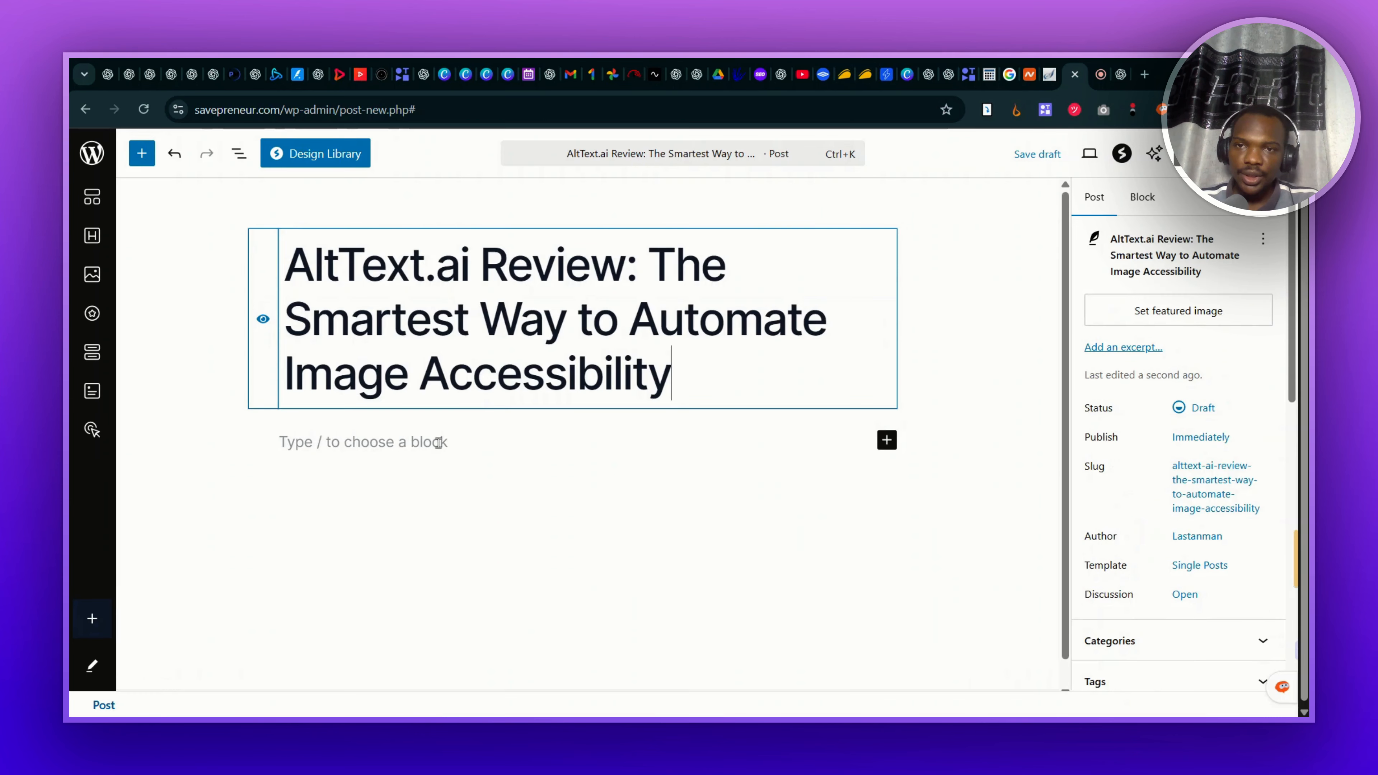
Step: Paste the copied AltText.ai review text as the body of the new post
click(437, 442)
key(ctrl+v)
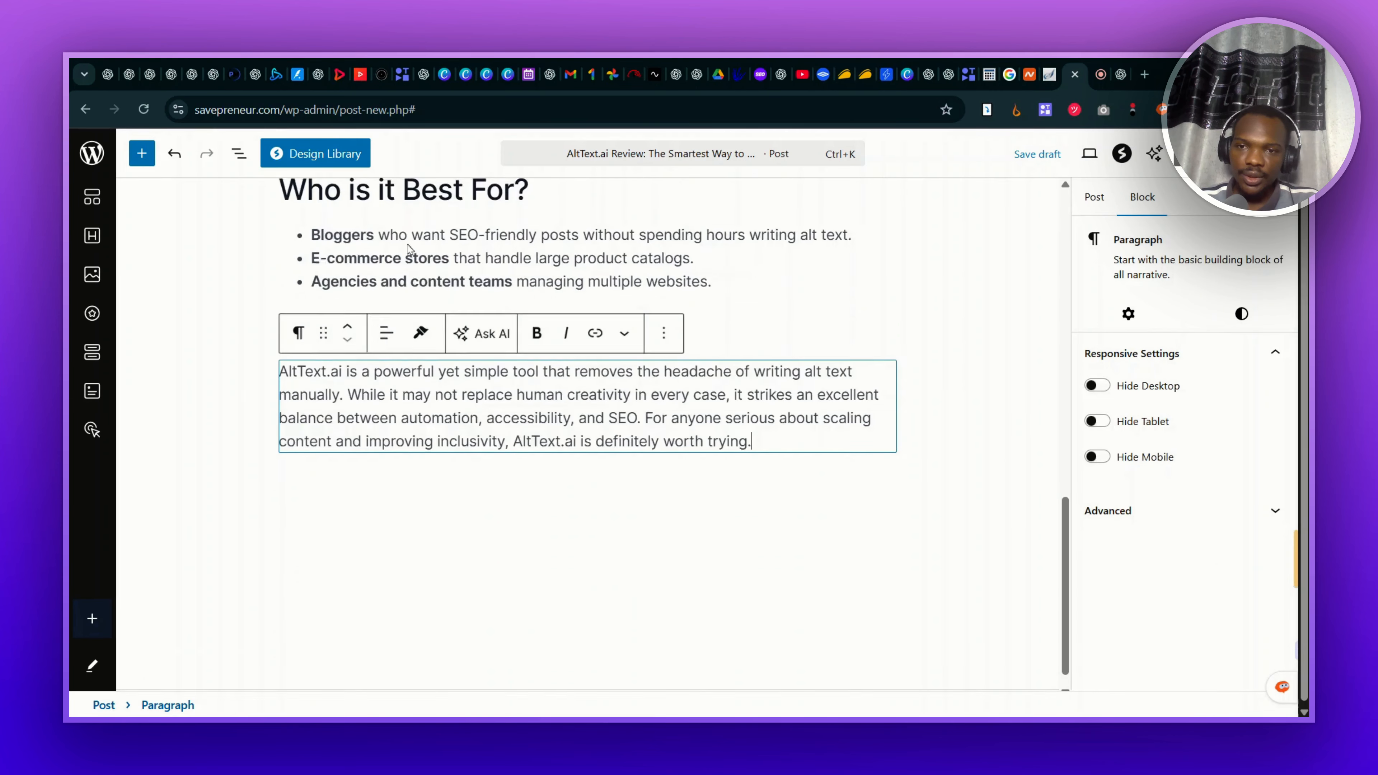
scroll(437, 415, up, 15)
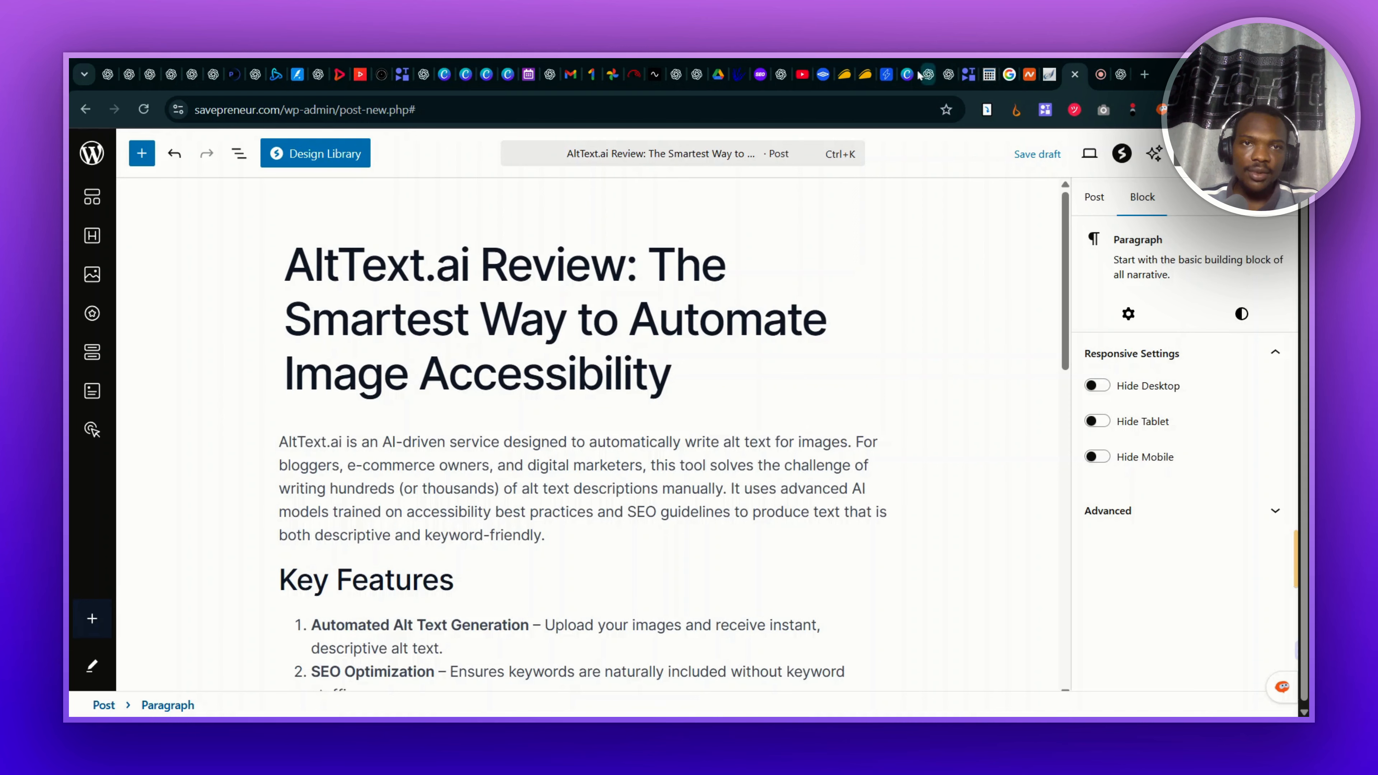
Step: Switch to Canva and preview one of the newly generated laptop banner images
click(907, 74)
click(765, 539)
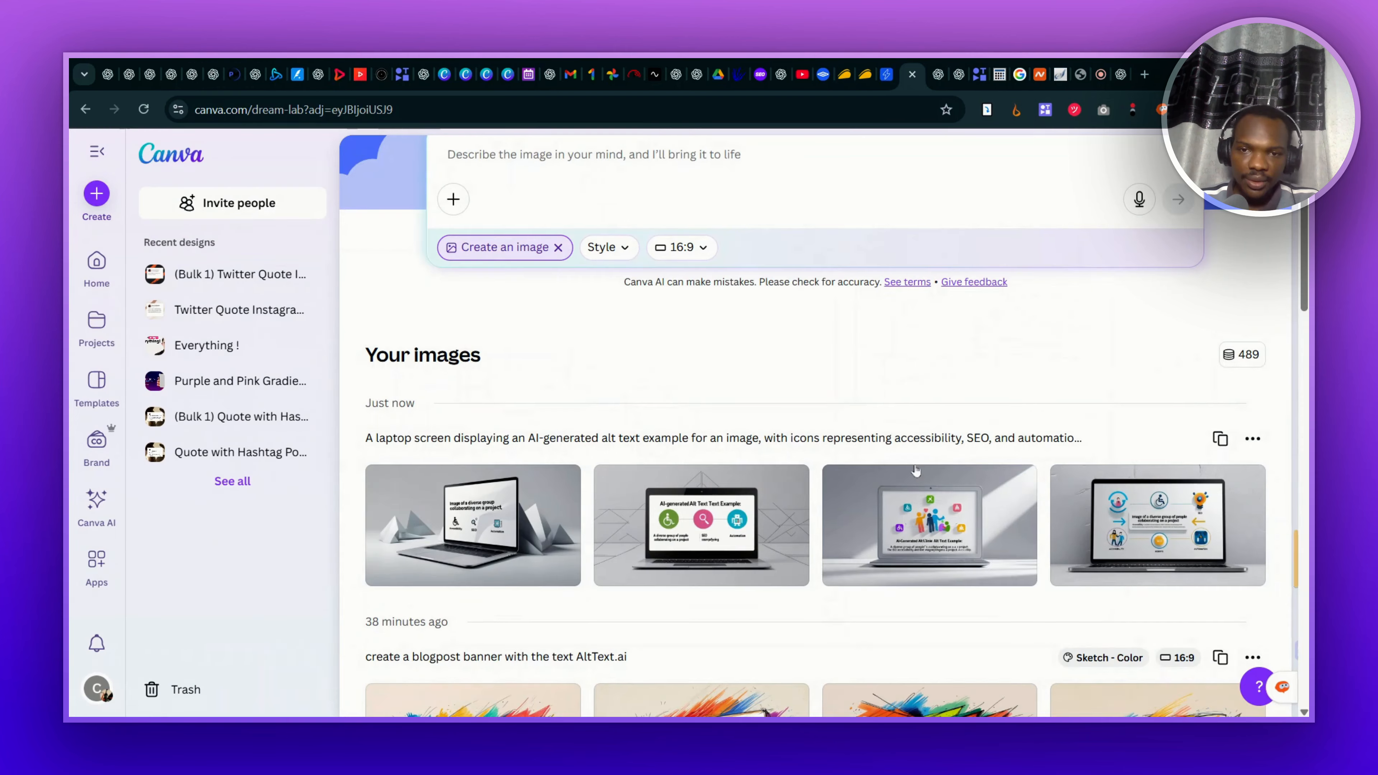
click(1230, 339)
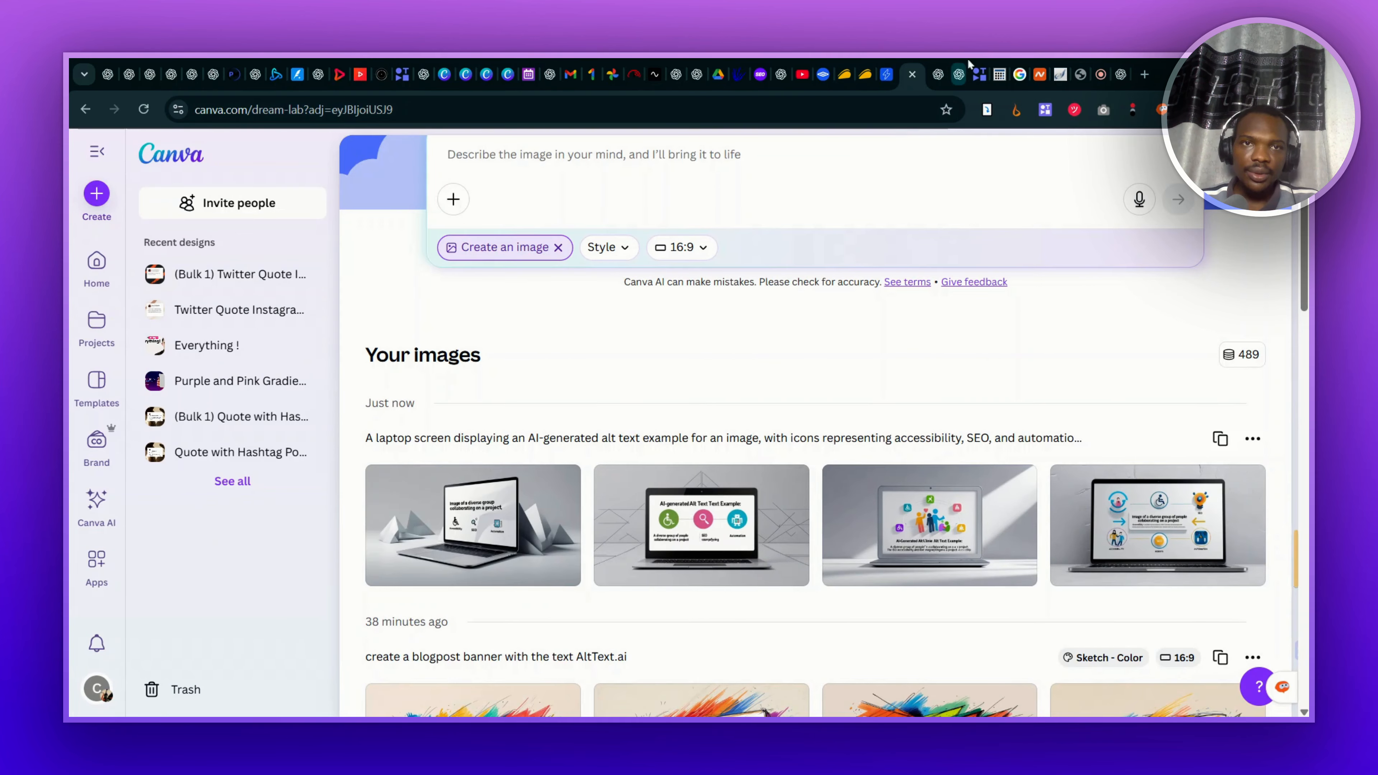
Step: Switch to the AltText.ai product page on AppSumo and view its introductory banner
click(844, 74)
click(875, 74)
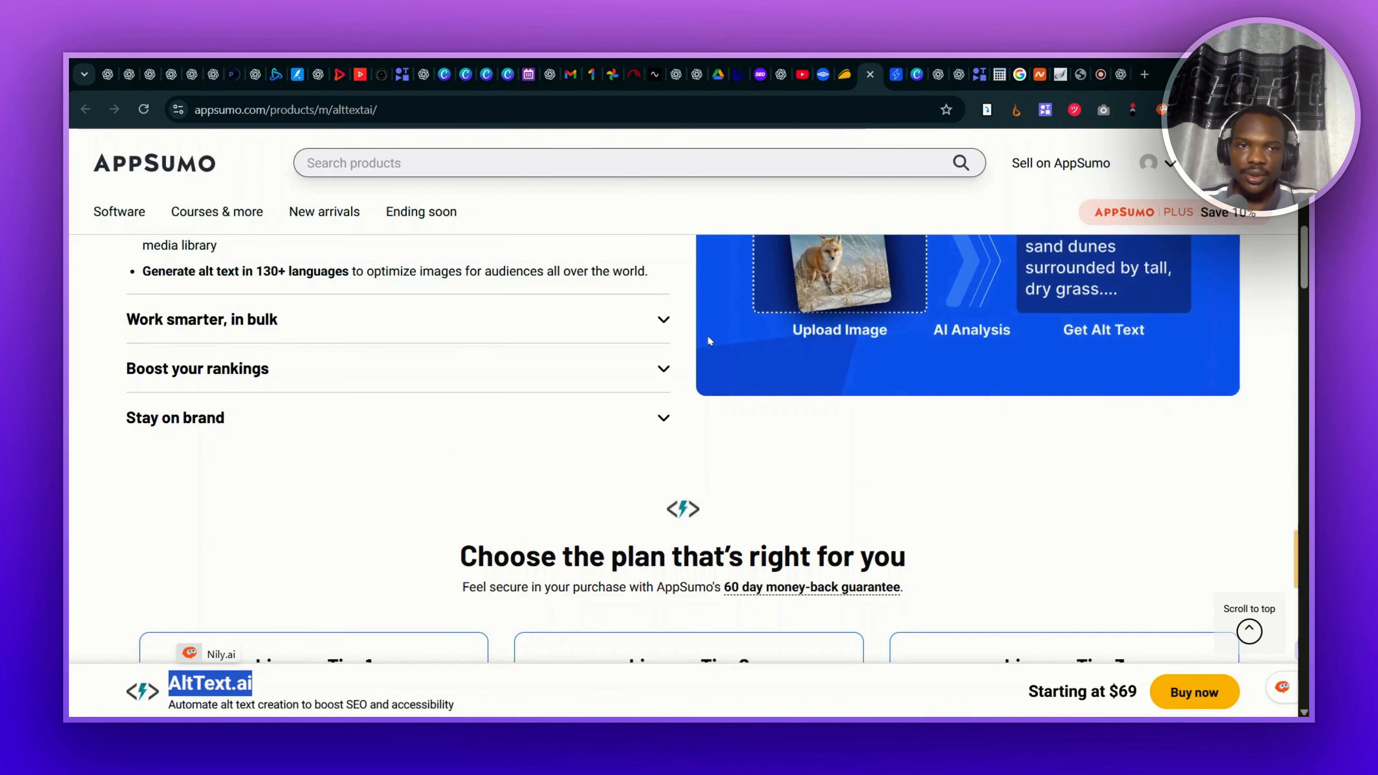
scroll(710, 341, up, 10)
scroll(710, 341, down, 2)
scroll(709, 341, down, 1)
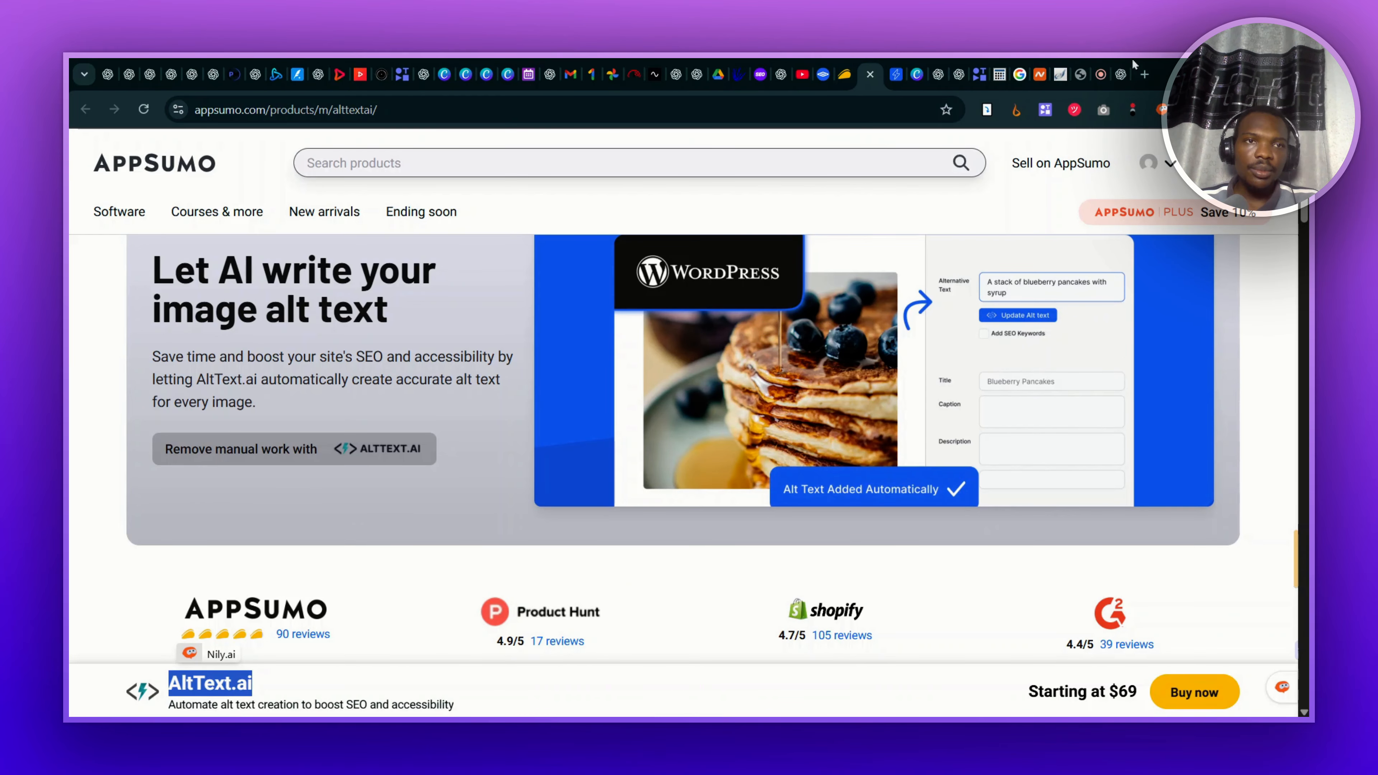
Step: Return to the WordPress review post and upload Lengthy.webp in the featured image chooser
click(1080, 74)
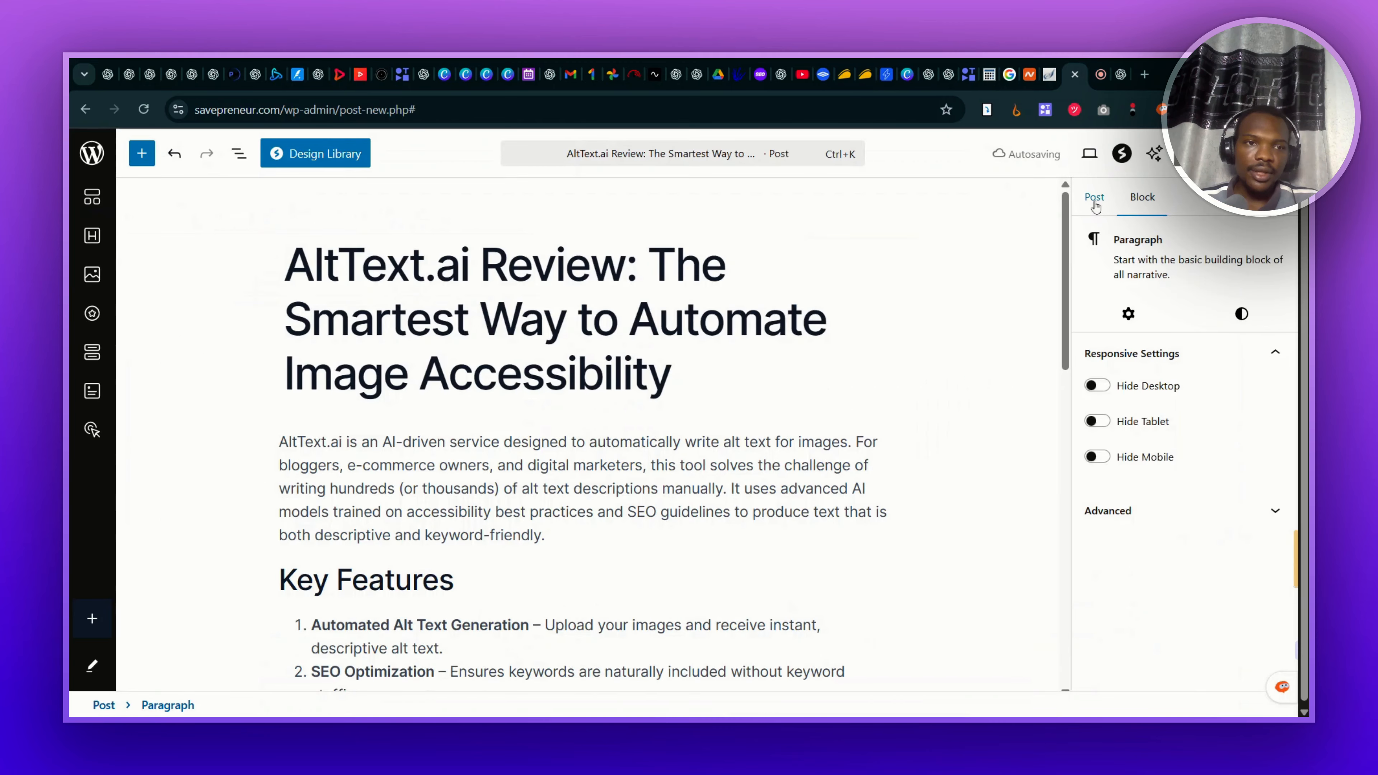
click(1095, 201)
click(1172, 393)
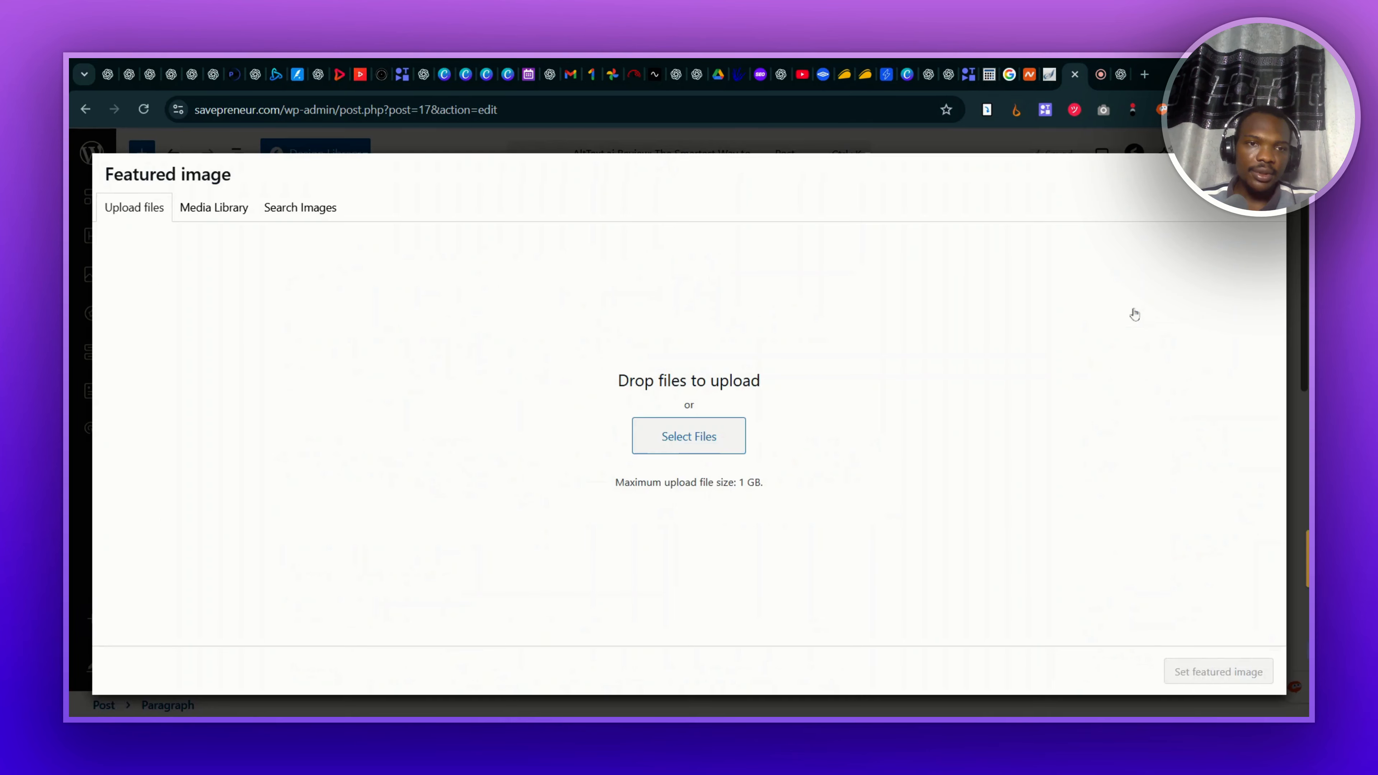
click(685, 436)
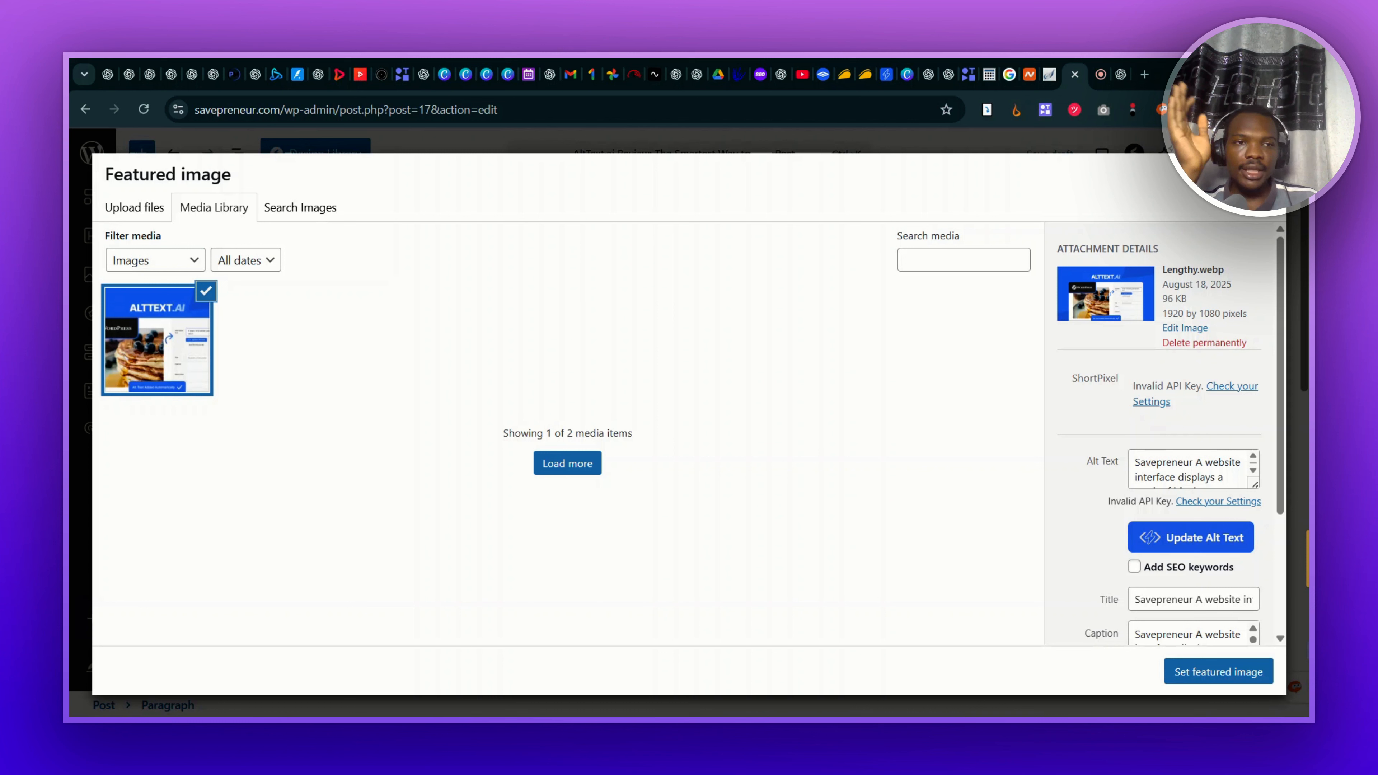
Step: Examine the generated alt text, title, caption and description in the uploaded image's attachment details
scroll(1161, 465, down, 2)
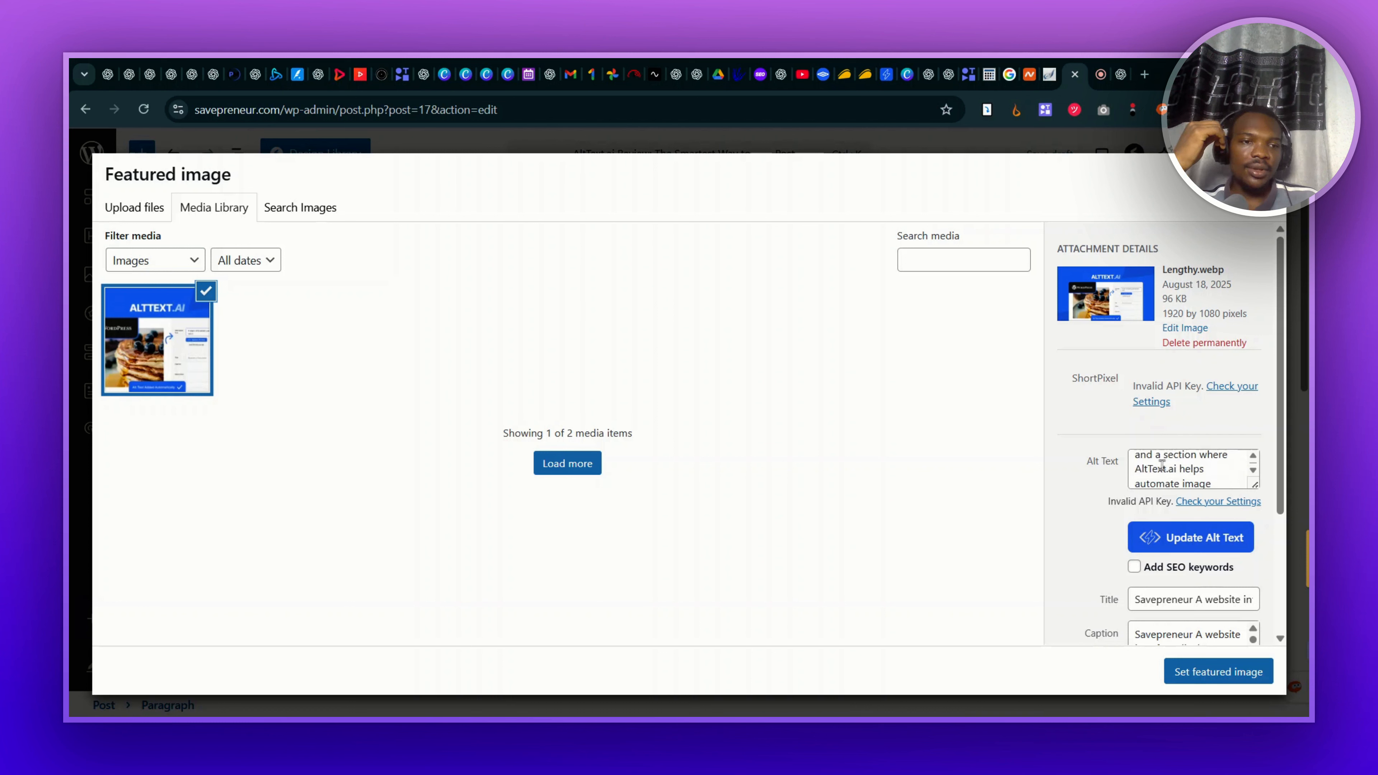
scroll(1160, 465, down, 3)
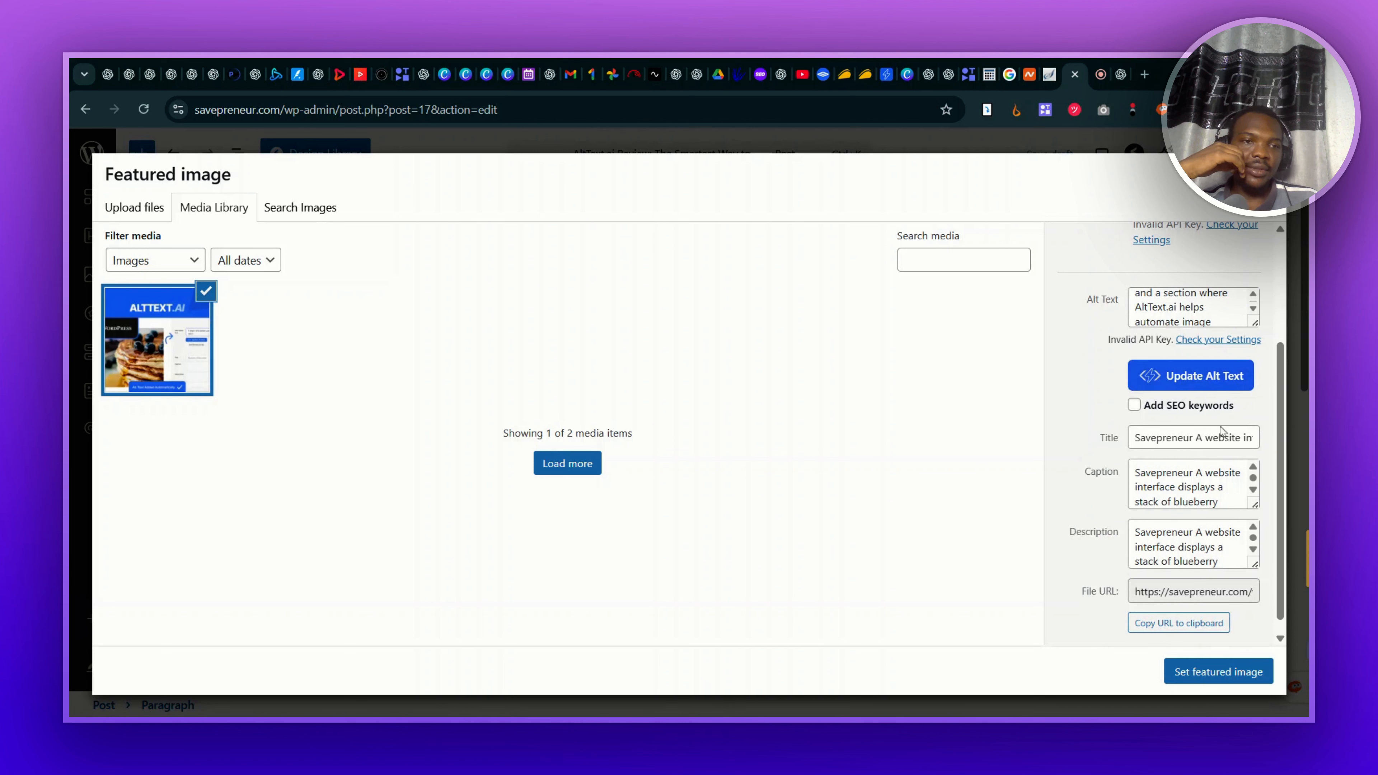
scroll(1151, 465, down, 5)
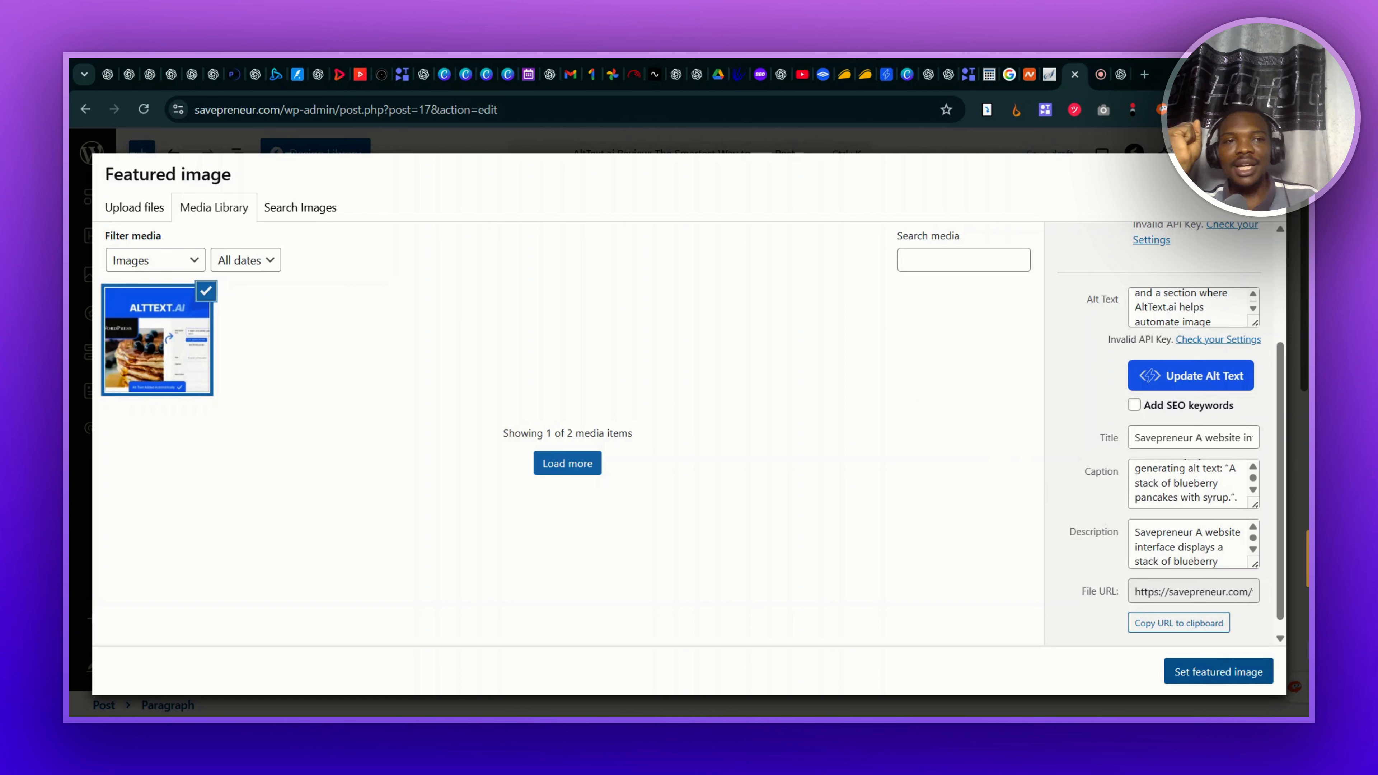
scroll(1193, 575, up, 2)
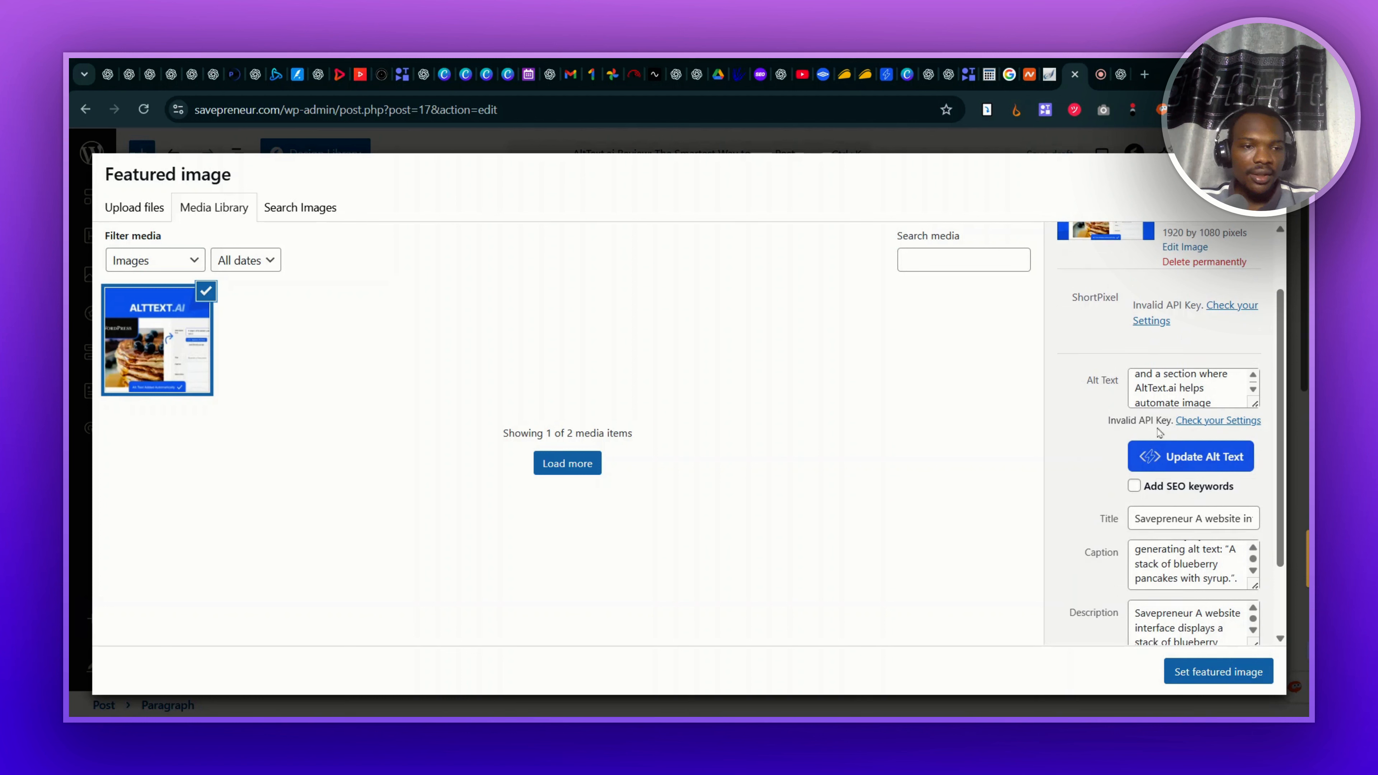
scroll(1186, 537, down, 3)
click(1205, 421)
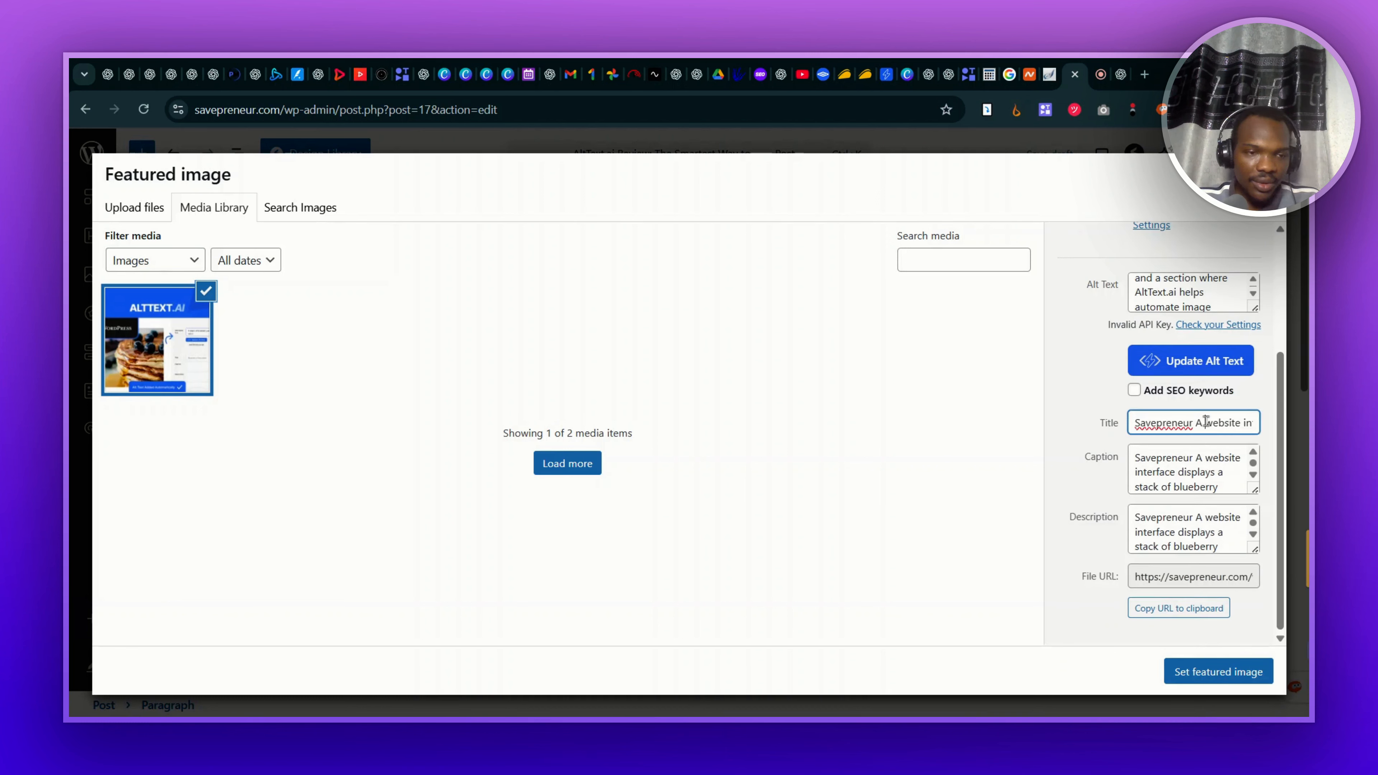
key(End)
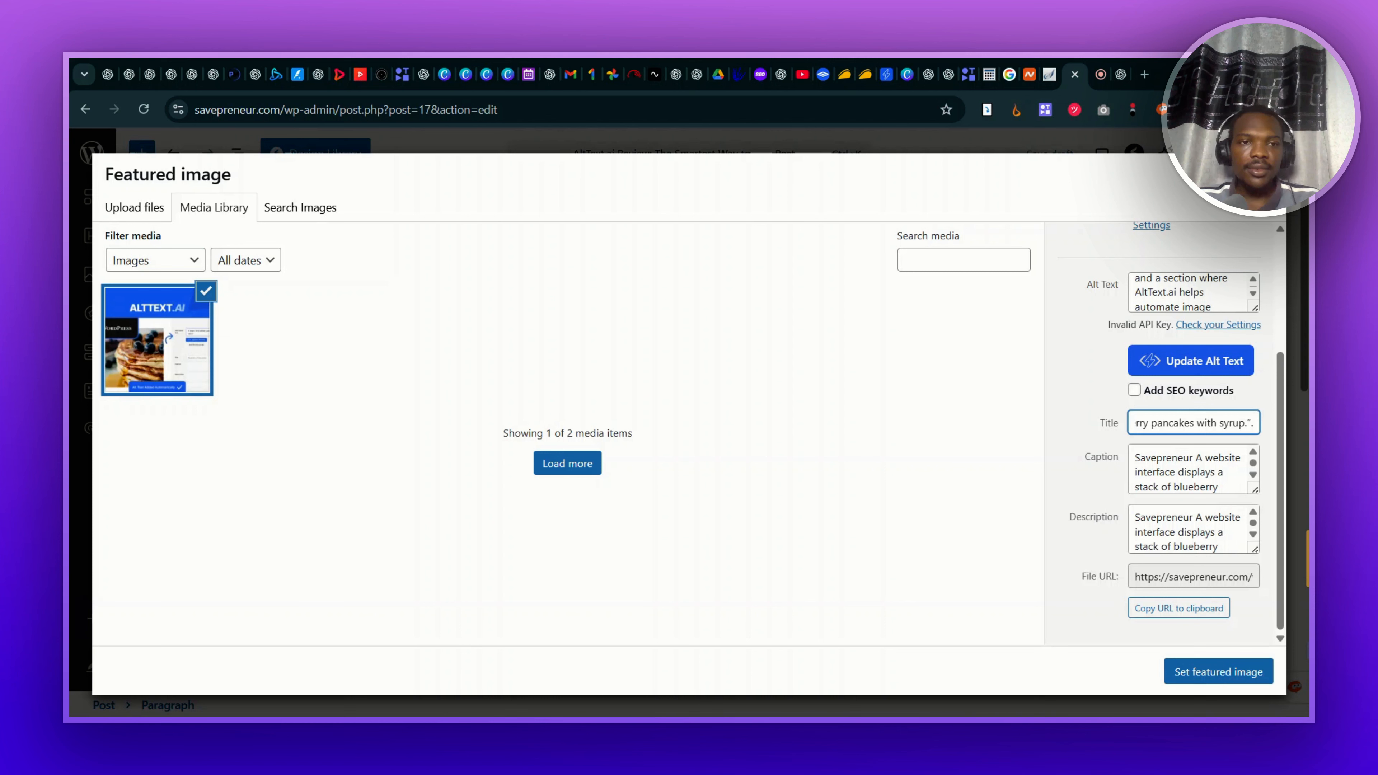
scroll(1111, 505, up, 2)
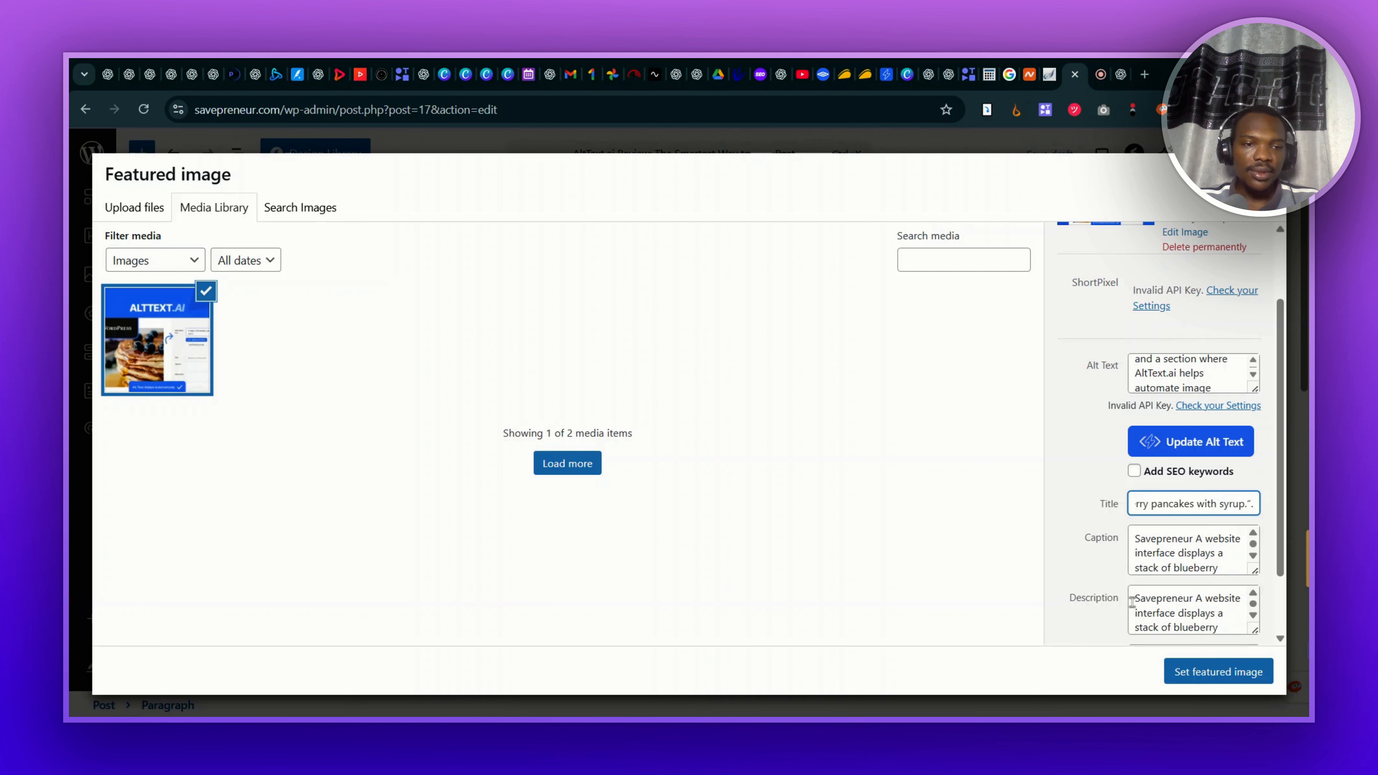
scroll(1132, 601, down, 2)
scroll(1144, 524, down, 2)
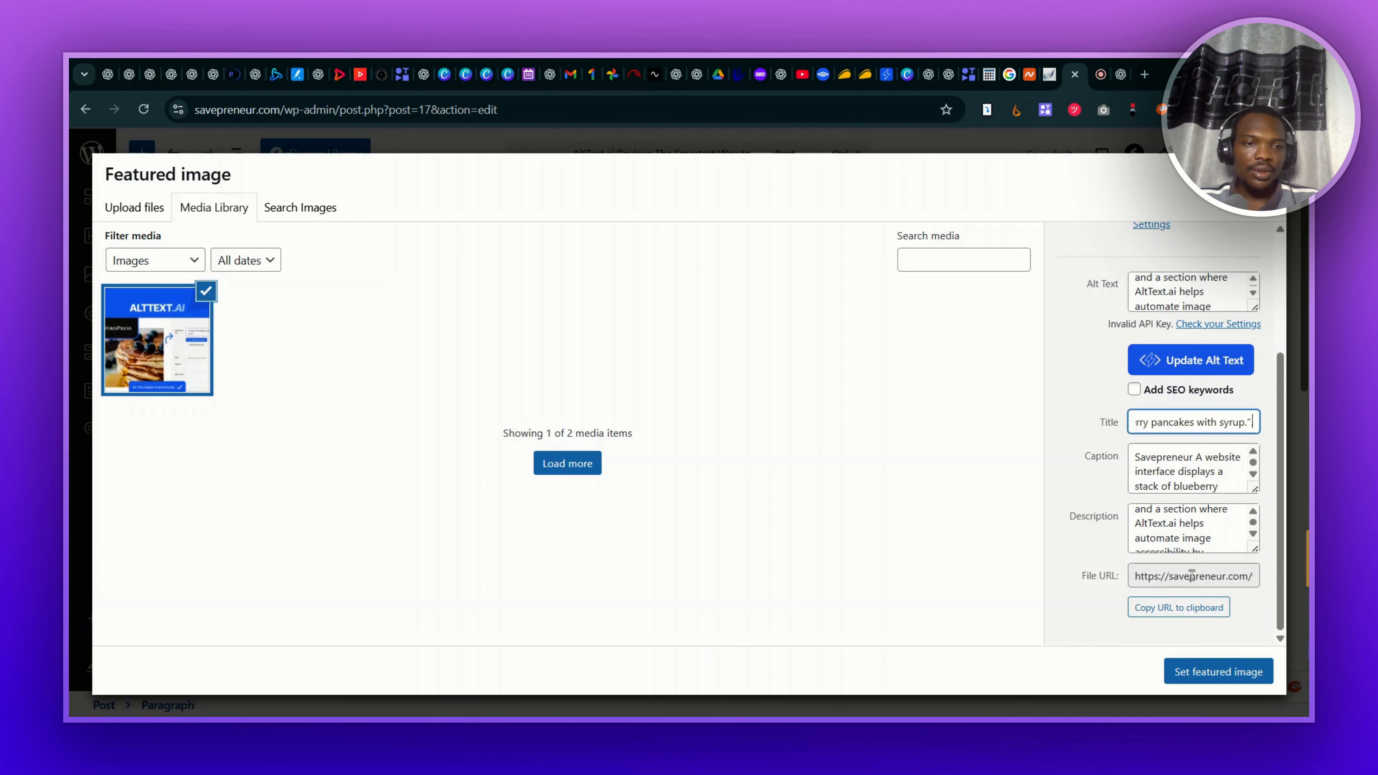
scroll(1196, 530, up, 3)
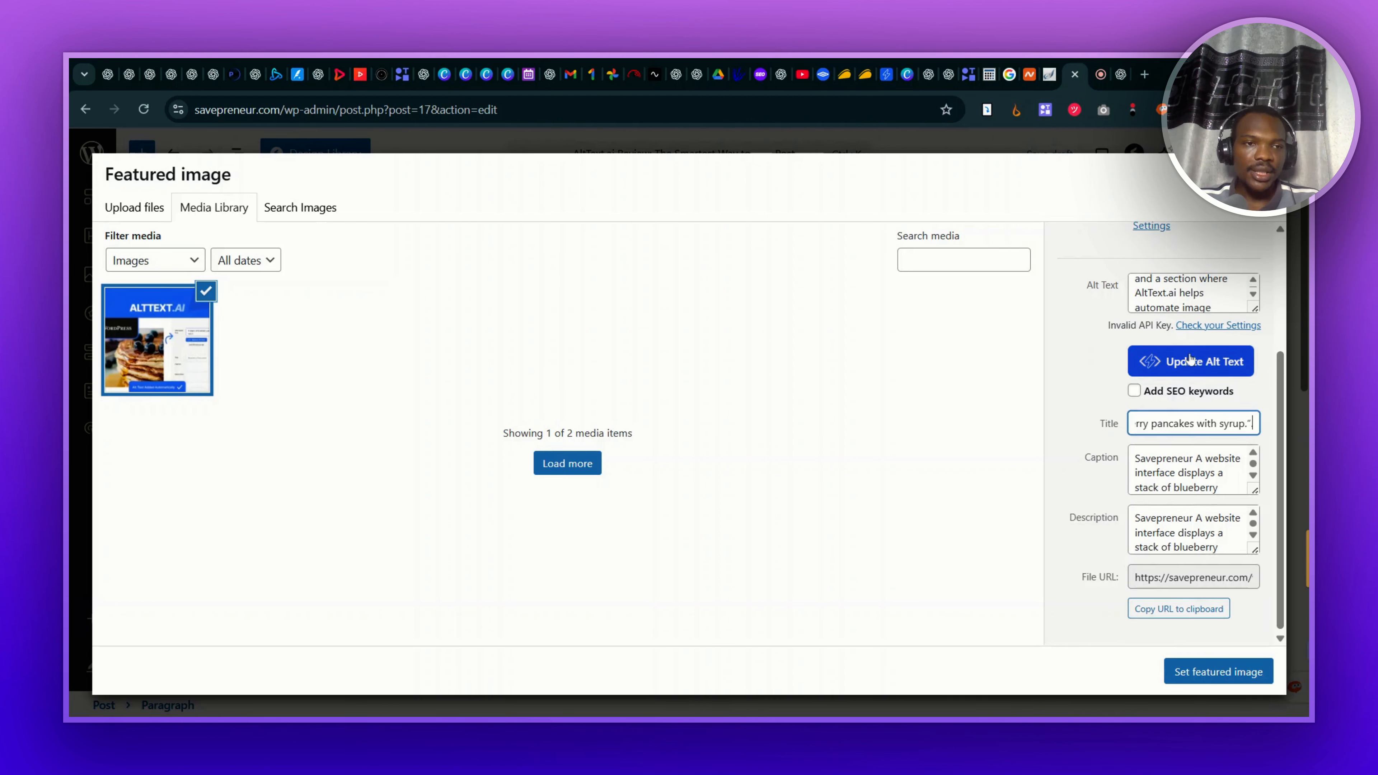
scroll(1188, 358, up, 3)
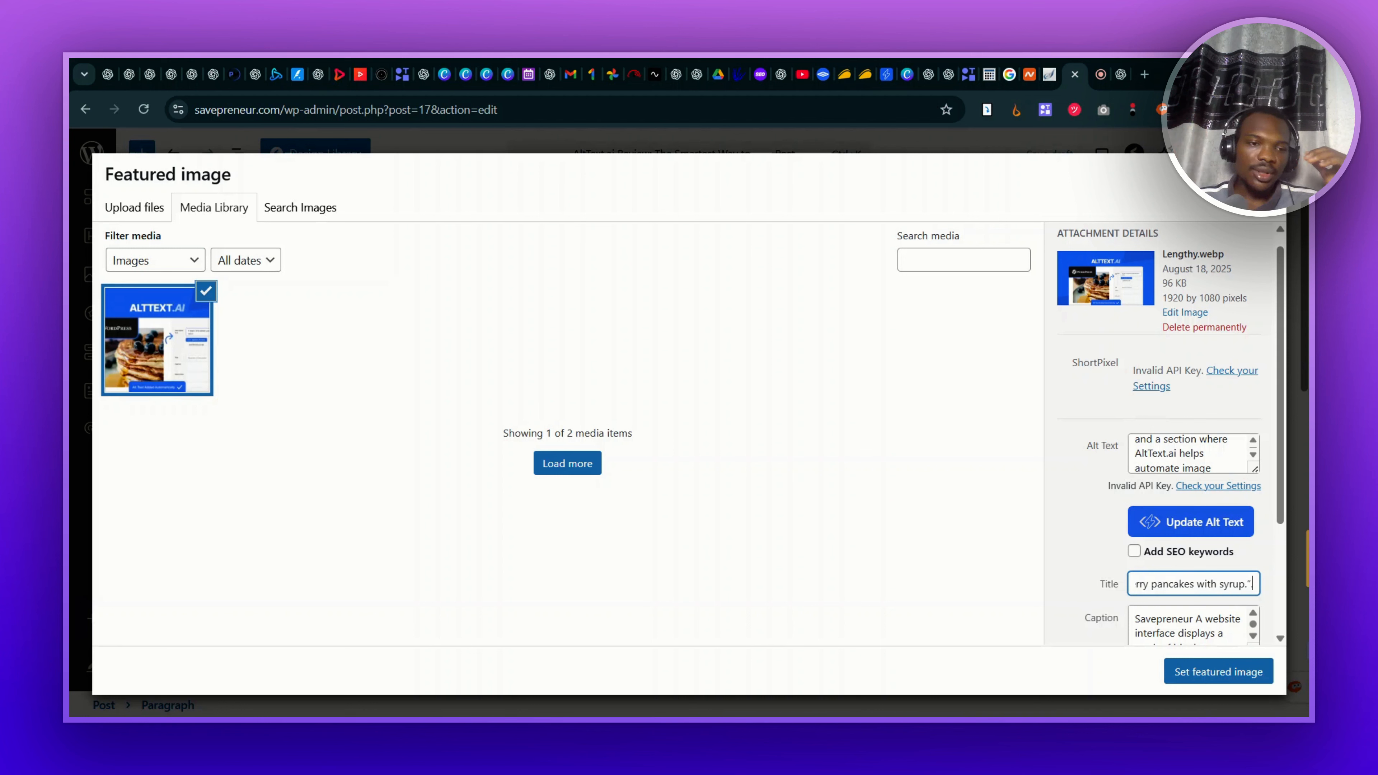
scroll(1156, 430, down, 2)
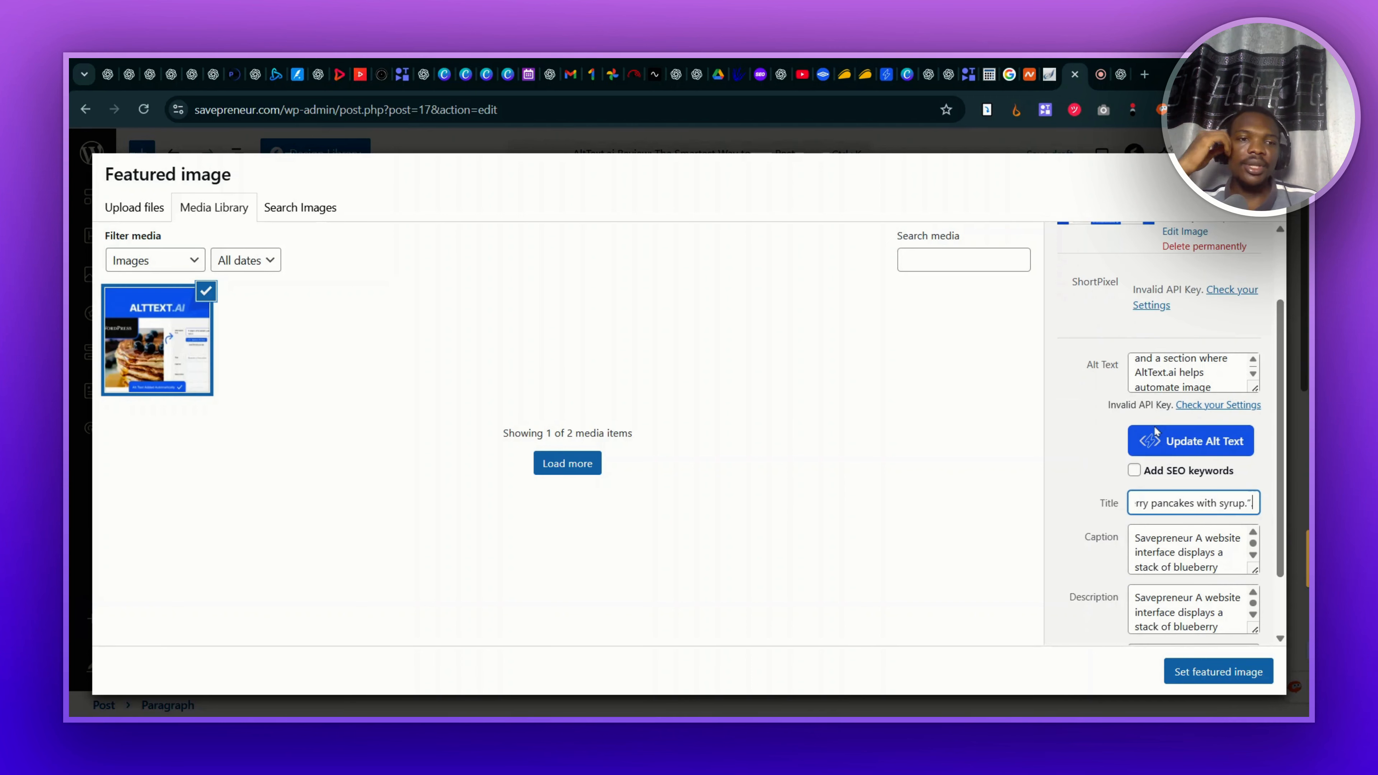
scroll(1155, 430, down, 2)
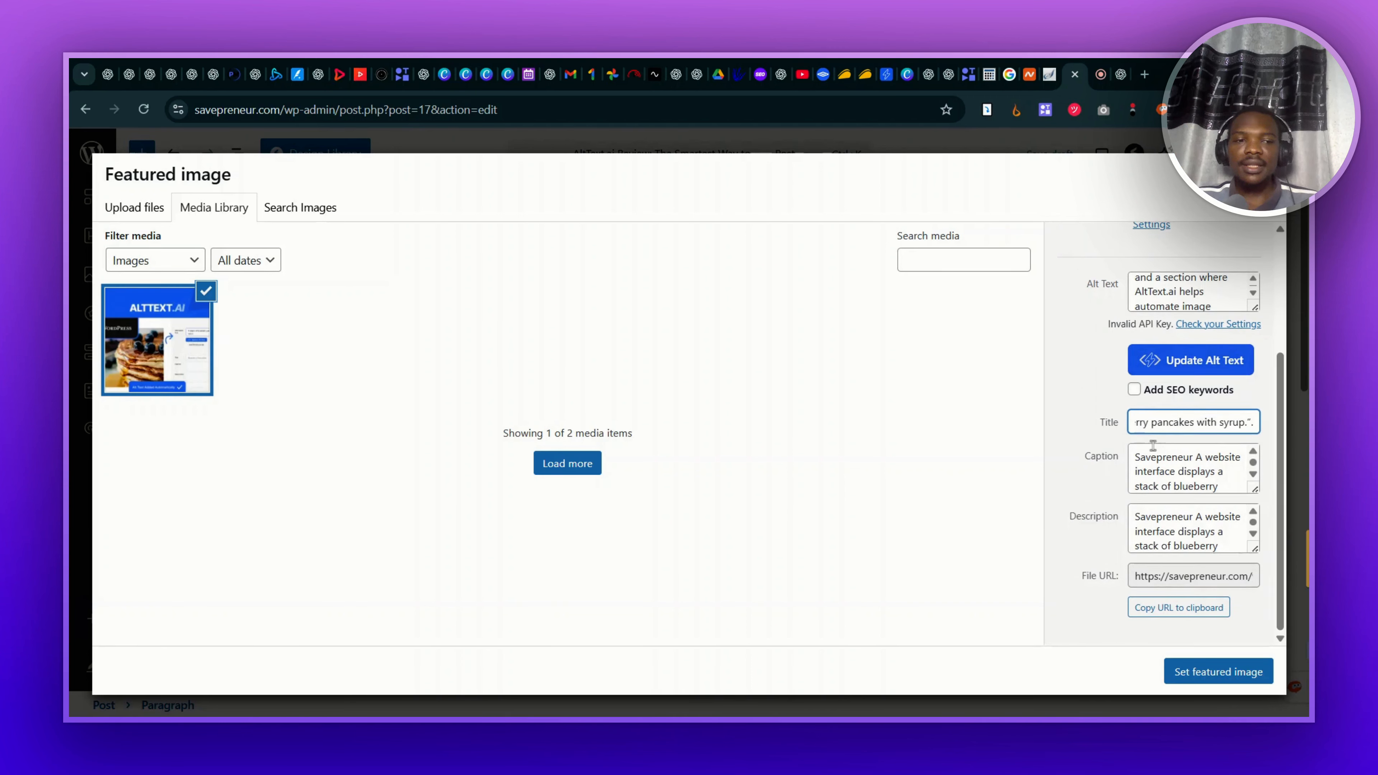
Step: Regenerate the selected image's alt text with AltText.ai and review its caption and description
click(1204, 369)
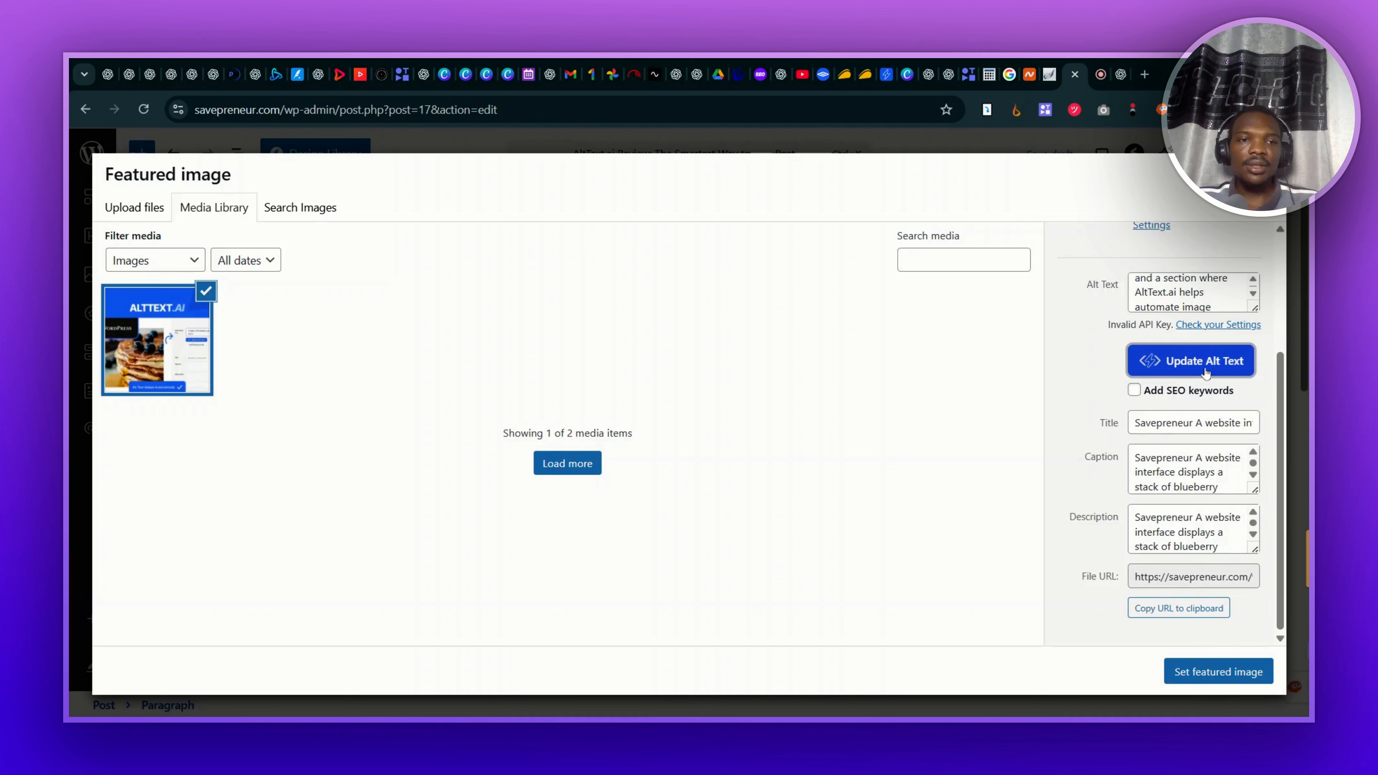
scroll(1204, 372, up, 3)
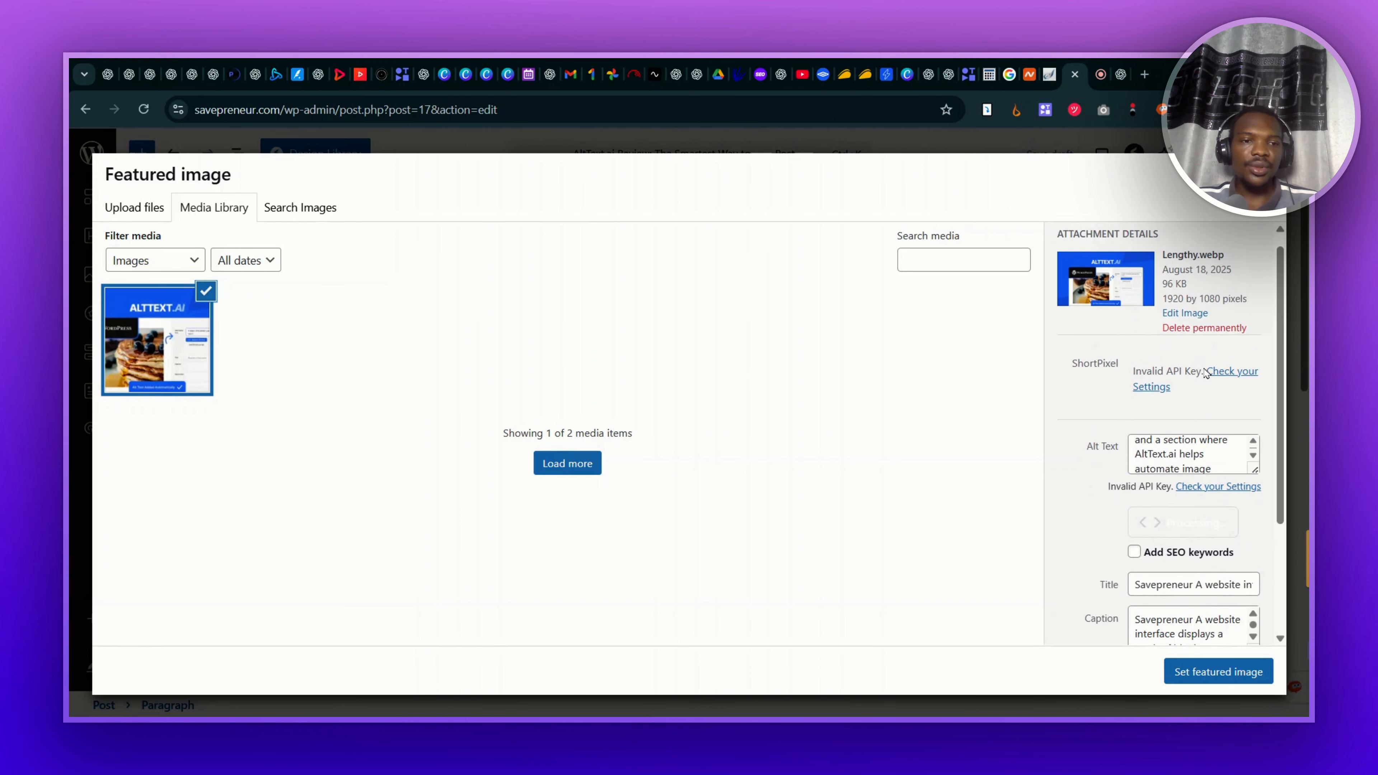
scroll(1194, 423, down, 3)
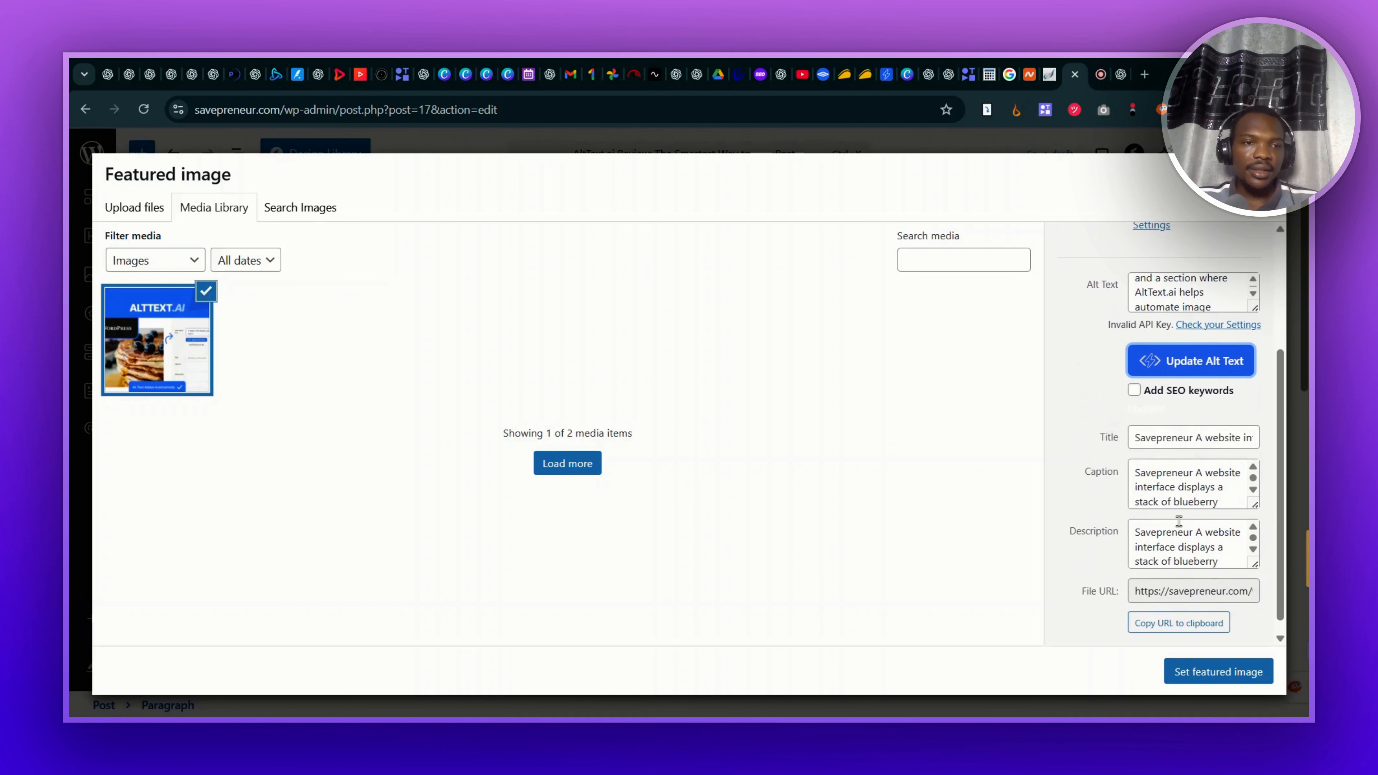
scroll(1183, 482, down, 2)
scroll(1183, 482, down, 1)
scroll(1188, 529, down, 3)
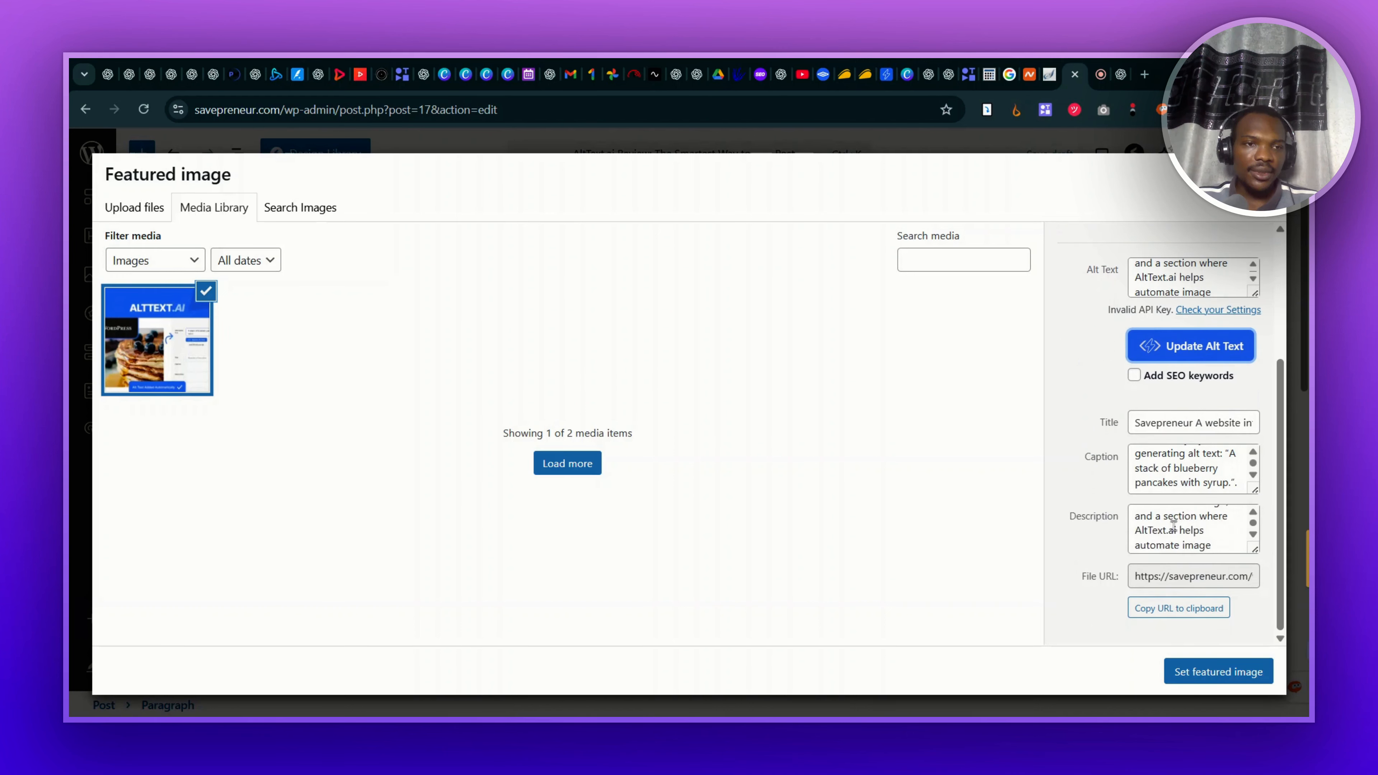
Step: Enable SEO keywords for the image, enter "Appsumo" as the keyword and update the alt text
click(1133, 376)
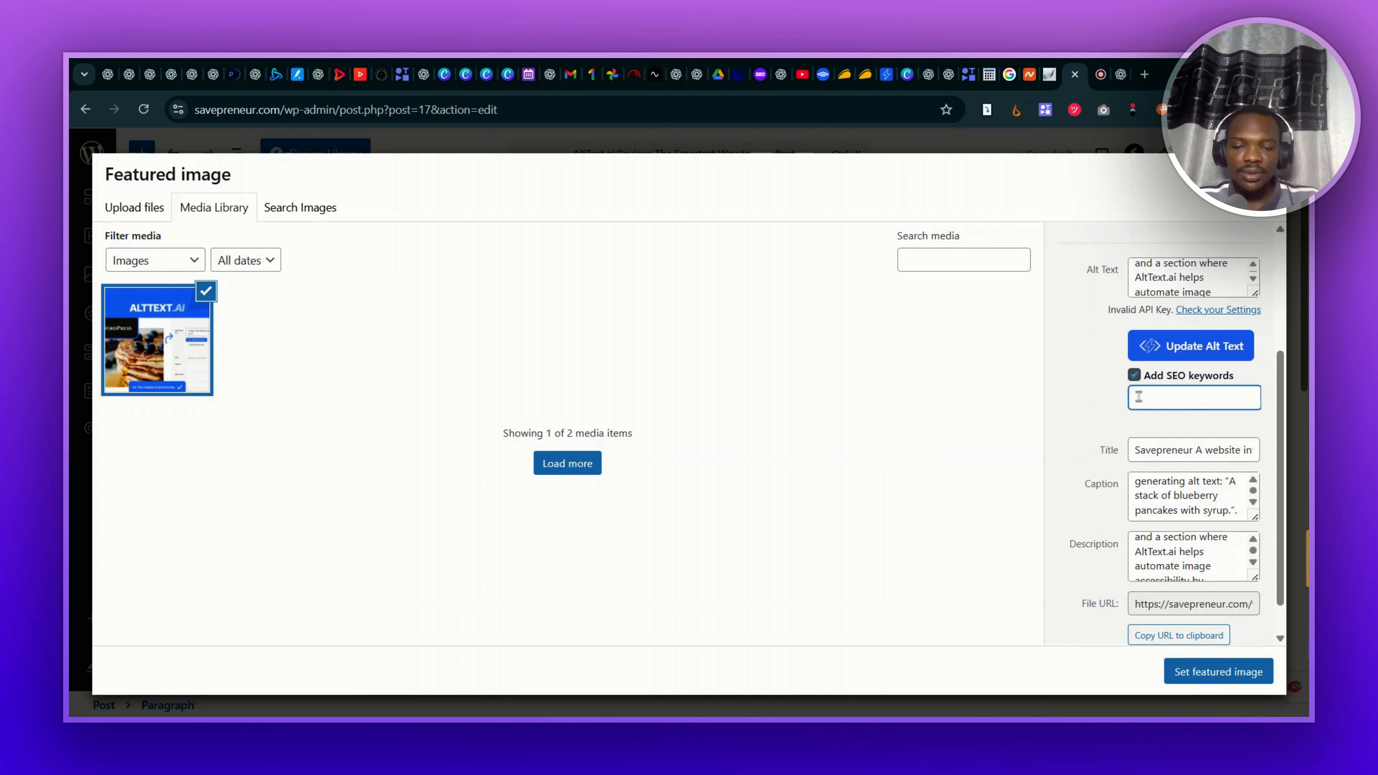
text(AL)
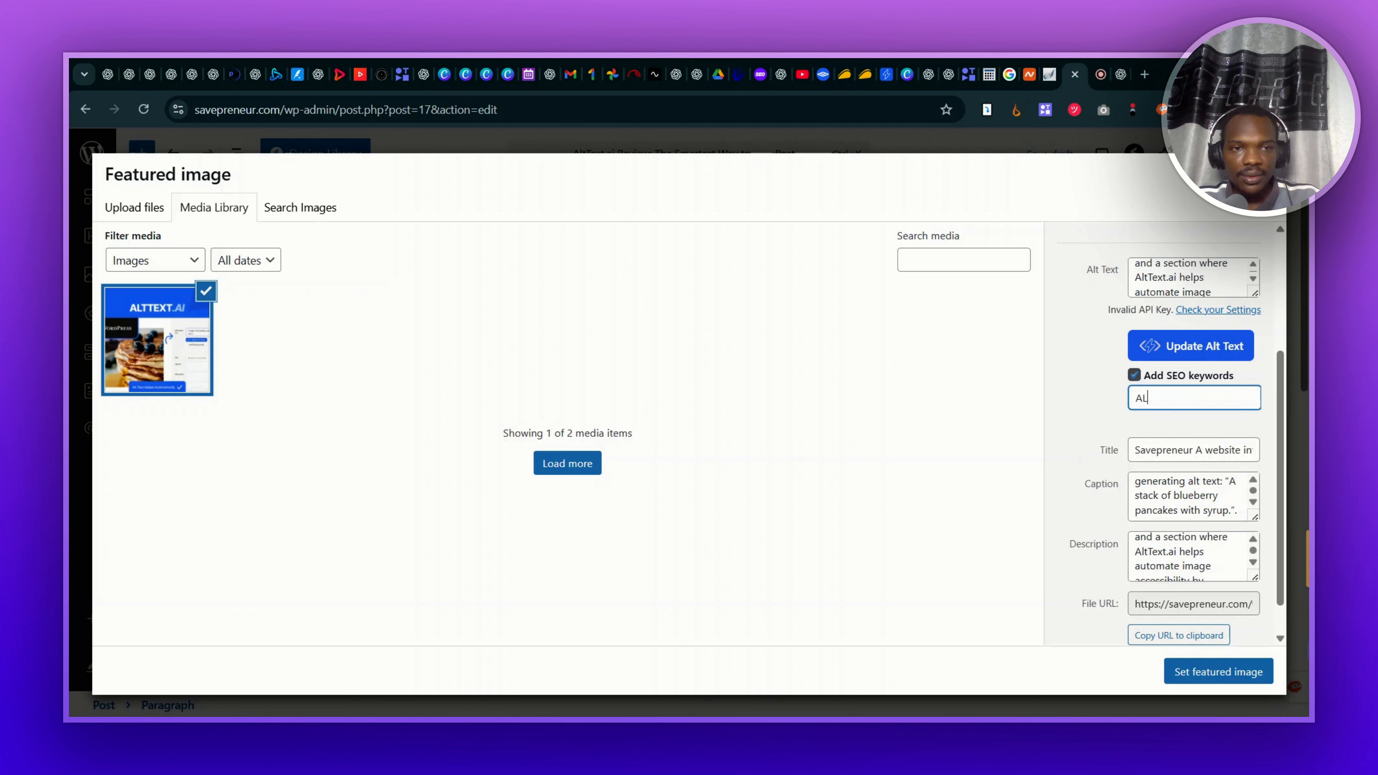
scroll(1177, 407, down, 1)
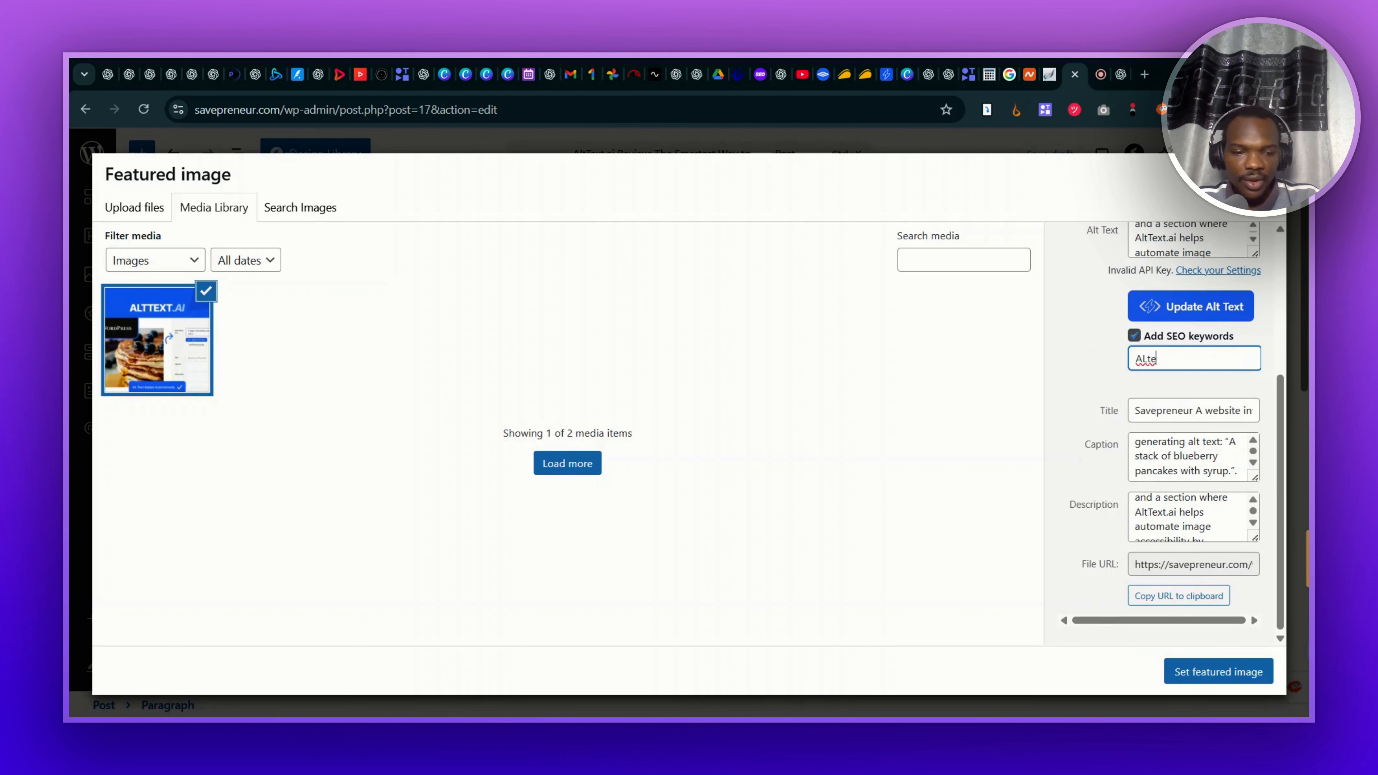
text(pps)
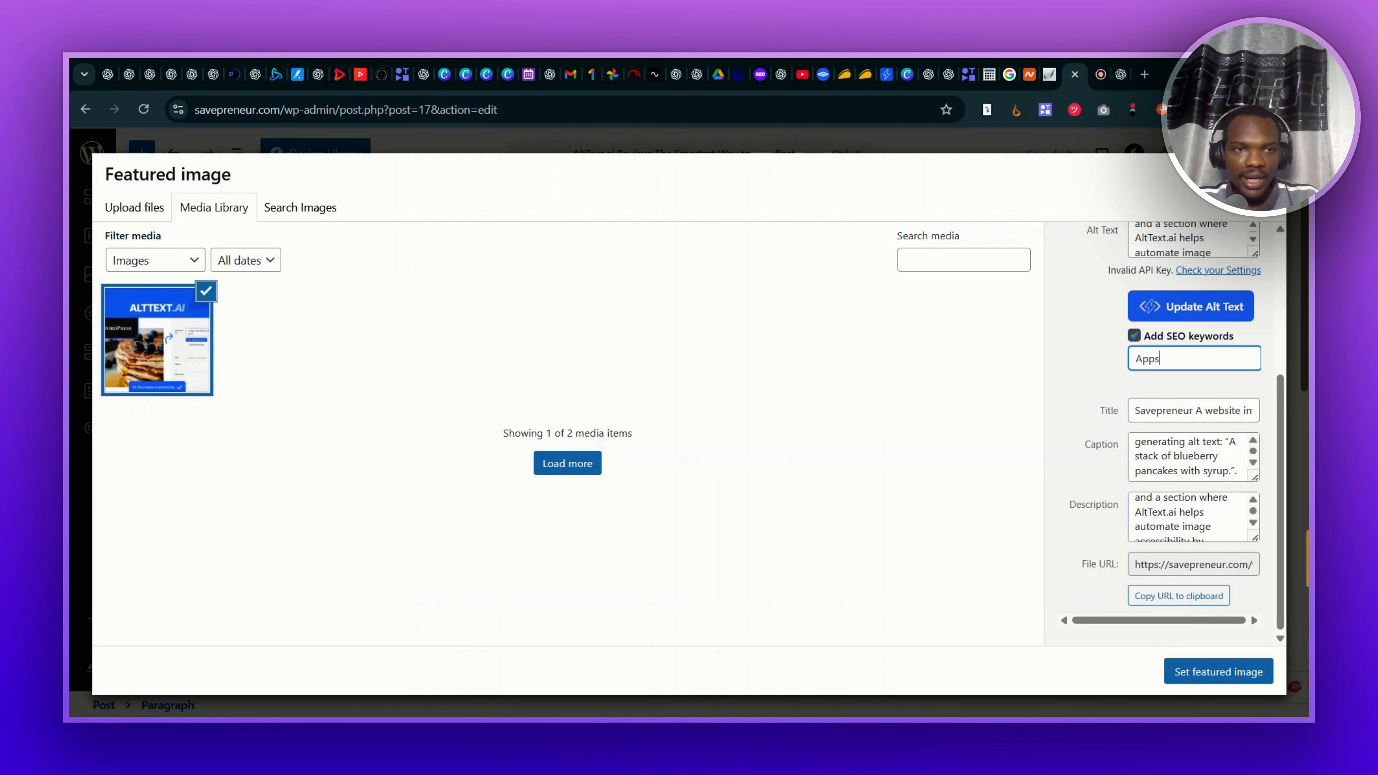
text(umo)
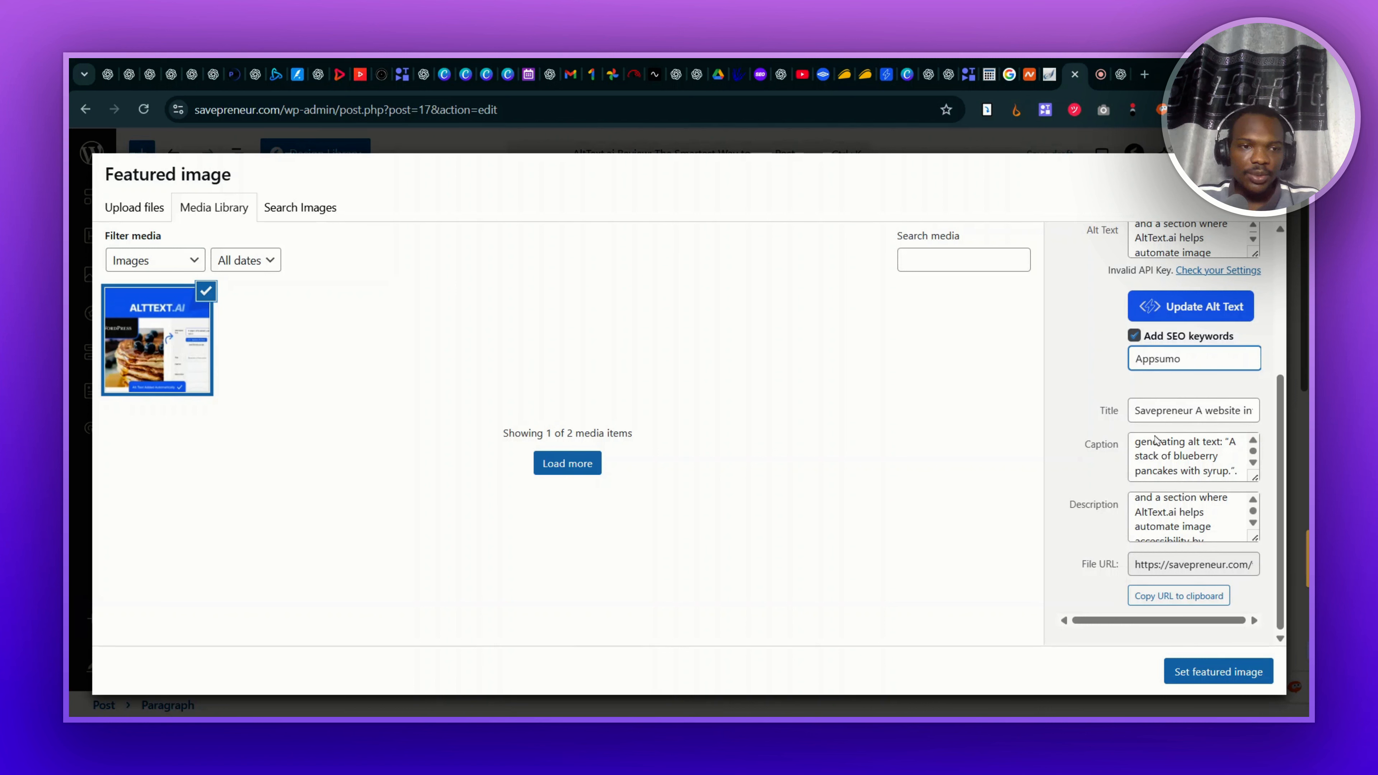
scroll(1172, 523, down, 1)
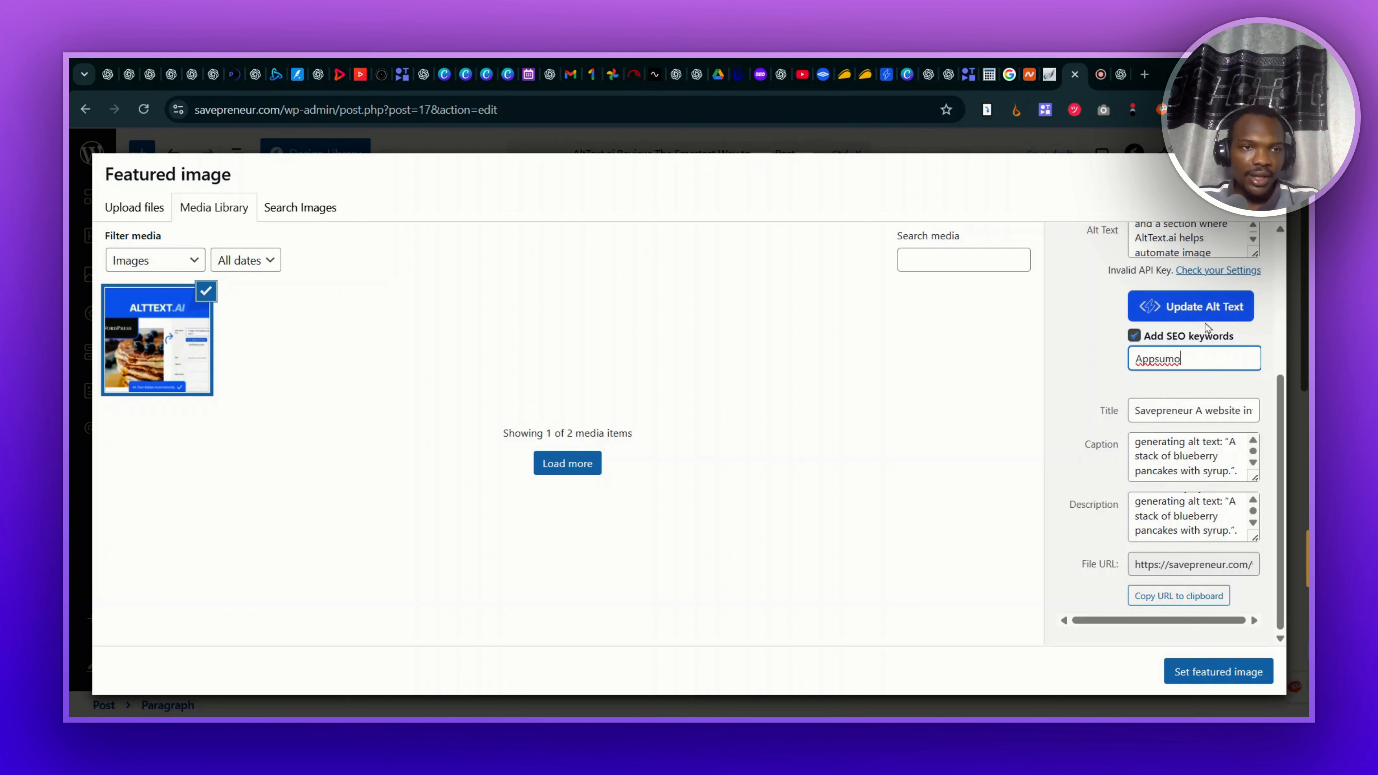
click(1193, 313)
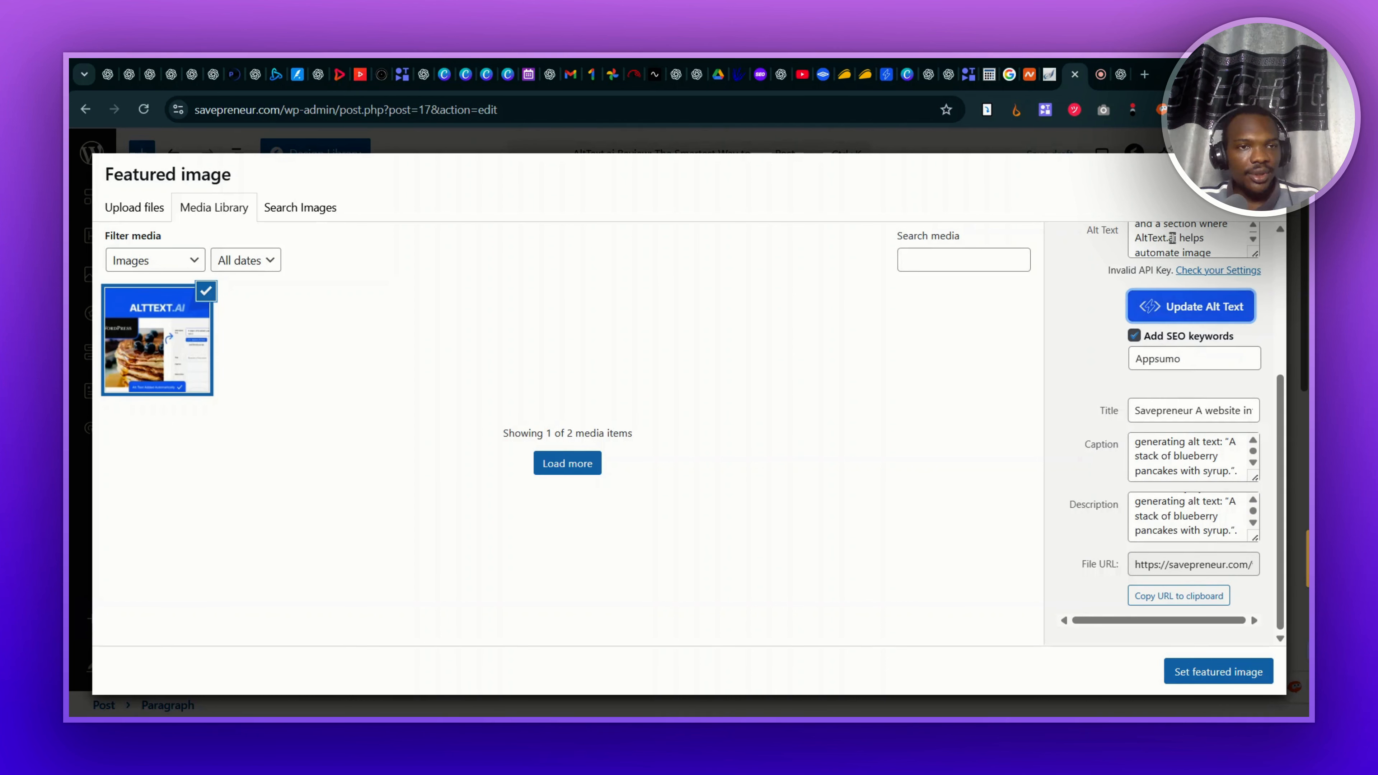
Step: Read through the image's alt text and description to check for the SEO keyword
scroll(1172, 238, up, 2)
scroll(1172, 238, up, 3)
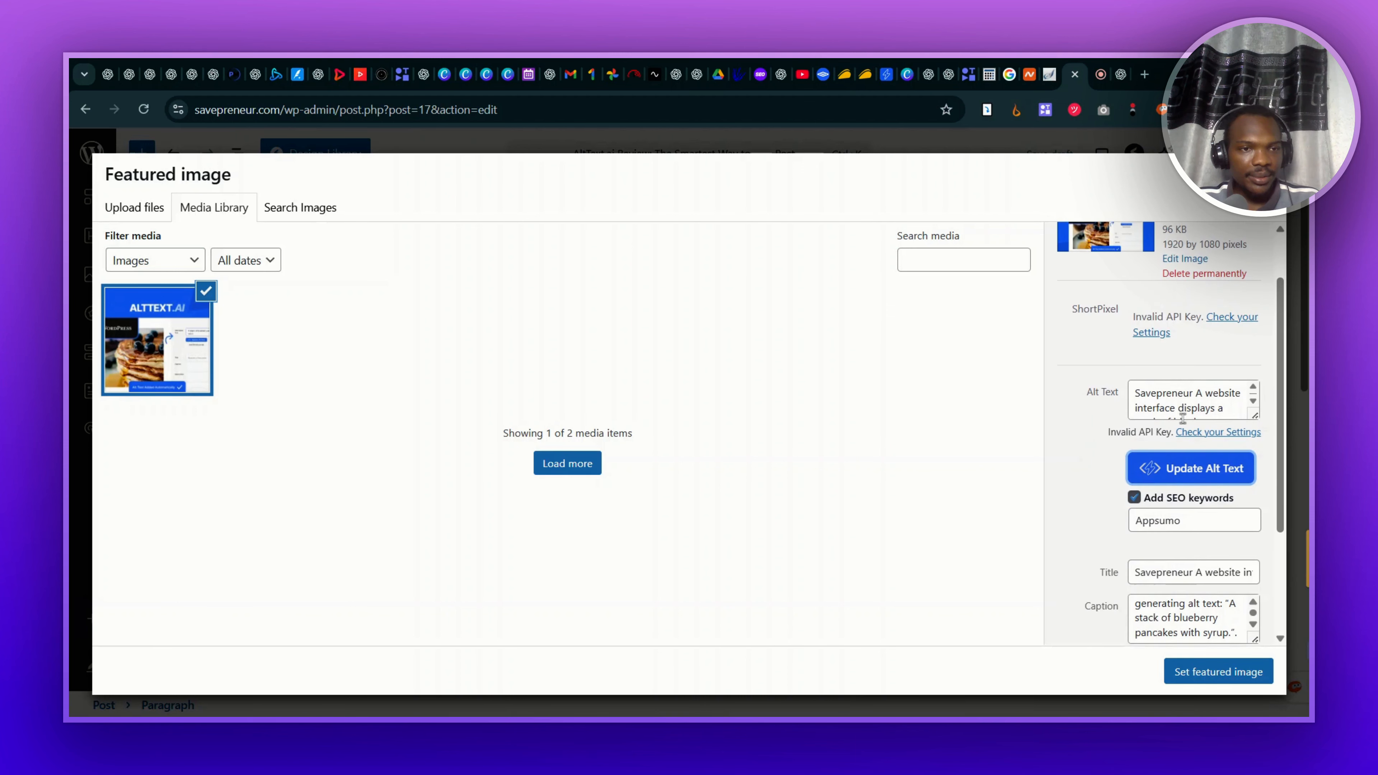
scroll(1181, 318, down, 2)
scroll(1182, 318, up, 1)
key(Down)
key(Down)
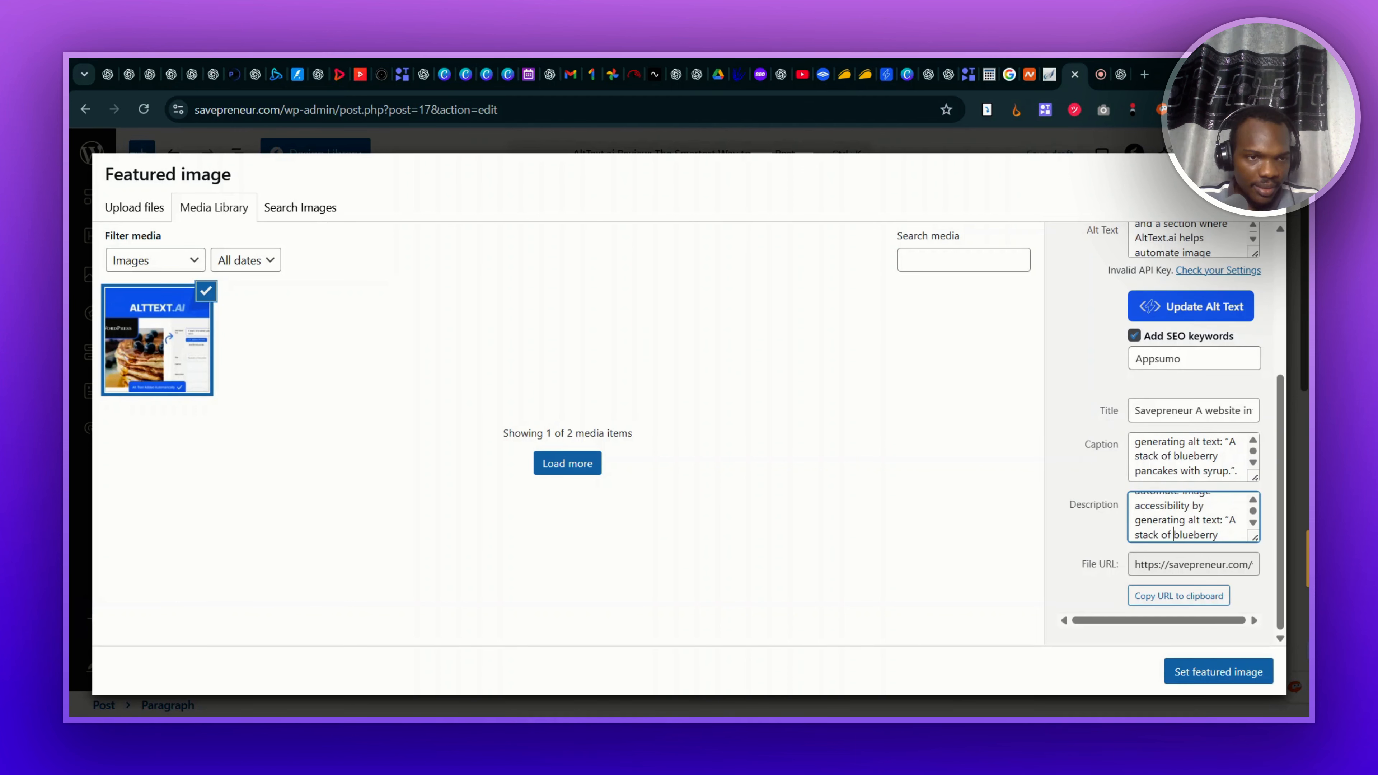
scroll(1174, 520, up, 2)
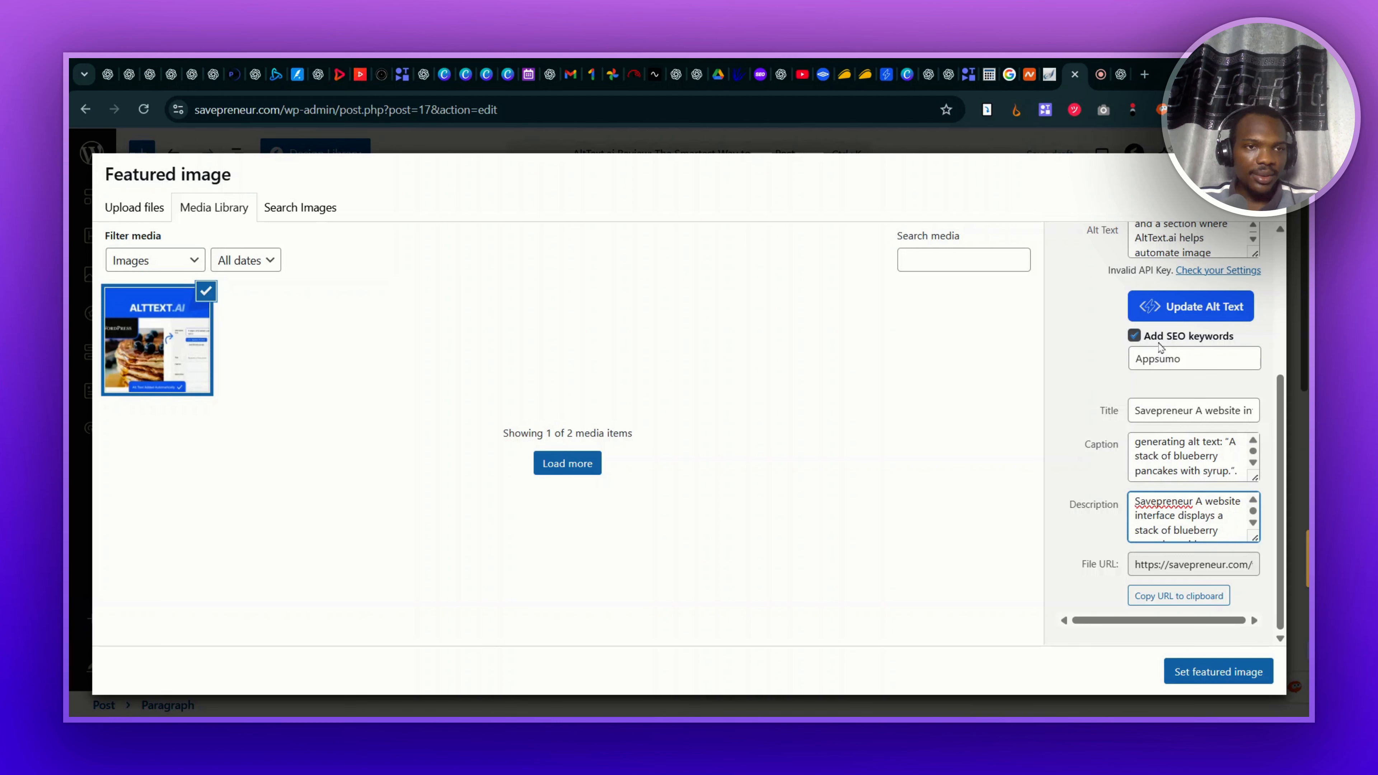
Step: Update the alt text once more with the Appsumo keyword and check the image's title and caption
click(1178, 307)
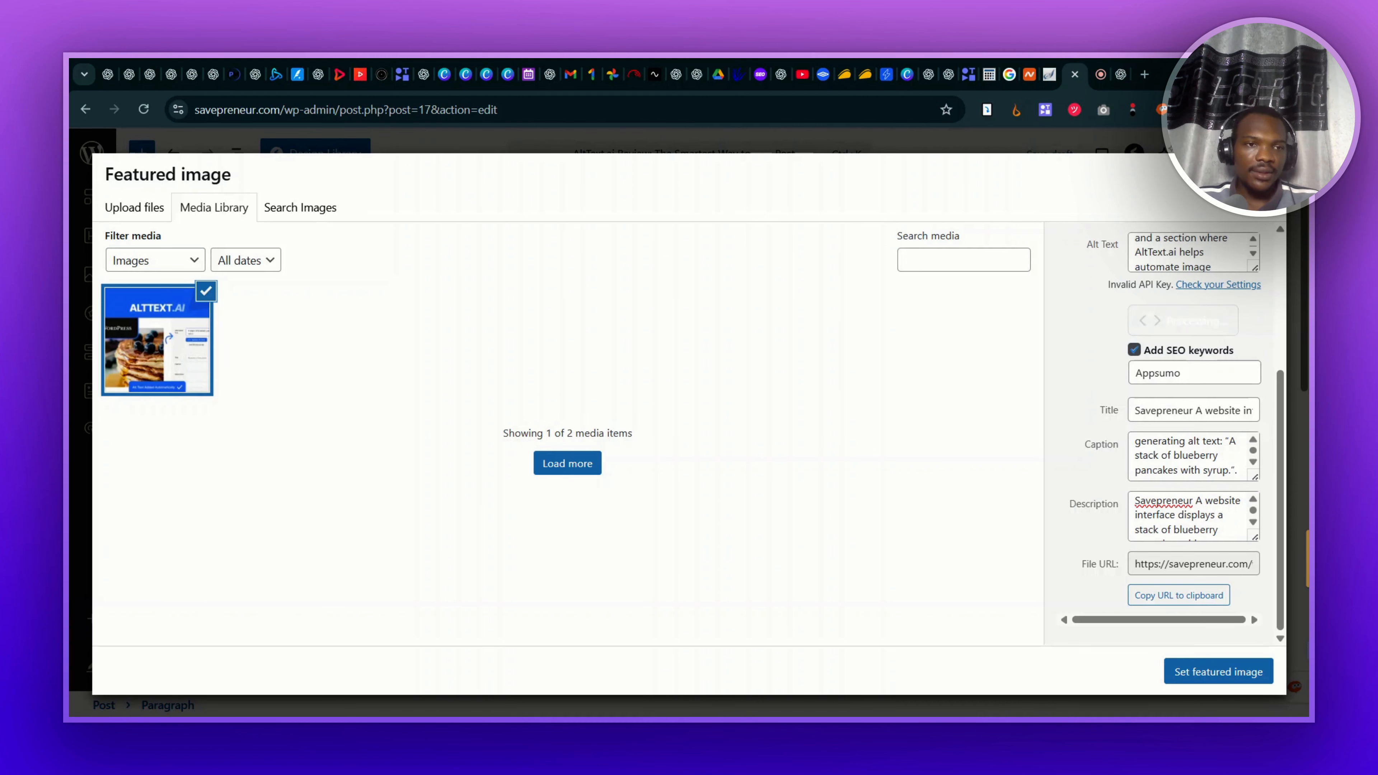
click(1164, 410)
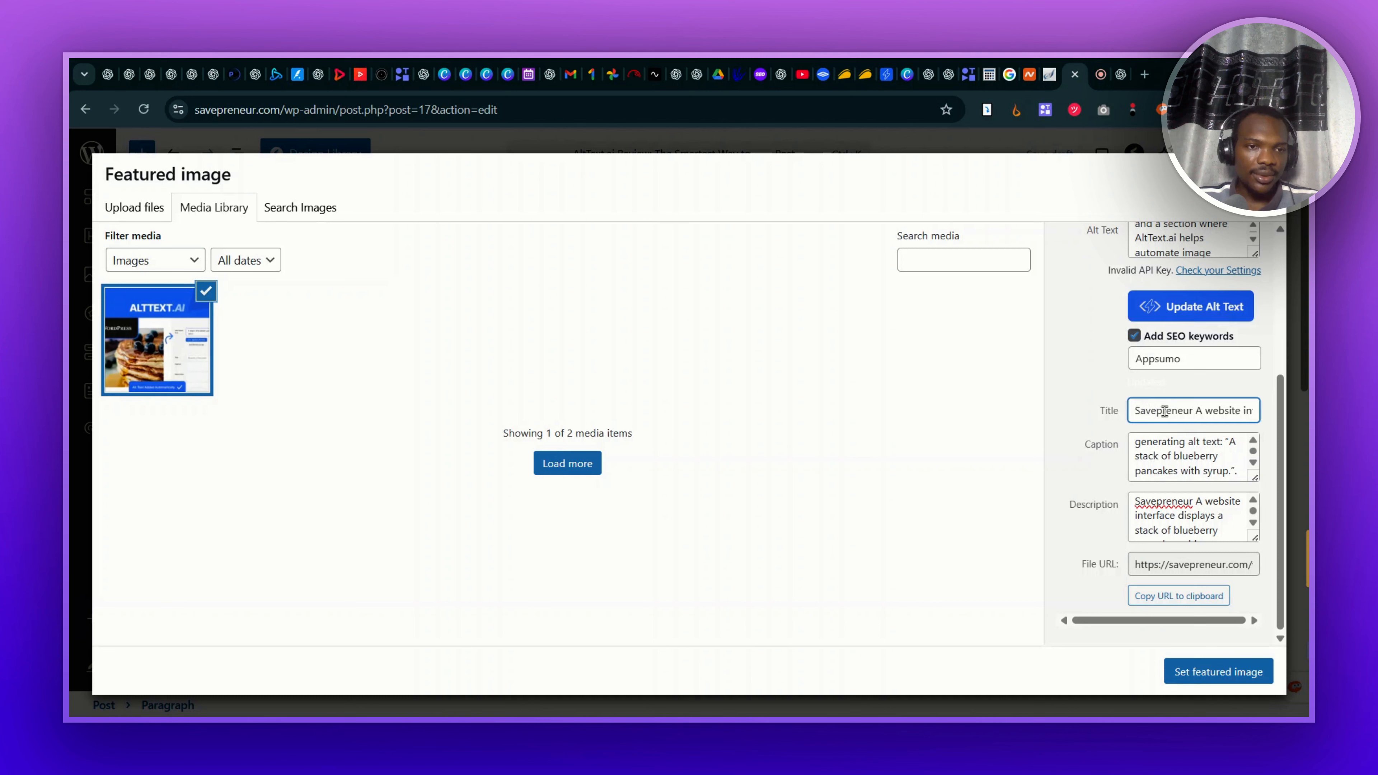
click(1175, 442)
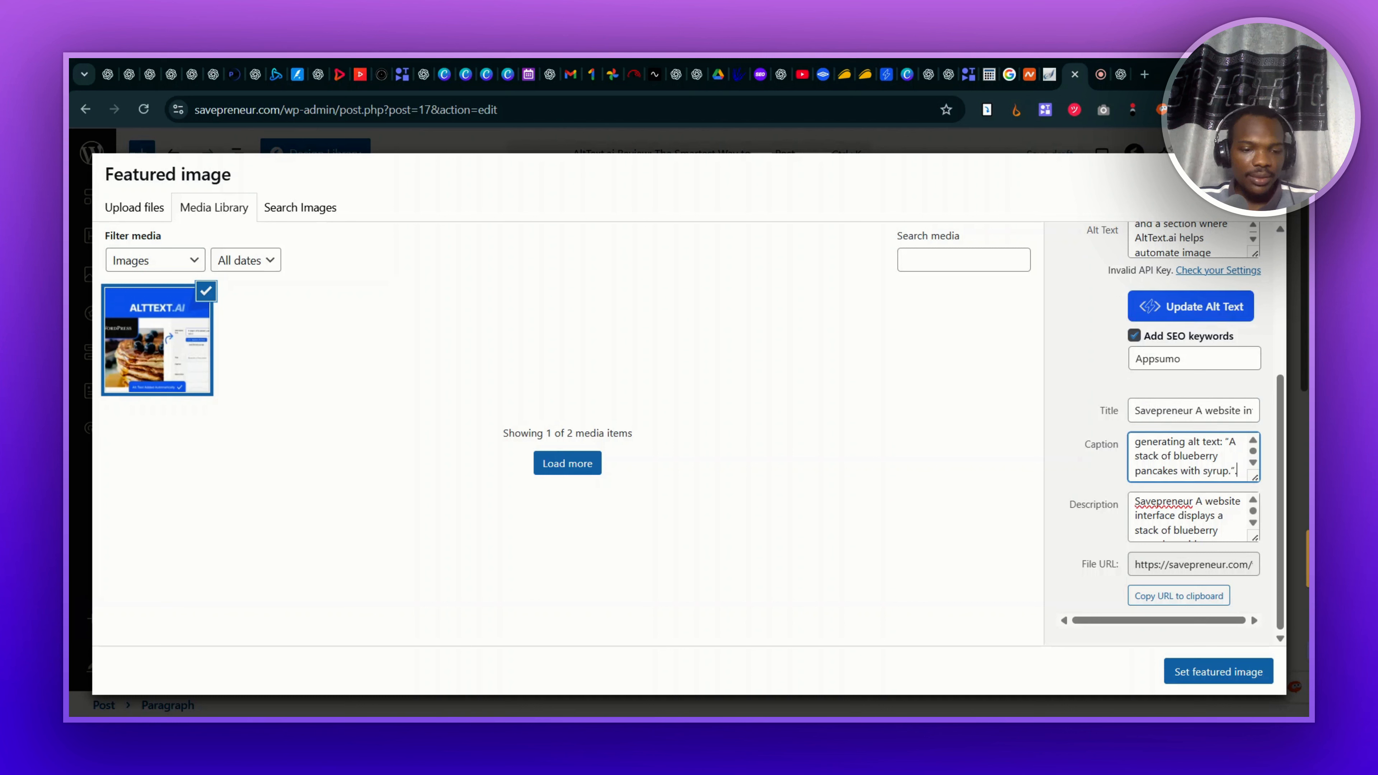
key(Up)
key(Up)
key(Up)
key(Up)
key(Up)
key(Up)
key(Up)
key(Up)
key(Up)
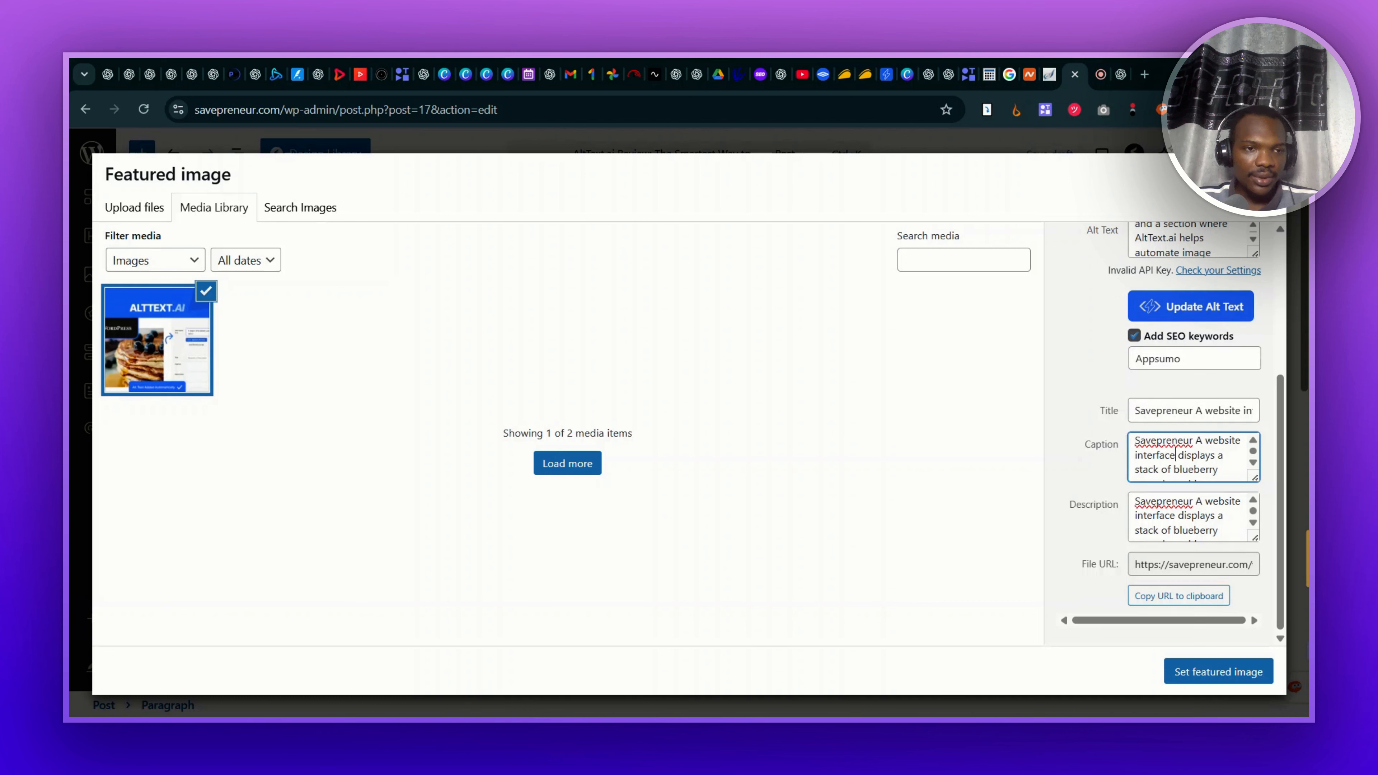
Step: Read through the selected image's alt text from start to end to check for the Appsumo keyword
key(Up)
key(Up)
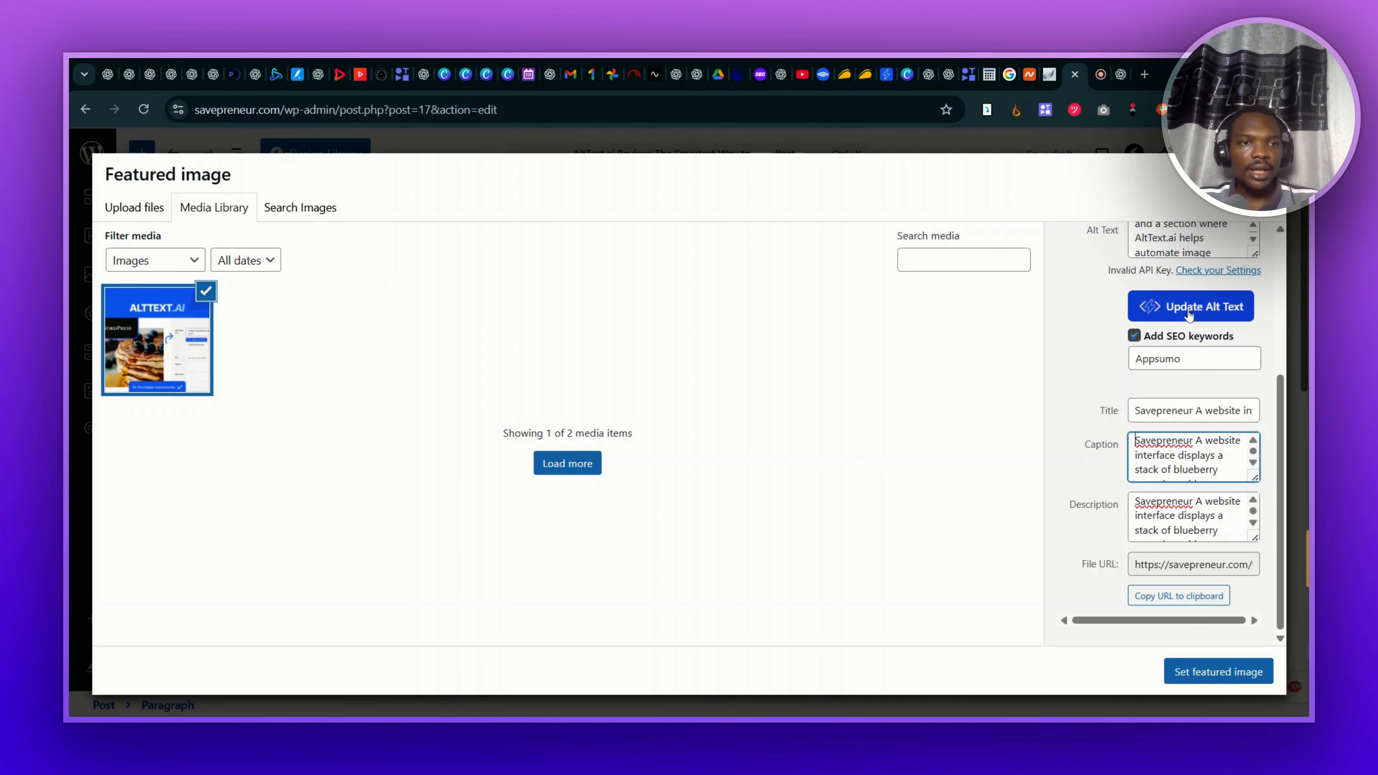
scroll(1175, 386, up, 3)
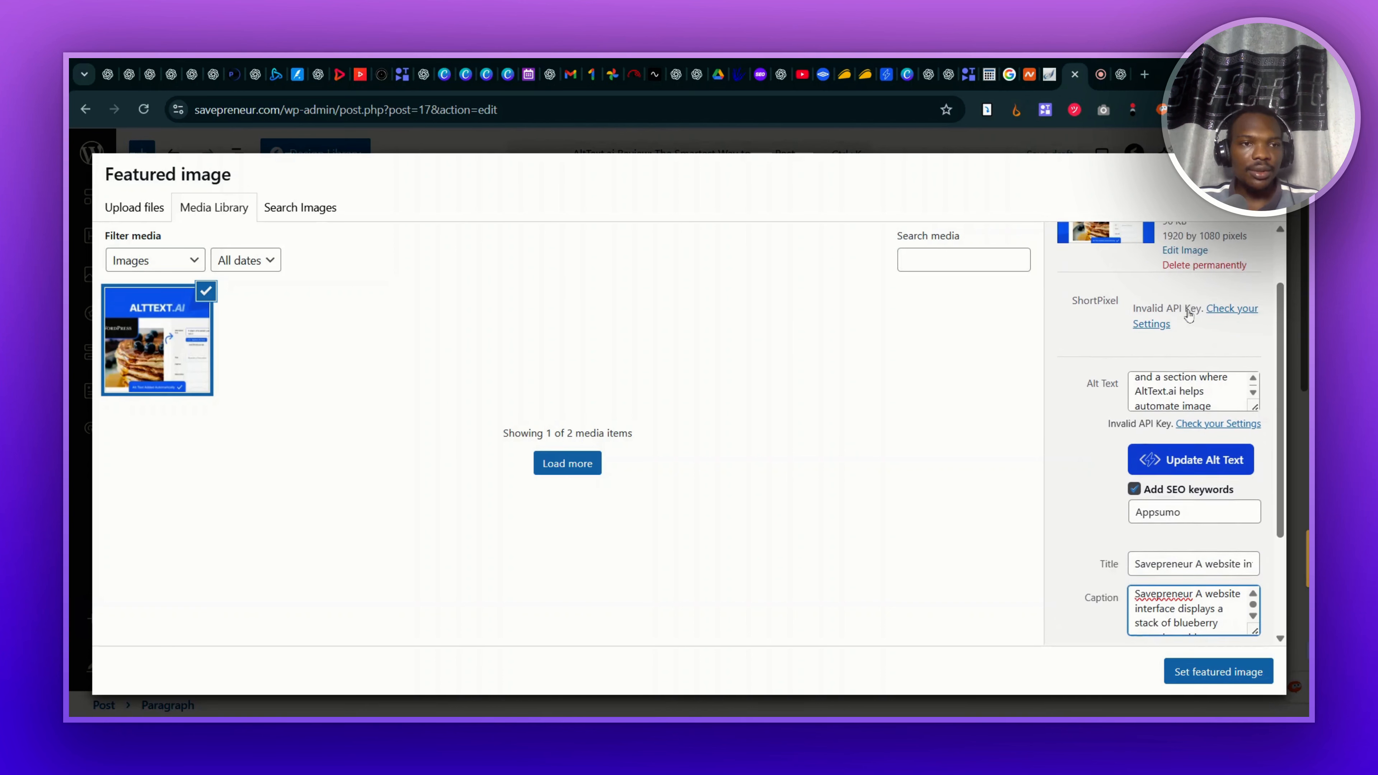
click(1175, 397)
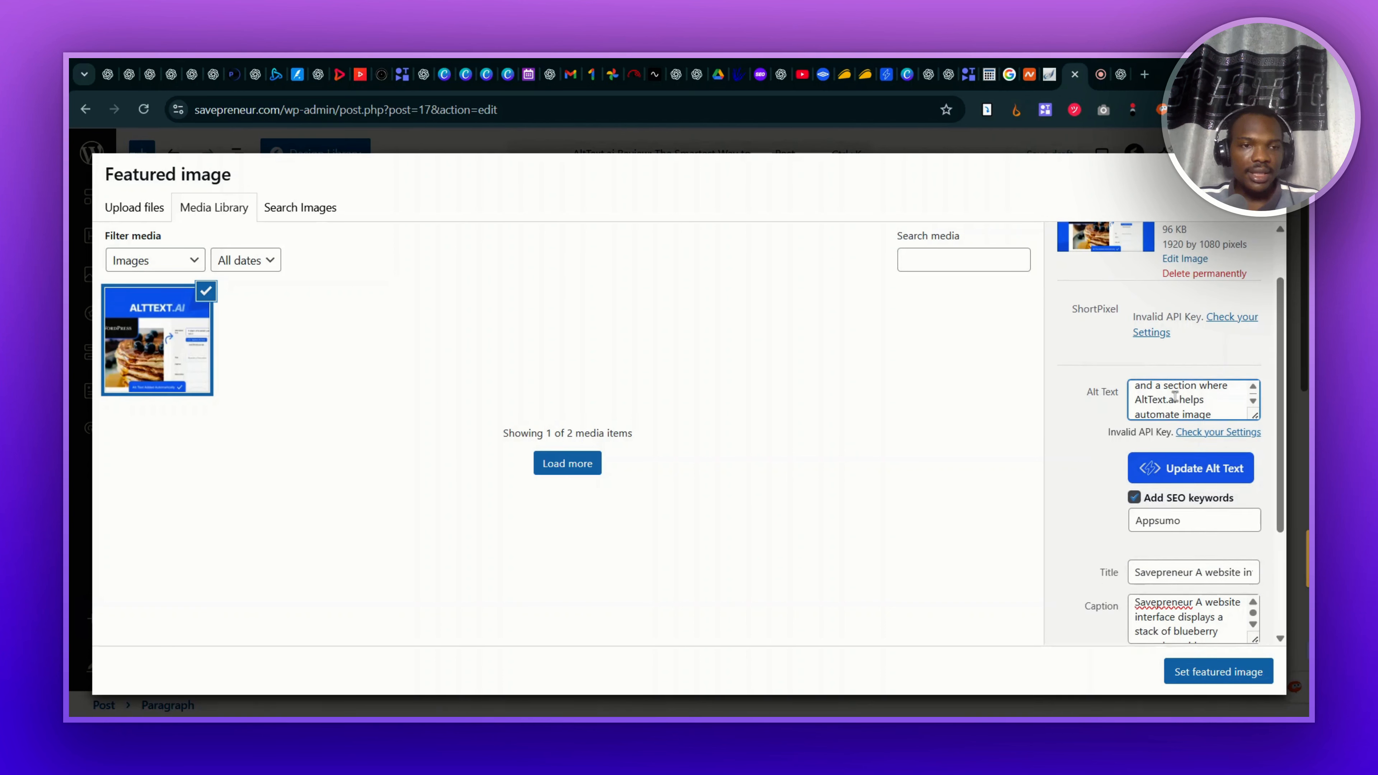
key(Down)
key(Down)
key(Down)
key(Down)
key(Down)
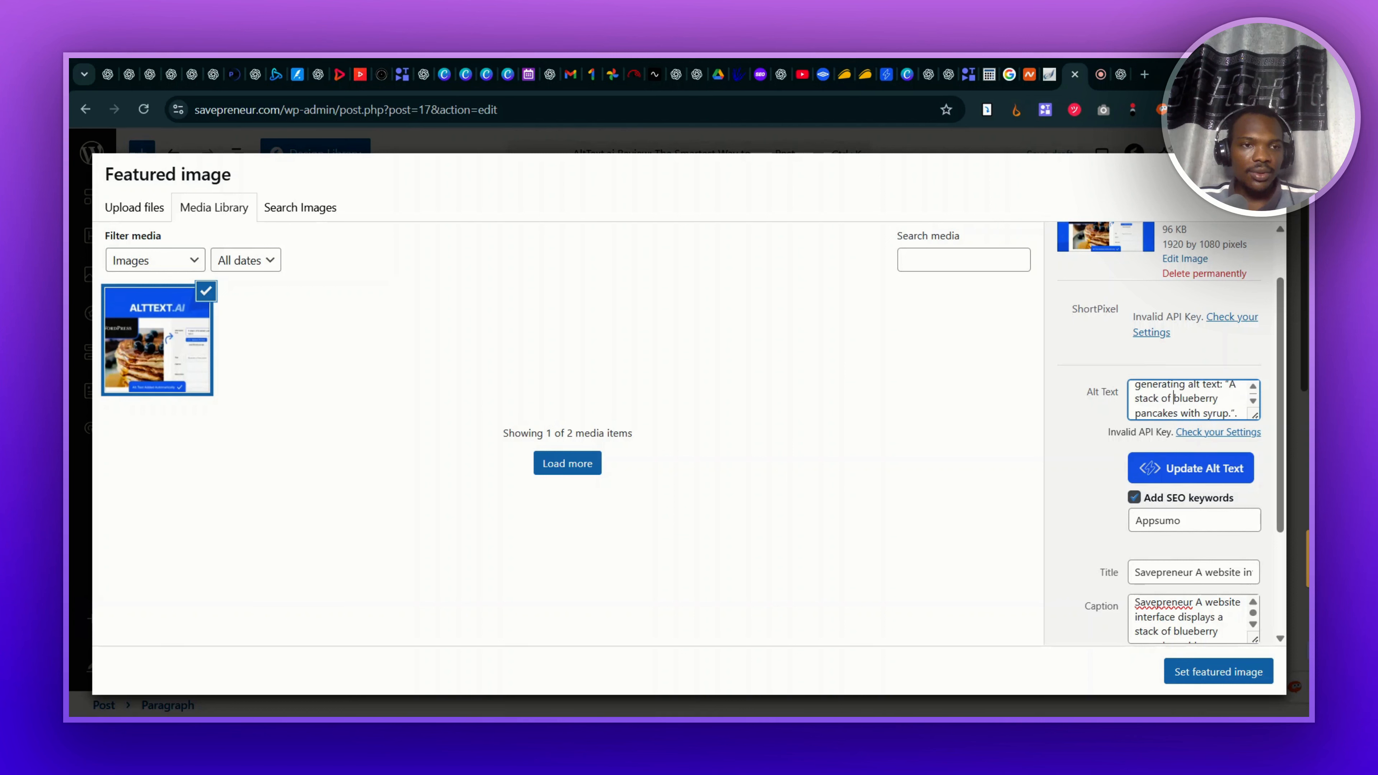
key(Up)
key(Up)
key(Up)
key(Up)
key(Up)
key(Down)
key(Down)
key(Down)
key(Down)
key(Down)
key(Down)
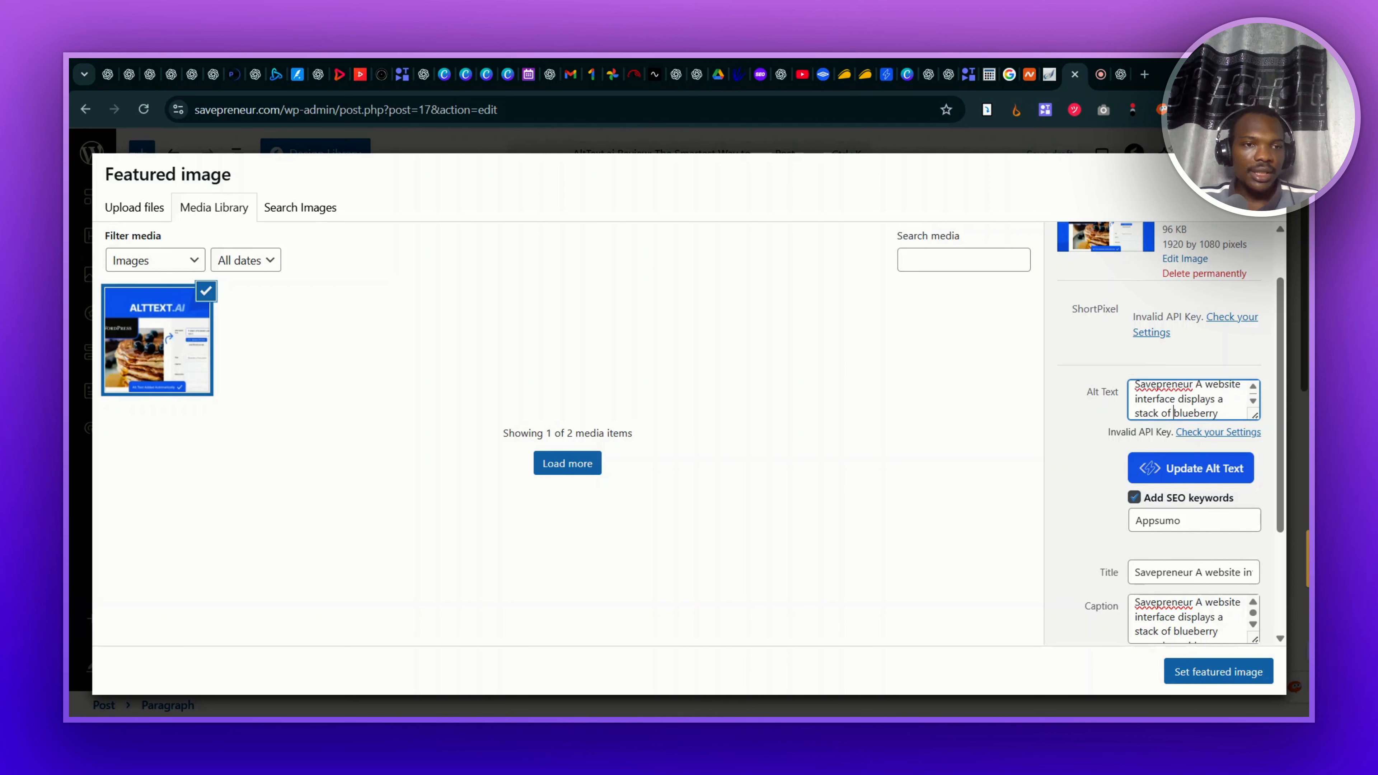
key(Down)
key(Down)
key(Down)
key(Down)
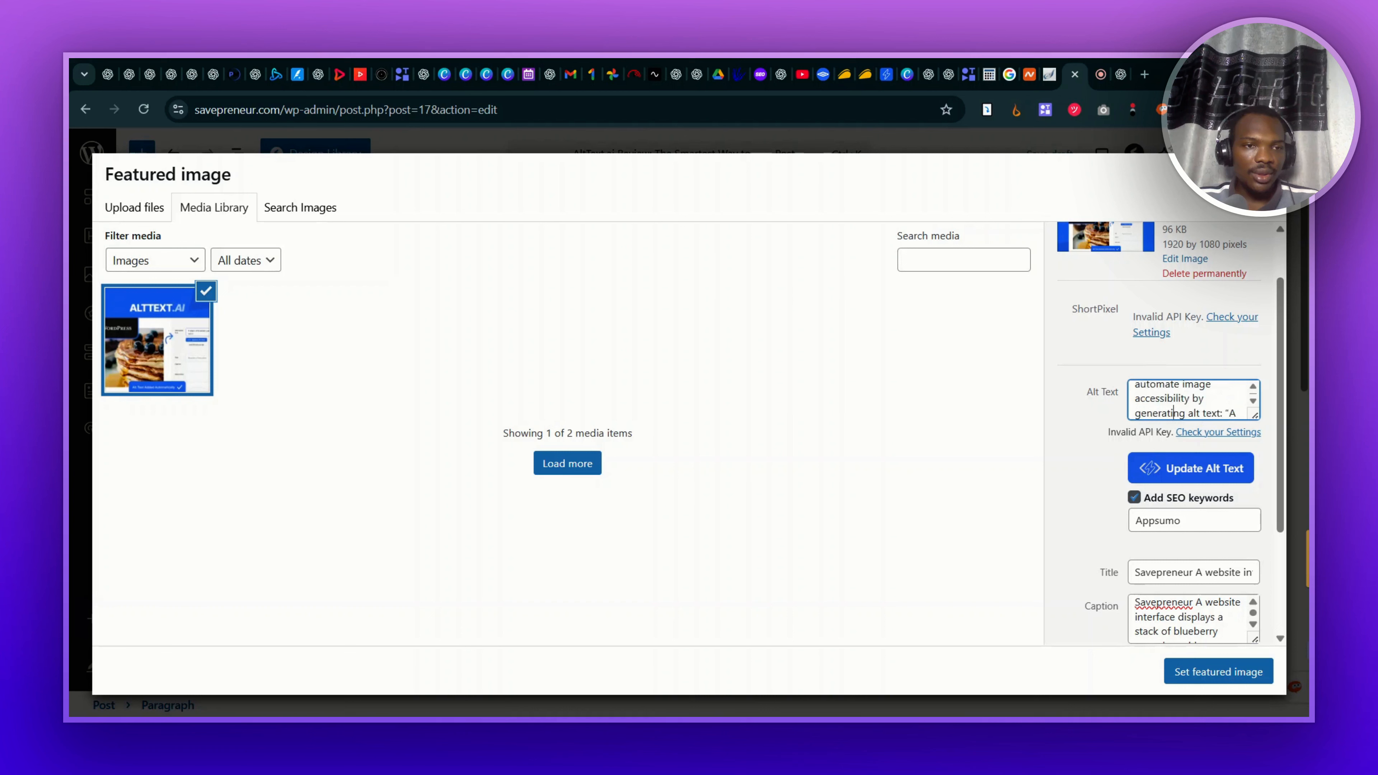
key(Up)
key(Up)
key(Up)
key(Up)
key(Up)
key(Up)
key(Up)
key(Up)
key(Up)
key(Up)
key(Up)
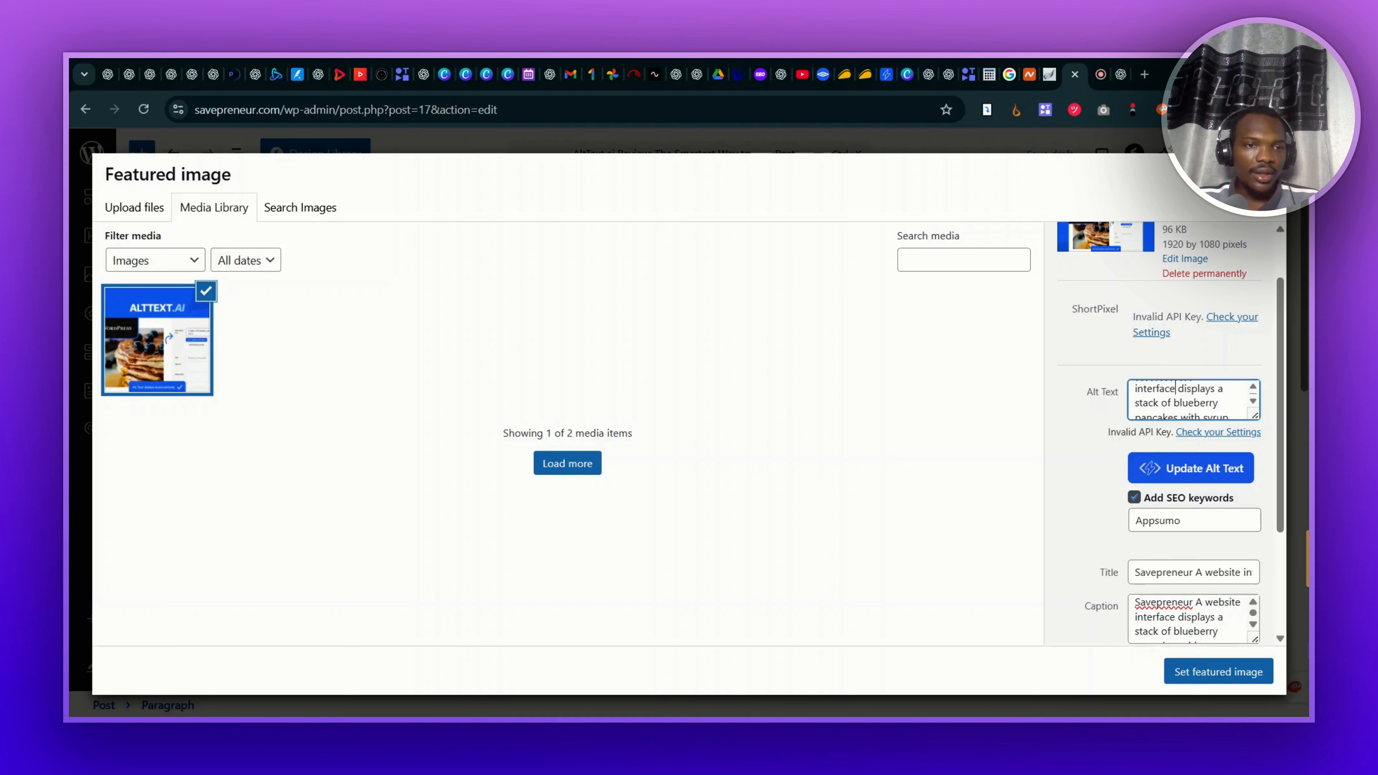
key(Down)
key(Down)
key(Down)
key(Down)
key(Down)
key(Down)
key(Down)
key(Down)
key(Down)
key(Down)
key(Down)
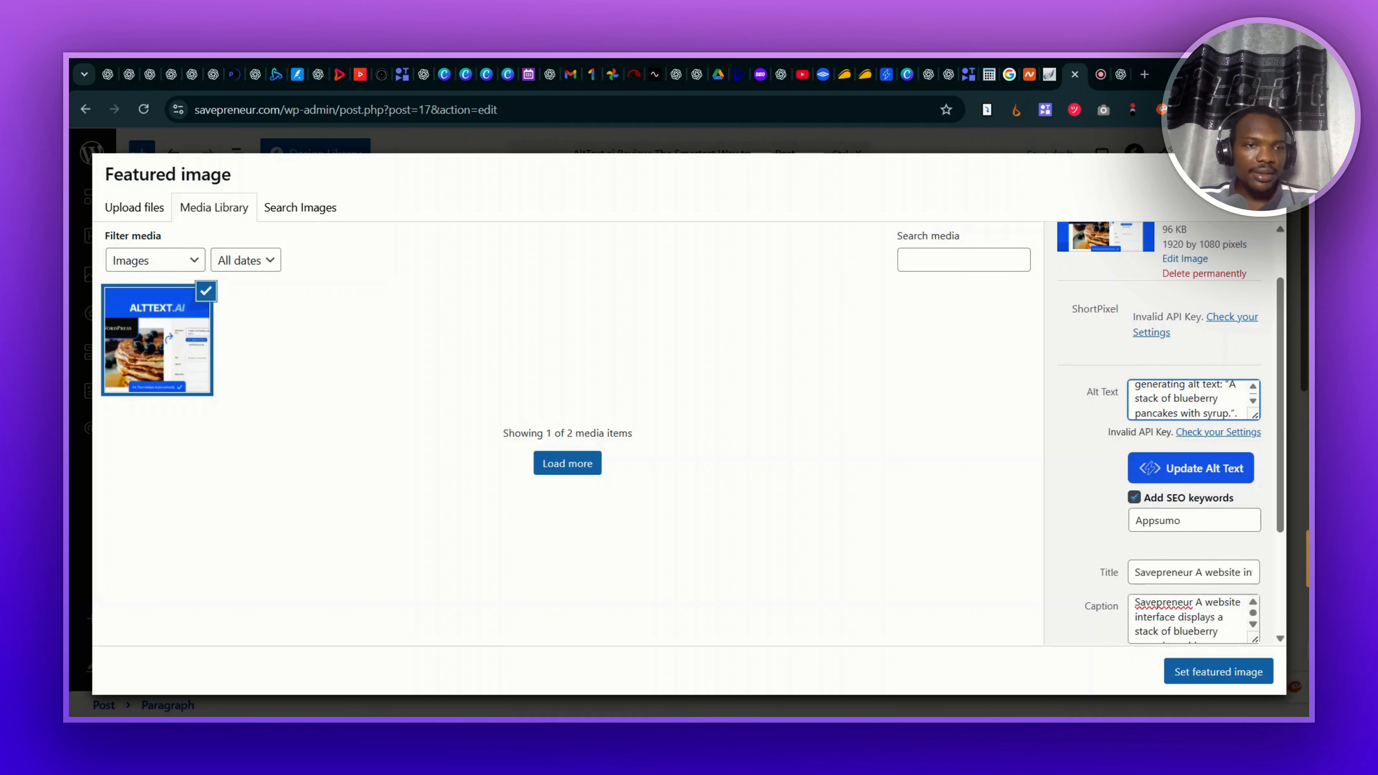
key(Up)
key(Up)
key(Up)
key(Up)
key(Up)
key(Up)
key(Up)
key(Up)
key(Up)
key(Up)
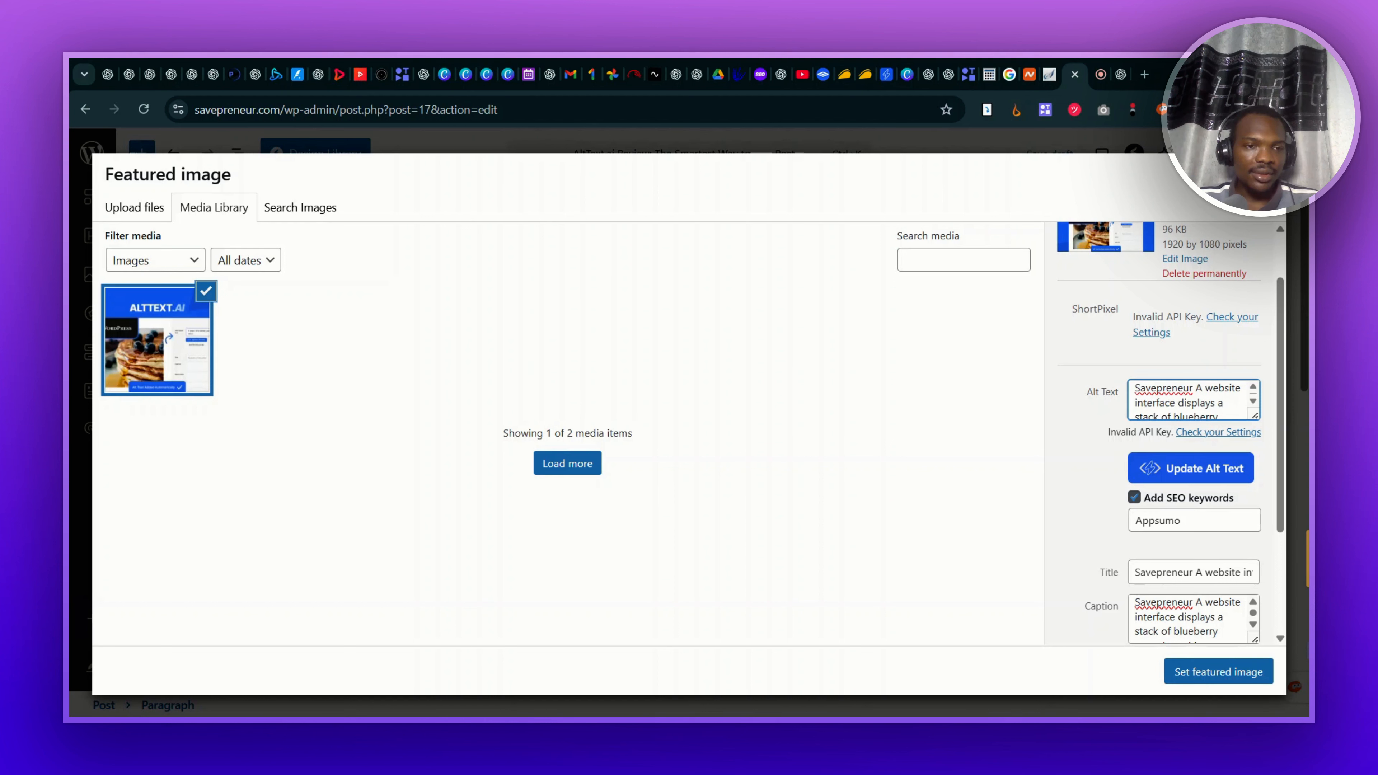
Step: Check the image's description and set the image as the post's featured image
scroll(1134, 505, down, 3)
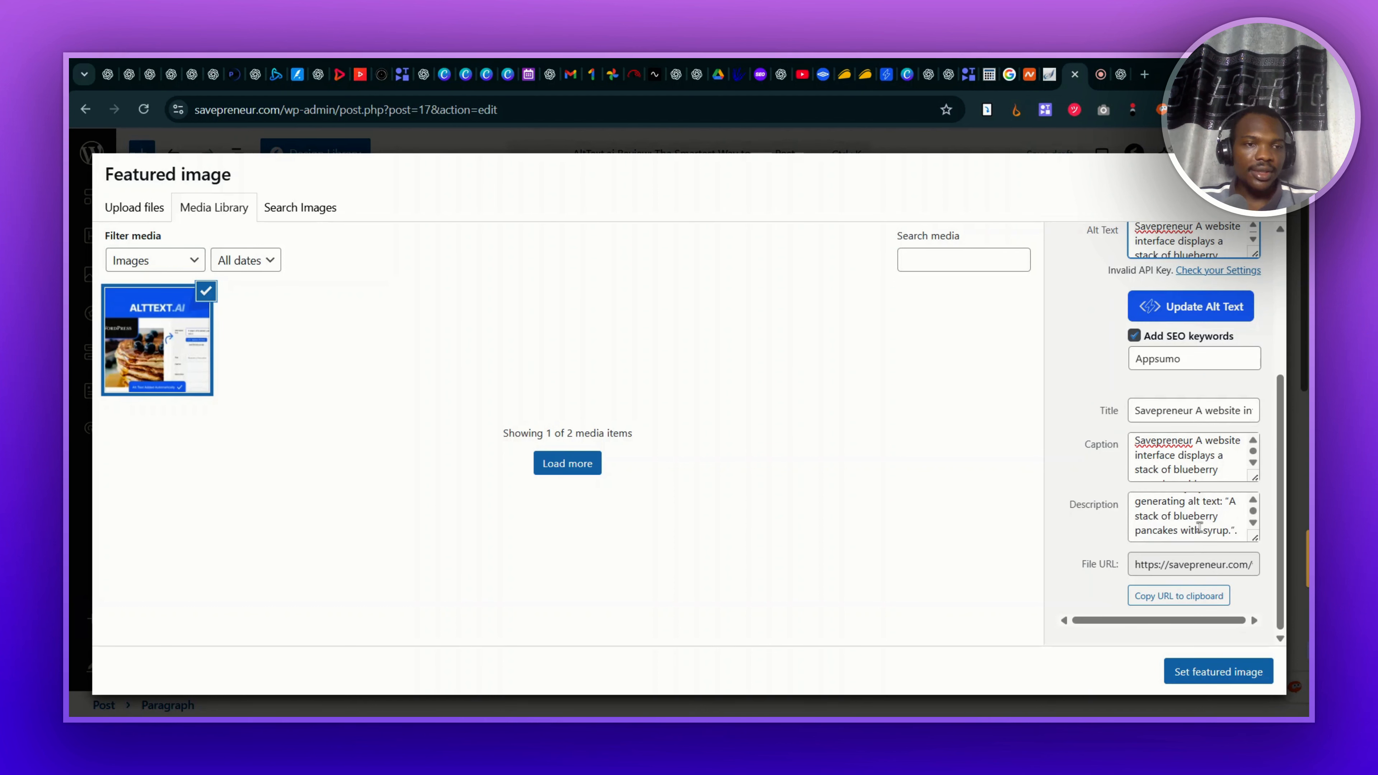
scroll(1199, 527, up, 5)
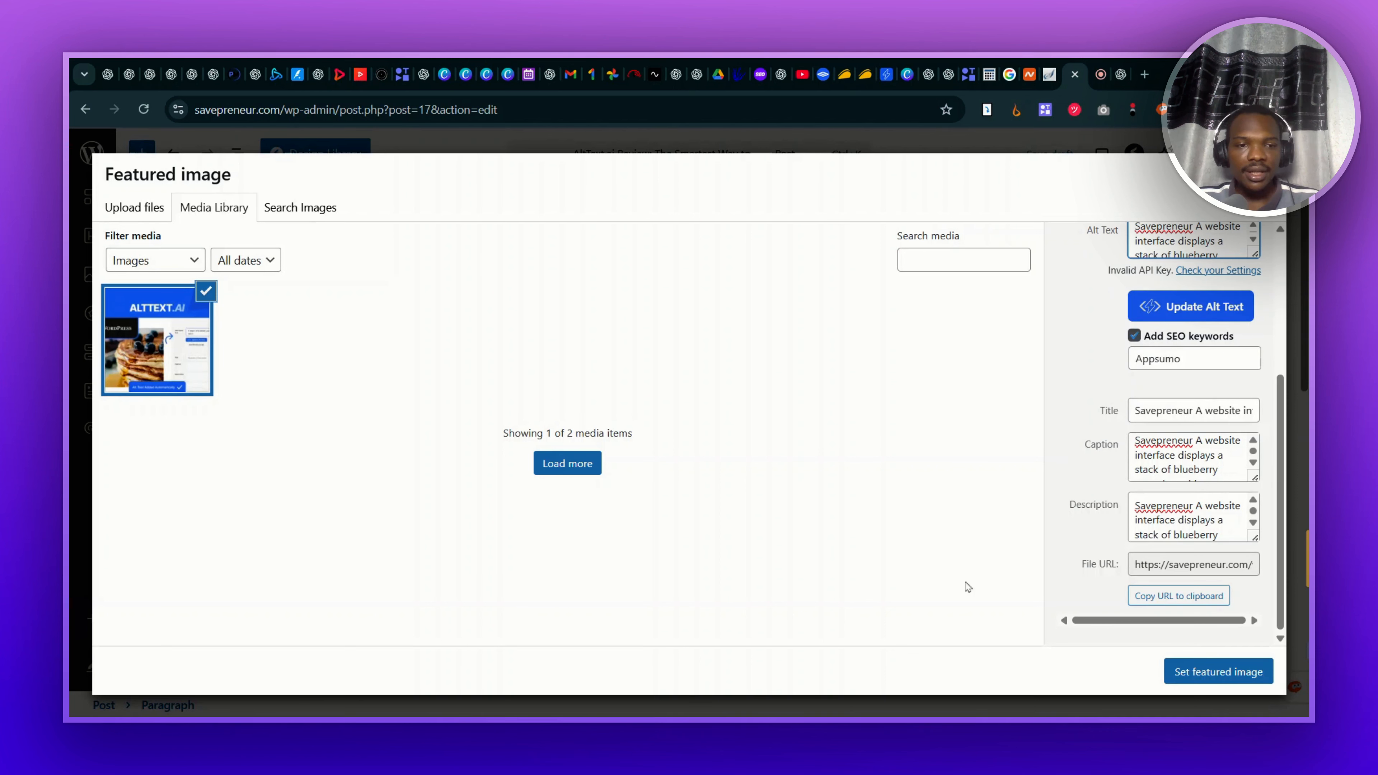
click(1209, 685)
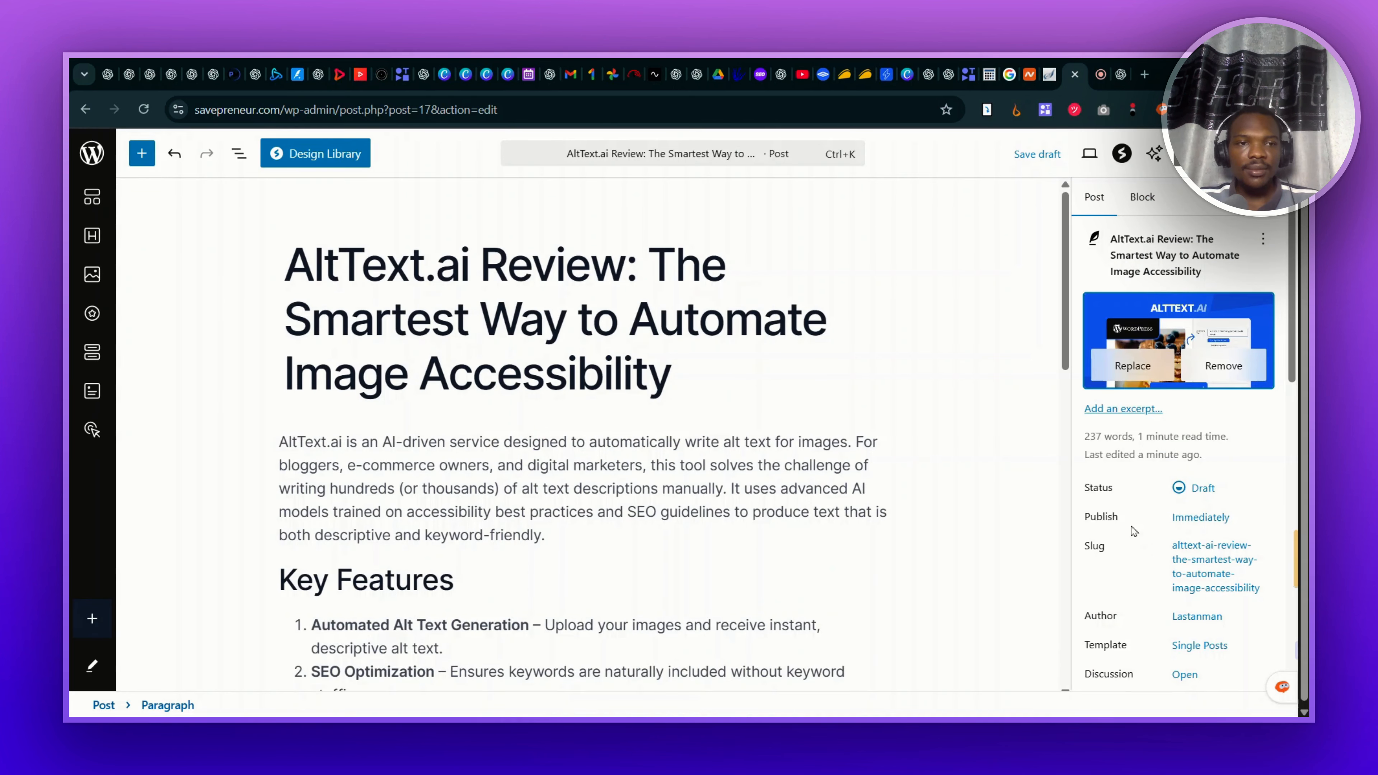
Step: Insert an image block between the introductory paragraph and the Key Features heading
scroll(485, 609, down, 3)
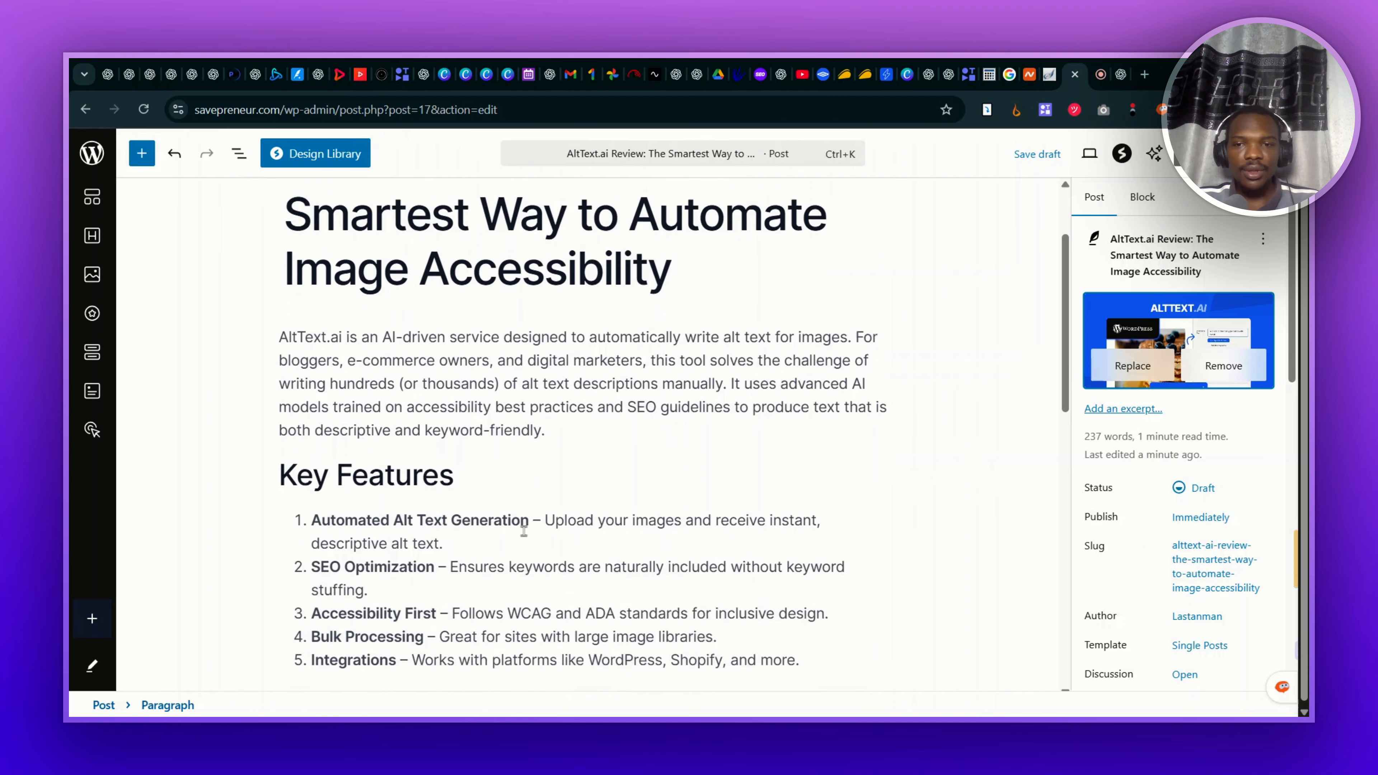
scroll(488, 407, down, 2)
click(575, 298)
key(Return)
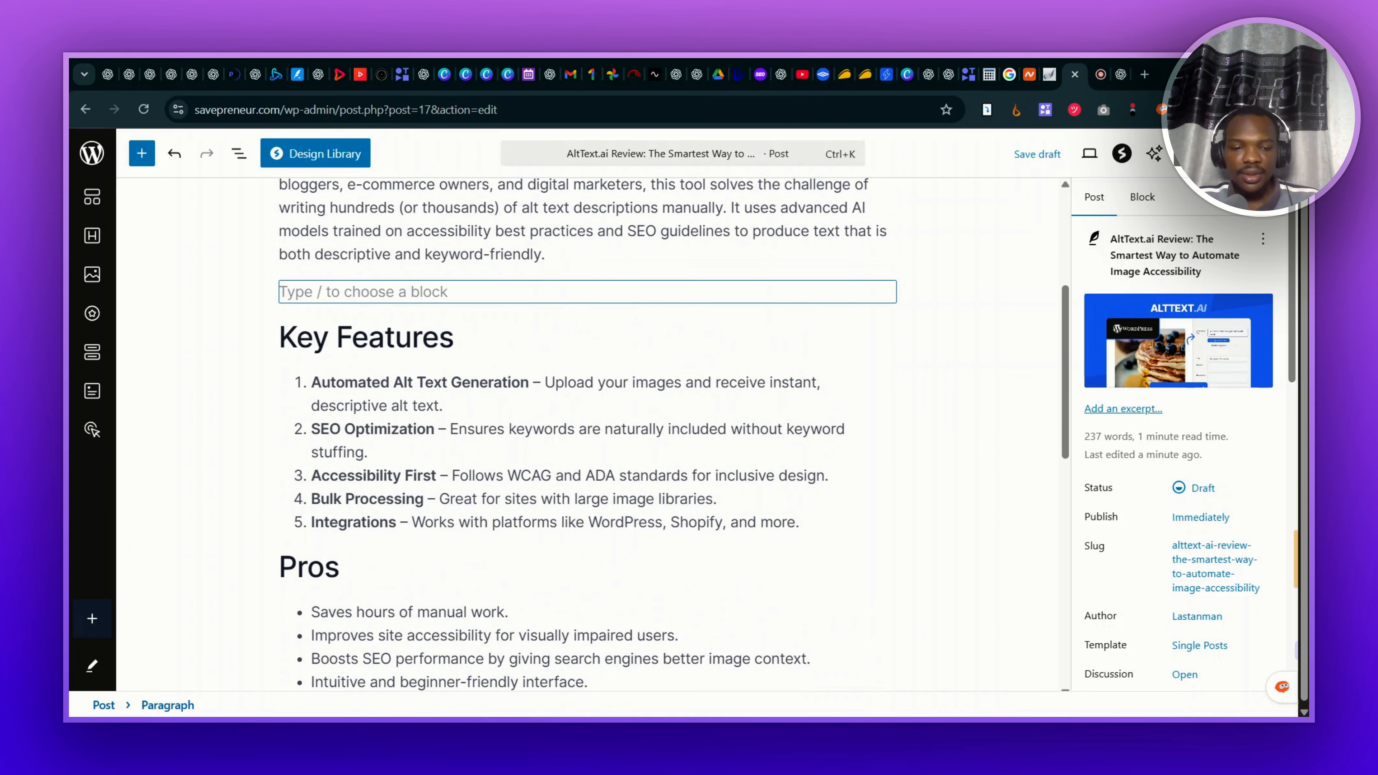
text(/)
click(338, 421)
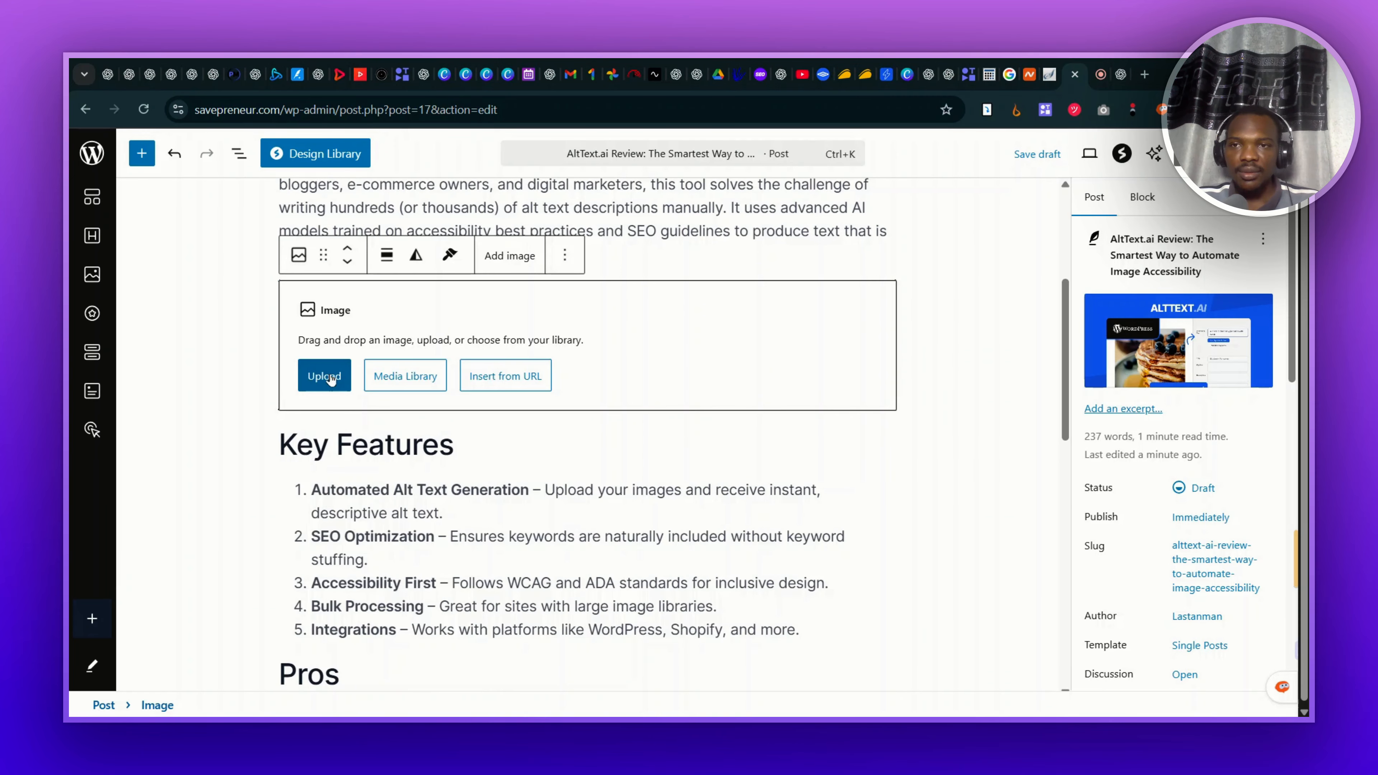
Step: Try to upload the laptop-screen illustration of an AI-generated alt text example for the image block, directly and through the media library
double_click(545, 418)
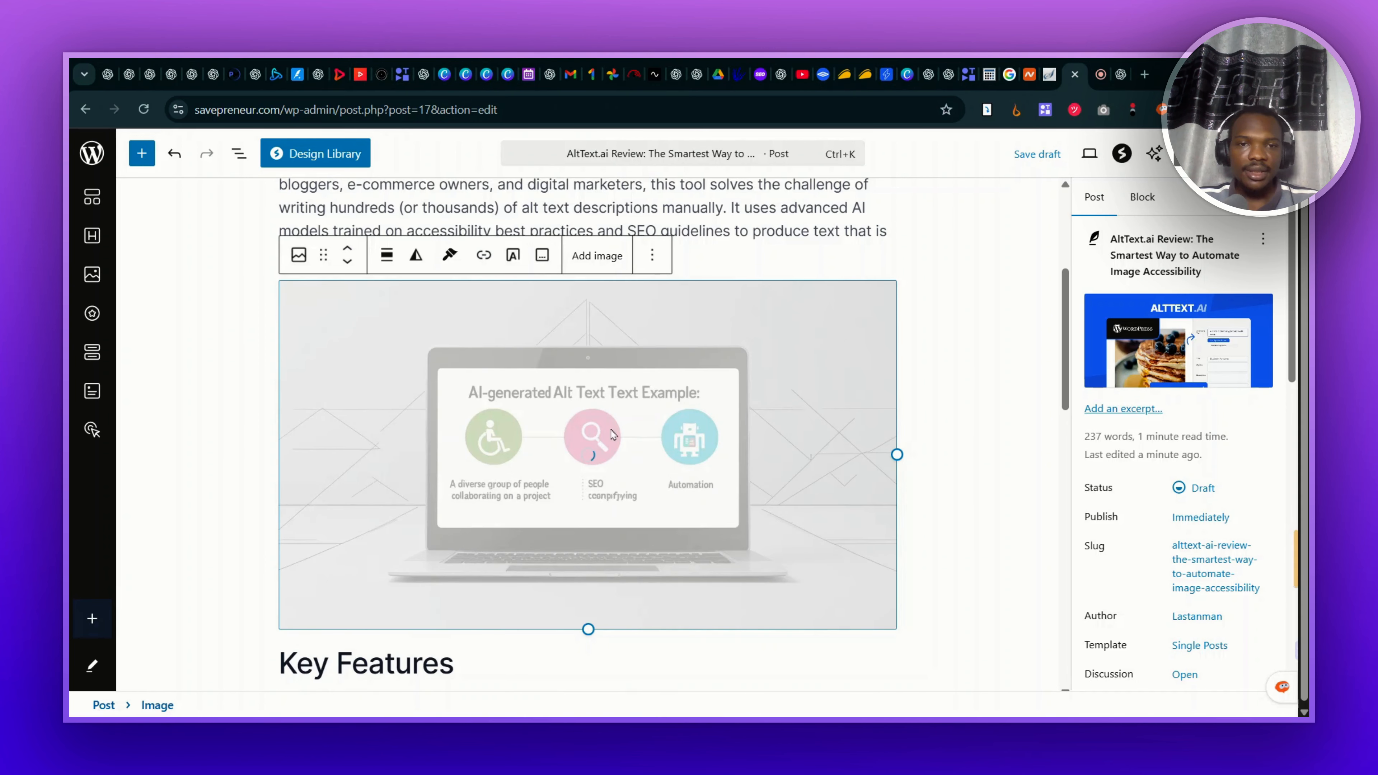
click(405, 375)
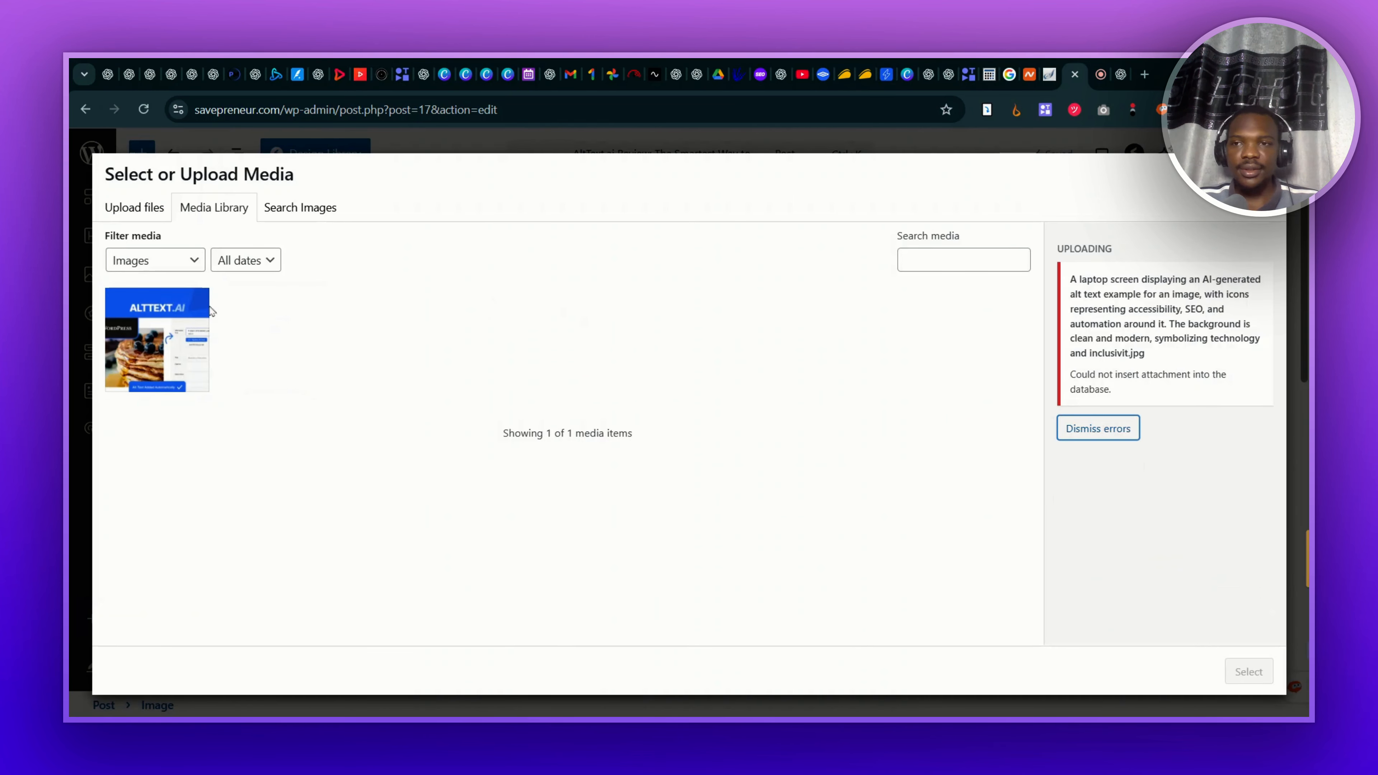
click(114, 208)
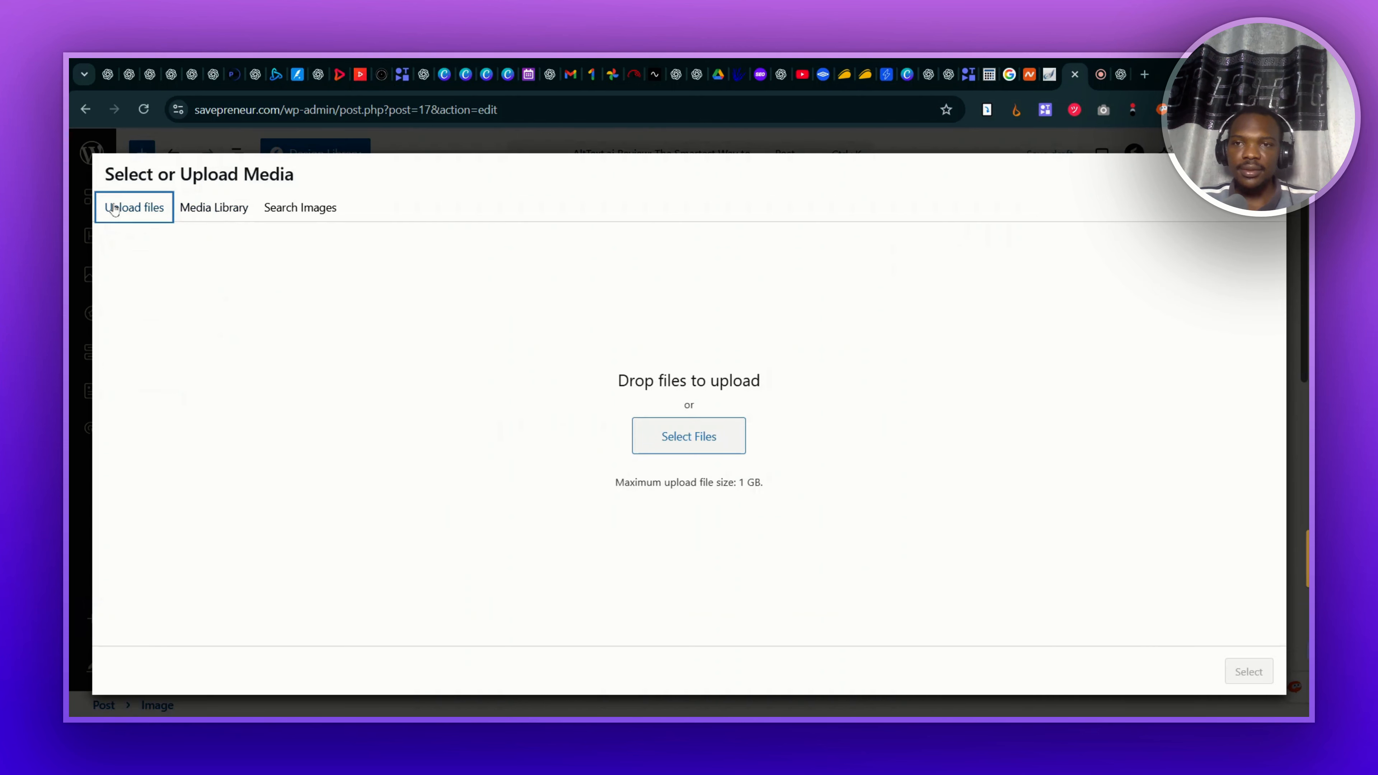
click(205, 208)
click(128, 207)
click(661, 453)
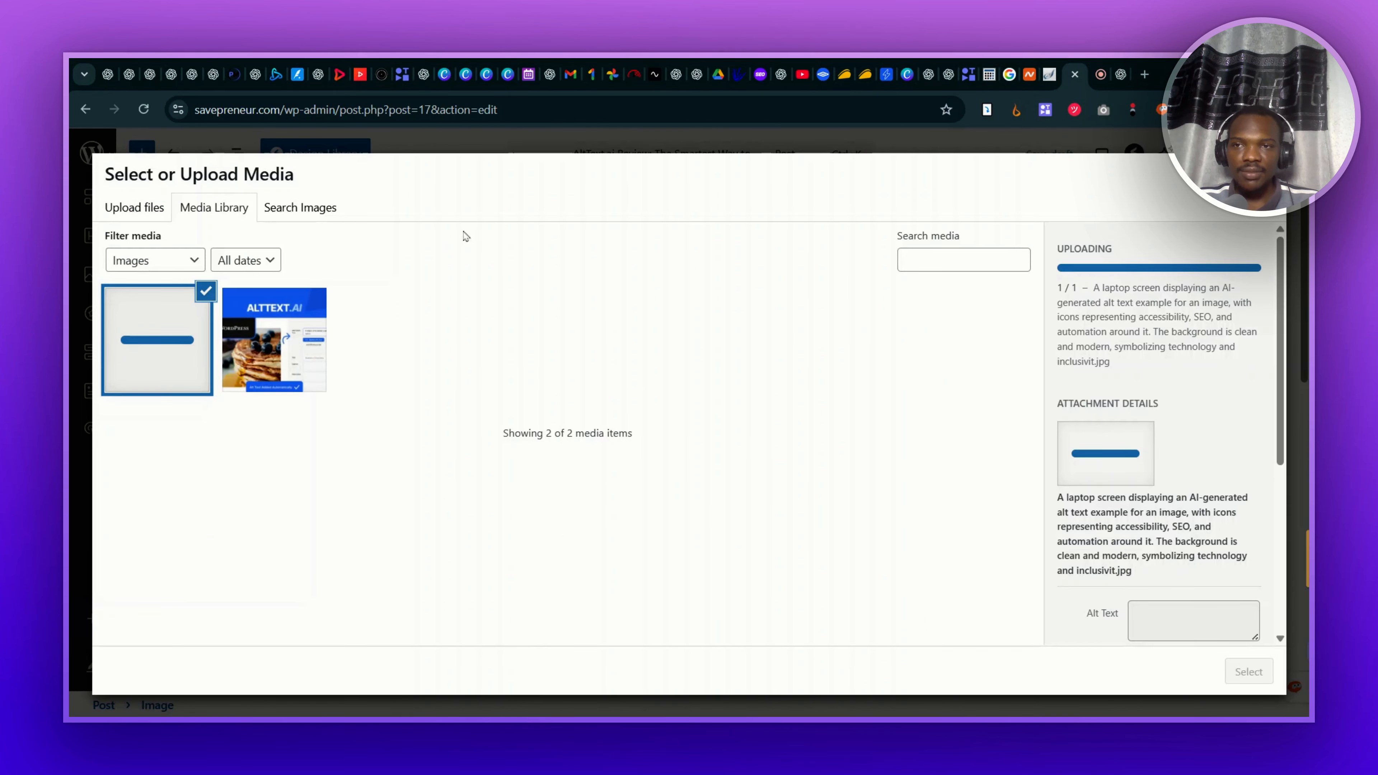
click(134, 207)
click(213, 208)
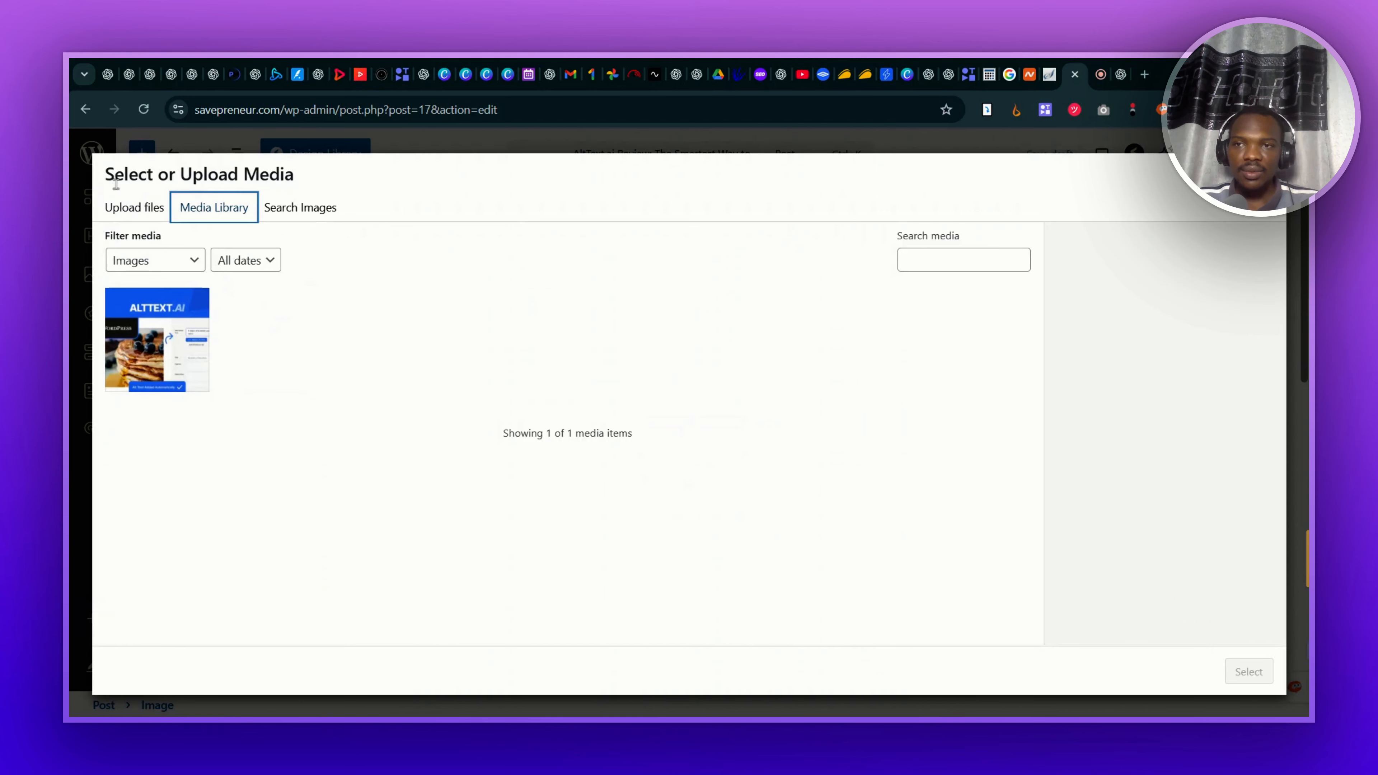
Step: Upload "Create an artsistic art sketch of AI_Alt Text Generator.jpg" to the media library and review its generated alt text, caption and description
click(143, 223)
click(699, 441)
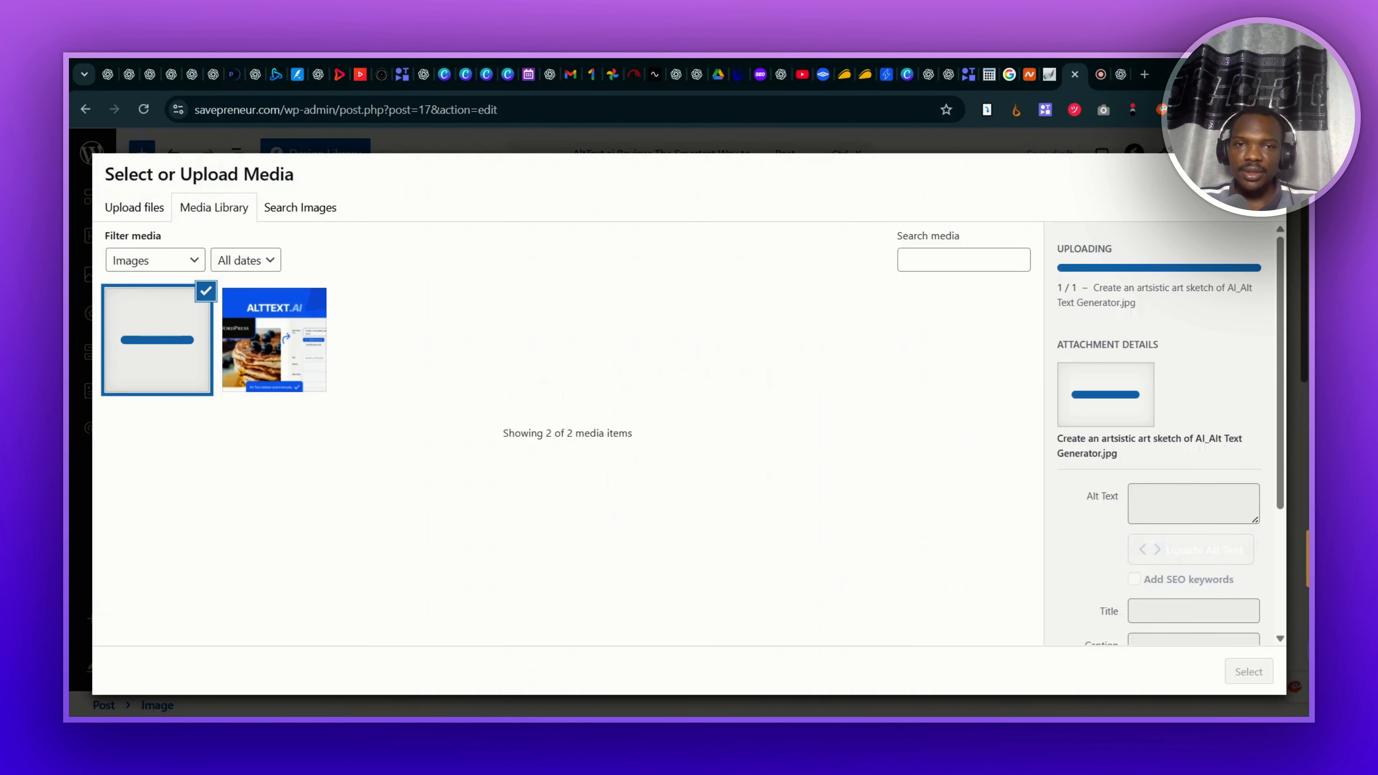
scroll(1162, 526, down, 3)
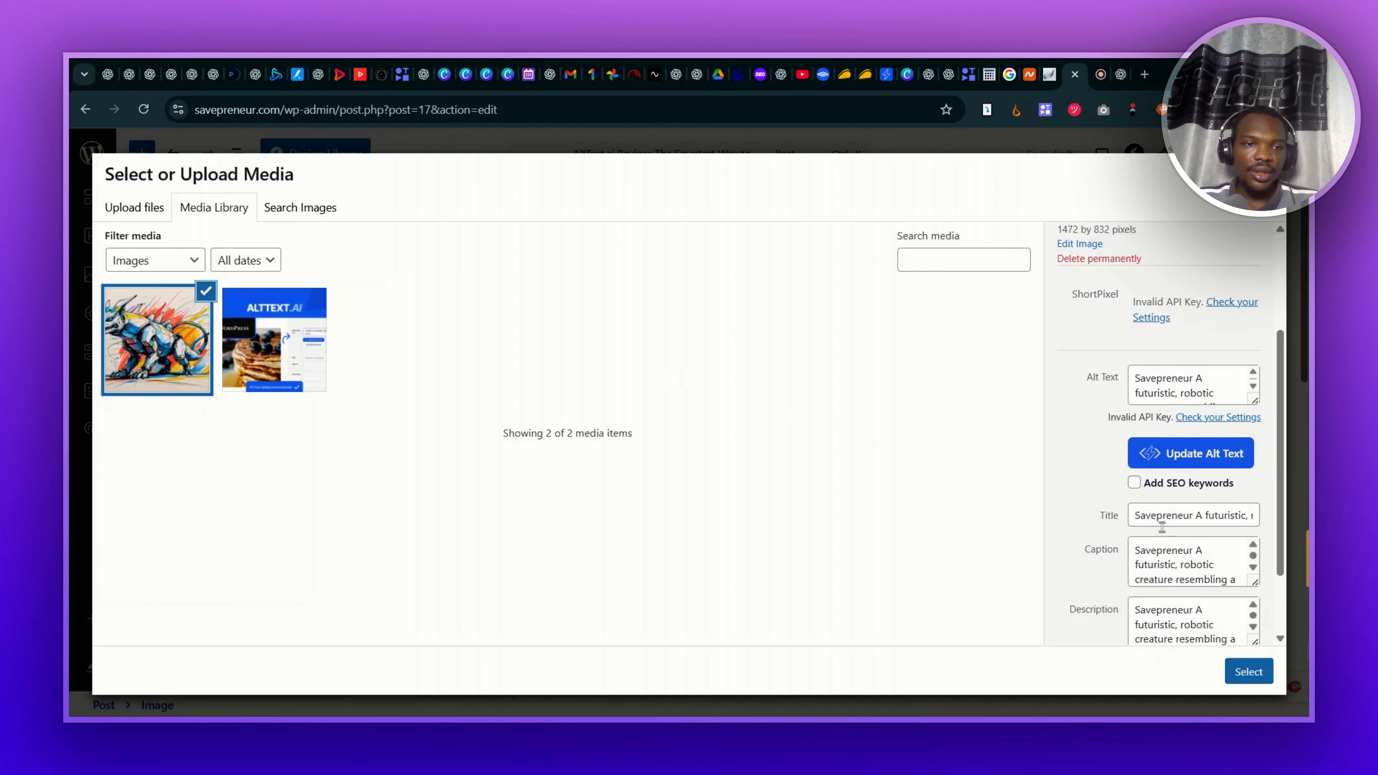
scroll(1179, 556, down, 5)
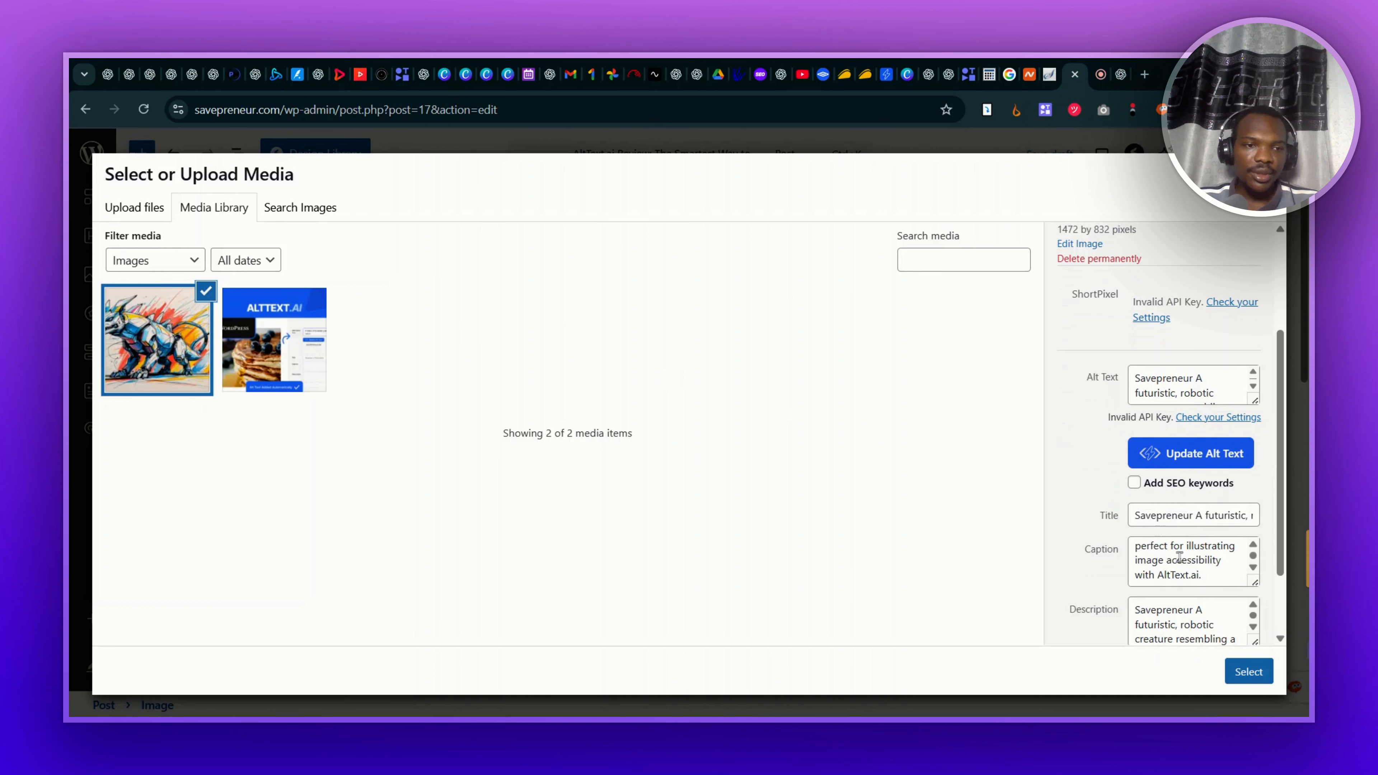
scroll(1188, 489, up, 4)
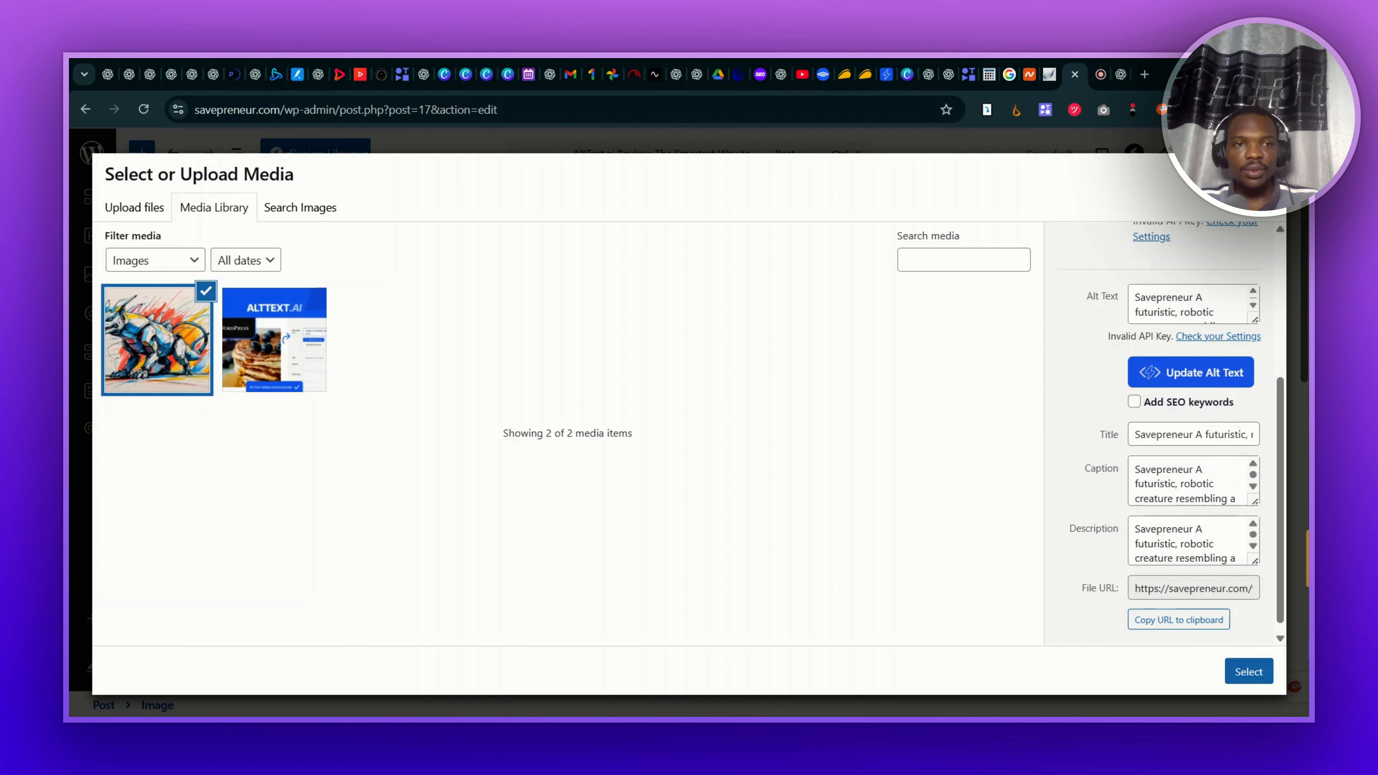
scroll(1188, 493, down, 4)
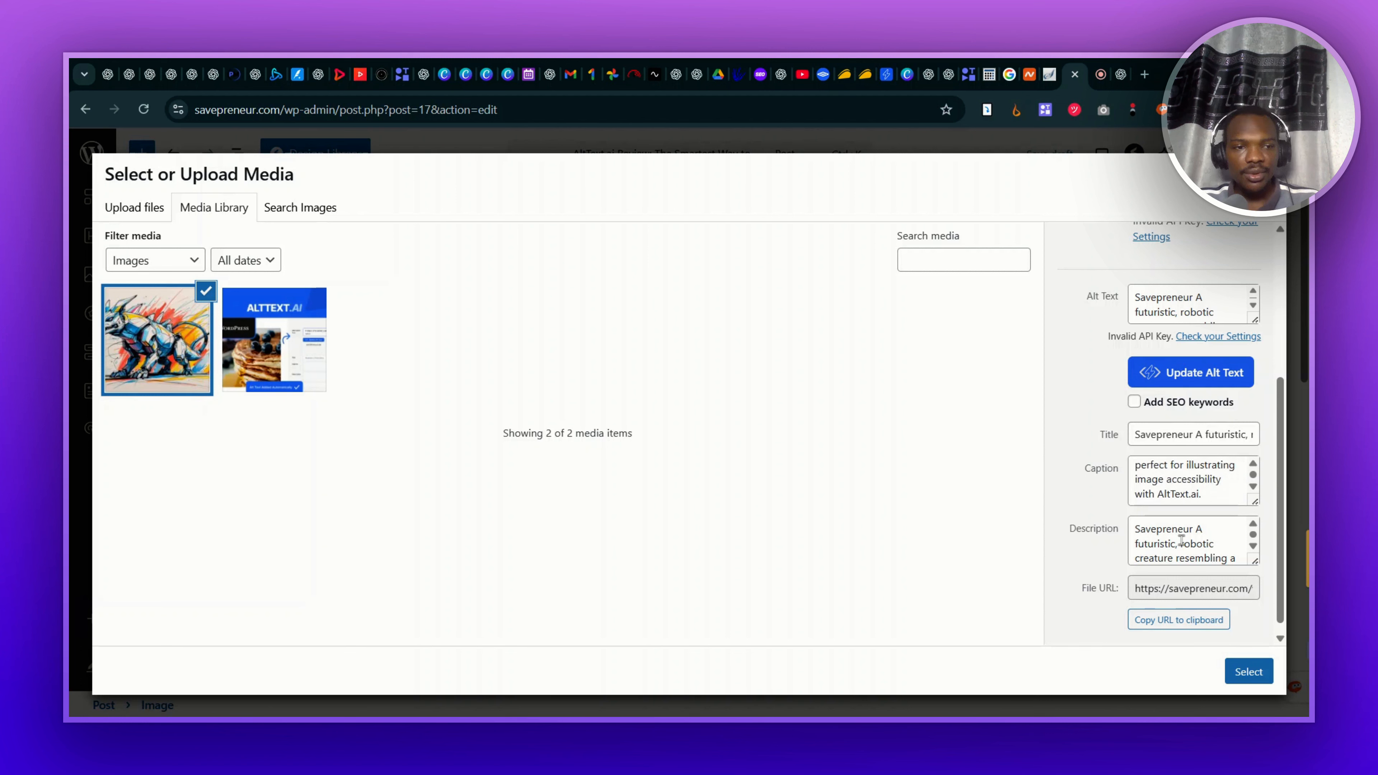
scroll(1183, 534, down, 4)
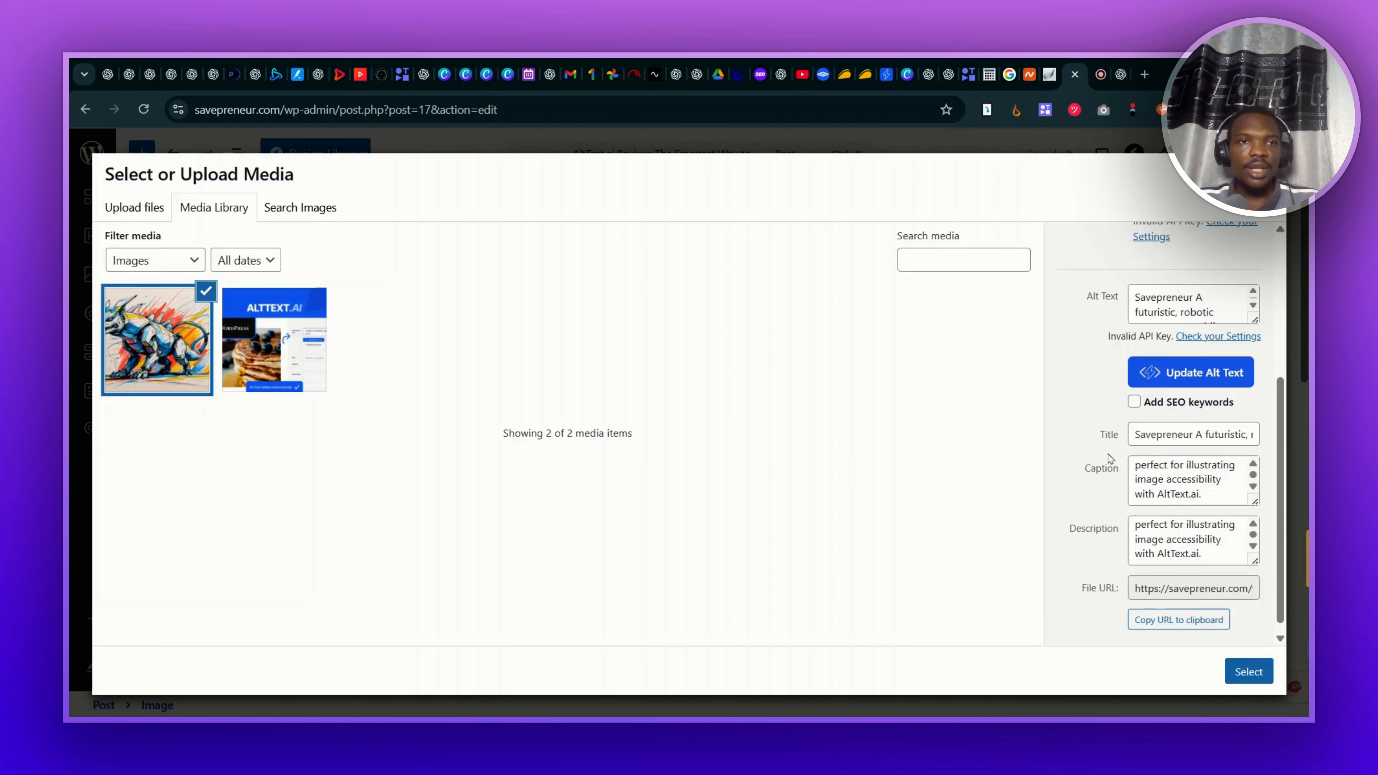
Step: Switch to AltText.ai and review the dashboard's image totals, plan credit usage and quick actions
click(889, 75)
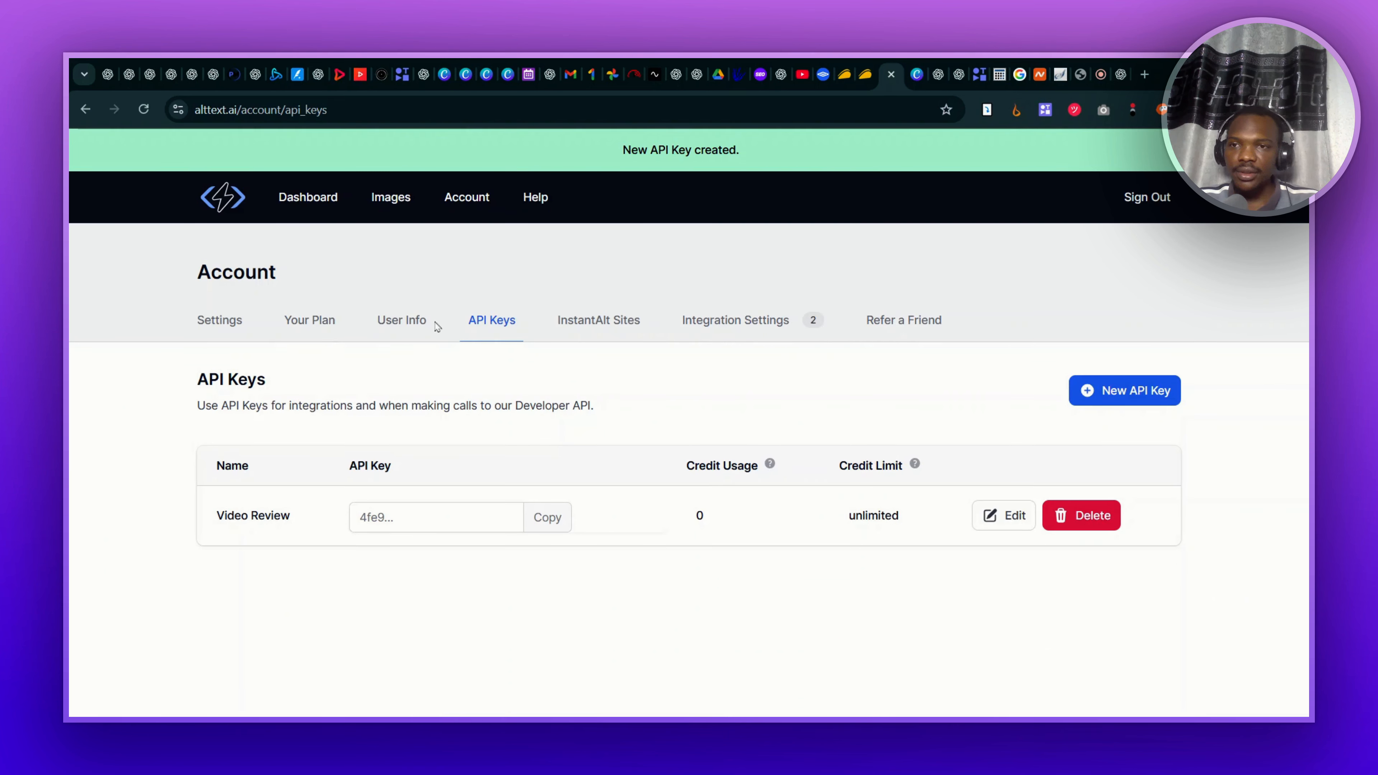
click(320, 195)
scroll(477, 394, down, 5)
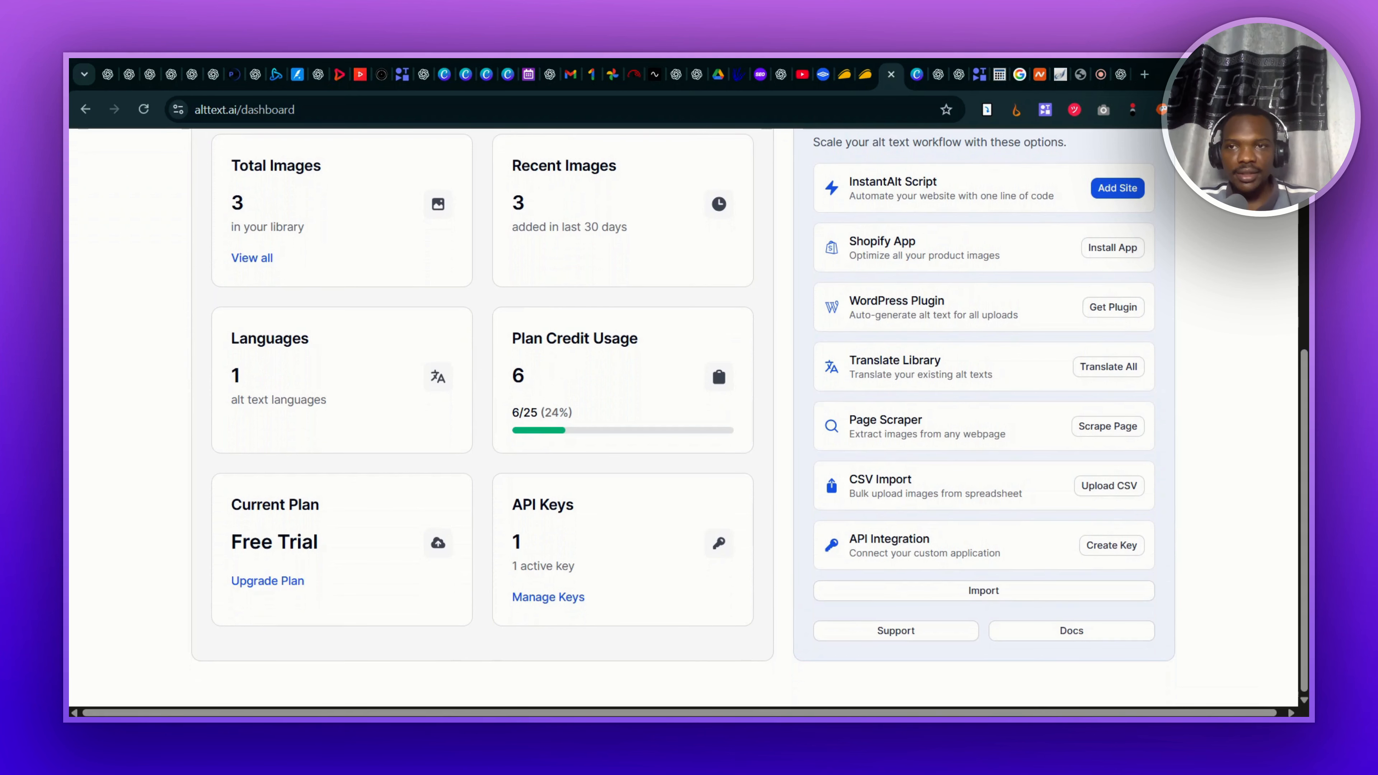
scroll(545, 380, up, 5)
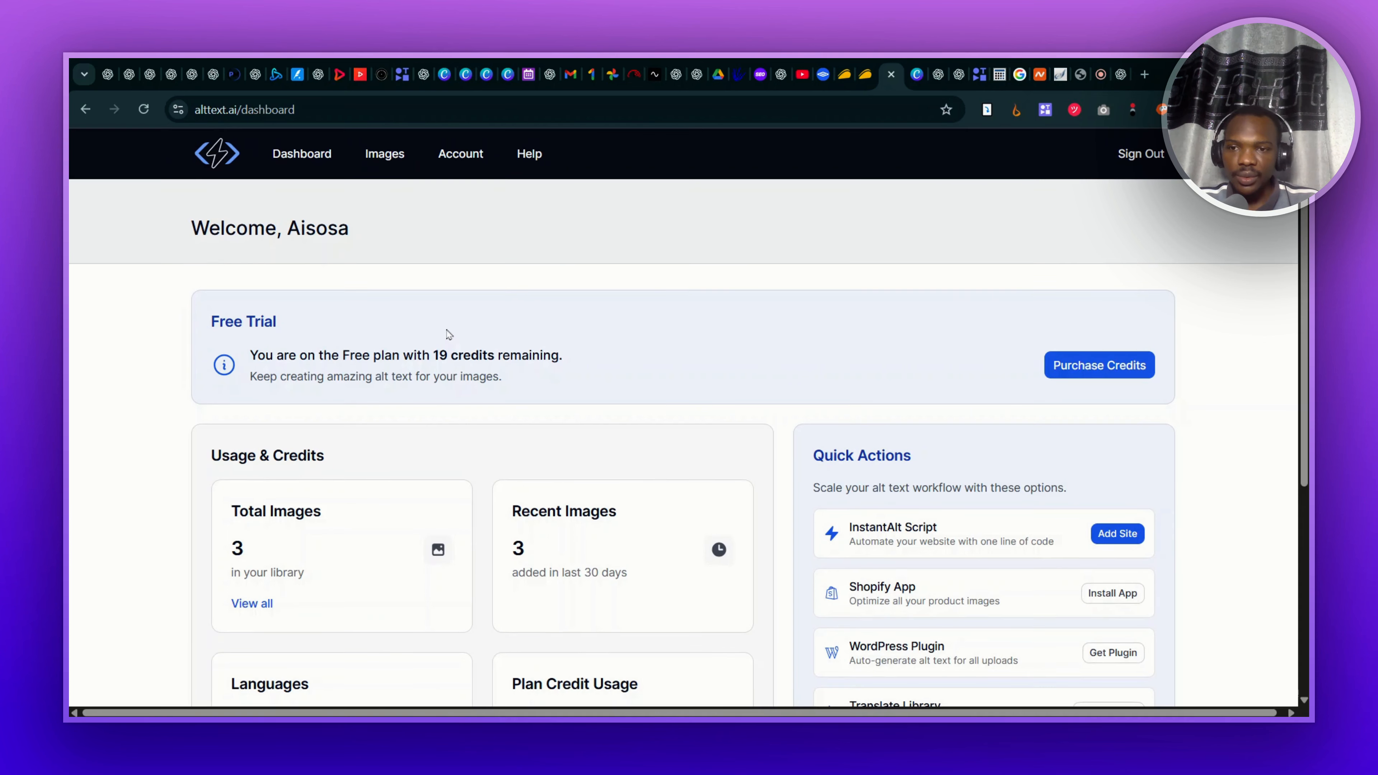
scroll(448, 337, down, 5)
scroll(448, 335, down, 1)
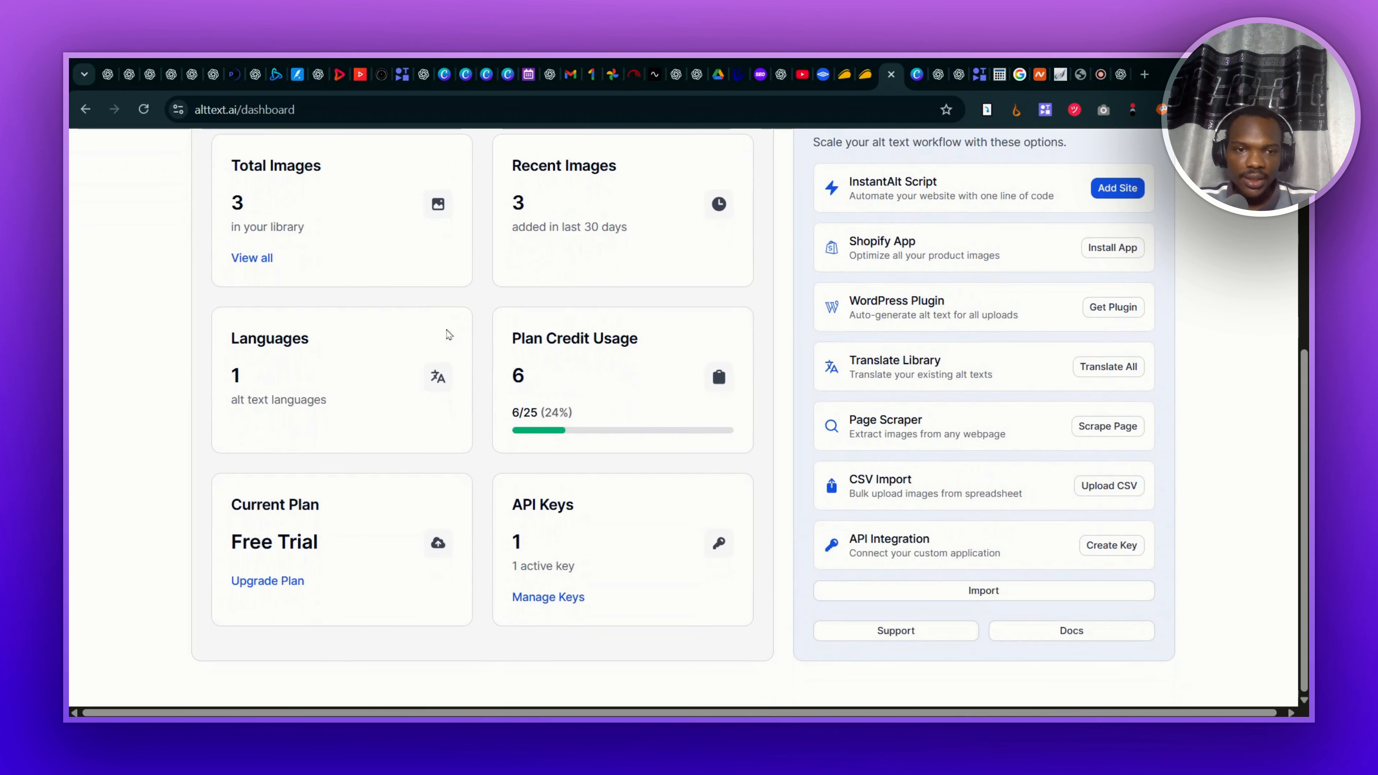
scroll(446, 332, up, 5)
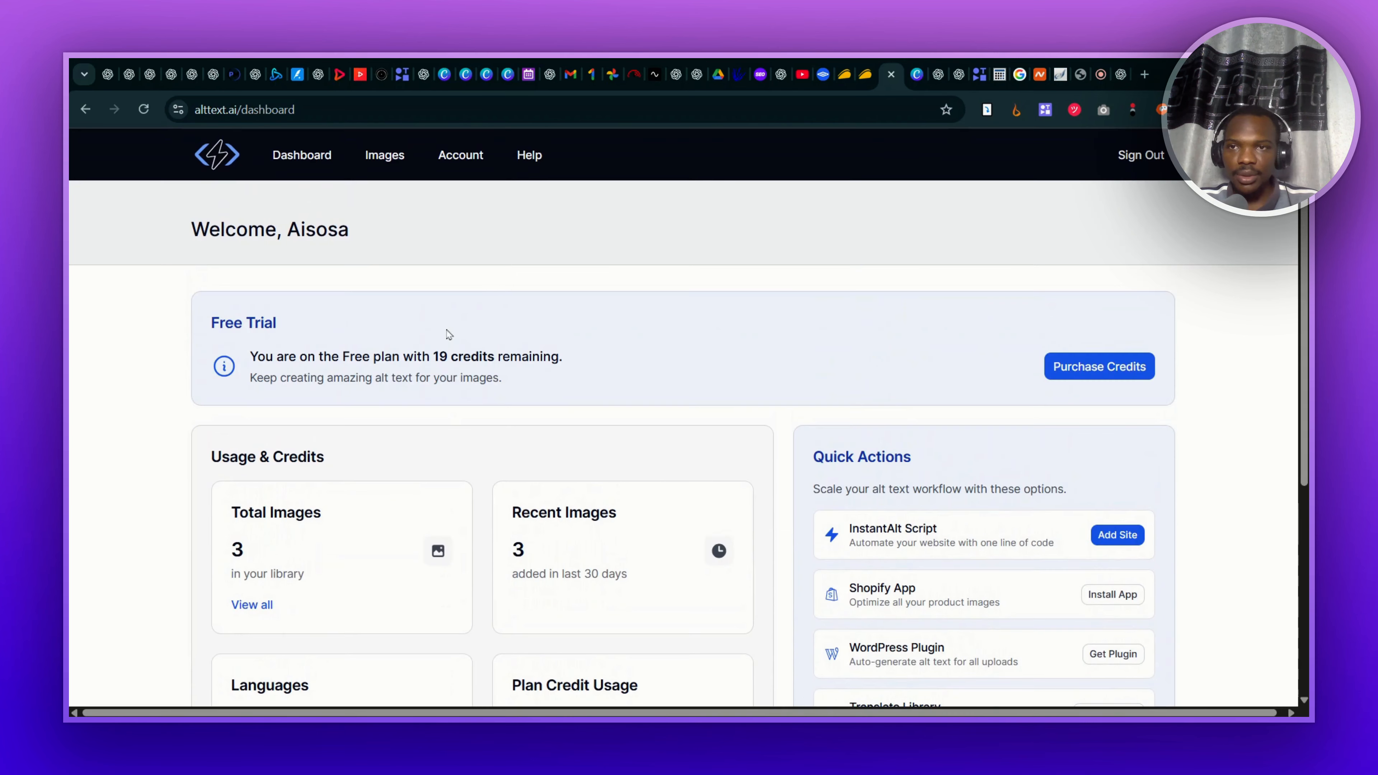
Step: Open the account's list of processed images and review the alt text generated for each one
click(383, 163)
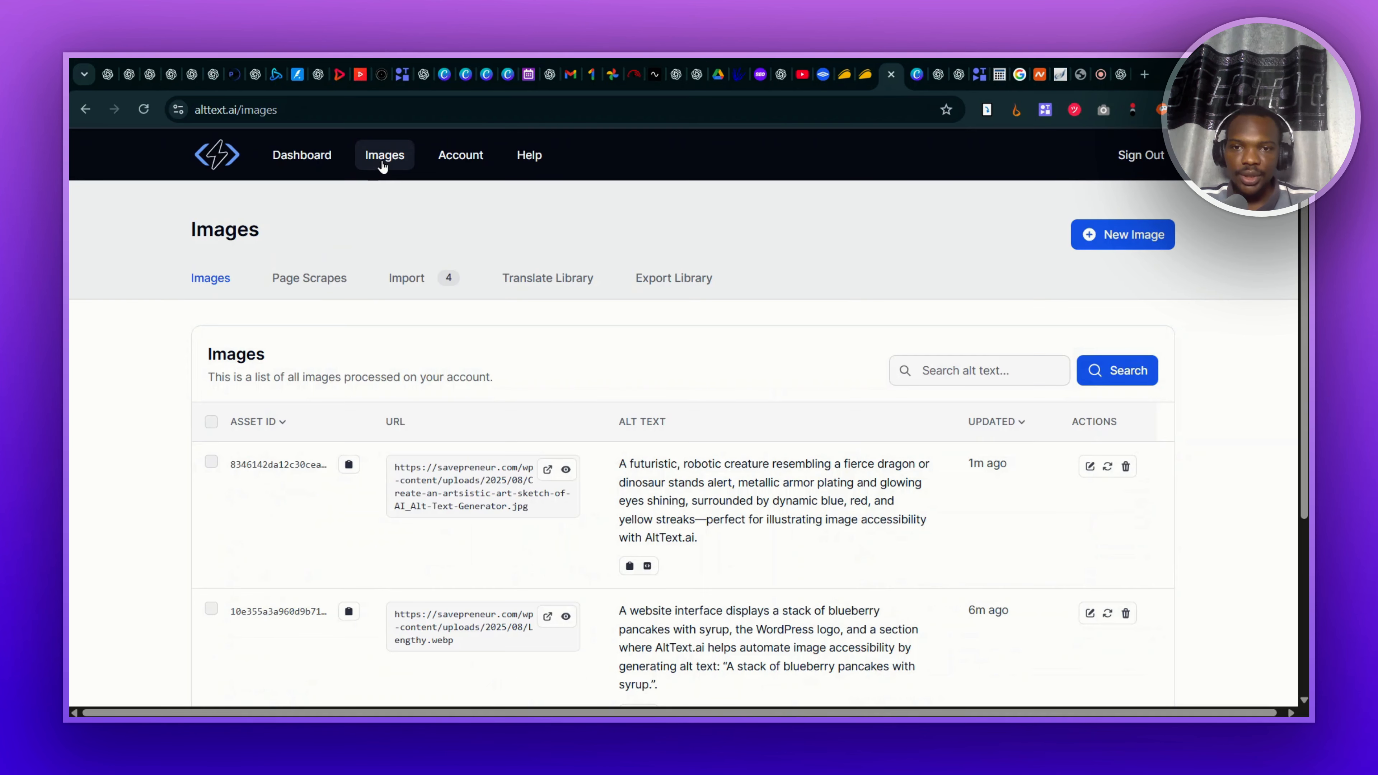
scroll(625, 504, down, 5)
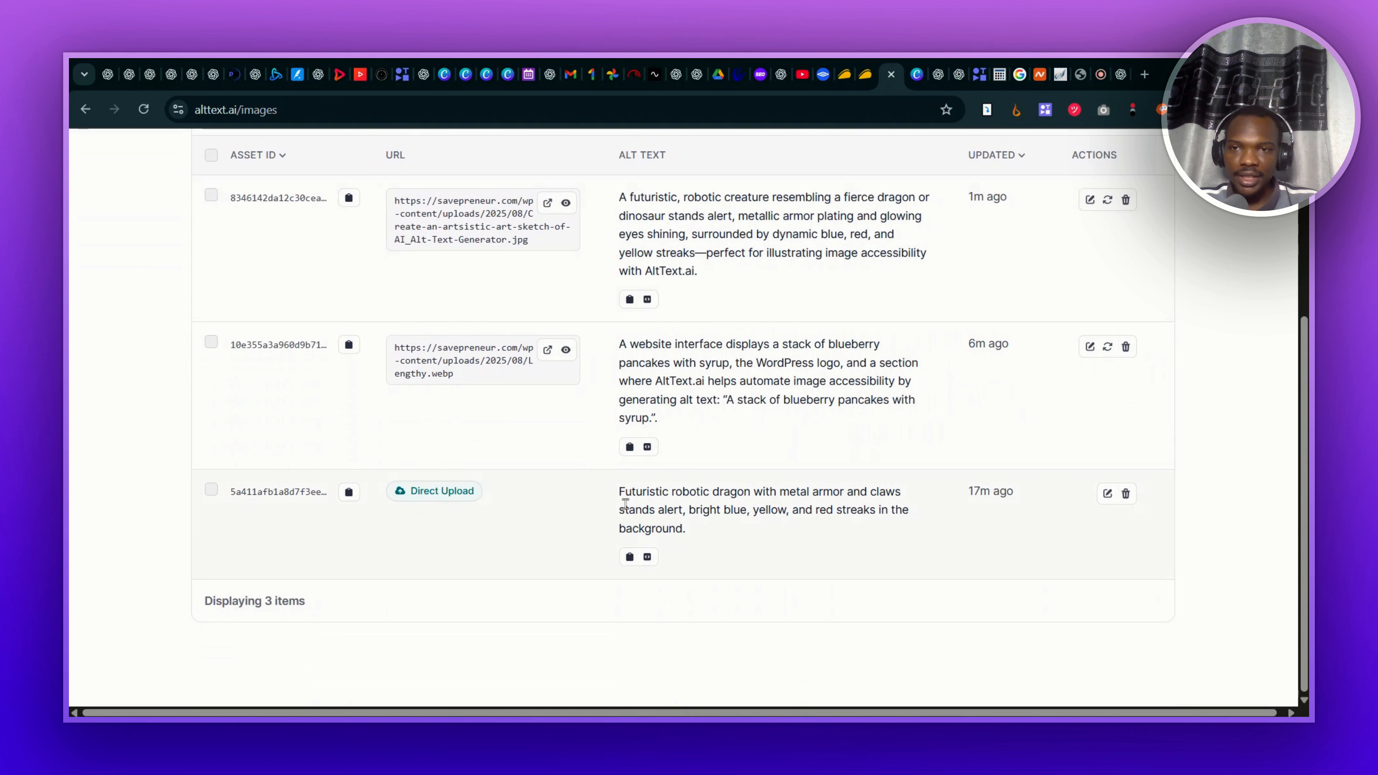
scroll(625, 503, up, 3)
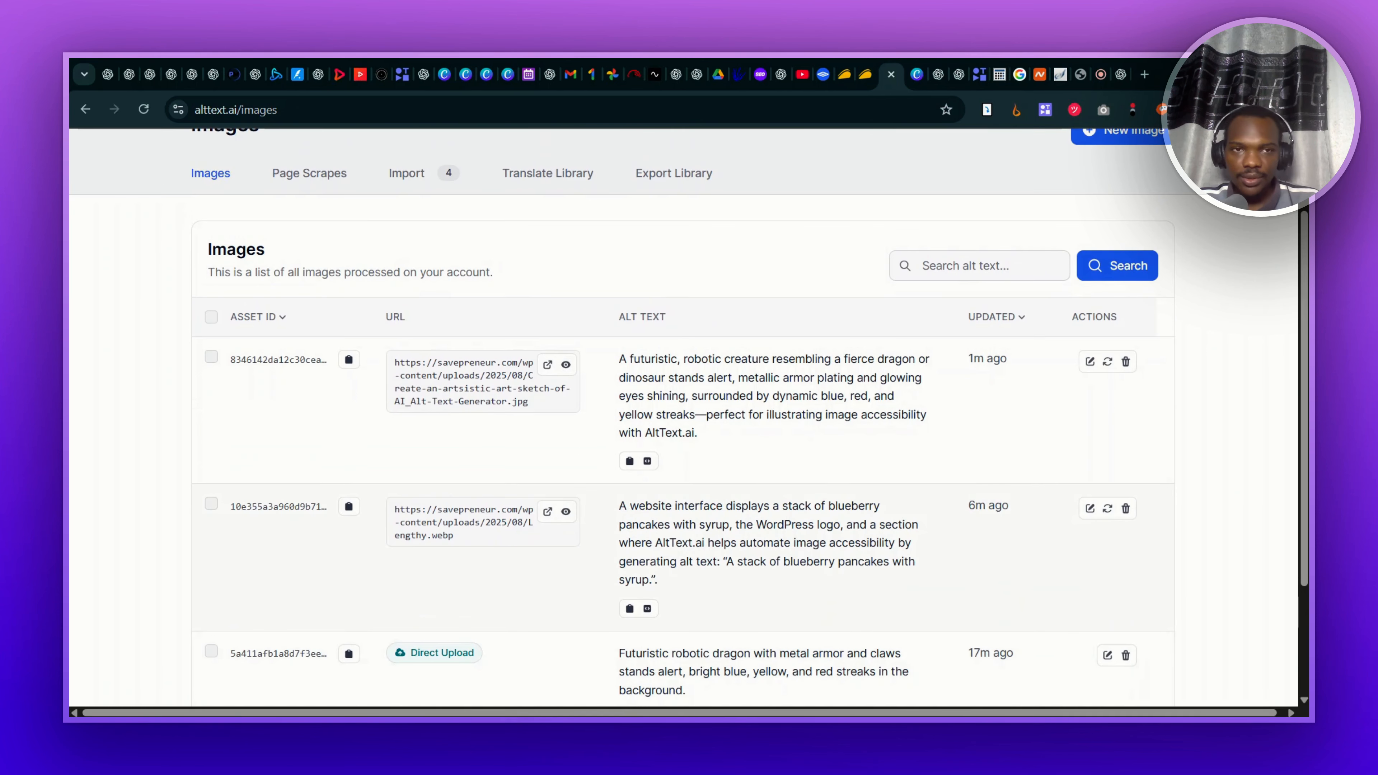
scroll(630, 493, down, 3)
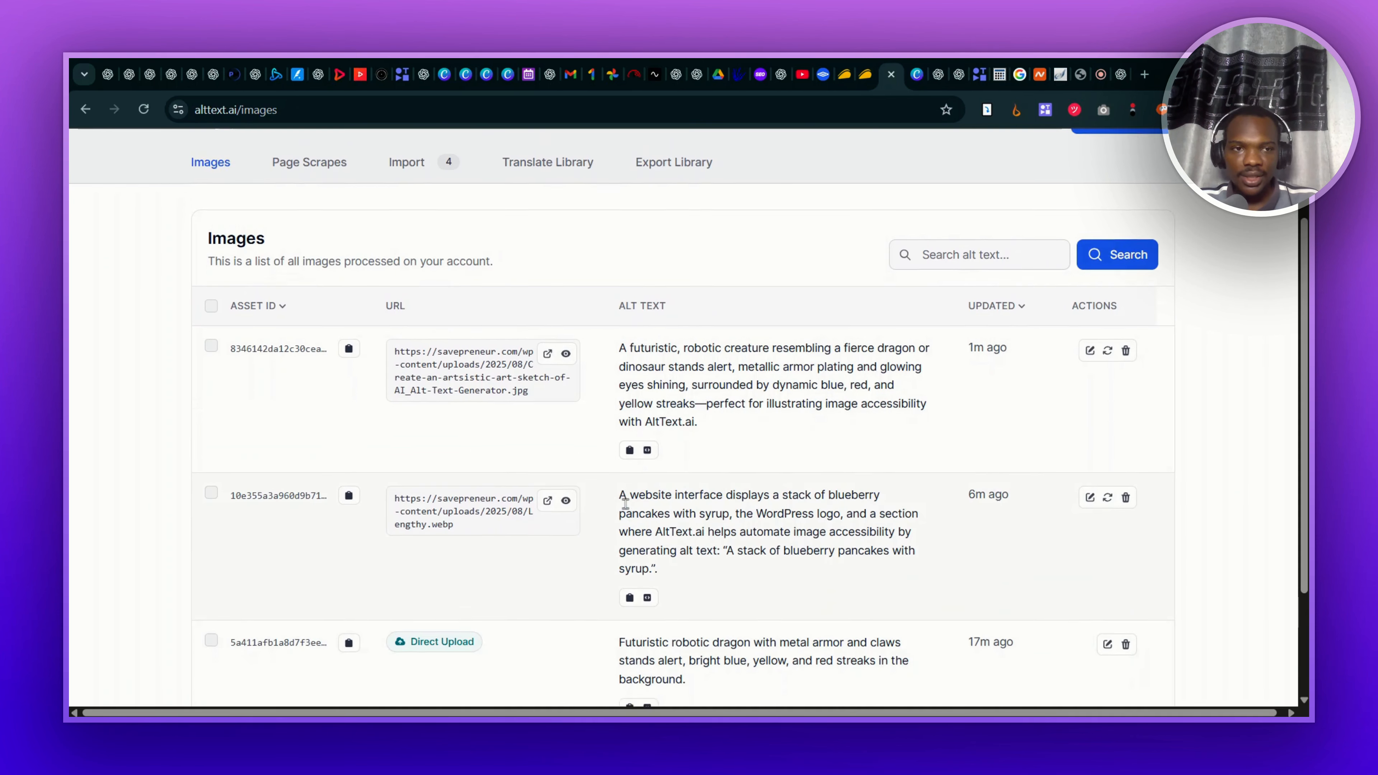
Step: Open the AltText.ai account settings, set the AI model style and detail level to Terse, and save the alt text generation settings
scroll(587, 402, up, 5)
scroll(587, 401, down, 3)
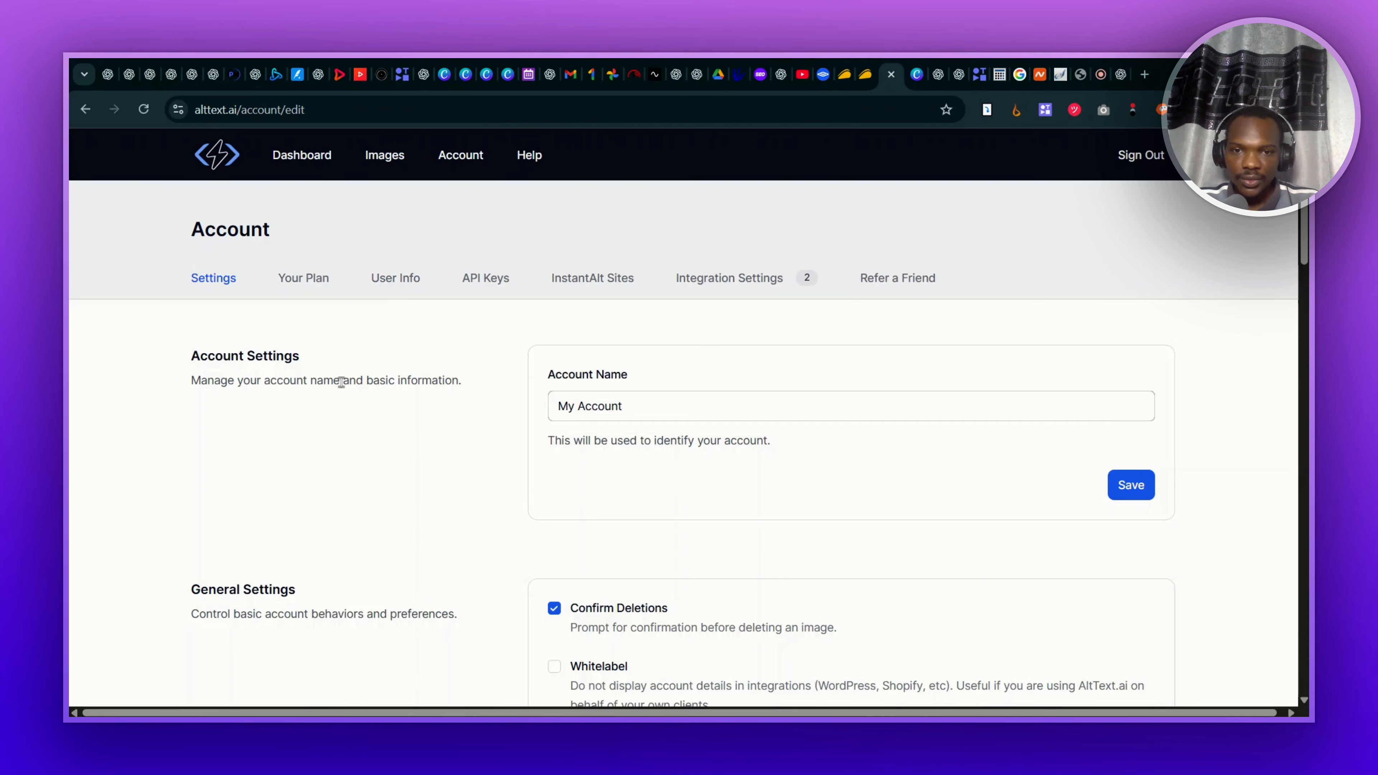
scroll(341, 382, down, 6)
scroll(341, 382, down, 5)
scroll(341, 384, up, 2)
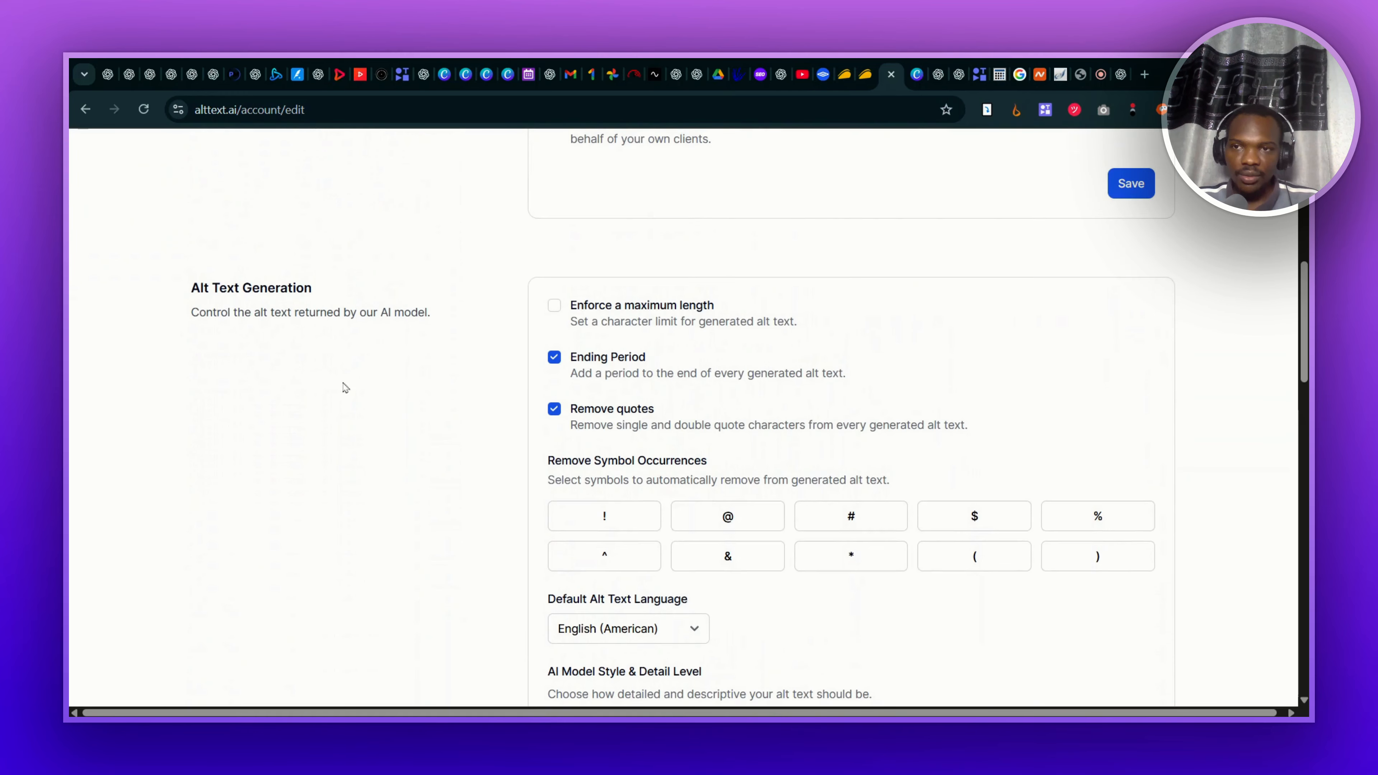
scroll(555, 453, down, 2)
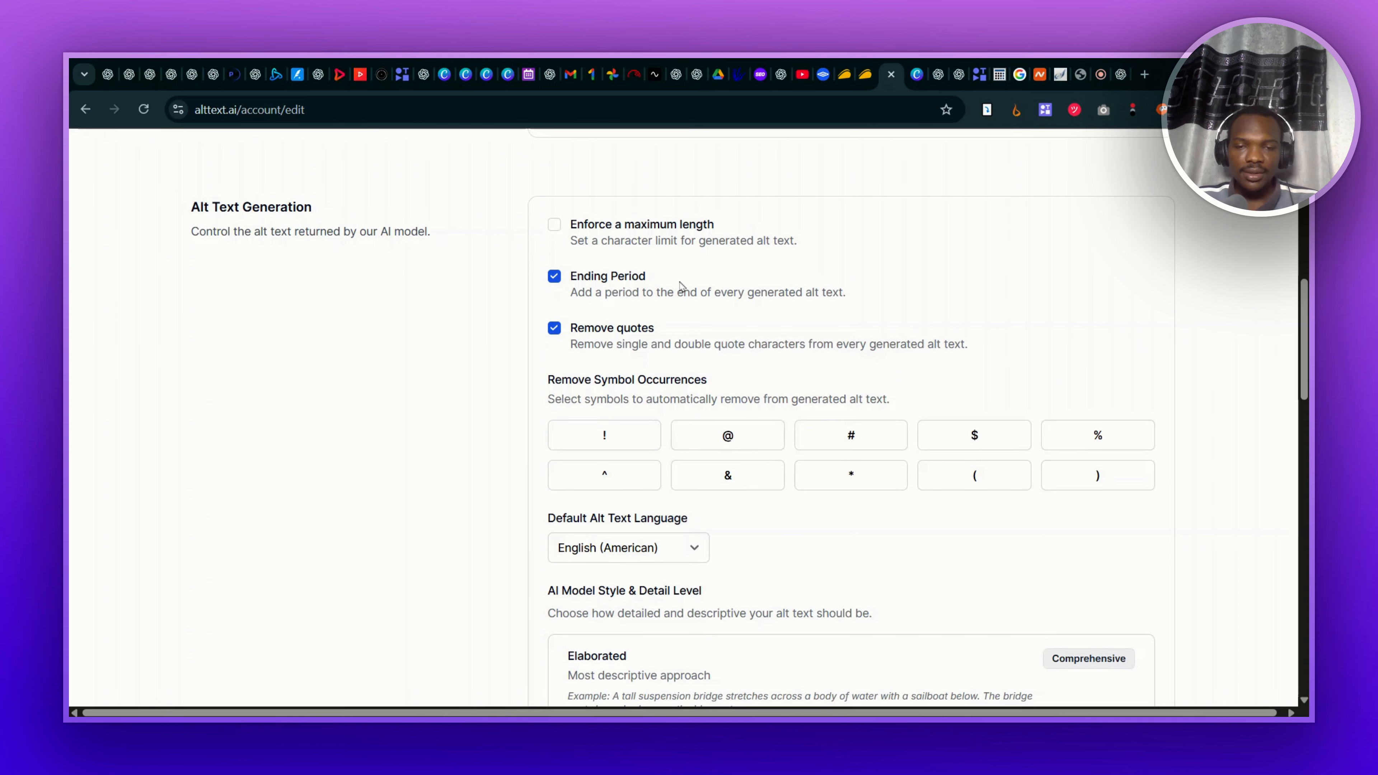
scroll(681, 286, down, 10)
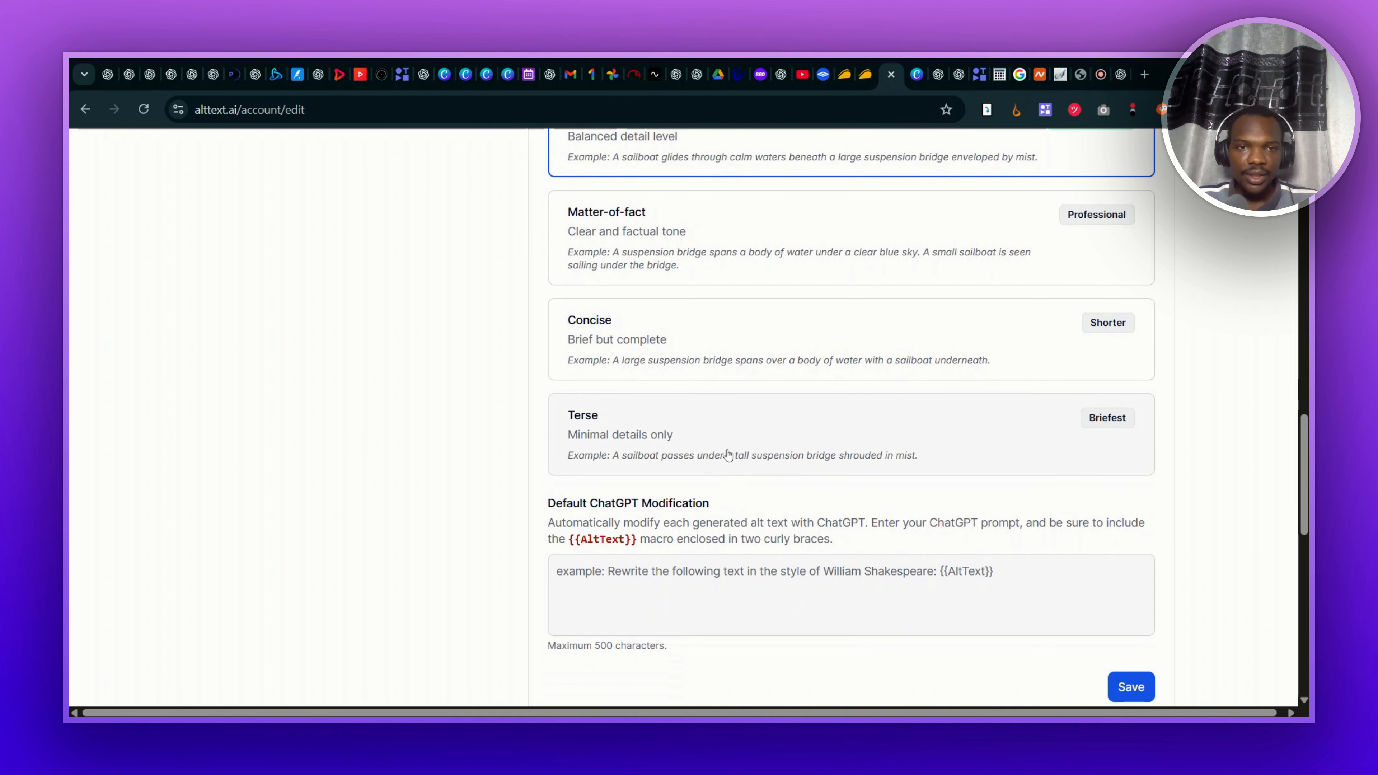
click(743, 460)
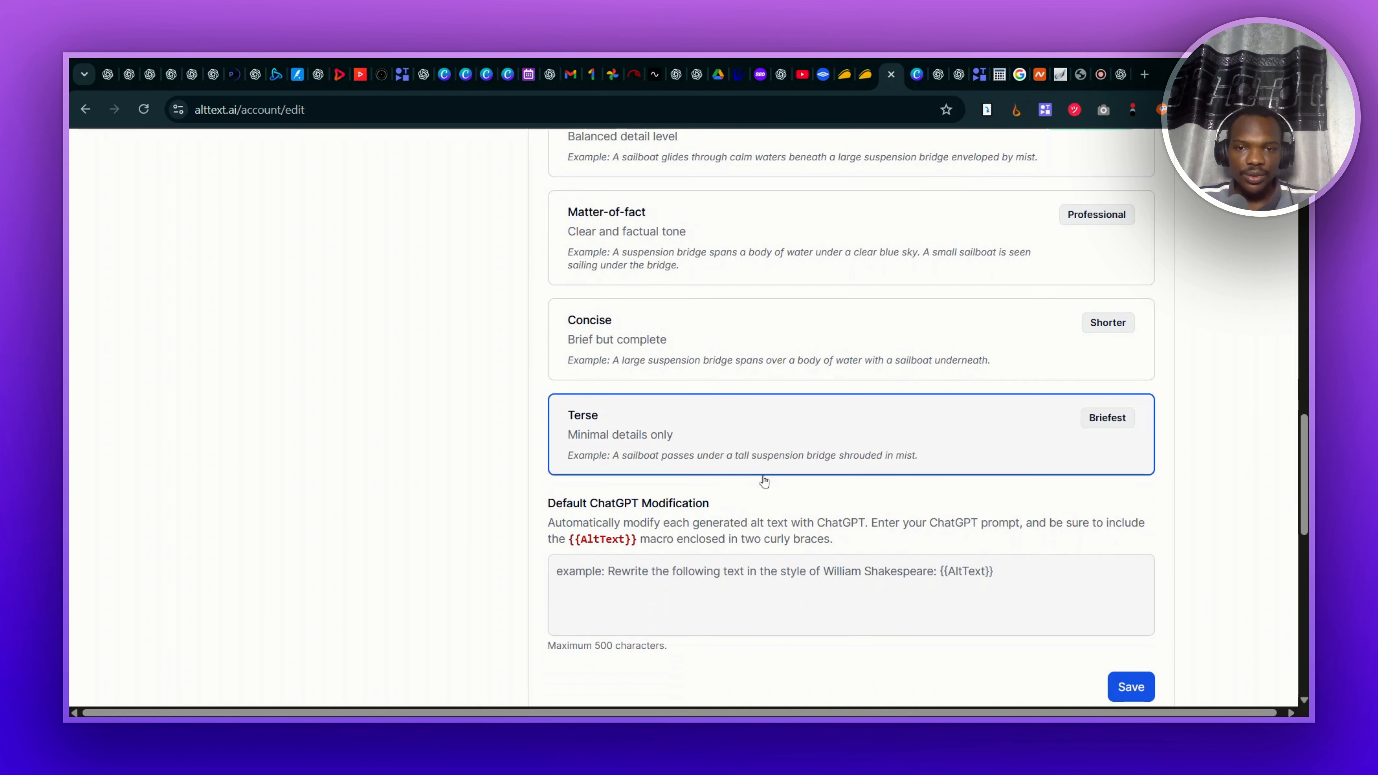
scroll(796, 493, down, 3)
scroll(795, 493, down, 4)
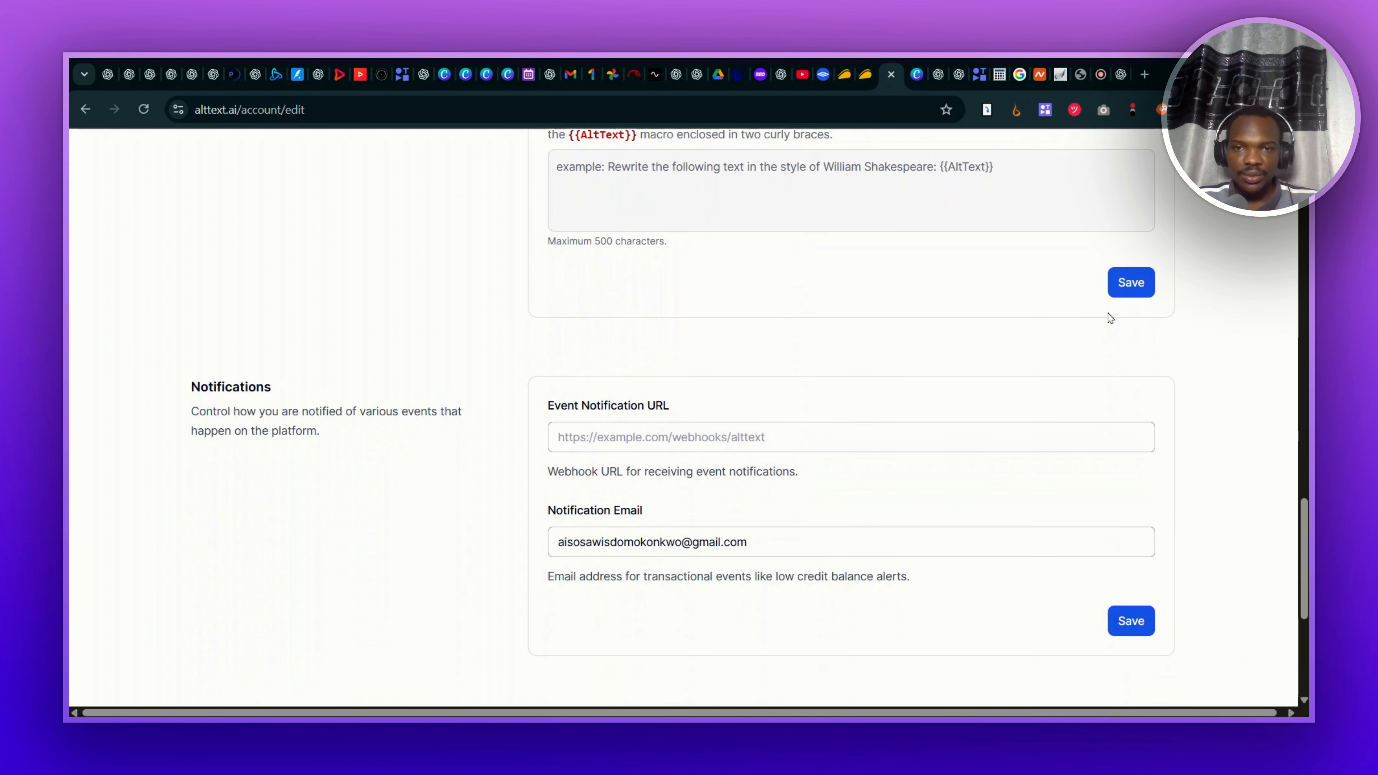
click(1129, 286)
scroll(1129, 293, down, 20)
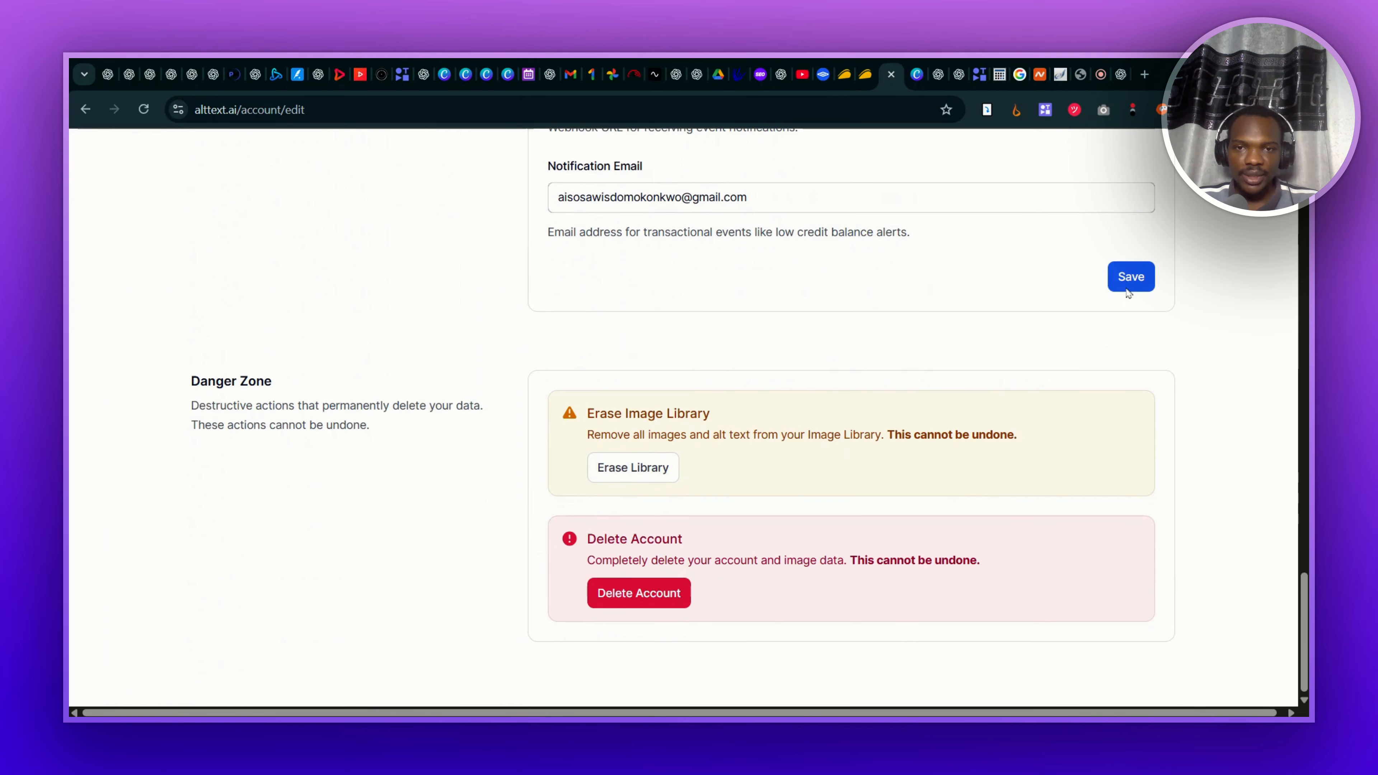
scroll(1129, 293, up, 15)
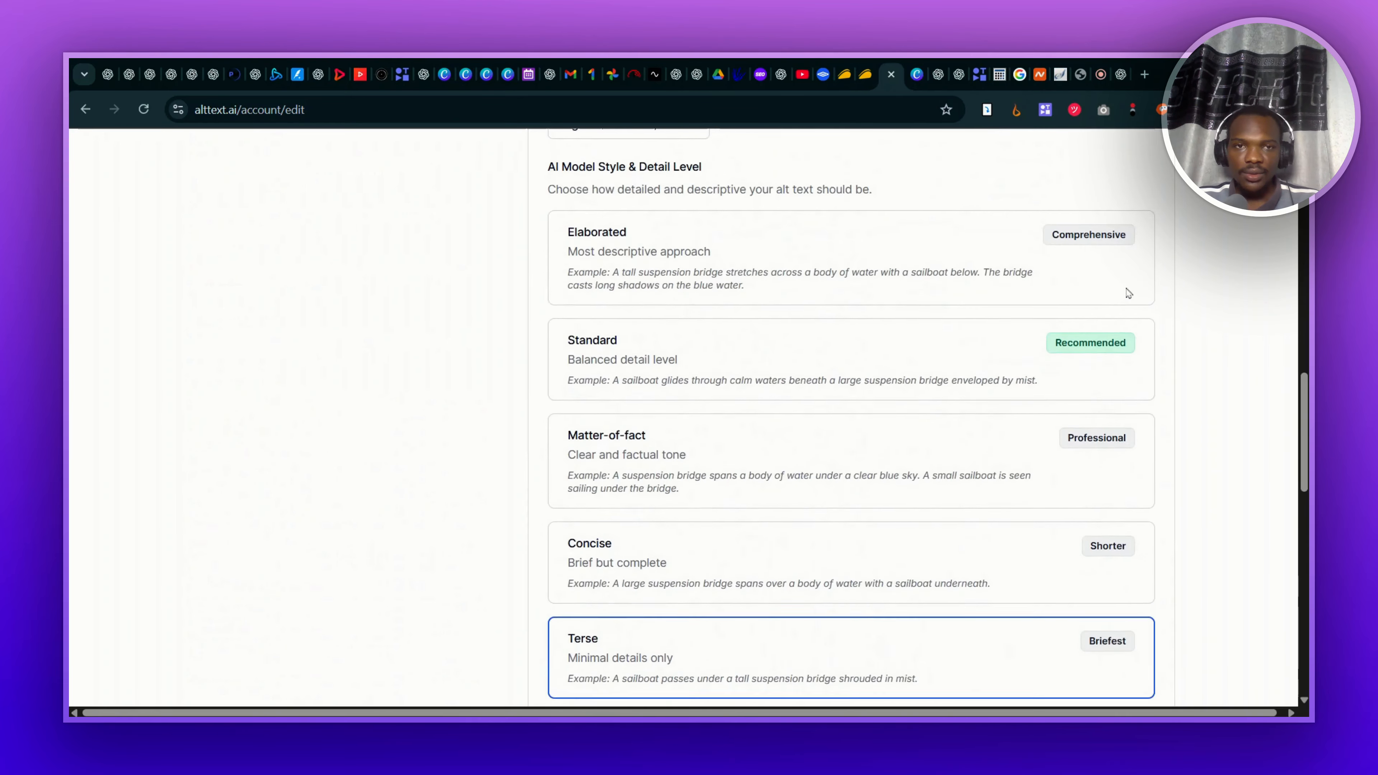
scroll(1128, 293, up, 13)
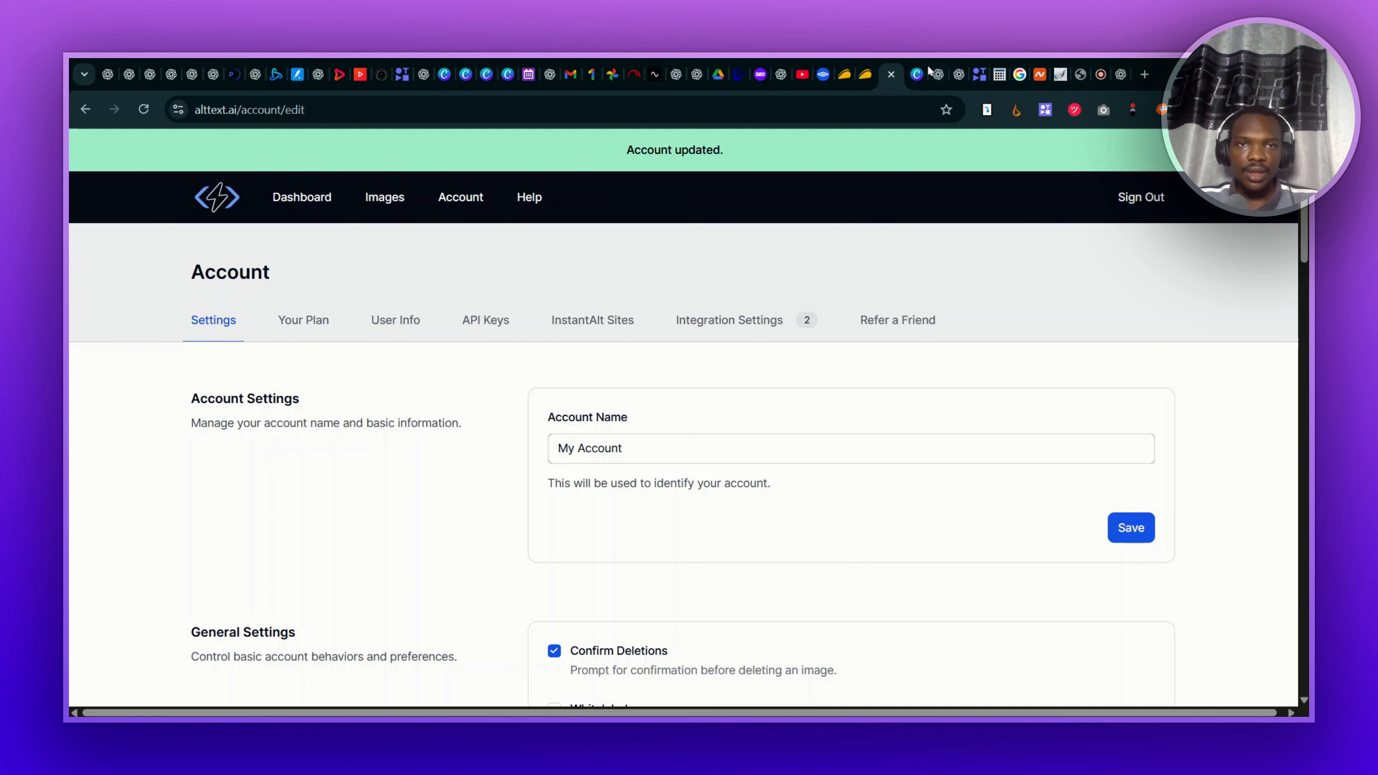
Step: Switch to the WordPress post draft, close the media dialog, and add an image block between the Key Features list and the Pros heading
click(1076, 76)
key(Escape)
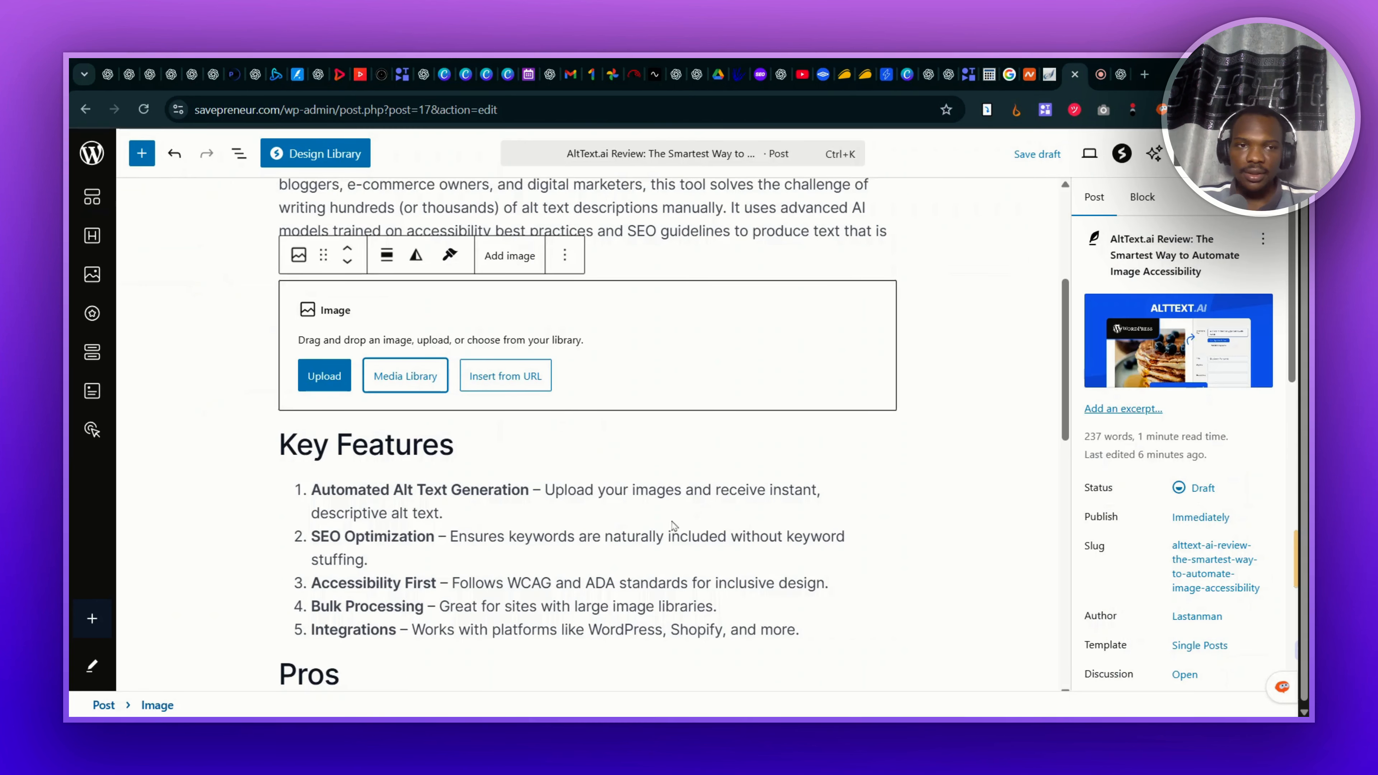
scroll(552, 564, down, 4)
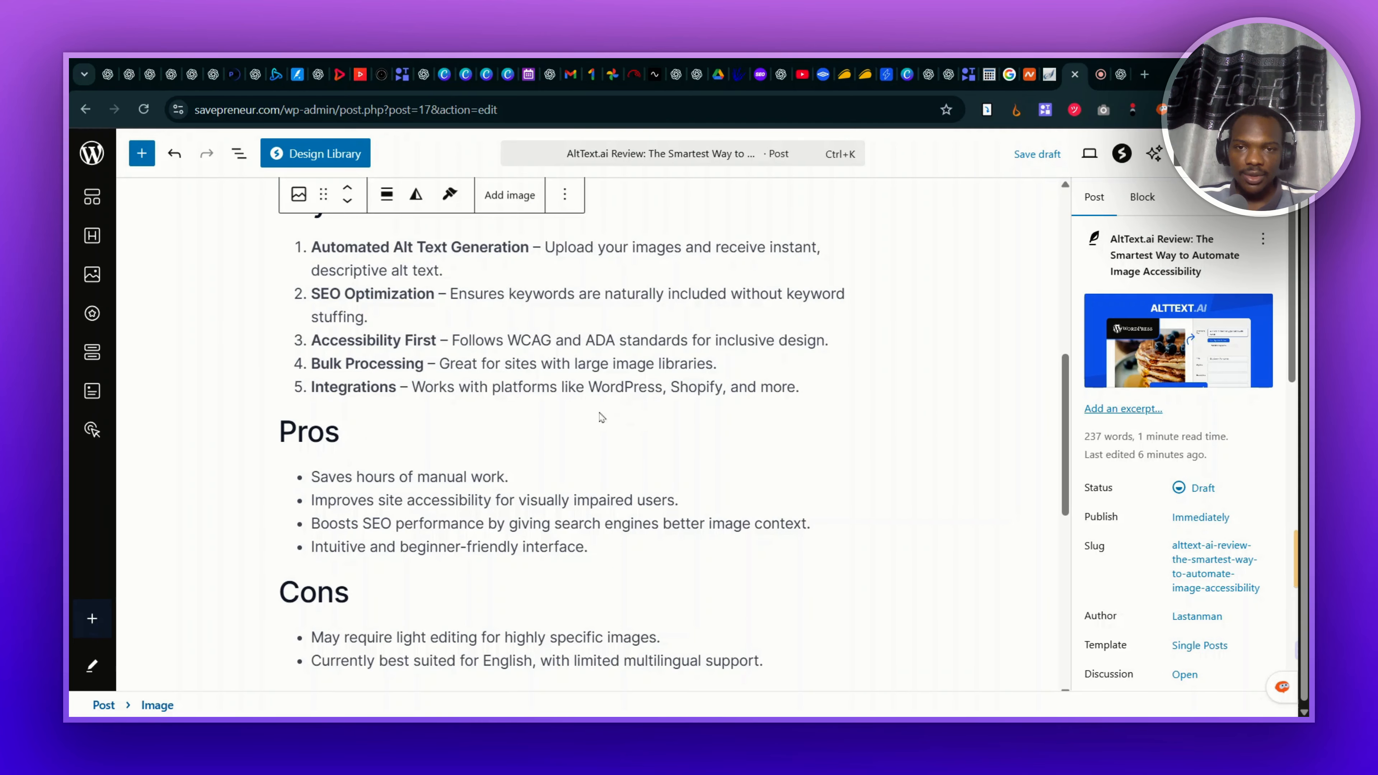
click(812, 389)
key(Return)
key(Return)
key(Return)
click(887, 384)
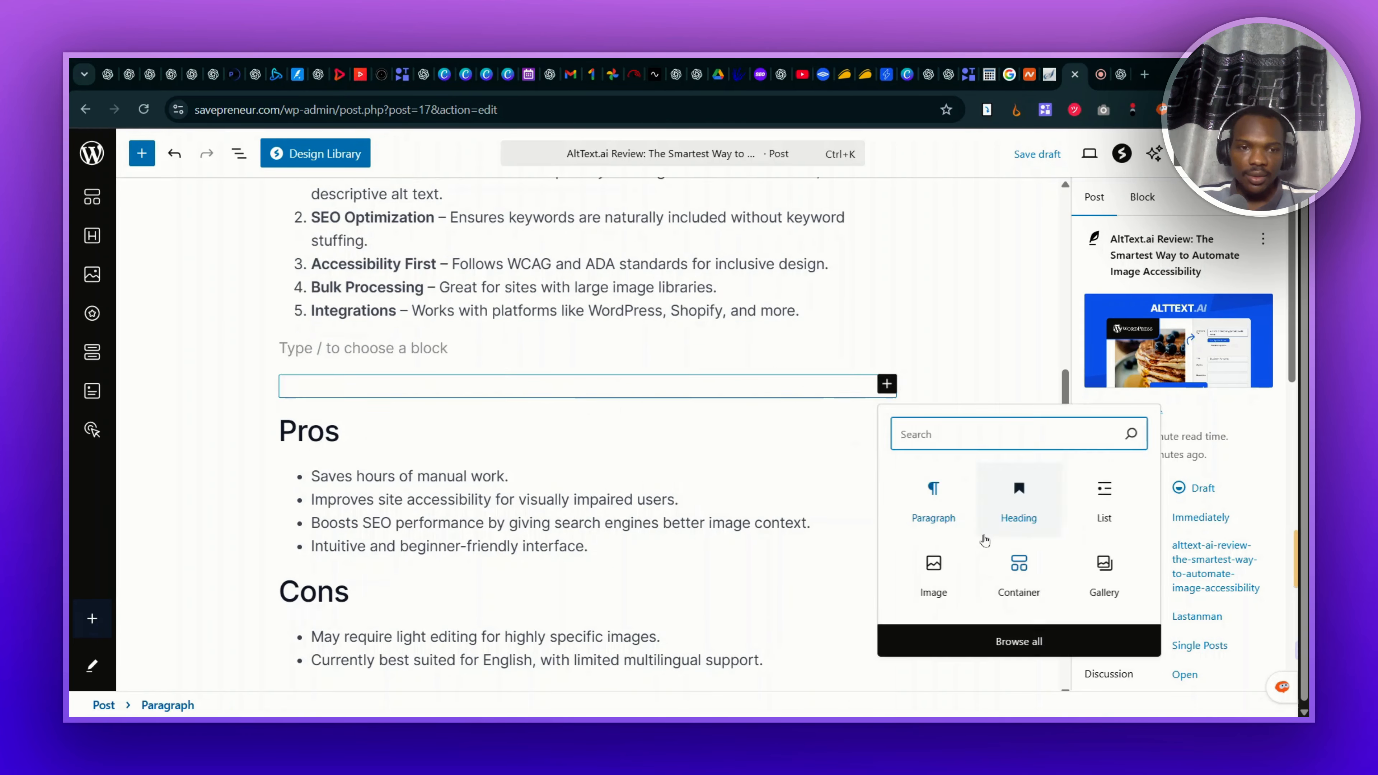
click(932, 570)
Step: Upload "create-a-blogpost-banner-with-the-text-AltText.ai-1.jpg" to the media library for the new image block
click(399, 557)
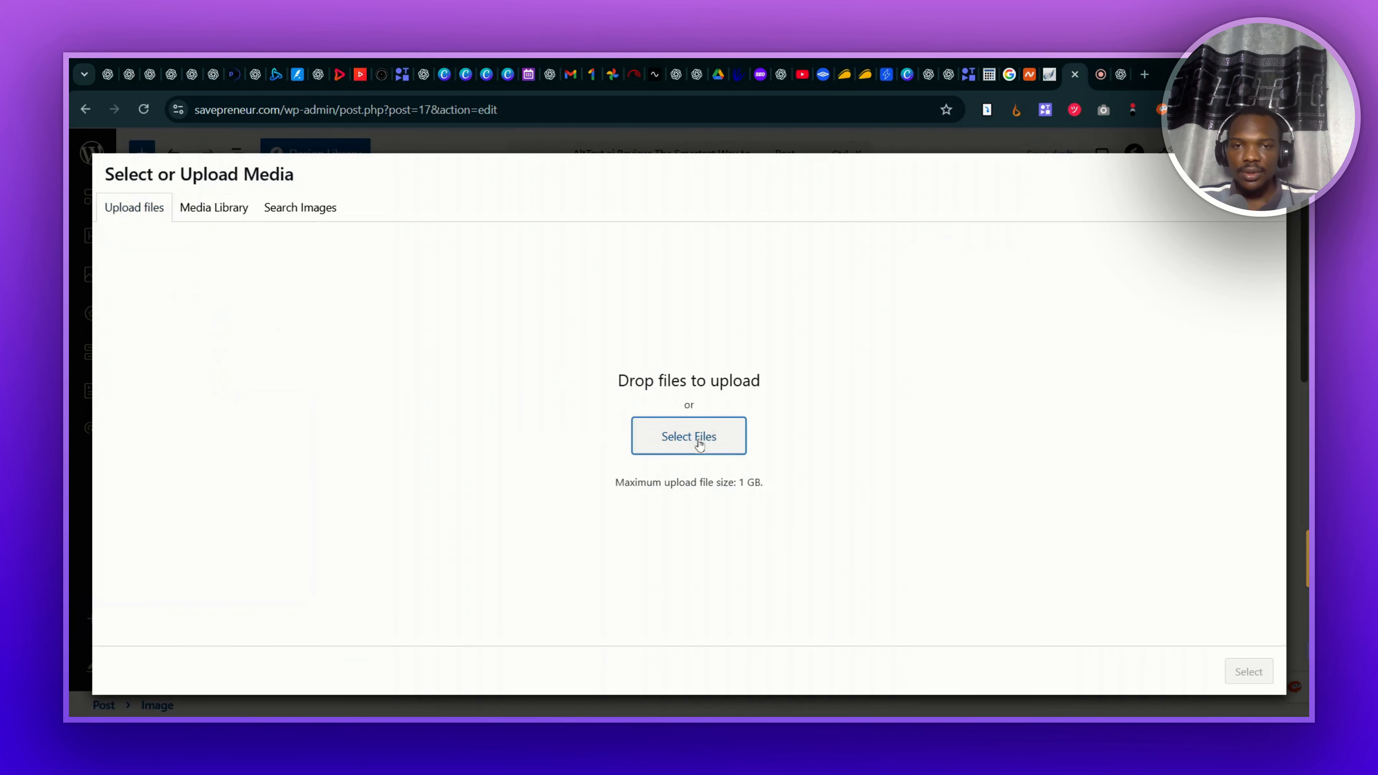
click(700, 441)
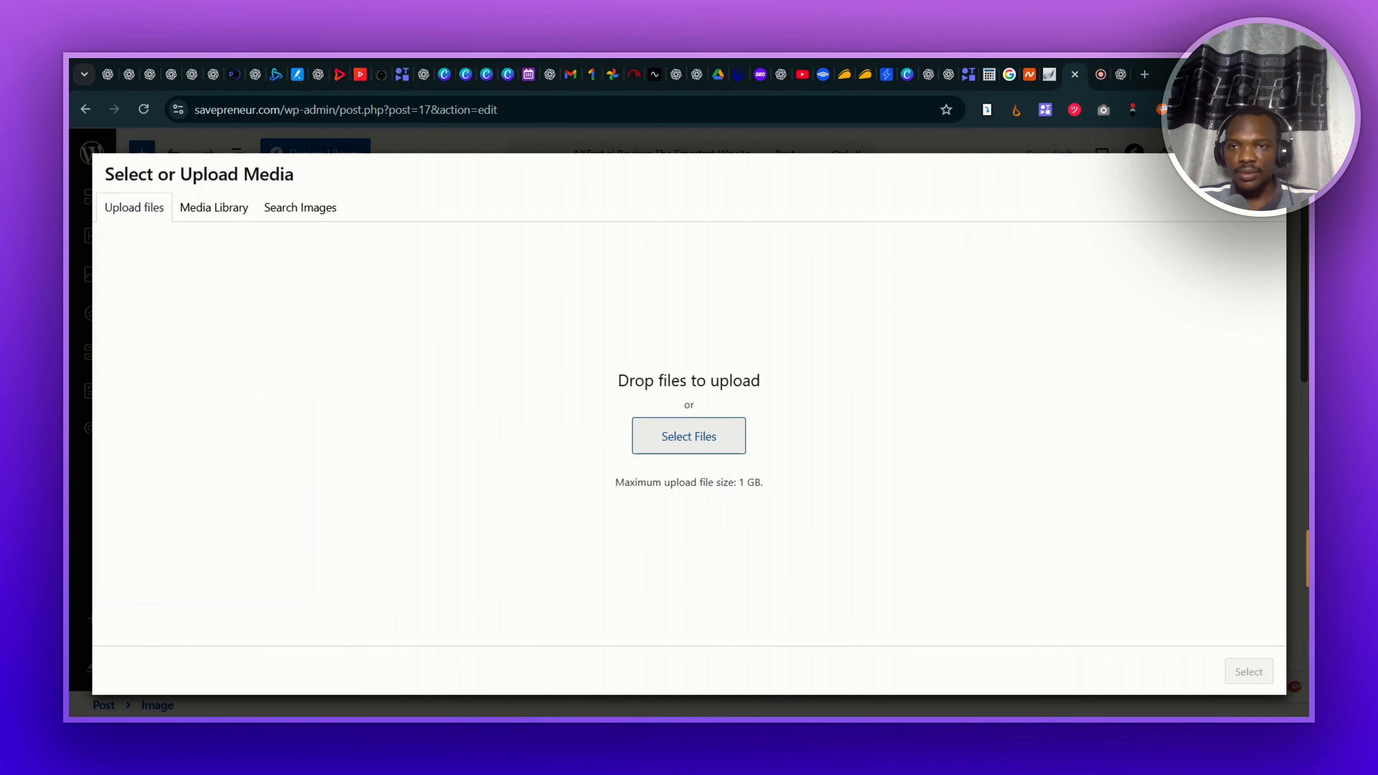
key(Return)
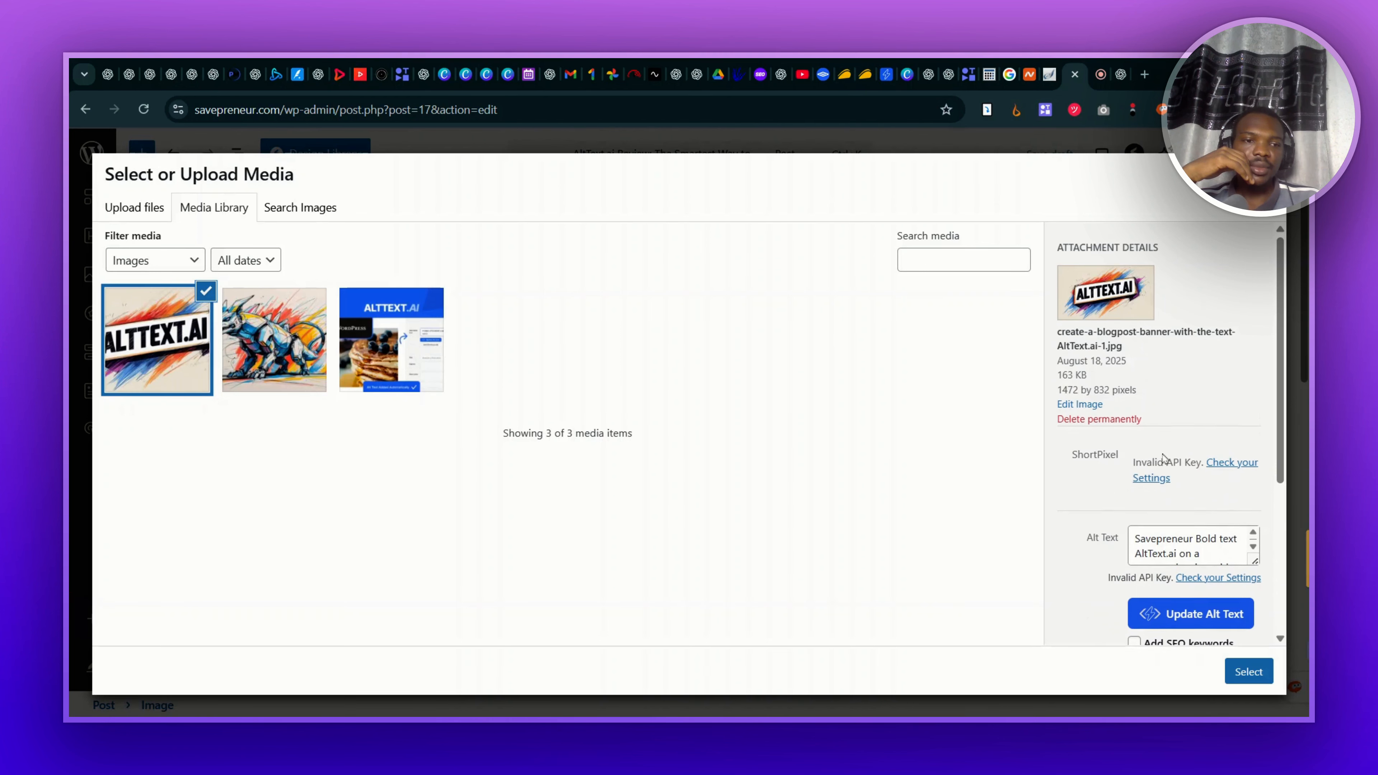
Step: Read through the uploaded banner's generated title and description in the attachment details
scroll(1160, 458, down, 5)
click(1179, 423)
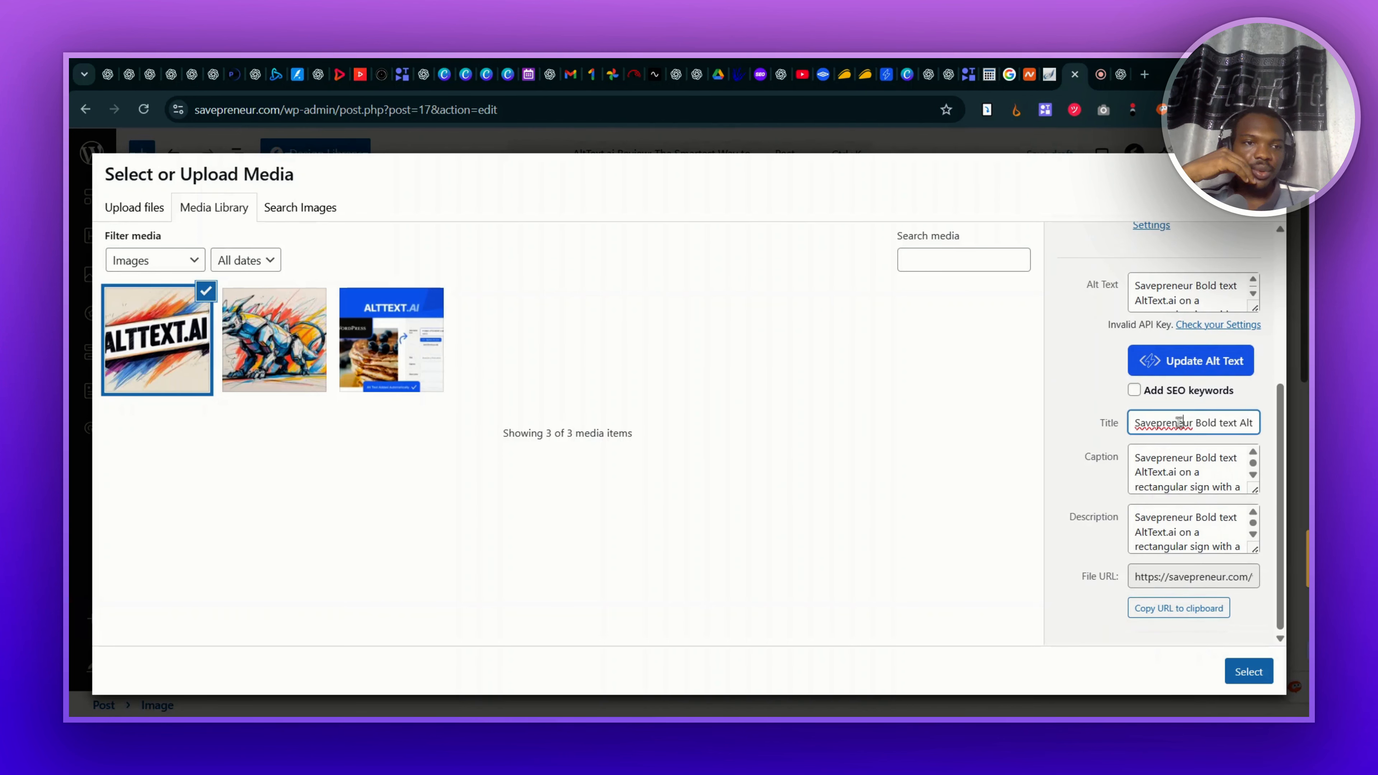
key(Right)
key(Right)
key(Right)
key(Right)
key(Right)
key(Right)
key(Right)
key(Right)
key(Right)
key(Right)
key(Right)
key(Right)
key(Right)
key(Right)
key(Right)
key(Right)
key(Right)
key(Right)
key(Right)
key(Right)
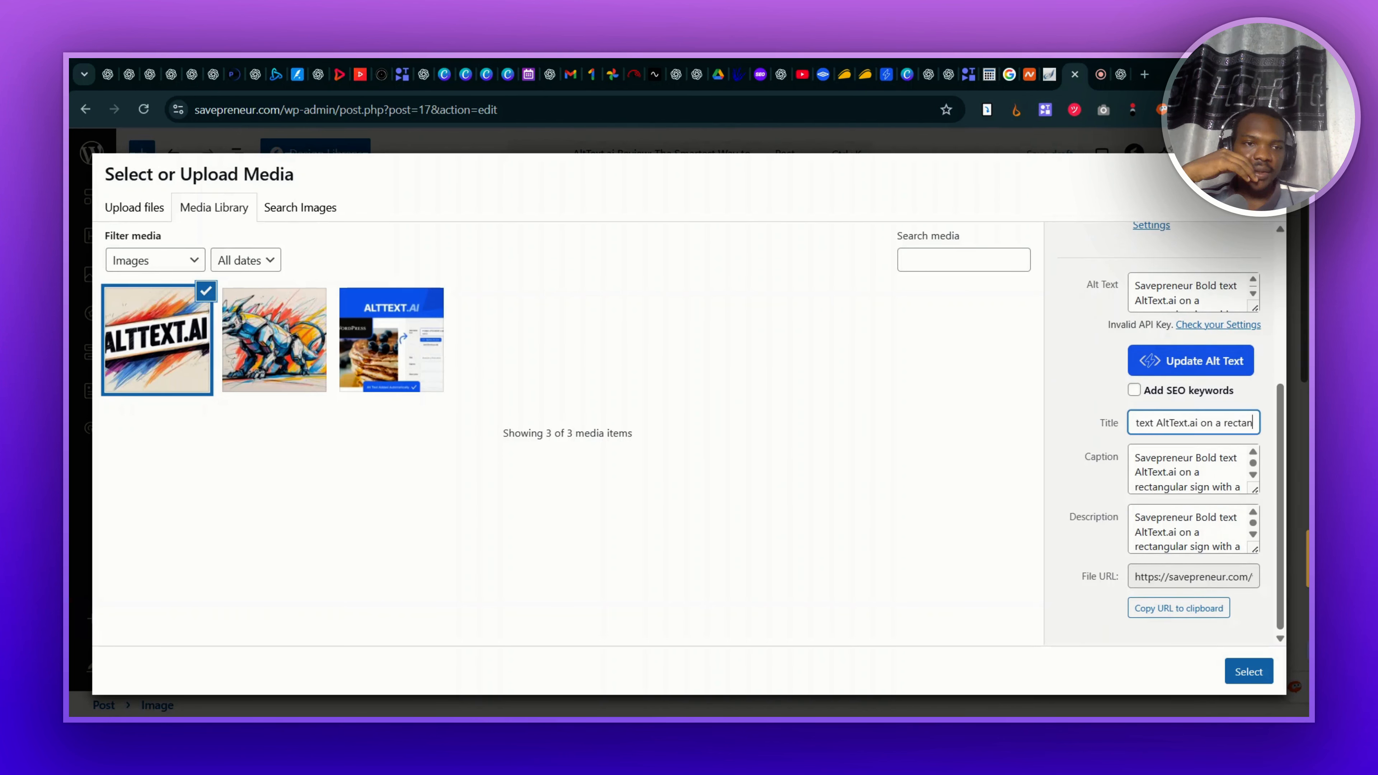
key(Right)
key(Right)
key(Right)
key(Right)
key(Right)
key(Right)
key(Right)
key(Right)
key(Right)
key(Right)
key(Right)
key(Right)
key(Right)
key(Right)
key(Right)
key(Right)
key(Right)
key(Right)
key(Right)
key(Right)
key(Right)
key(Right)
key(Right)
key(Right)
key(Right)
key(Right)
key(Right)
key(Right)
key(Right)
key(Right)
key(Right)
key(Right)
key(Right)
key(Right)
key(Right)
key(Right)
key(Right)
key(Right)
key(Right)
key(Right)
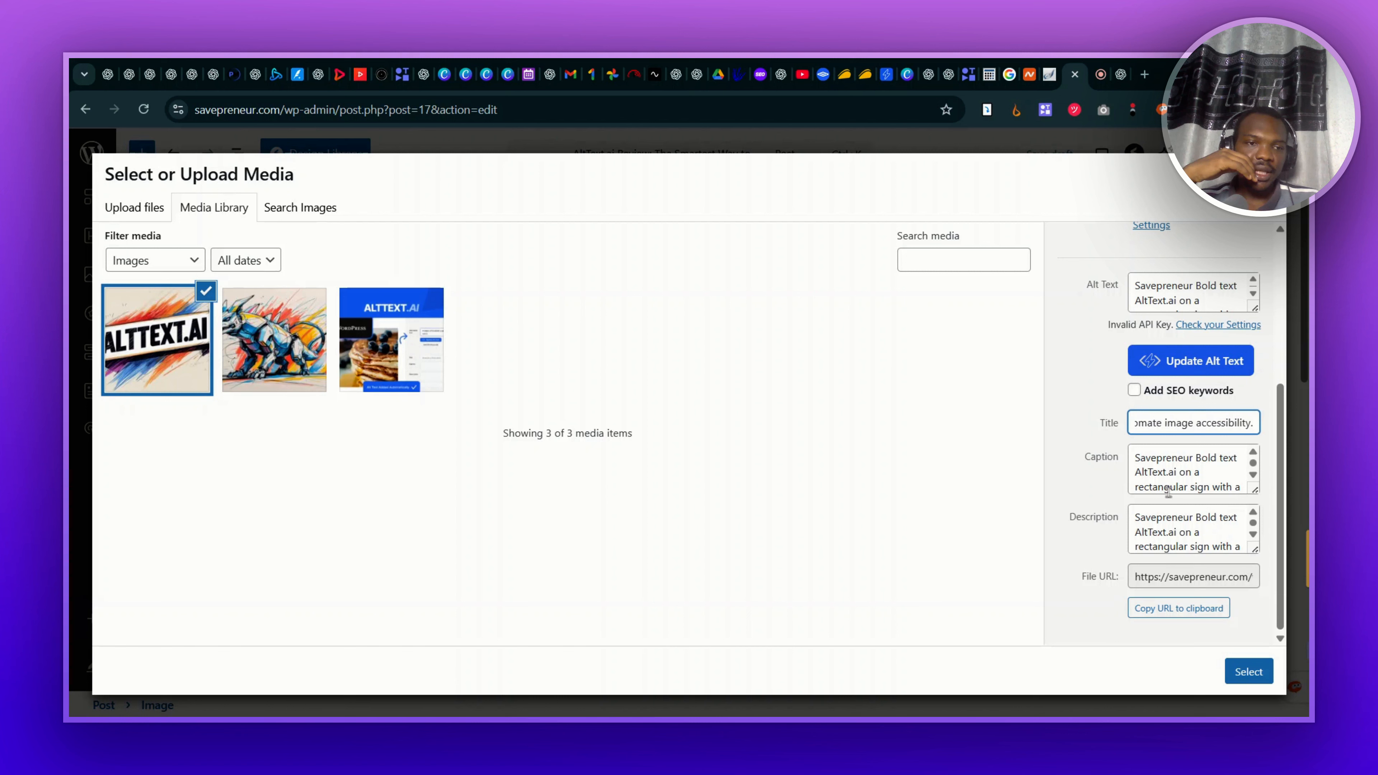
key(Home)
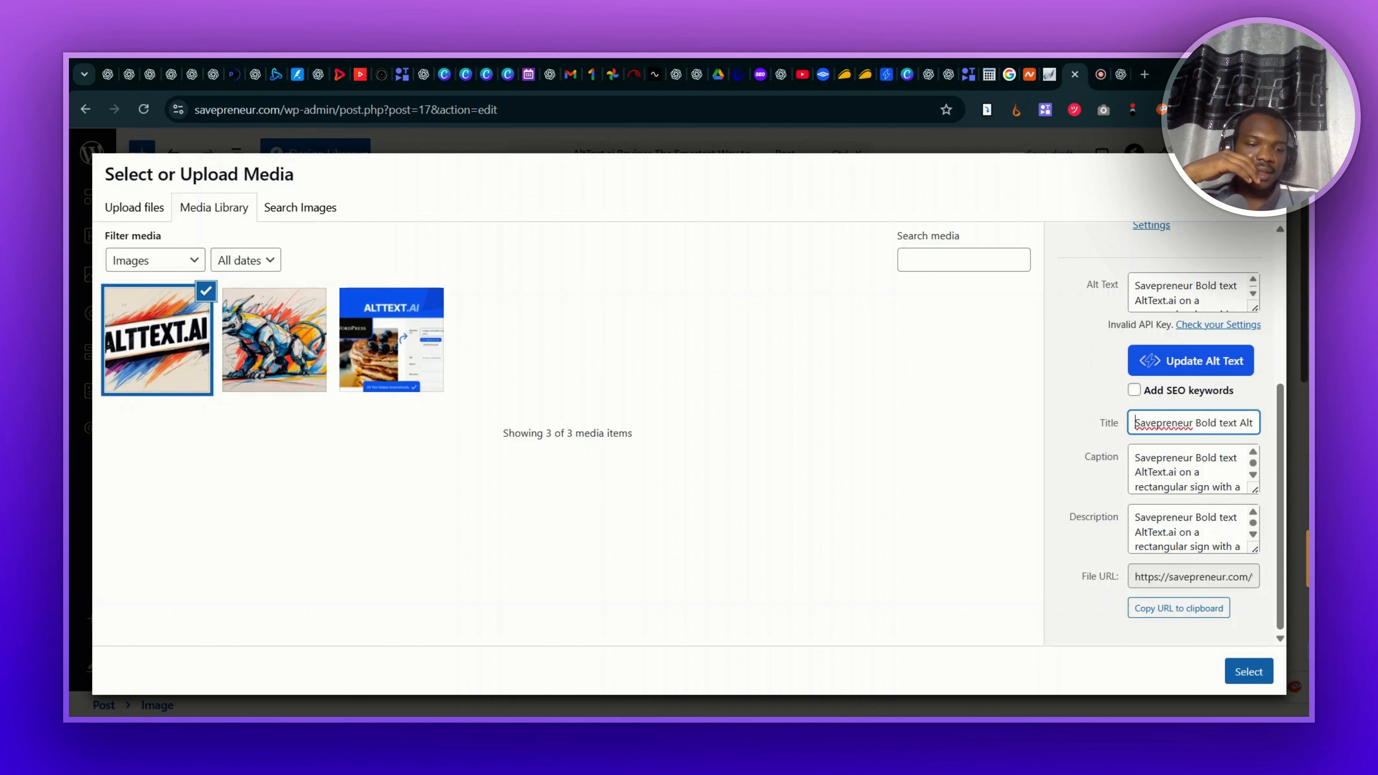
key(End)
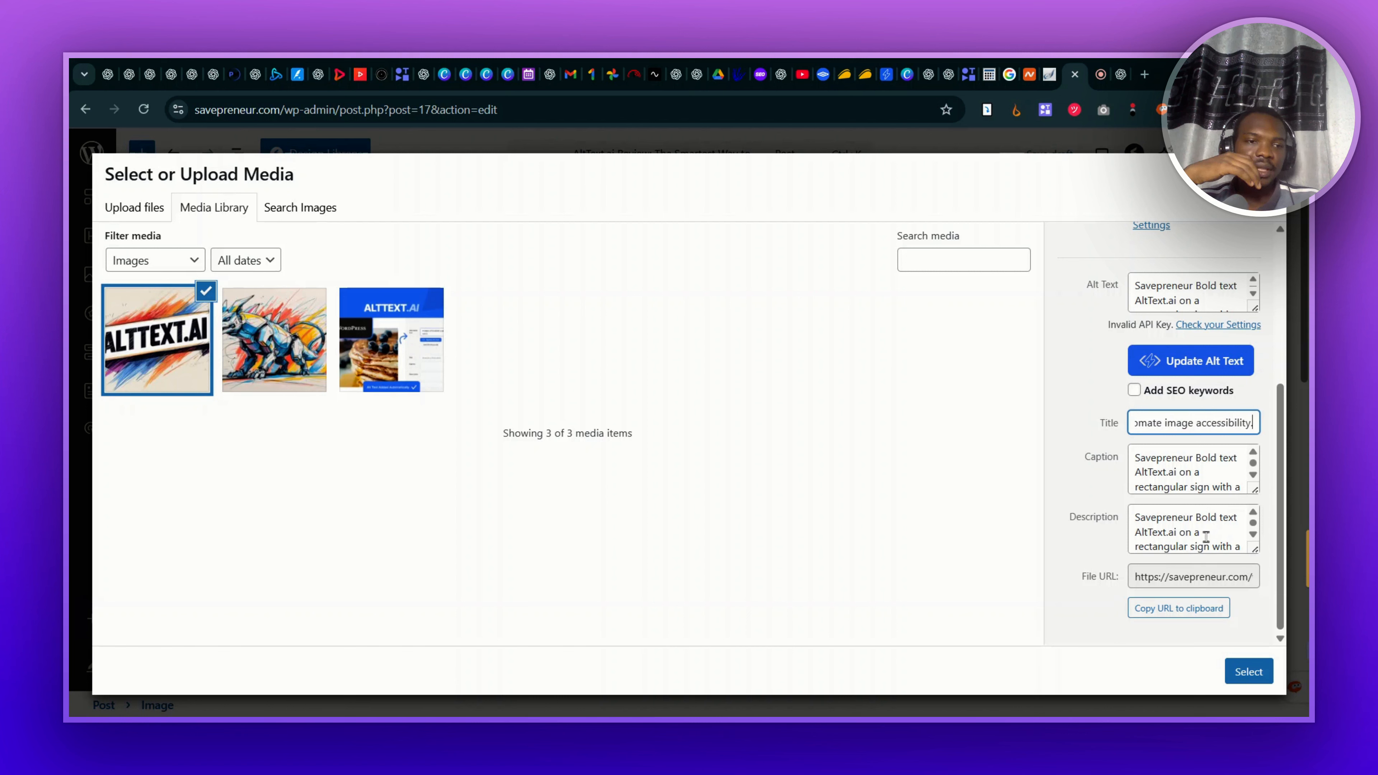
scroll(1205, 537, down, 3)
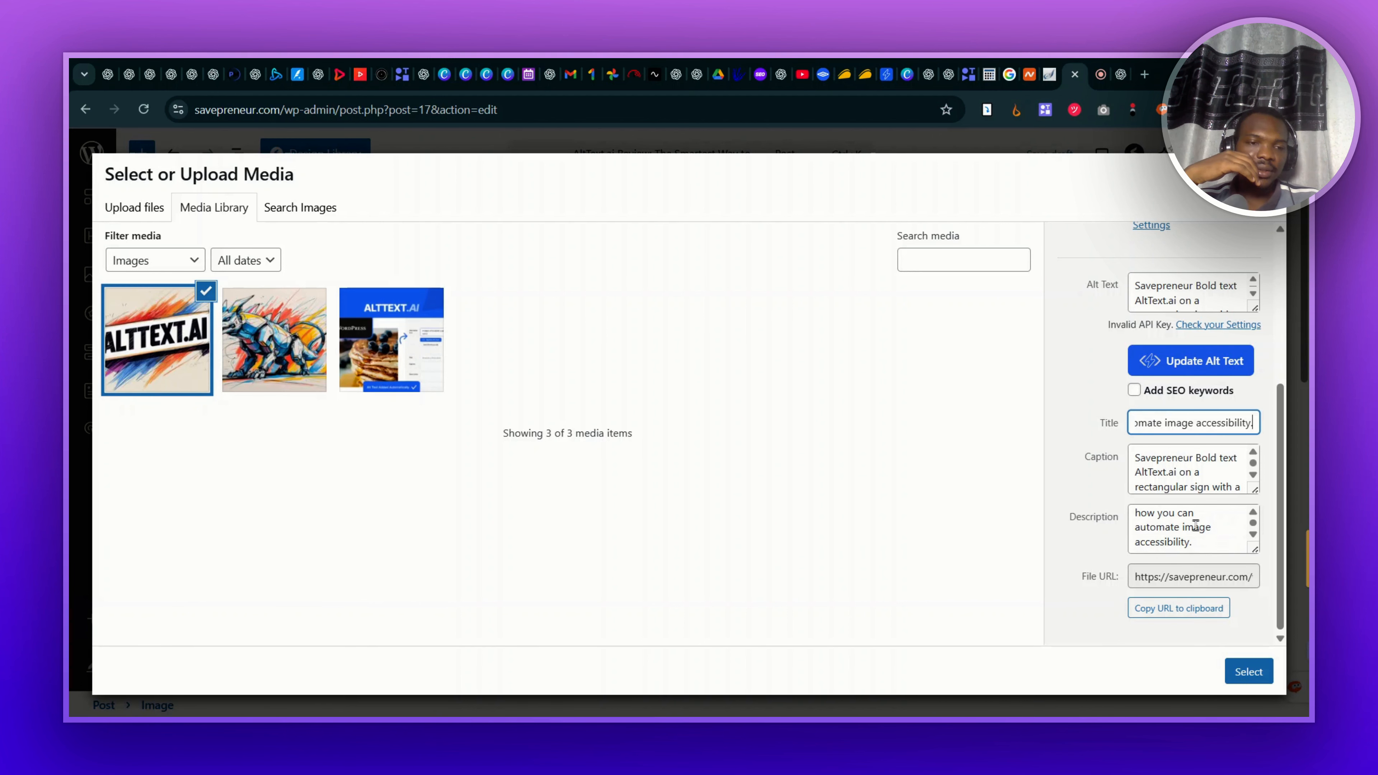
scroll(1196, 525, up, 3)
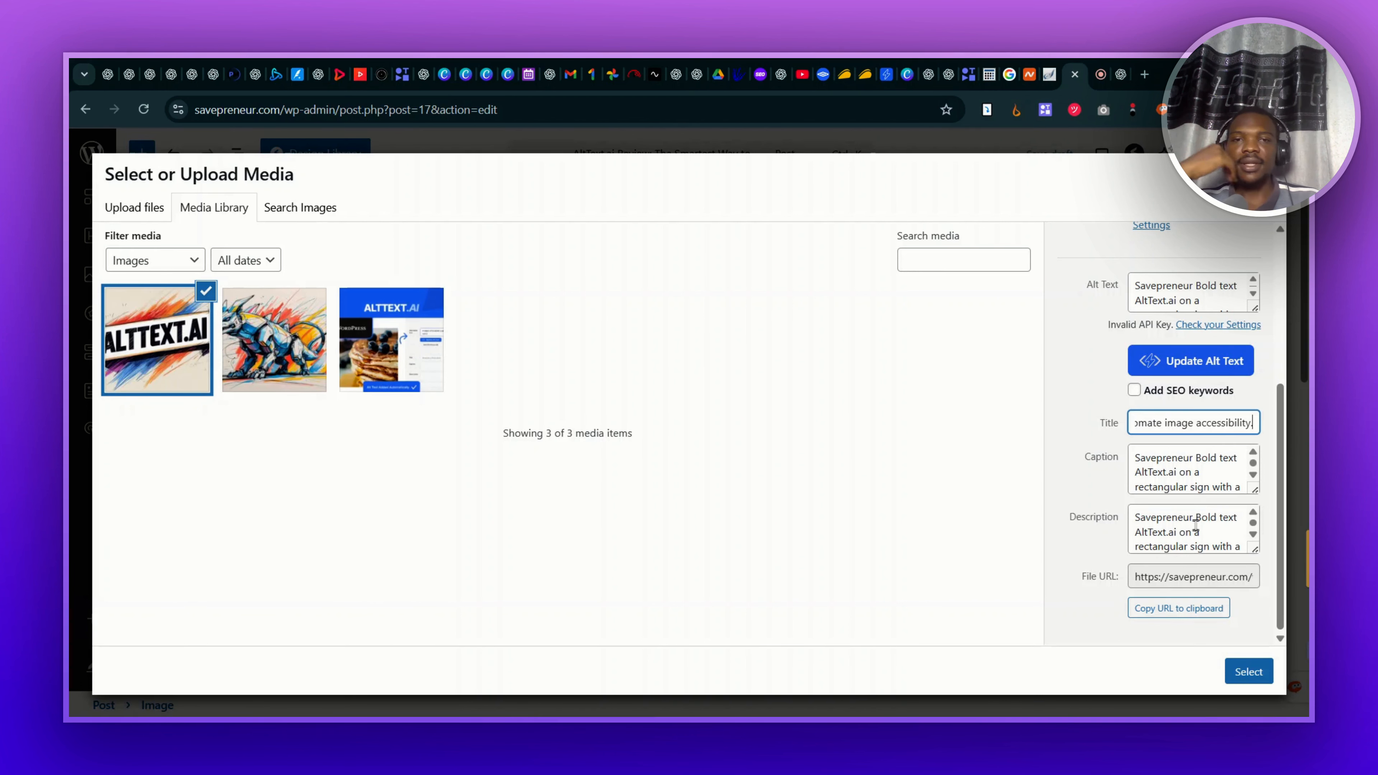
Step: Insert the AltText.ai banner into the post above the Pros section and review its generated caption
click(1248, 672)
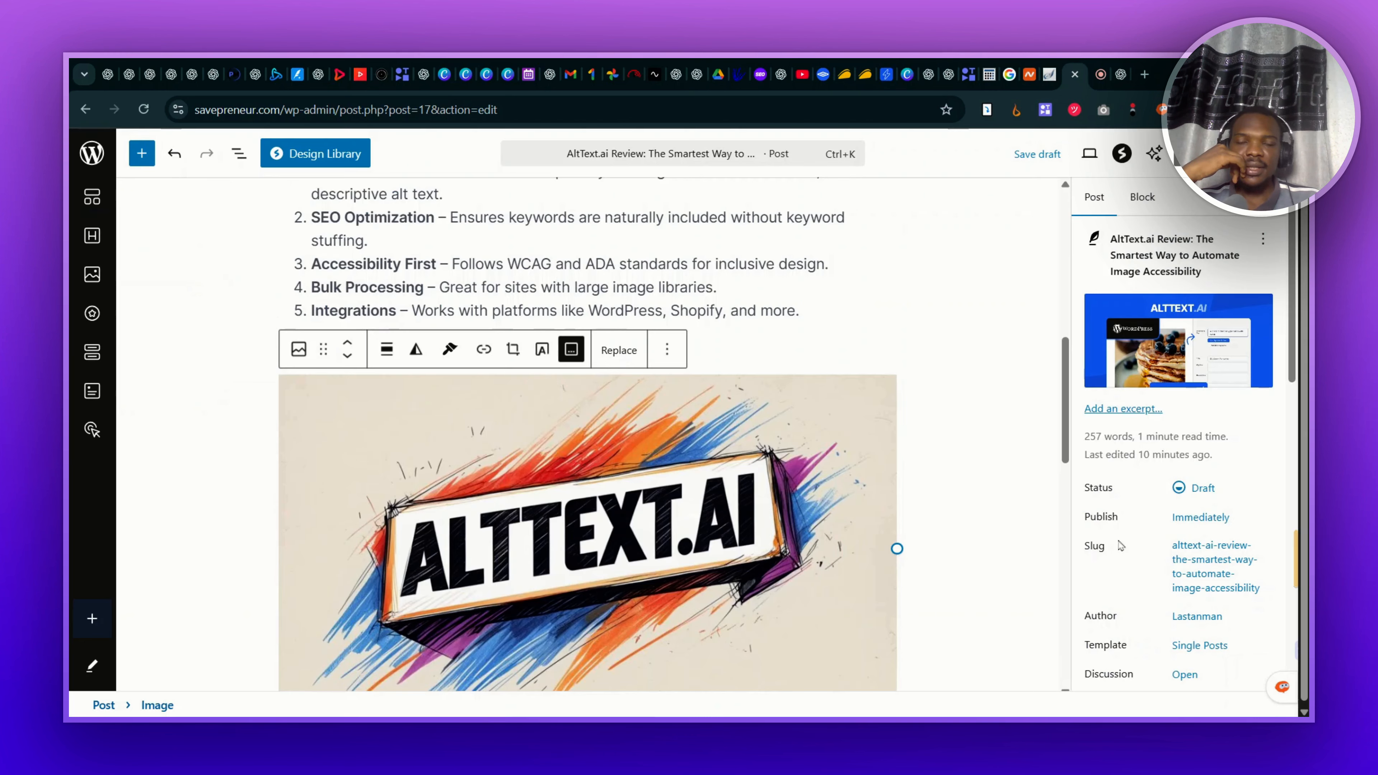
scroll(805, 559, down, 4)
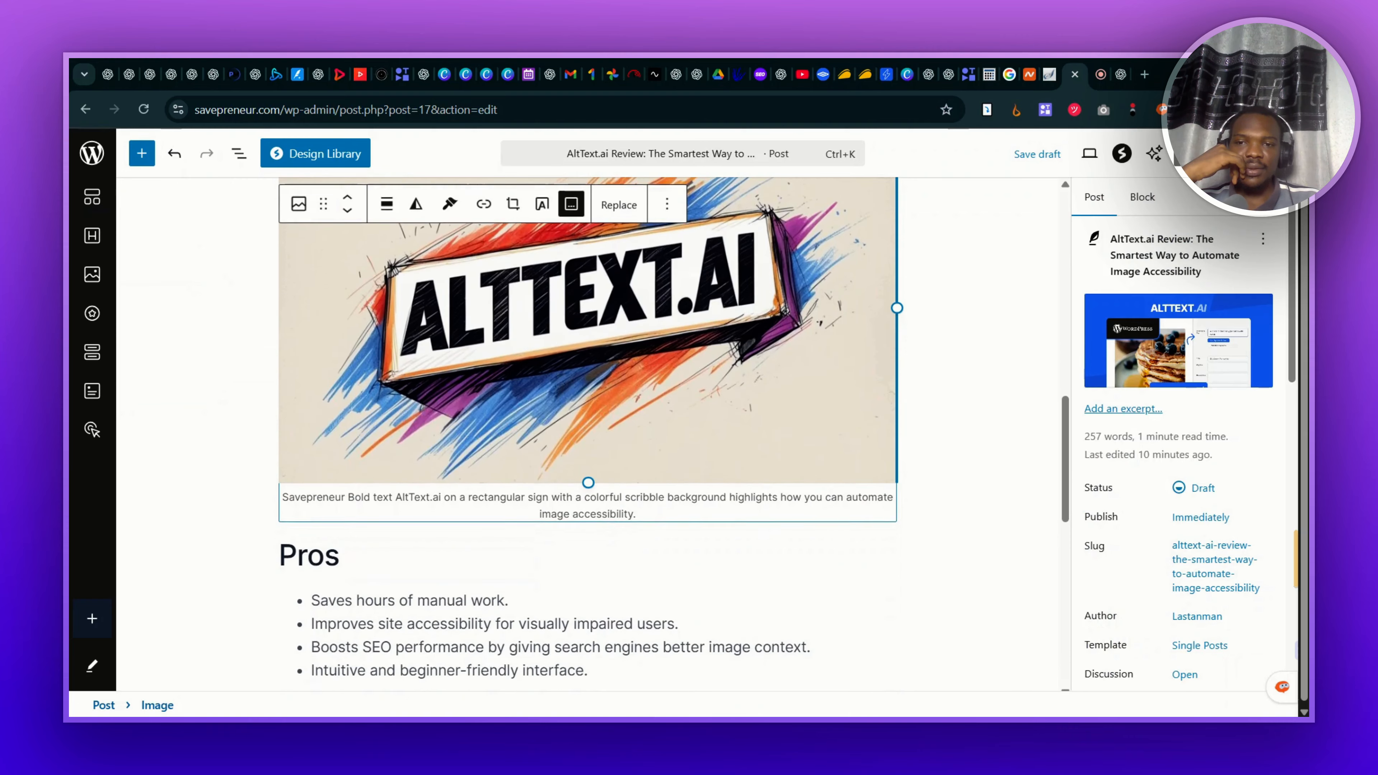
click(805, 560)
click(949, 602)
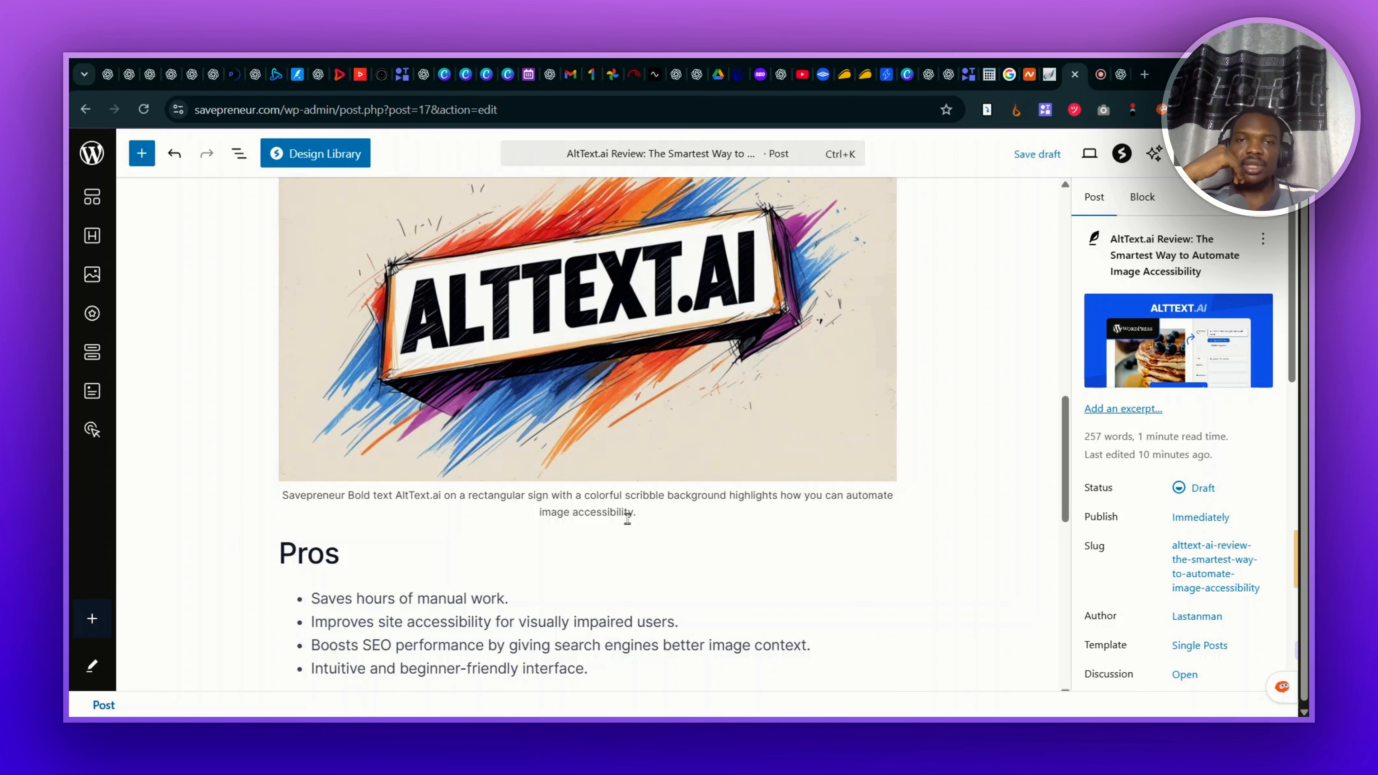
scroll(628, 519, up, 1)
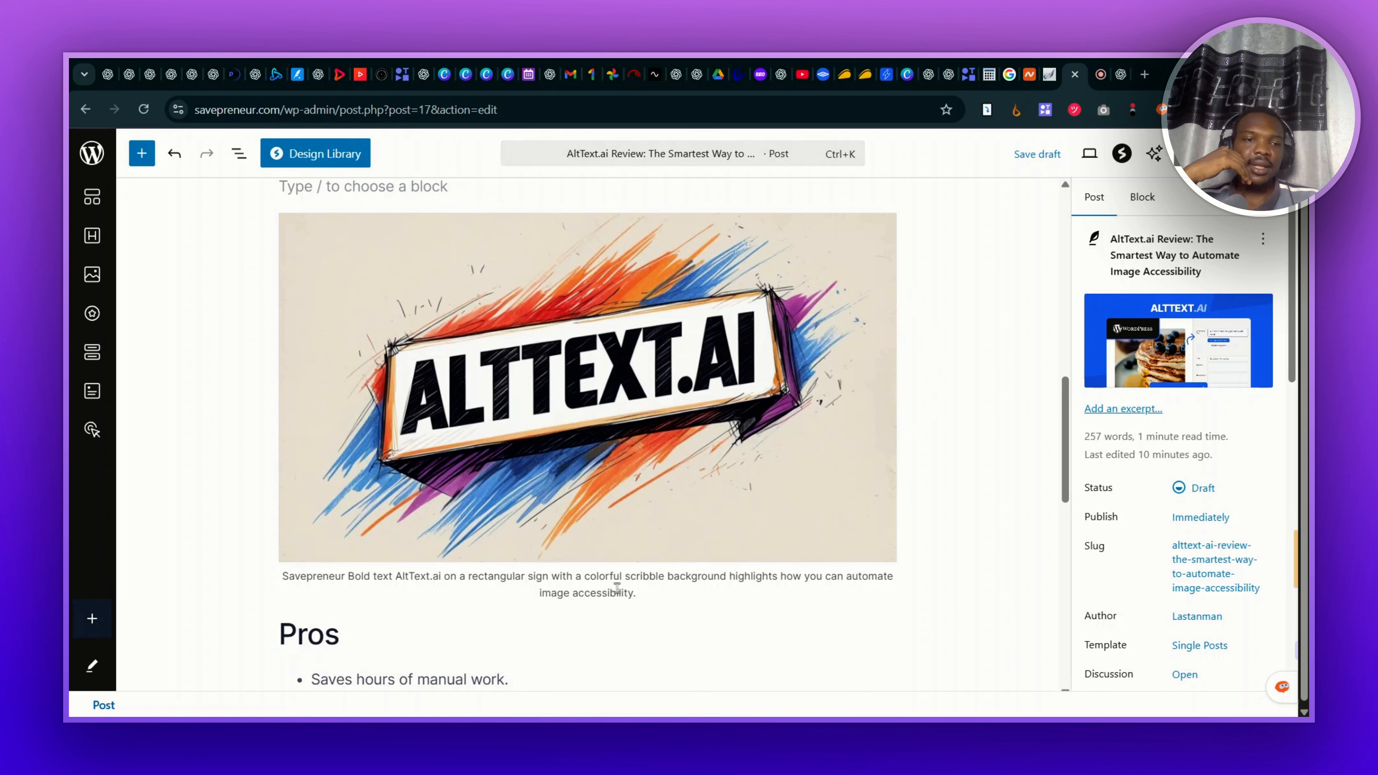
scroll(867, 544, down, 1)
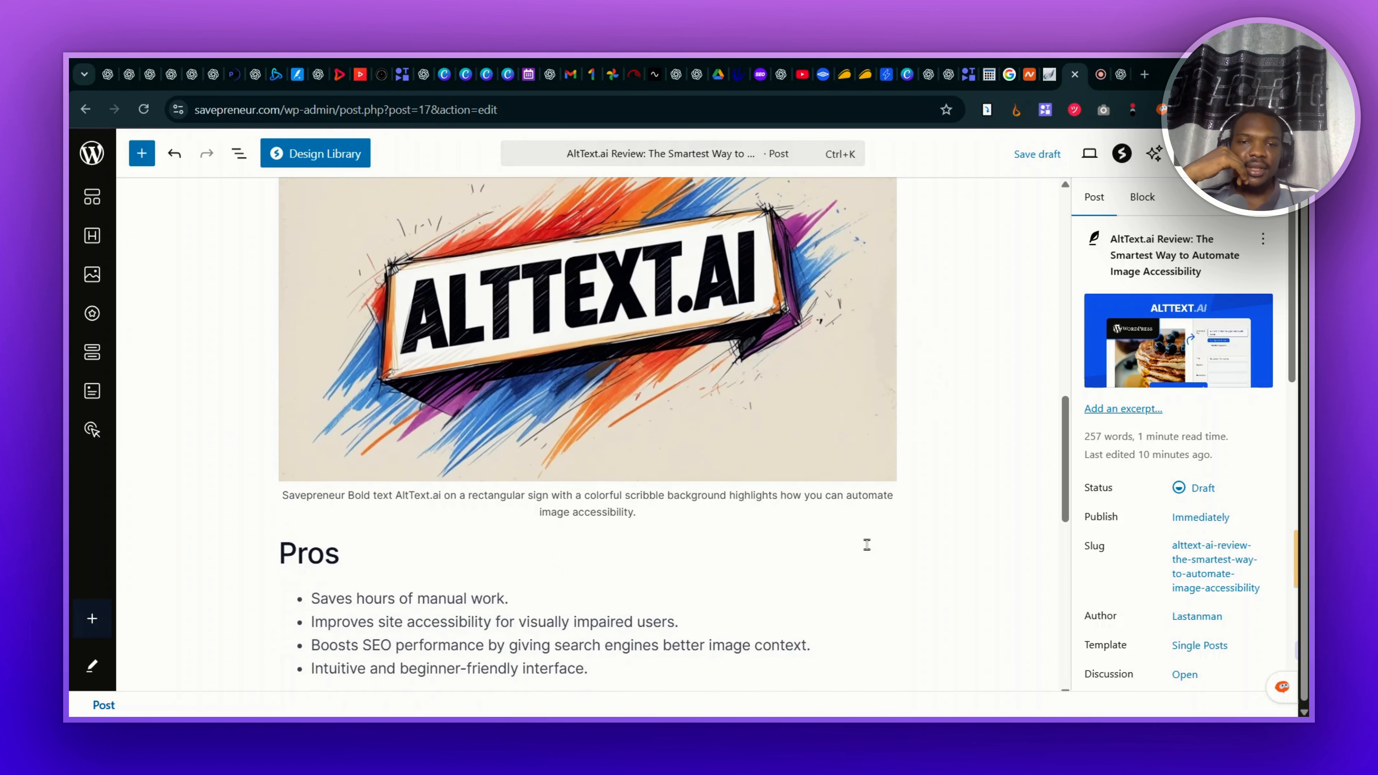
scroll(867, 544, down, 8)
scroll(615, 508, up, 20)
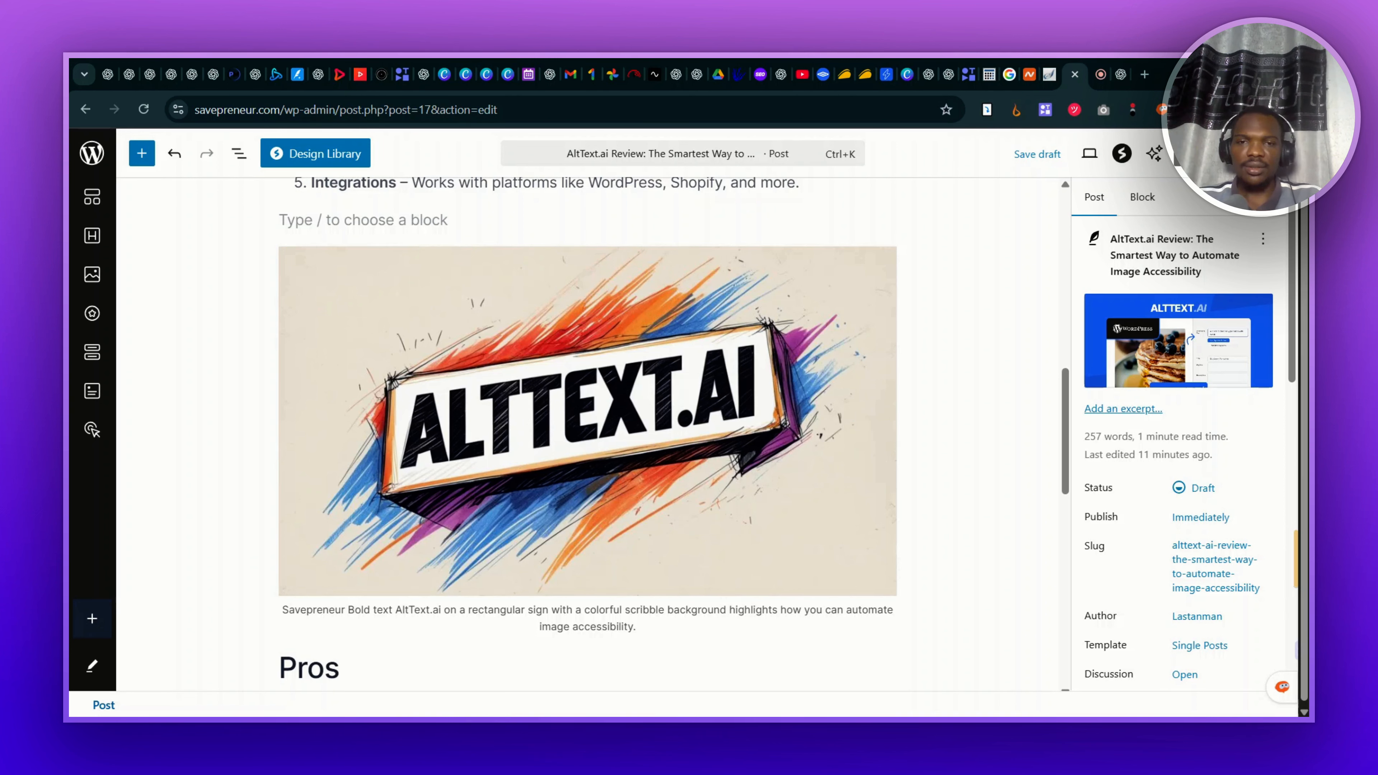
scroll(849, 457, down, 3)
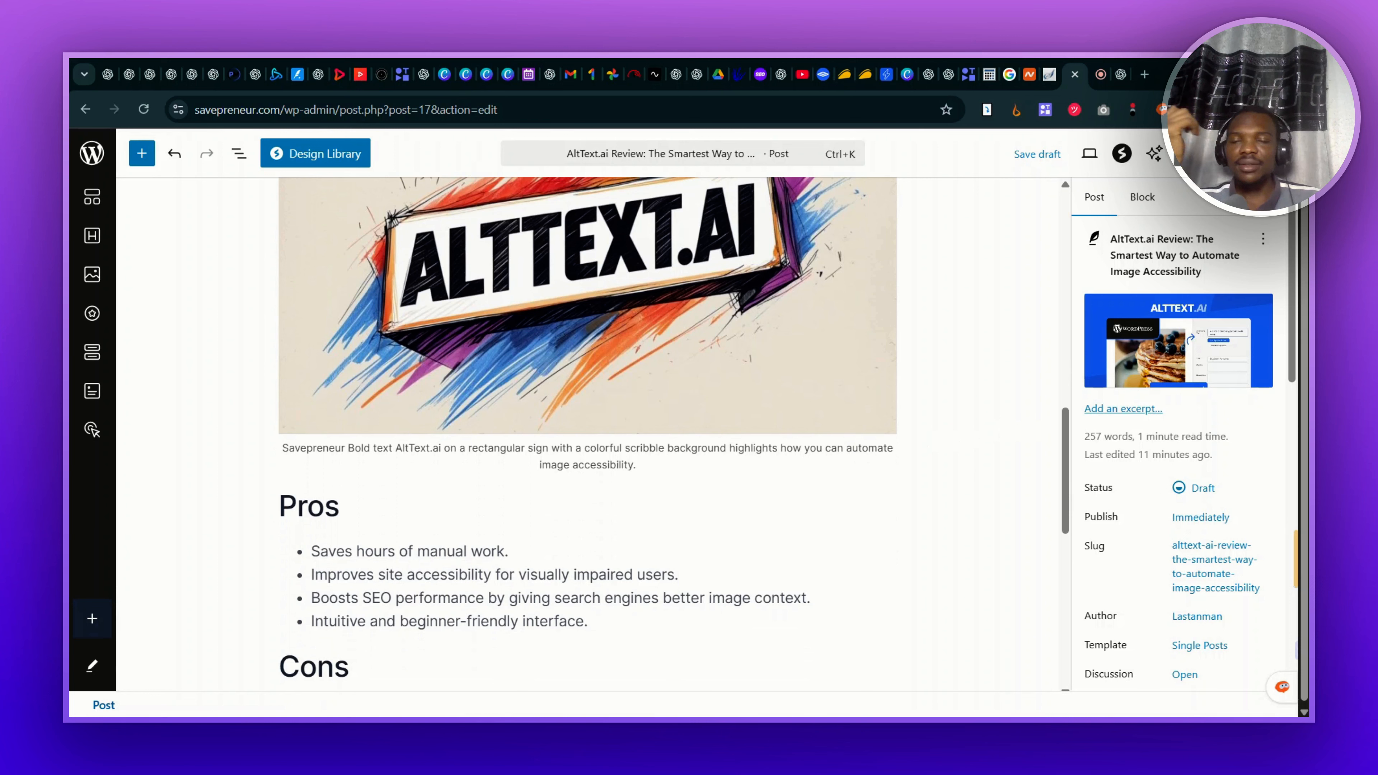
scroll(1034, 214, up, 4)
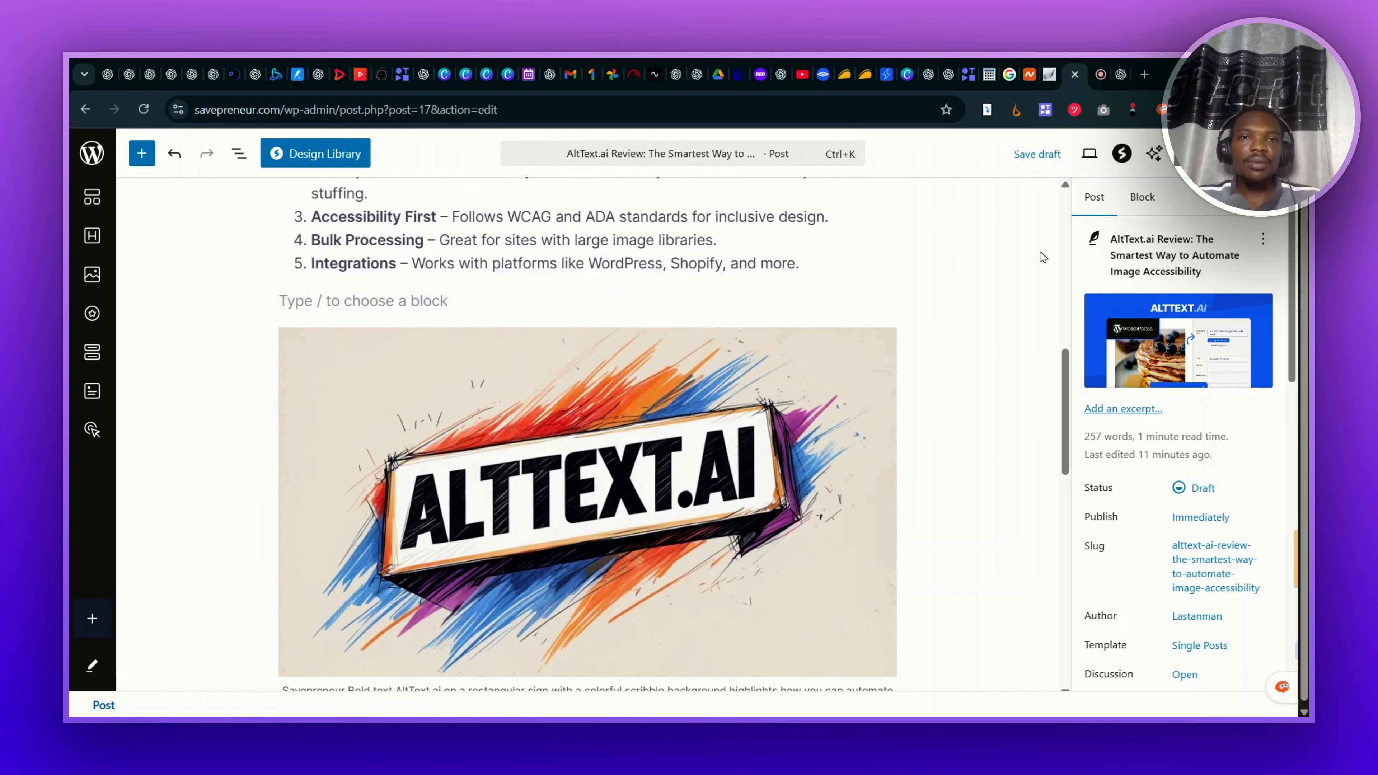
Step: Switch to AppSumo and look over the AltText.ai deal page and the software listing
click(861, 83)
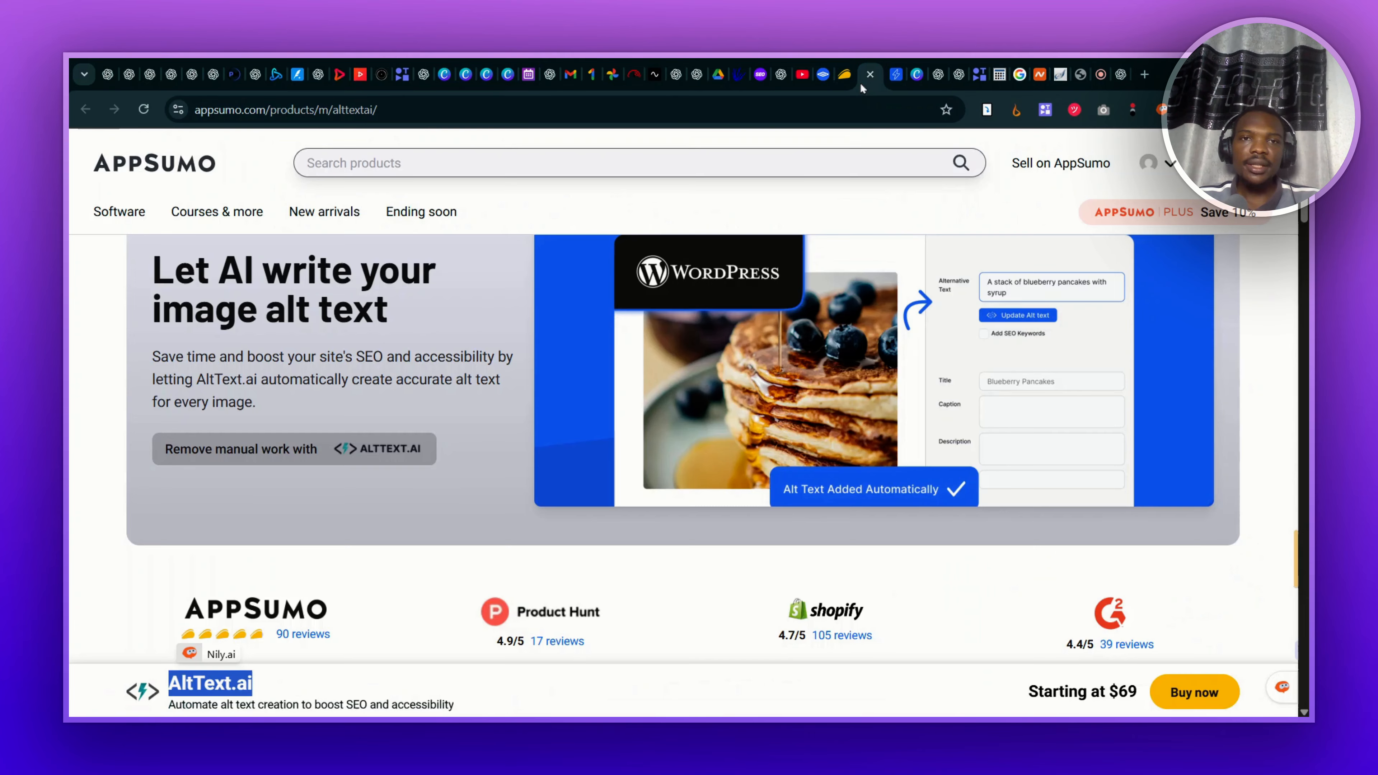
scroll(679, 332, down, 4)
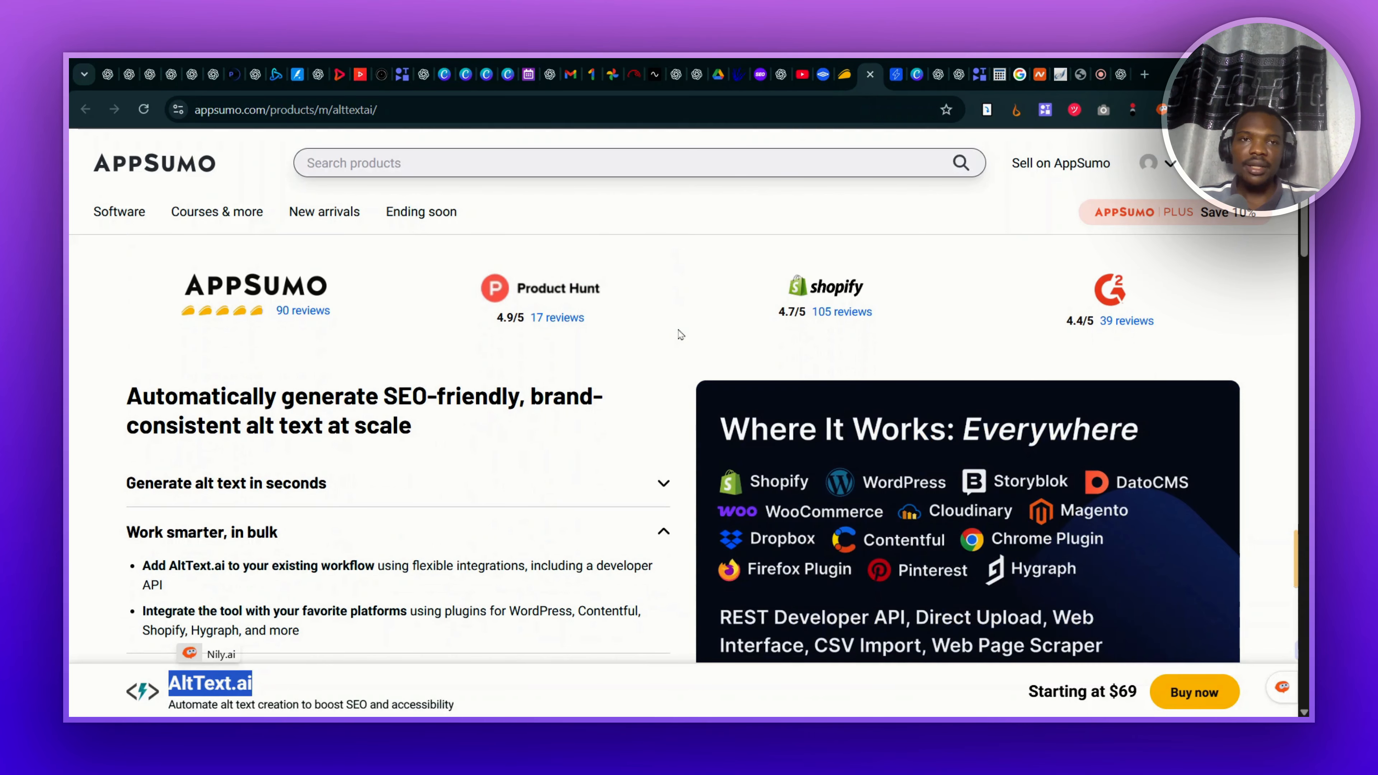
click(844, 73)
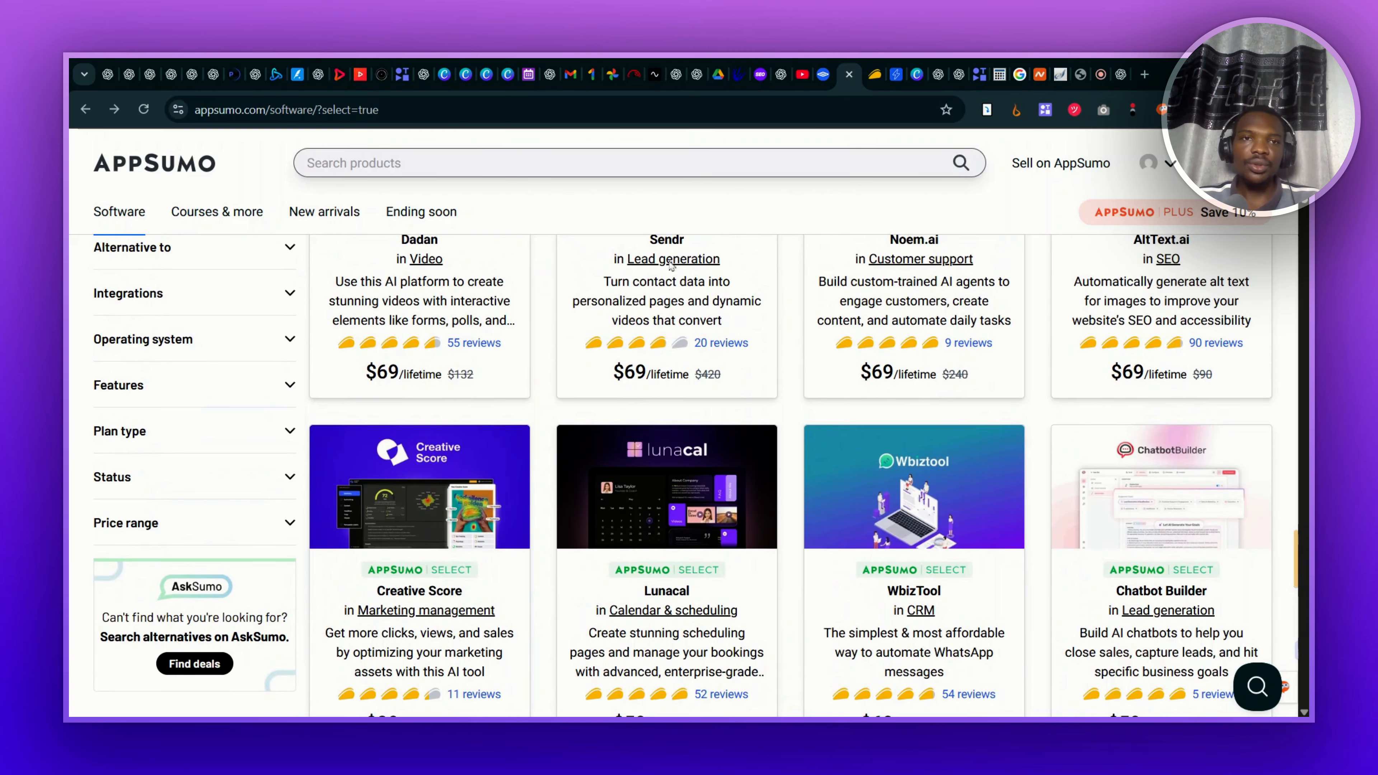
click(875, 74)
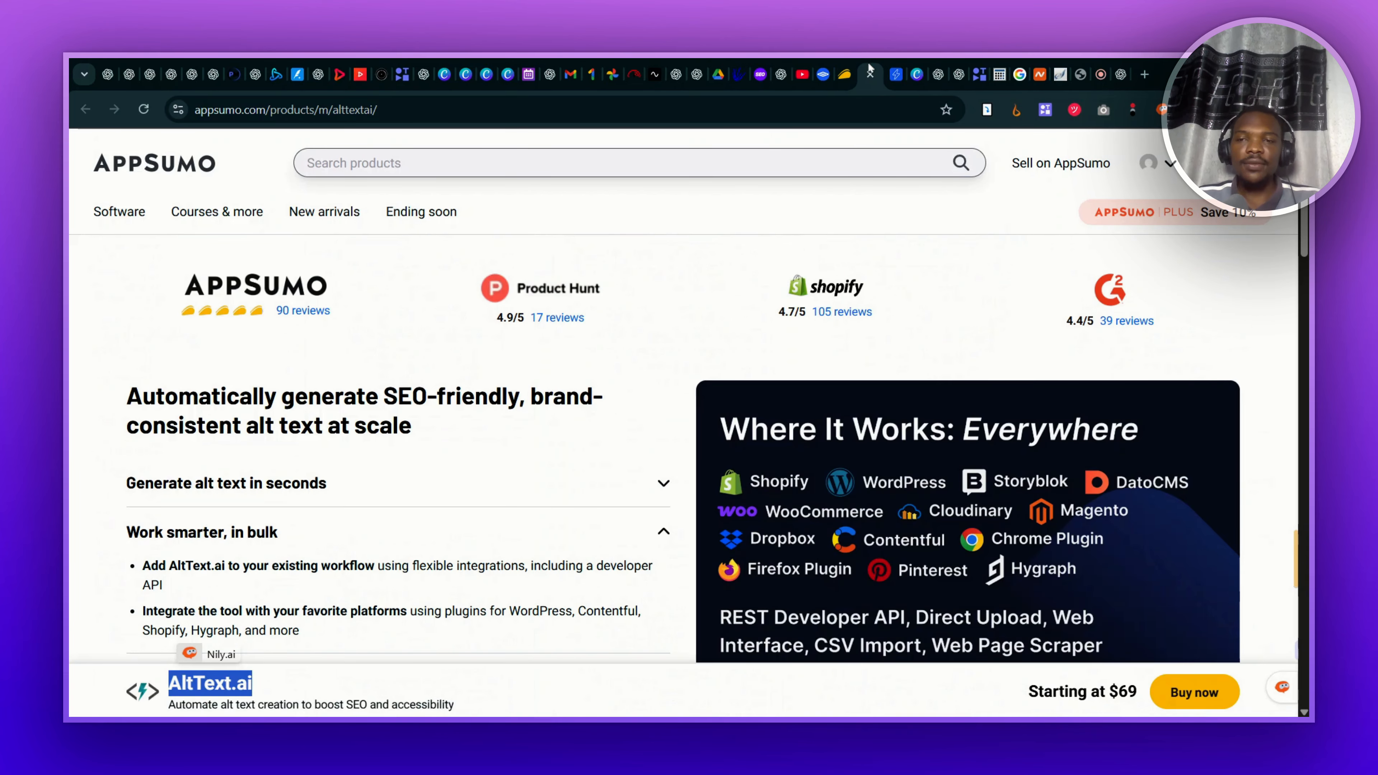
scroll(834, 326, up, 5)
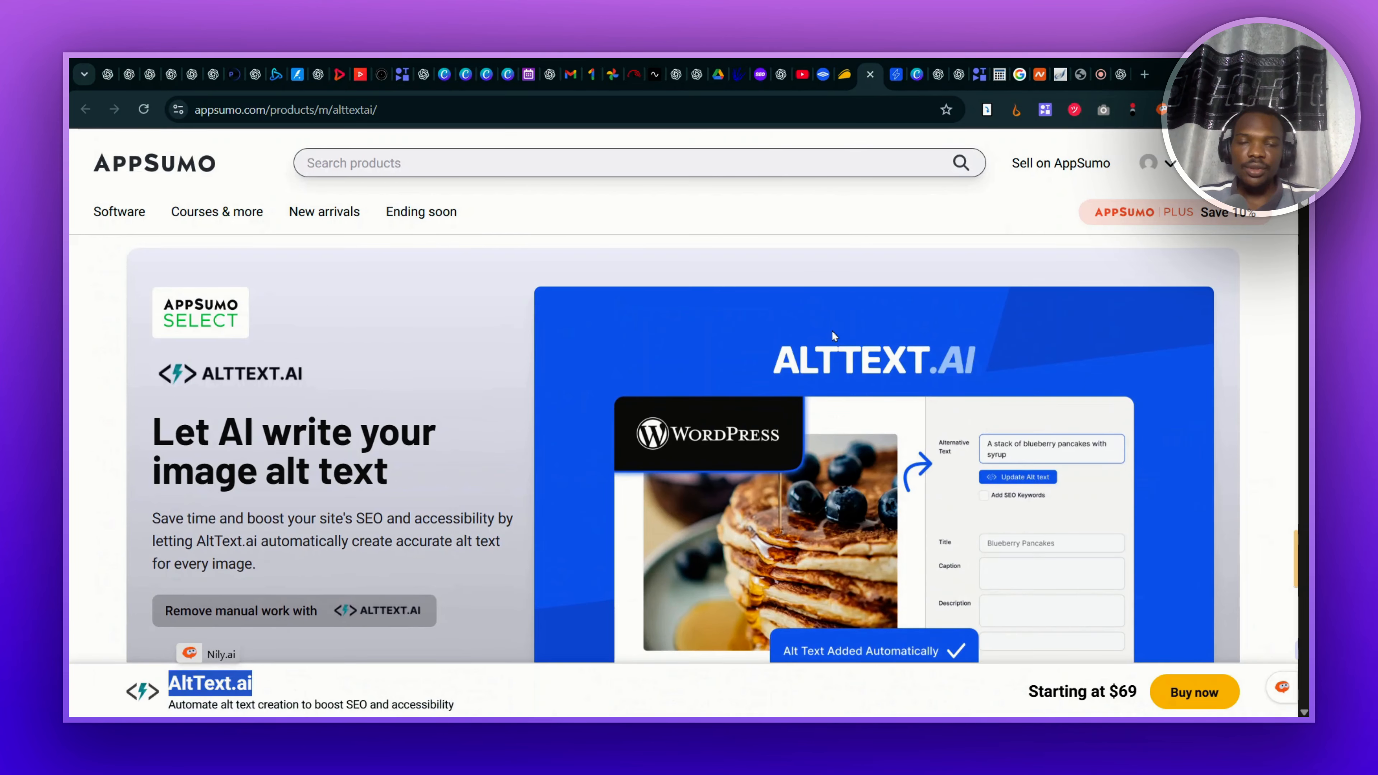
Step: Compare the three AltText.ai license tiers on the deal page by price, monthly image credits and included features
scroll(834, 335, down, 15)
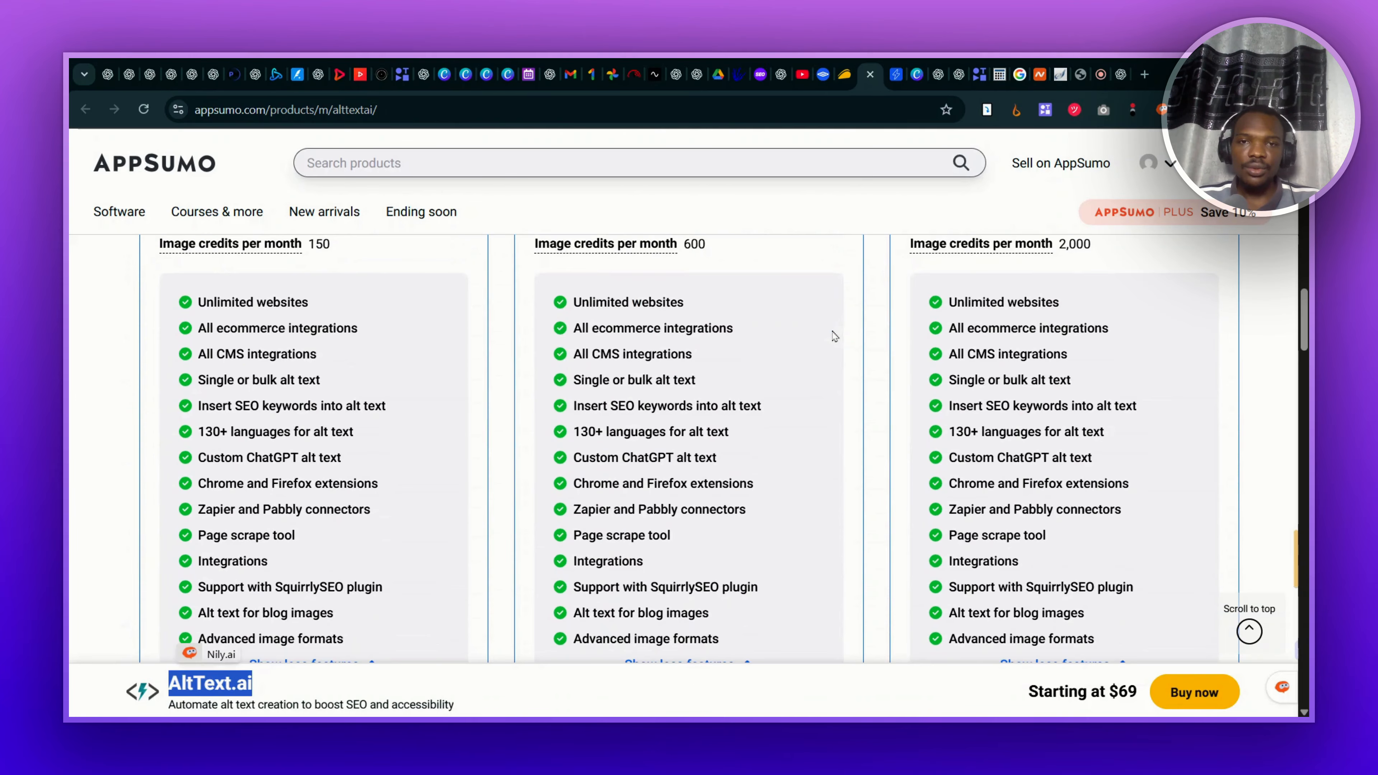
scroll(835, 336, up, 3)
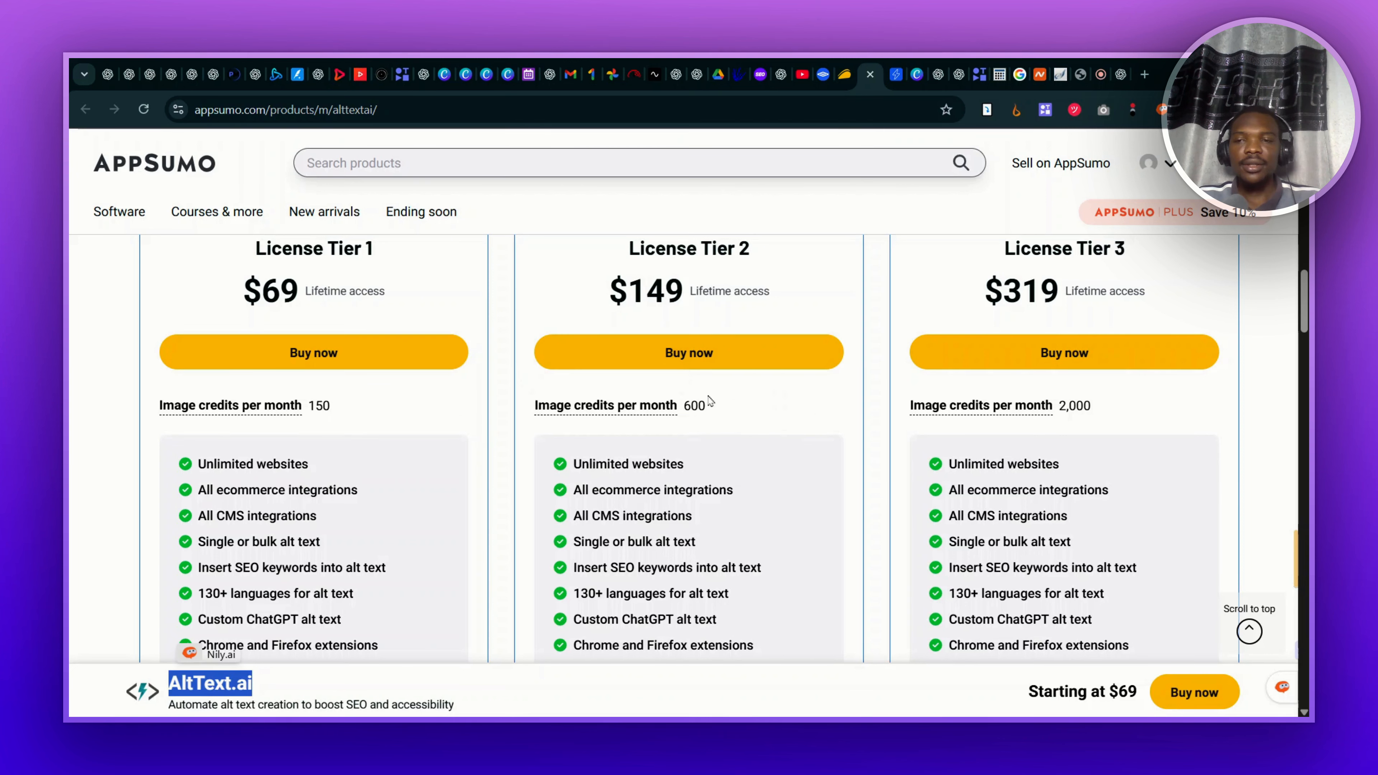
scroll(667, 485, down, 1)
scroll(667, 485, down, 2)
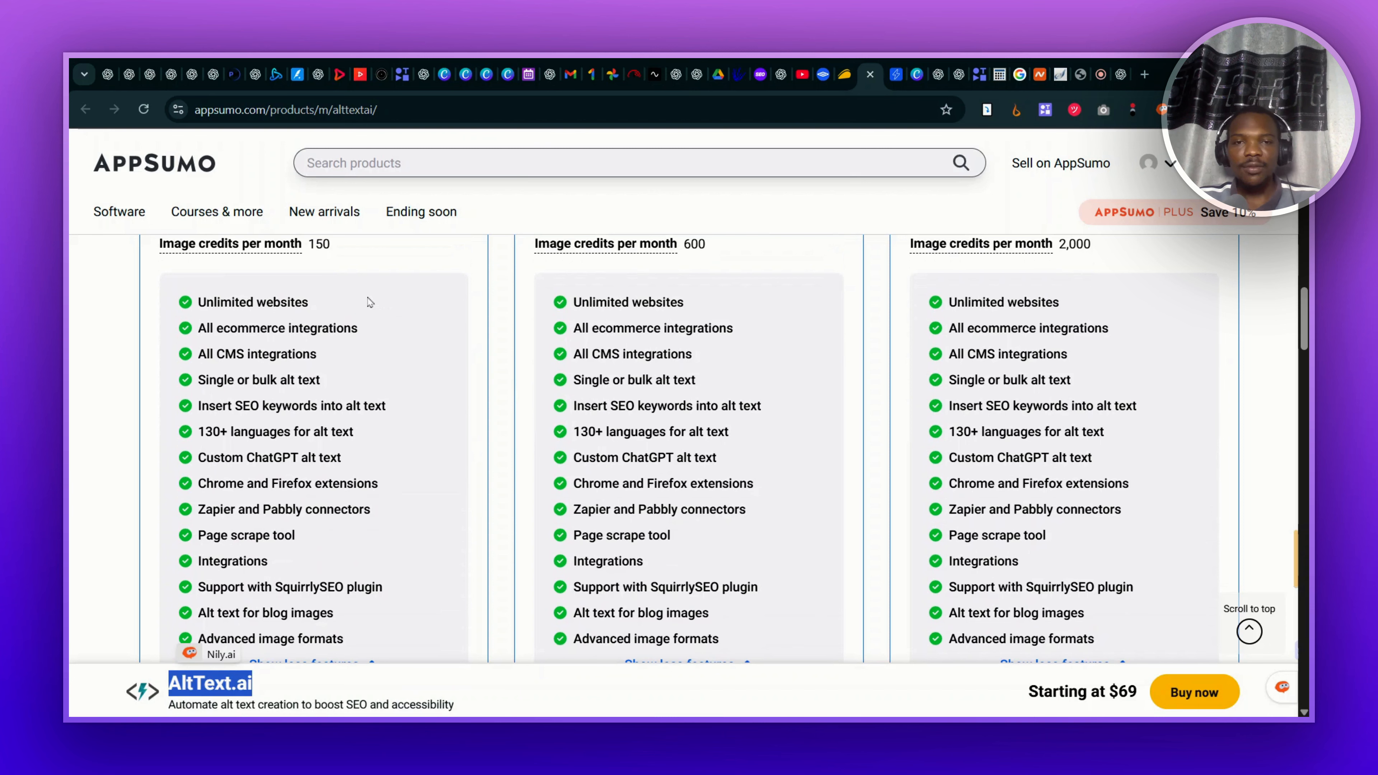
scroll(369, 302, up, 3)
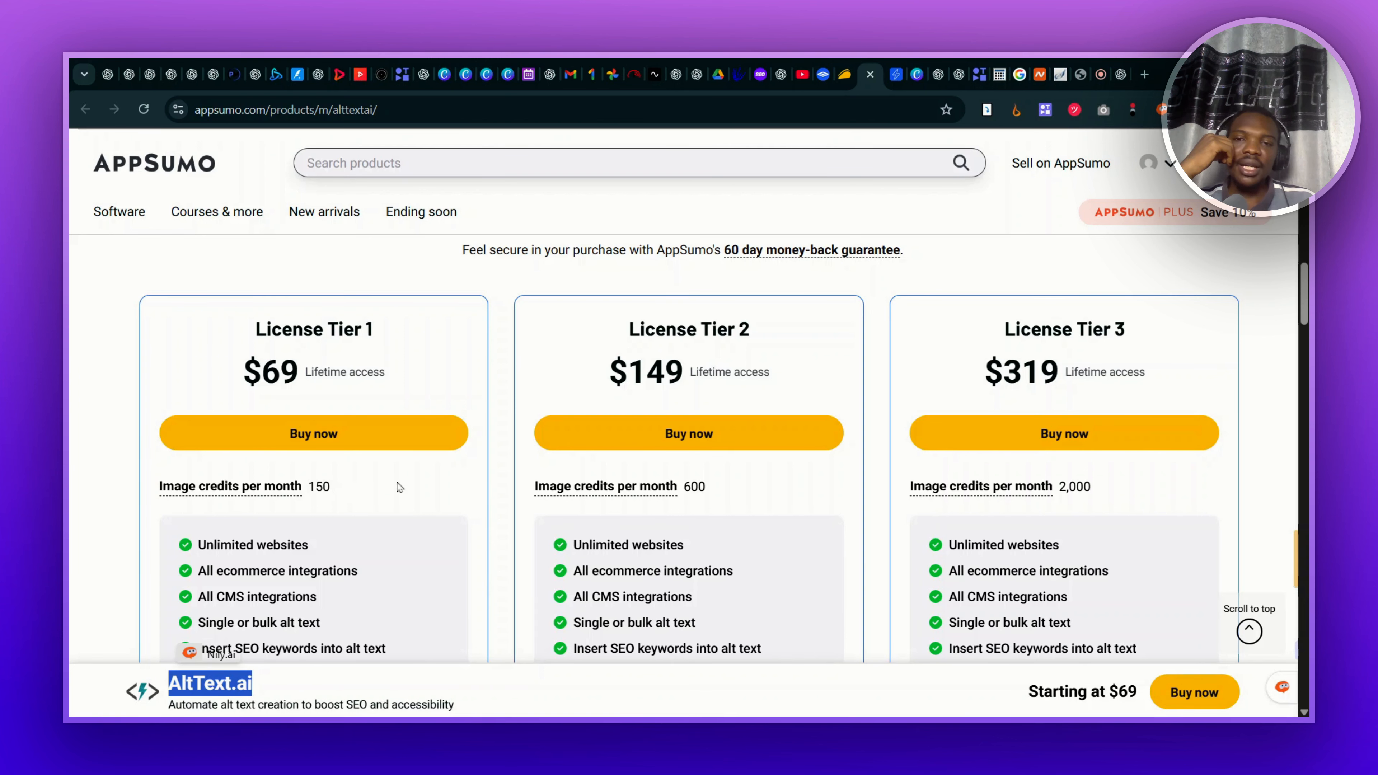
scroll(463, 485, down, 3)
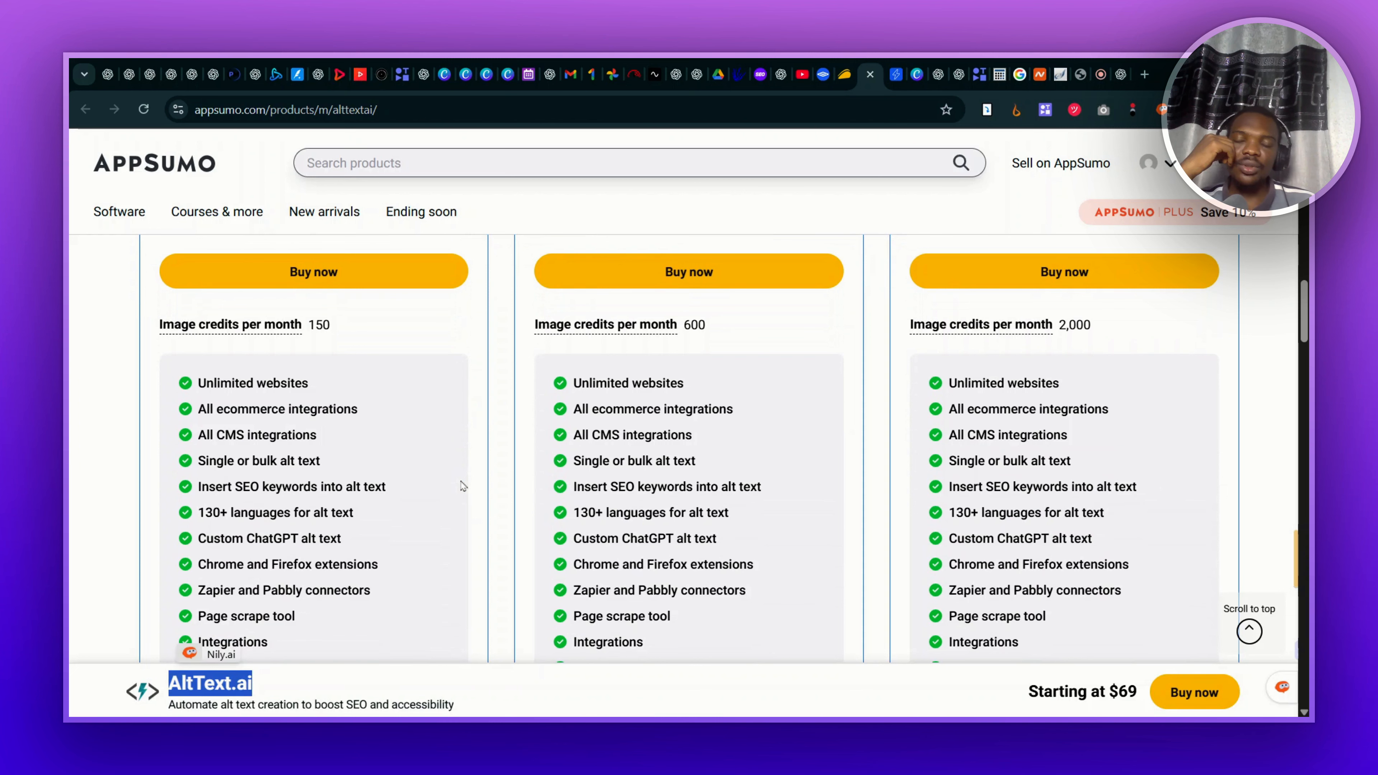
scroll(483, 436, up, 2)
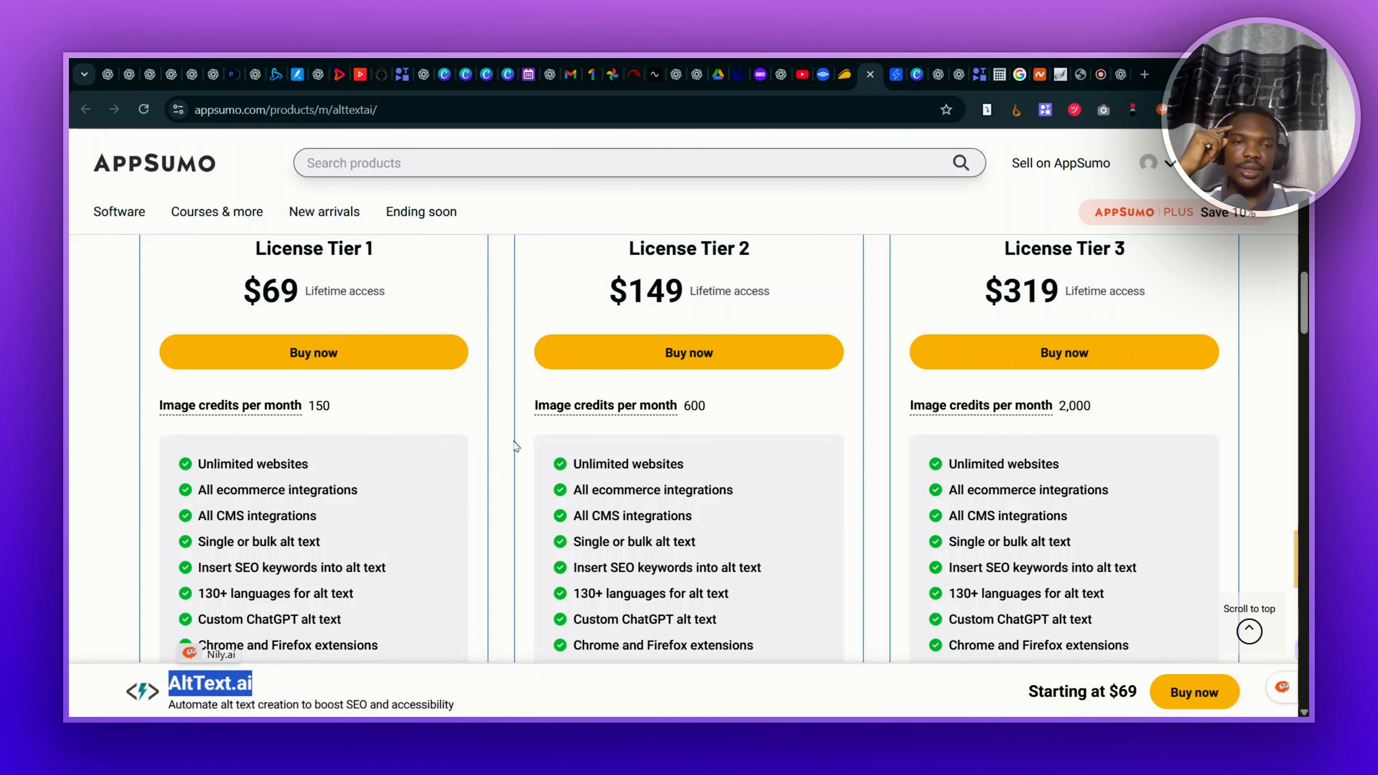
scroll(523, 461, down, 1)
scroll(523, 460, down, 3)
scroll(521, 460, up, 7)
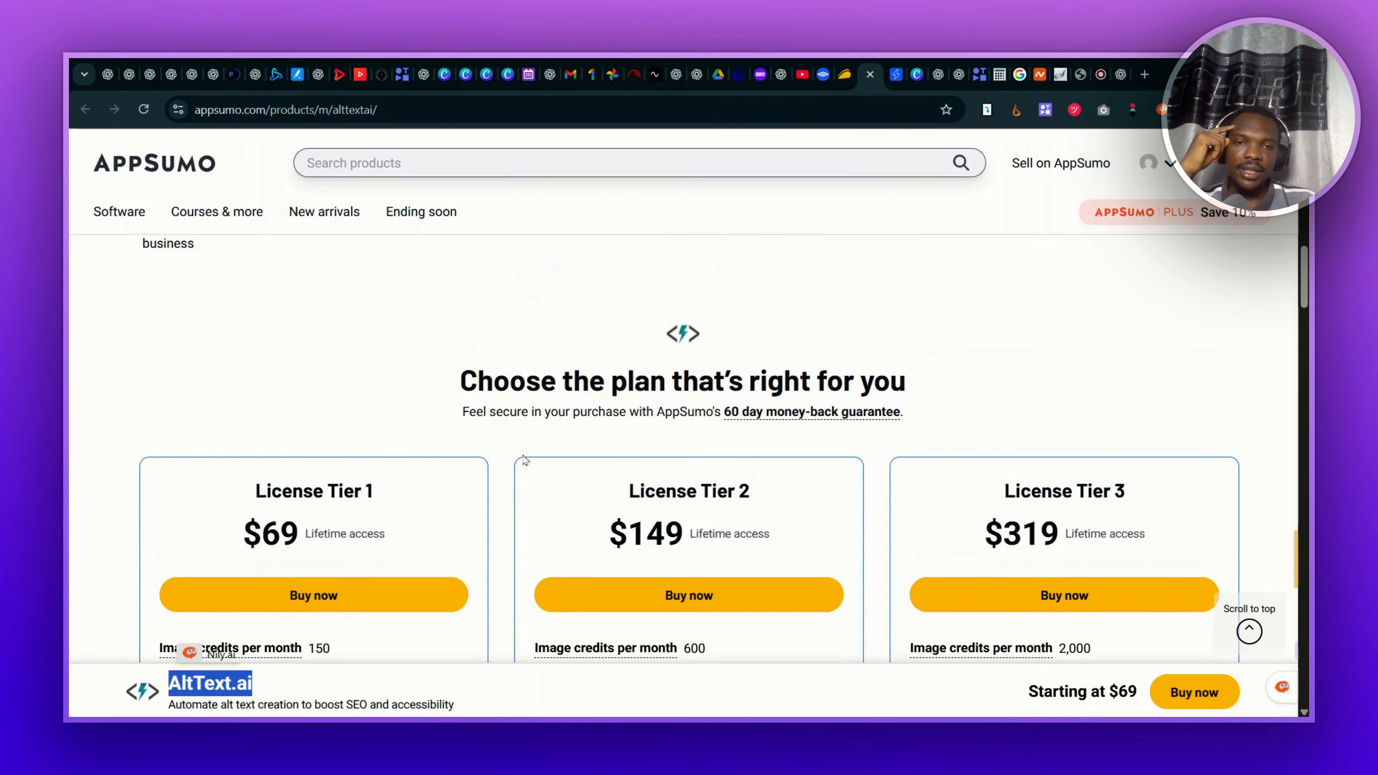